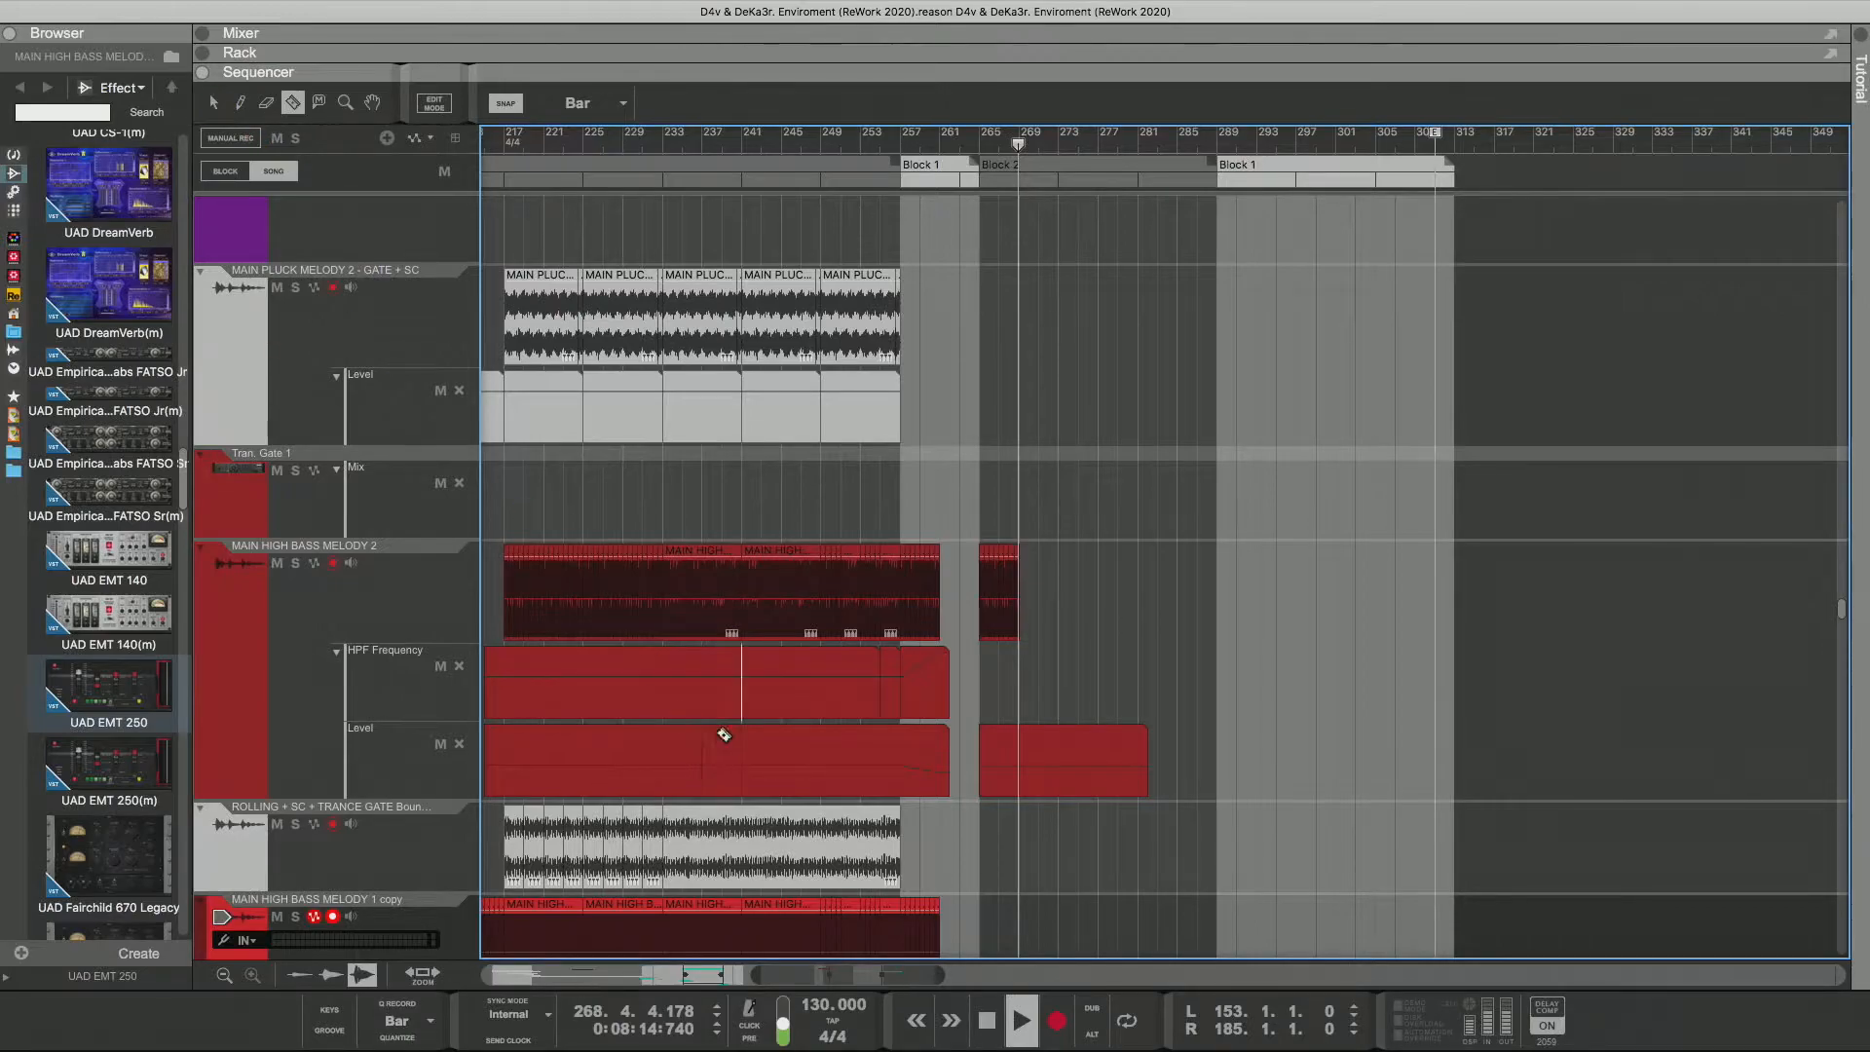
# Step: Copy the four-bar HPF Frequency and Level automation clips of MAIN HIGH BASS MELODY 2 to bar 265 and delete the old Level clip there
pyautogui.press('q')
pyautogui.moveTo(730, 755); pyautogui.dragTo(1003, 702)
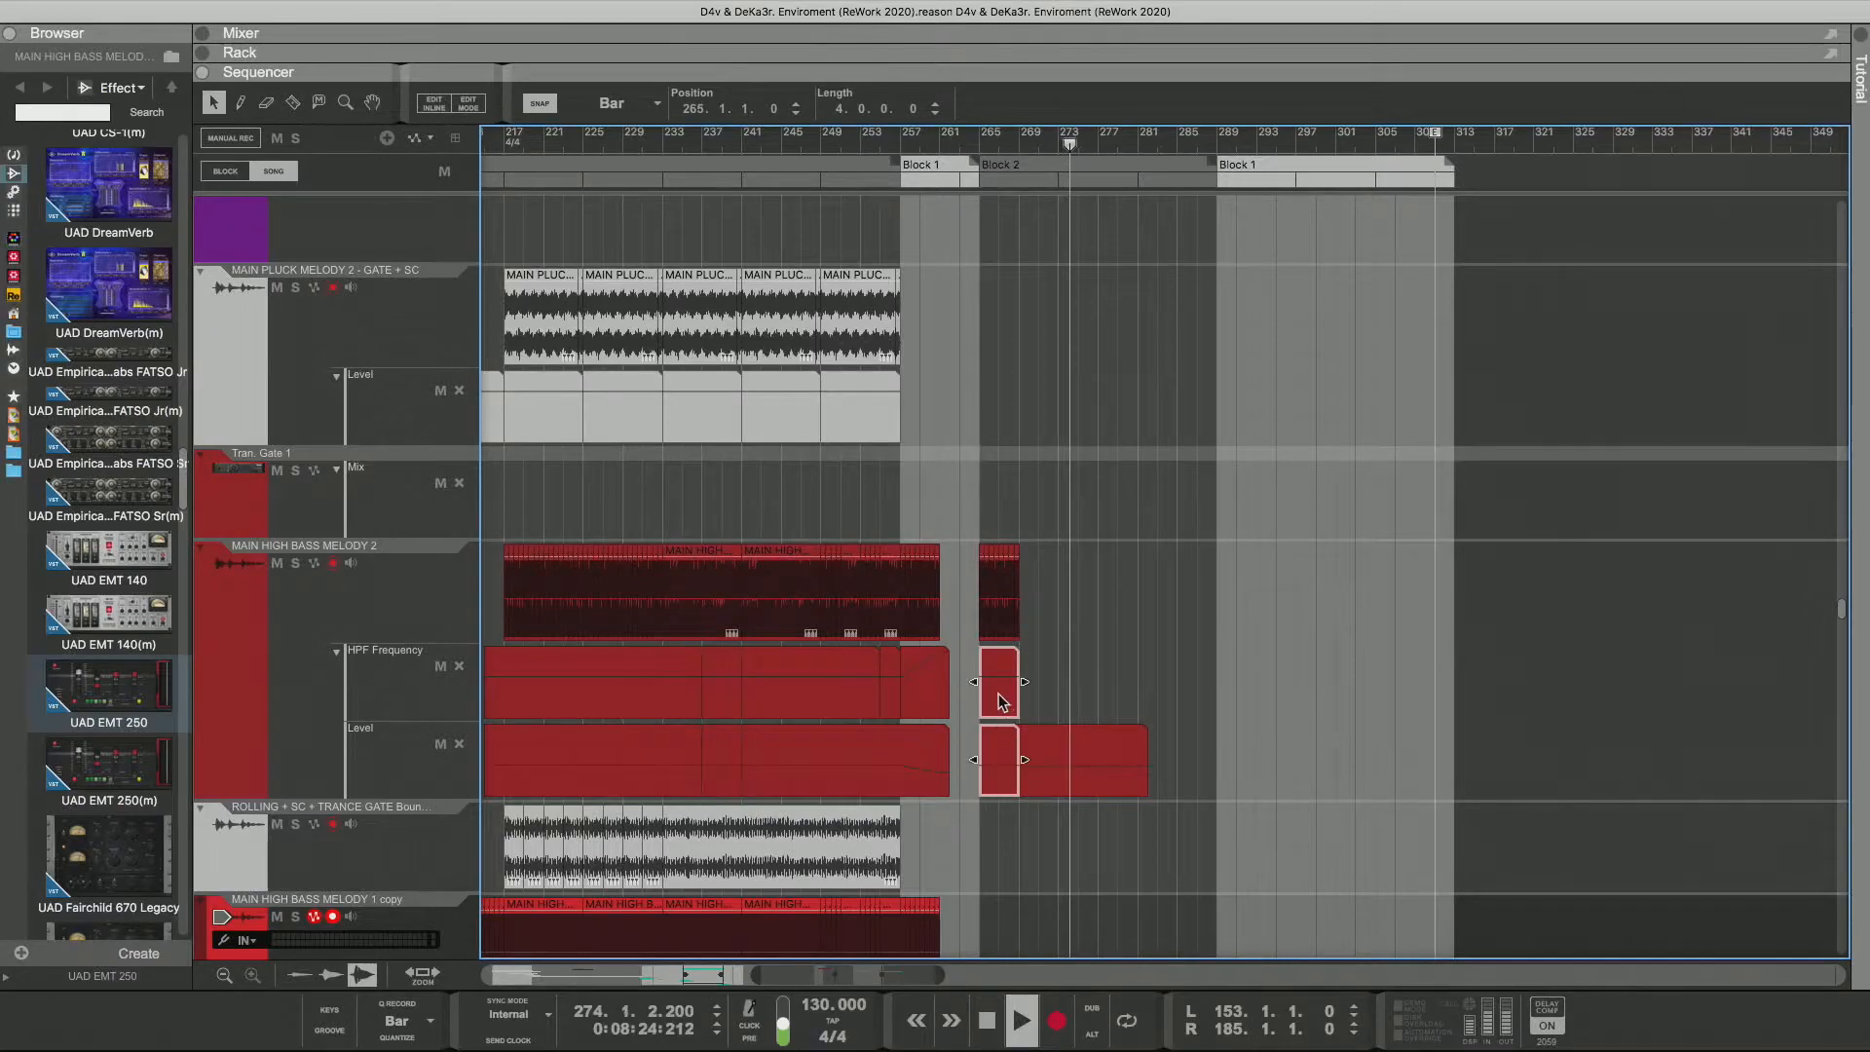
pyautogui.click(995, 755)
pyautogui.press('Delete')
# Step: Duplicate the four-bar audio and automation section of MAIN HIGH BASS MELODY 2 at bar 265 five times to fill Block 2 up to bar 289
pyautogui.moveTo(1080, 583); pyautogui.dragTo(979, 757)
pyautogui.hotkey('ctrl', 'd')
pyautogui.hotkey('ctrl', 'd')
pyautogui.hotkey('ctrl', 'd')
pyautogui.hotkey('ctrl', 'd')
pyautogui.hotkey('ctrl', 'd')
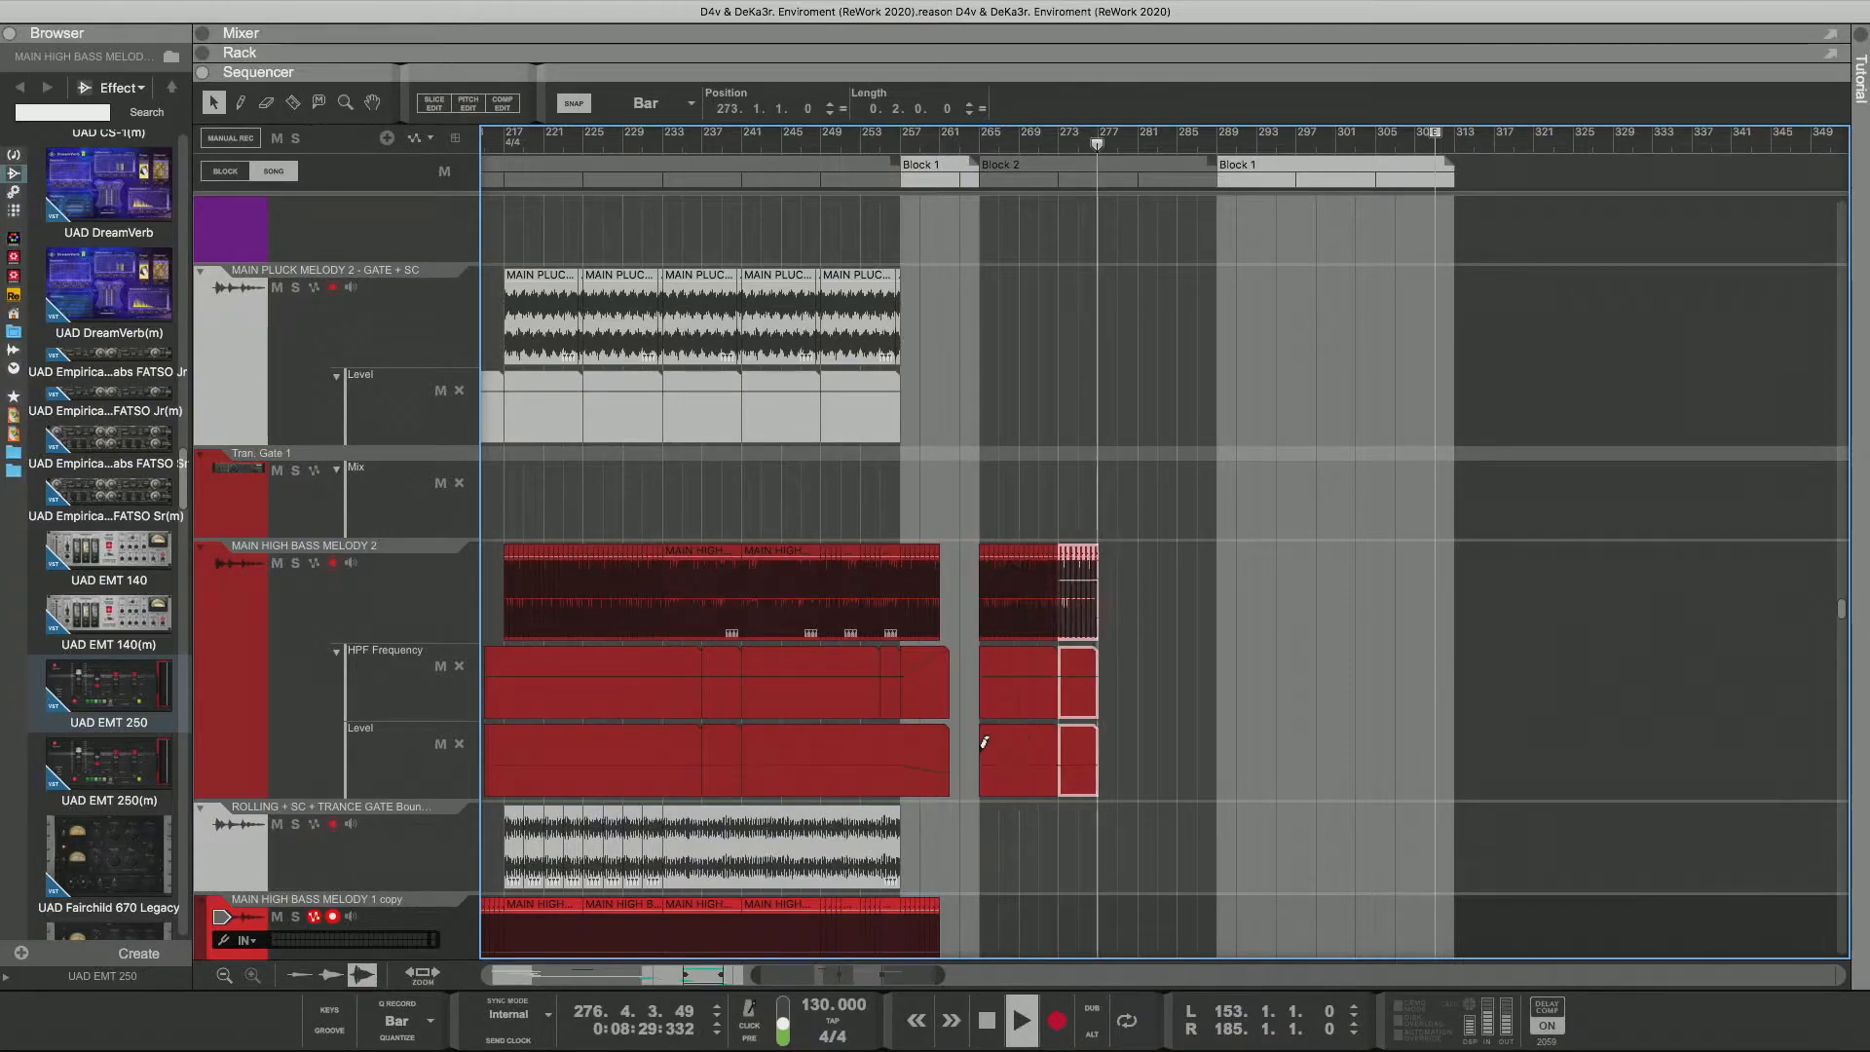
pyautogui.click(970, 142)
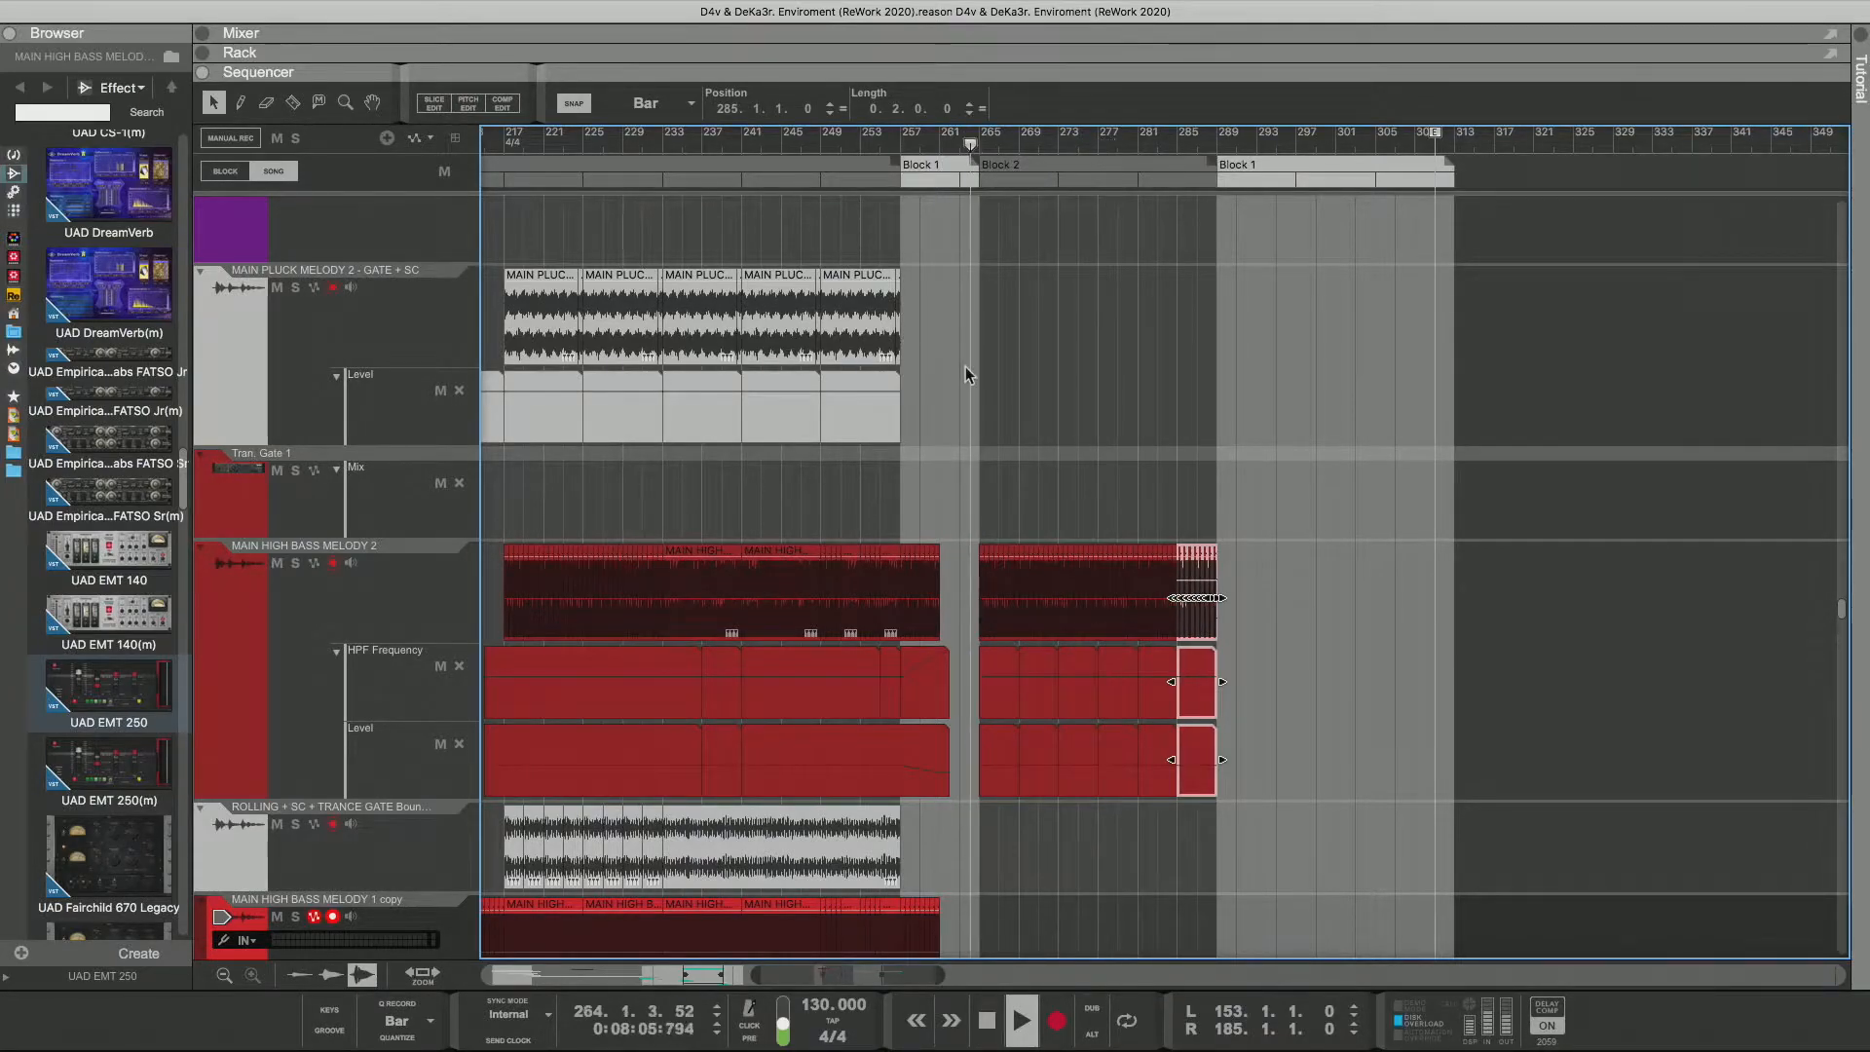
# Step: Join the Block 2 HPF Frequency clips of MAIN HIGH BASS MELODY 2 and set the automation value at bar 265 to 927
pyautogui.moveTo(1282, 681); pyautogui.dragTo(995, 685)
pyautogui.rightClick(994, 686)
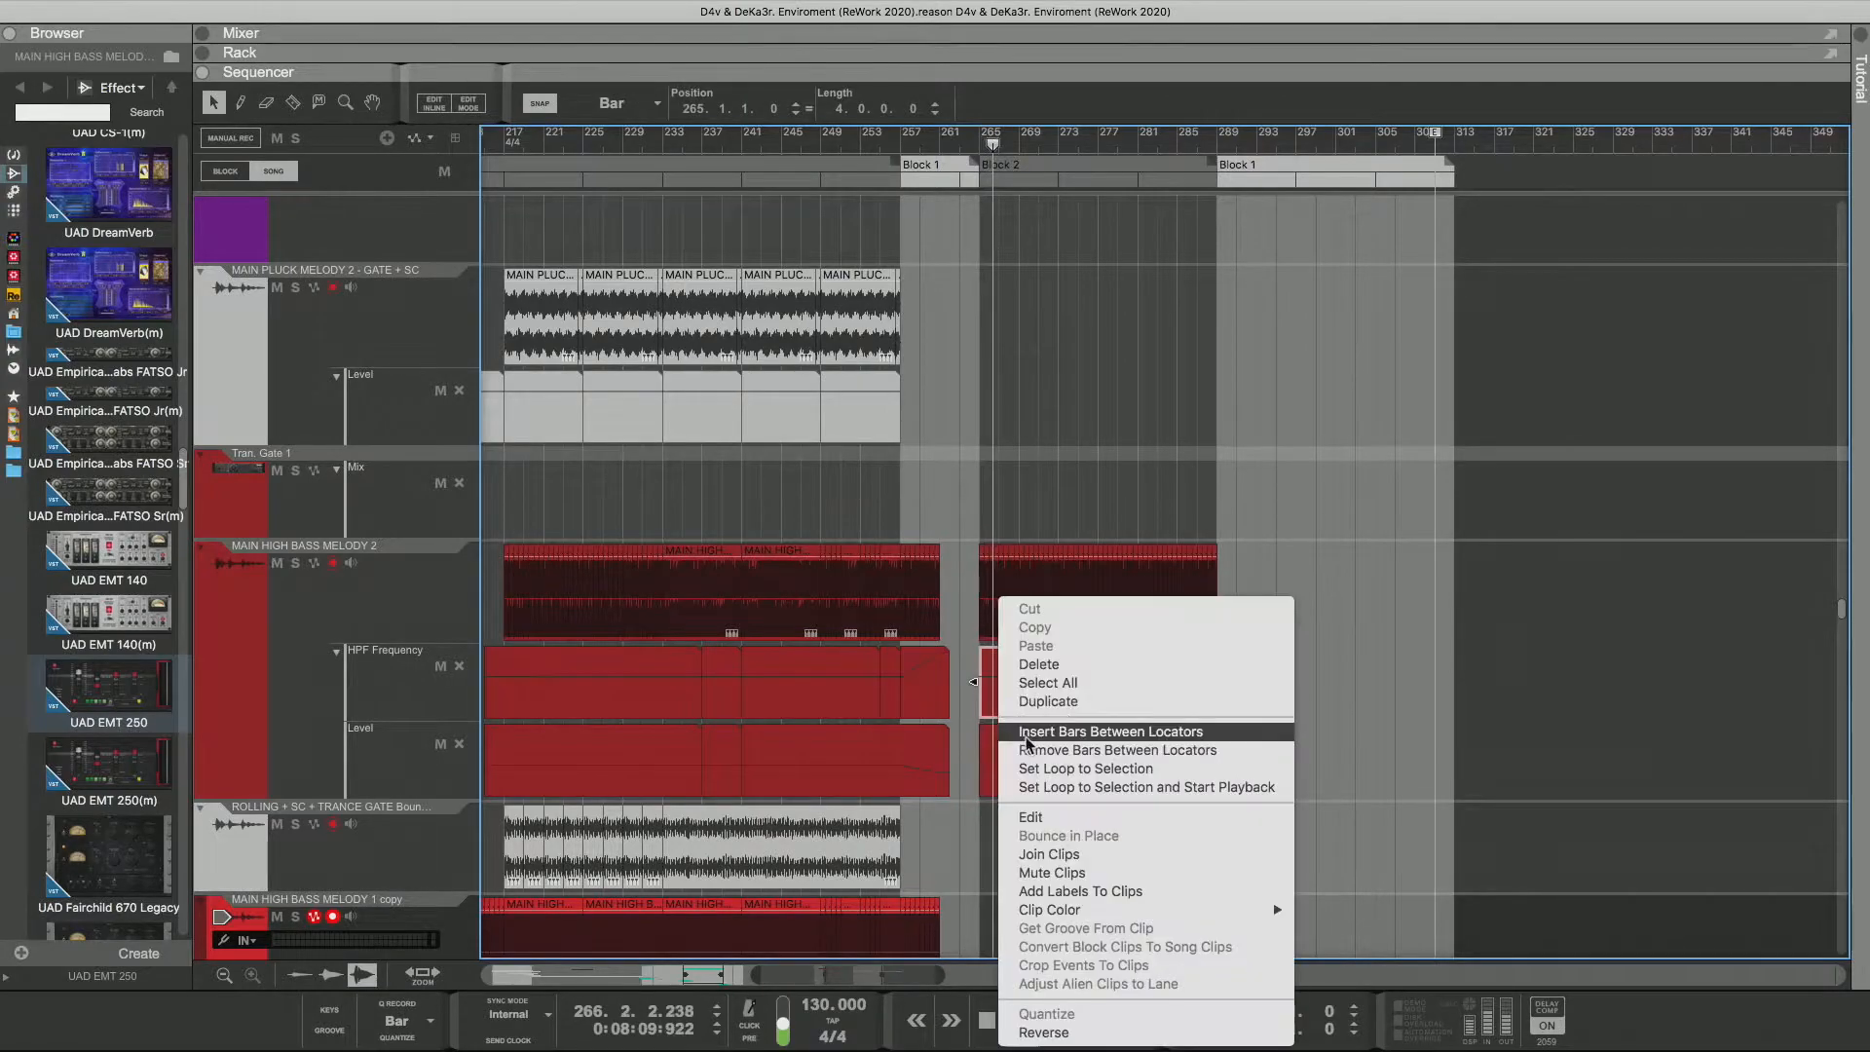
pyautogui.click(1047, 855)
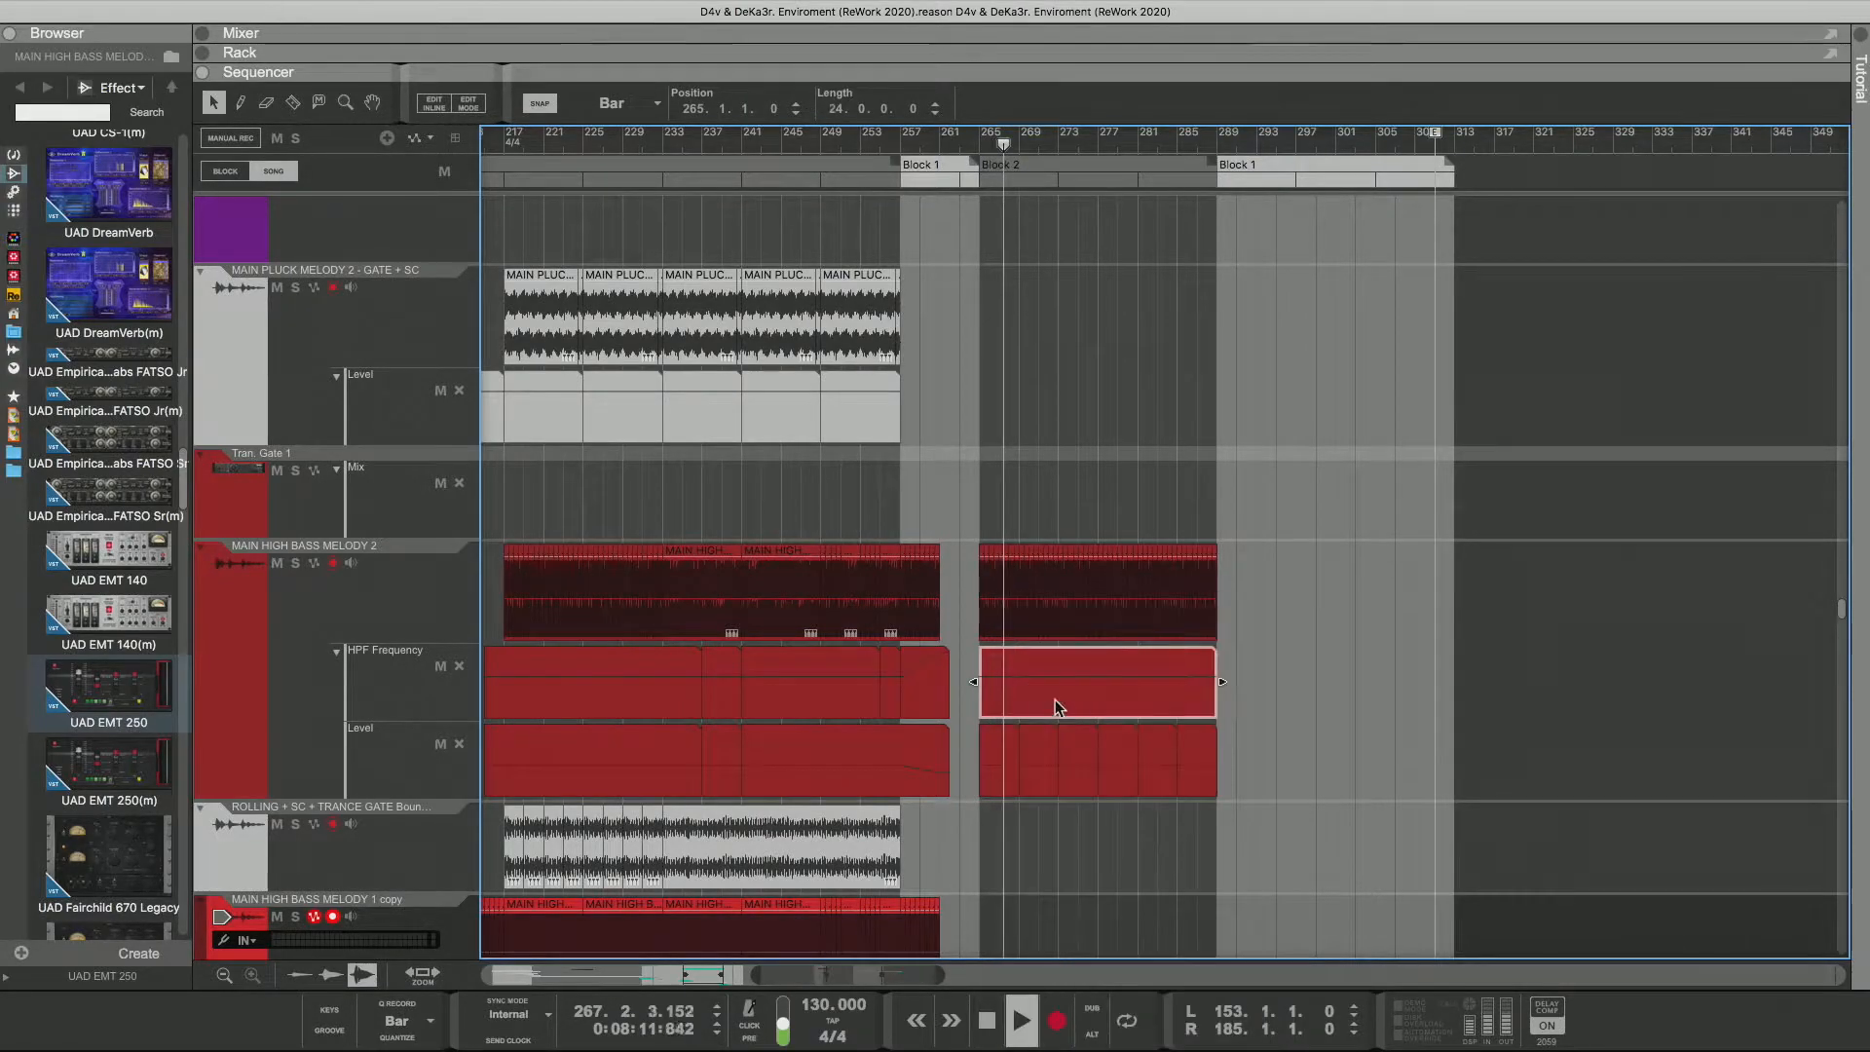
pyautogui.click(1040, 708)
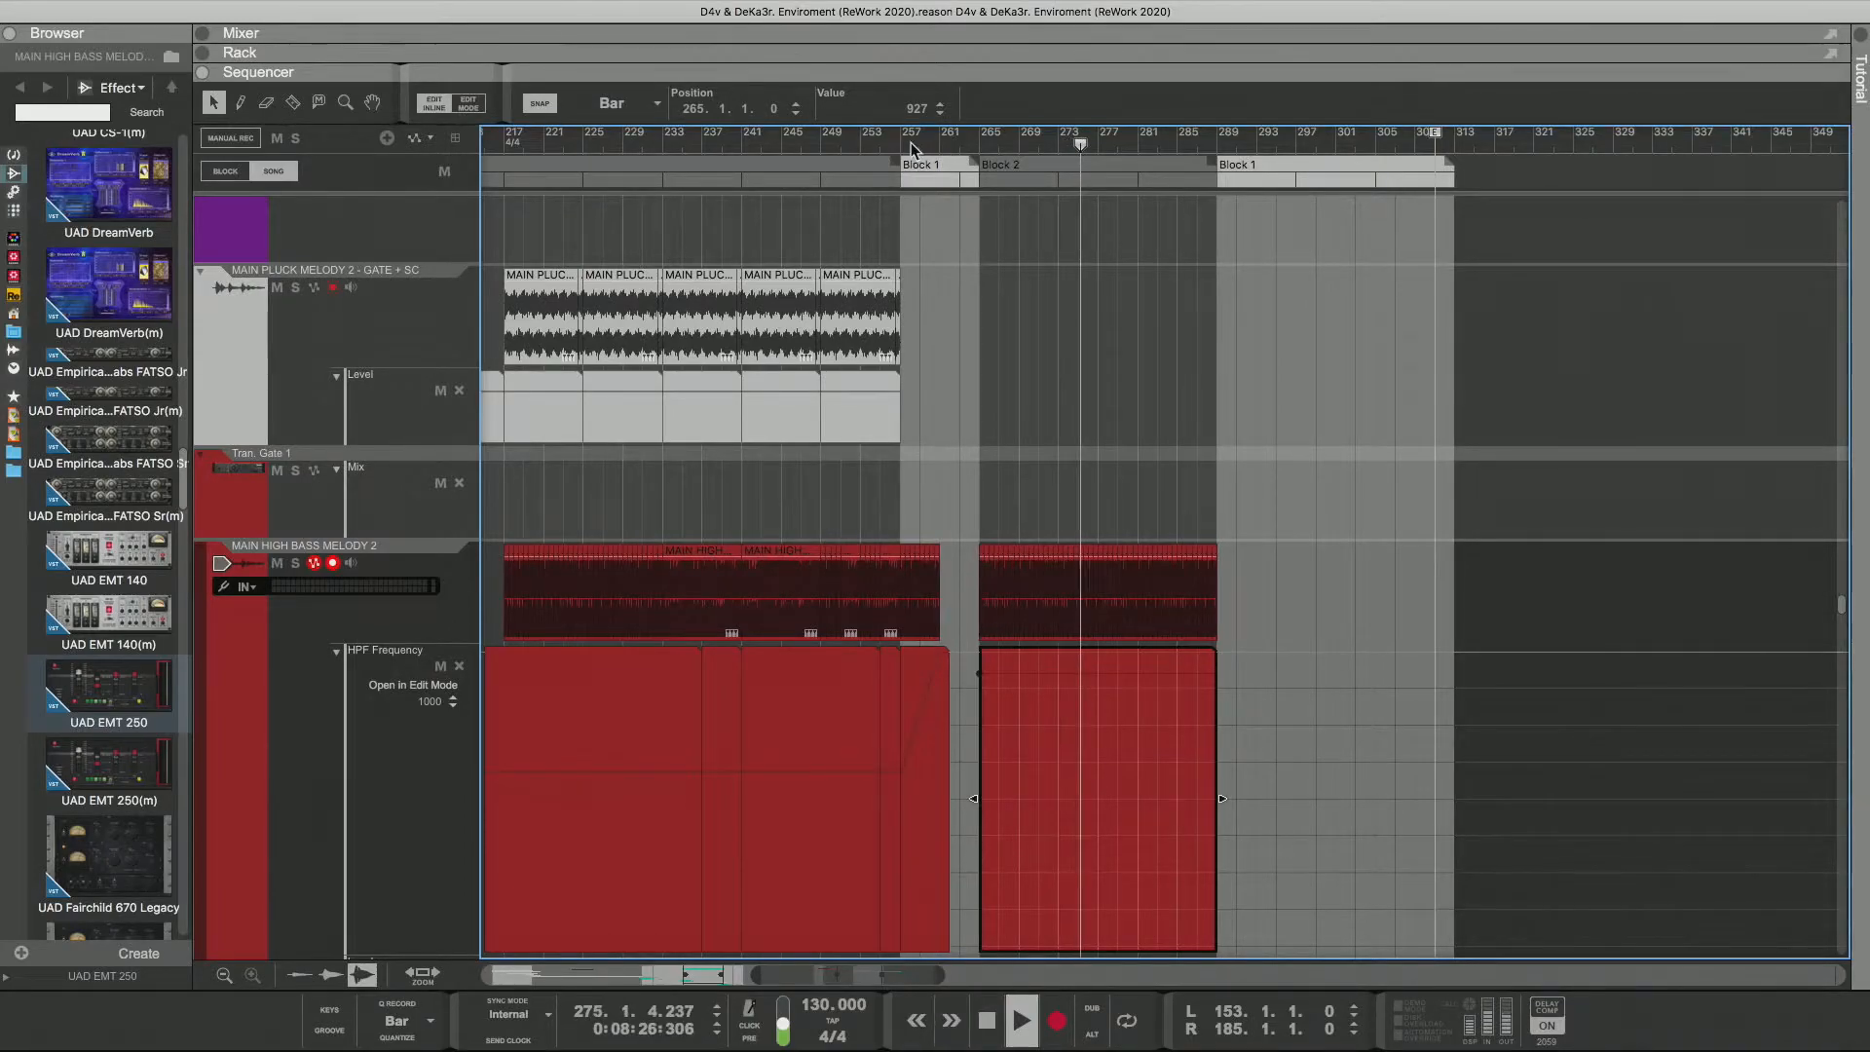
# Step: Join the Level automation clips of MAIN HIGH BASS MELODY 2 between bars 265 and 289 into one clip
pyautogui.scroll(-3, 1066, 501)
pyautogui.scroll(-3, 1063, 496)
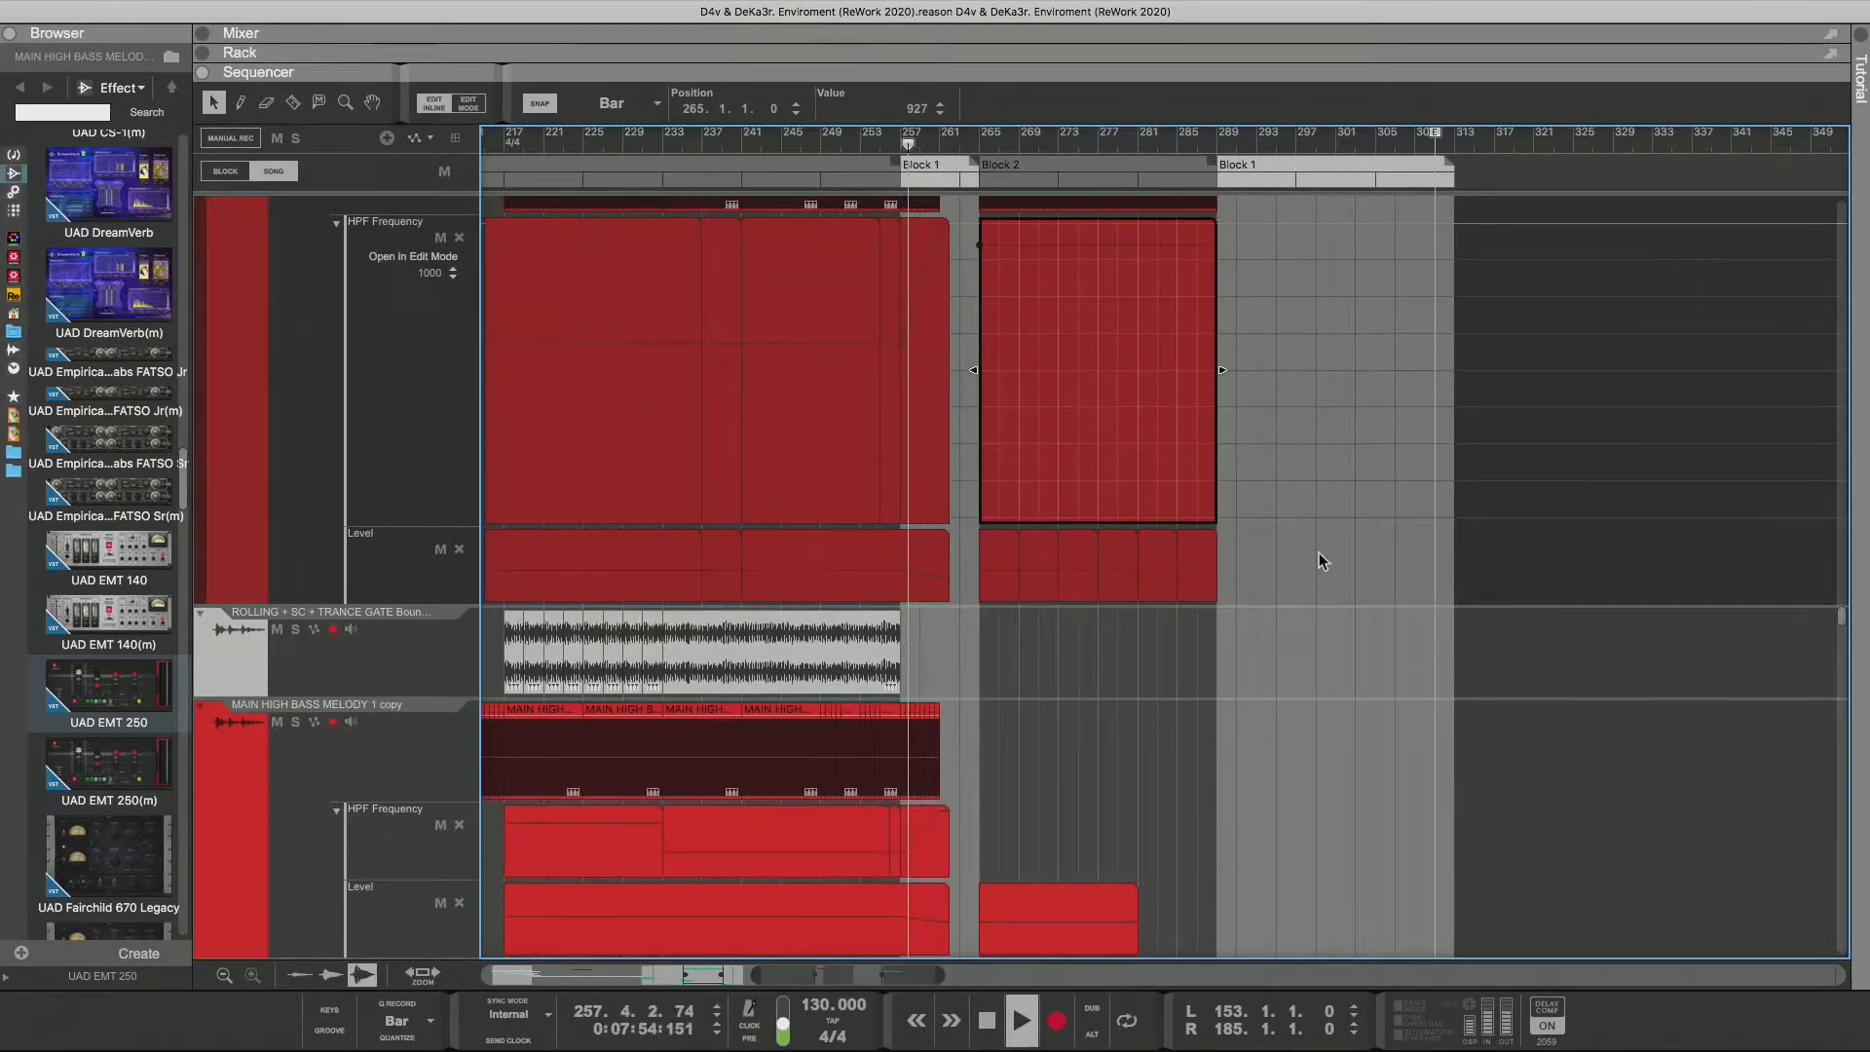
pyautogui.moveTo(1276, 558); pyautogui.dragTo(1008, 599)
pyautogui.moveTo(1235, 290); pyautogui.dragTo(981, 364)
pyautogui.rightClick(1000, 371)
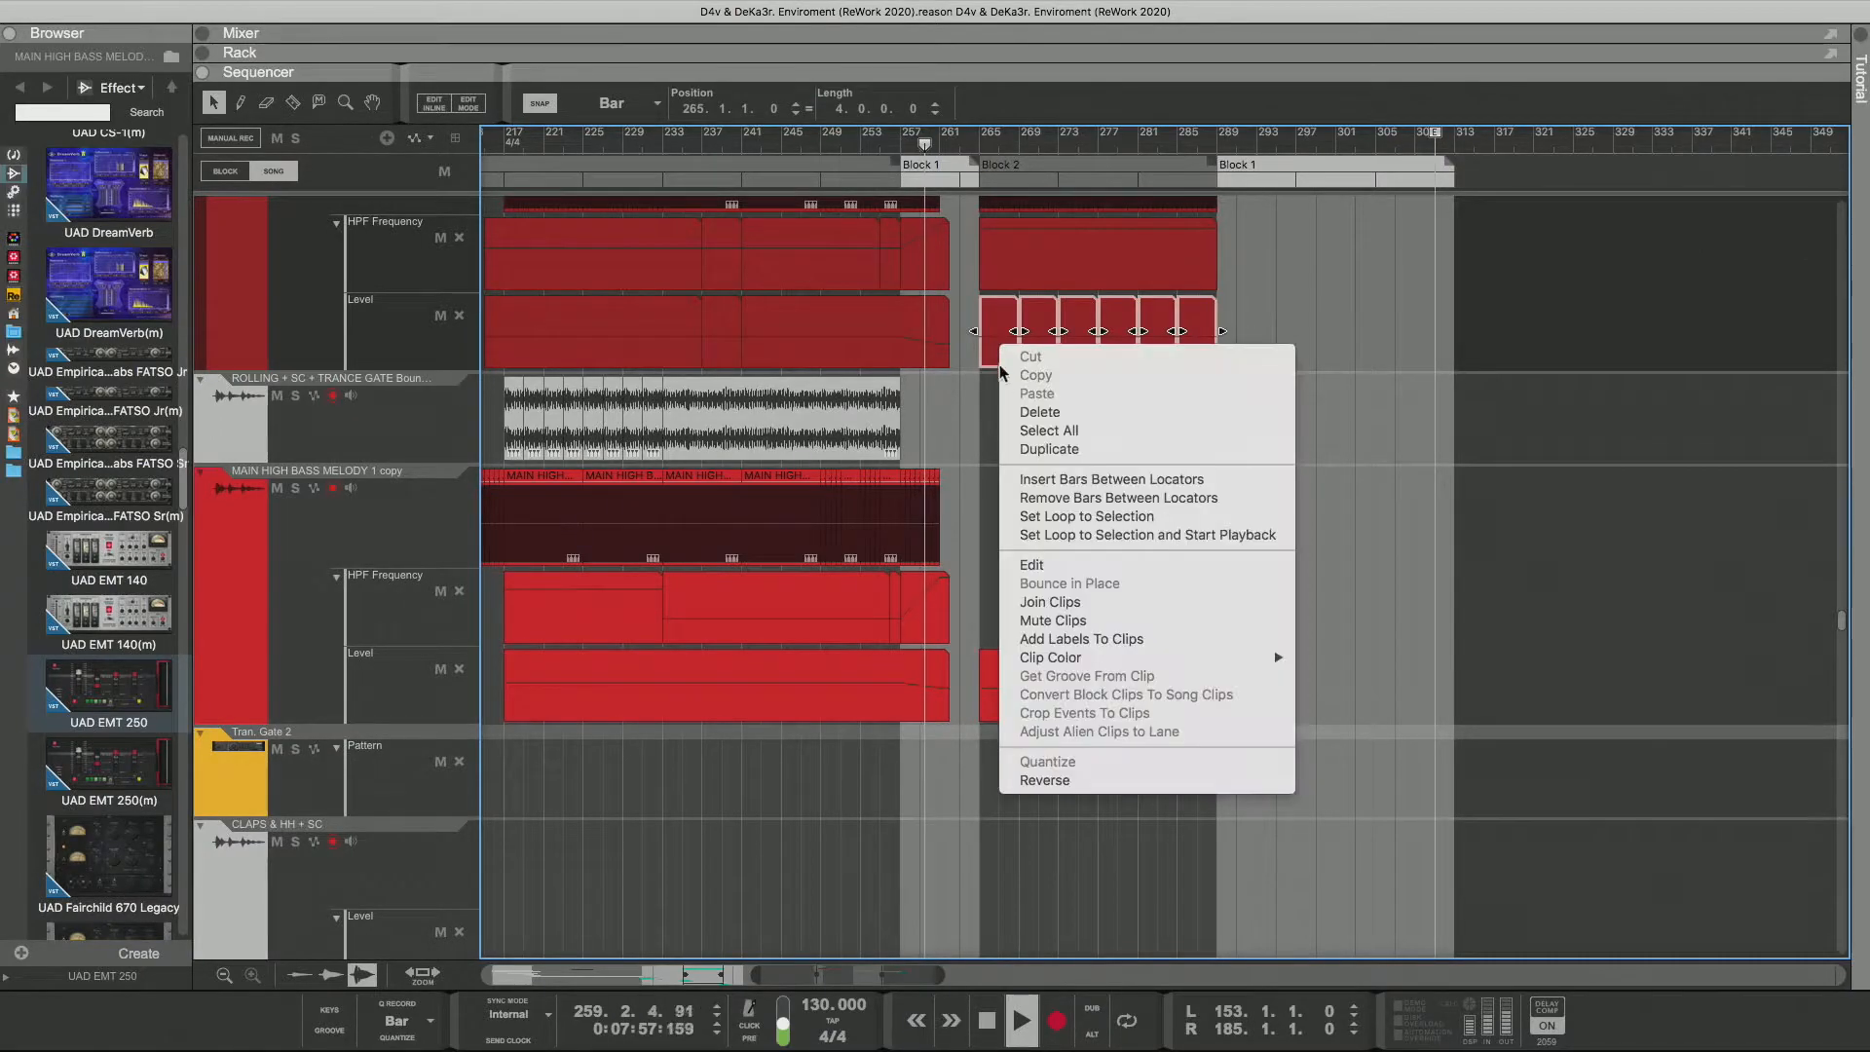
pyautogui.click(1050, 602)
# Step: Set the Level automation in the joined MAIN HIGH BASS MELODY 2 clip to 319 with a point at bar 269
pyautogui.doubleClick(1090, 351)
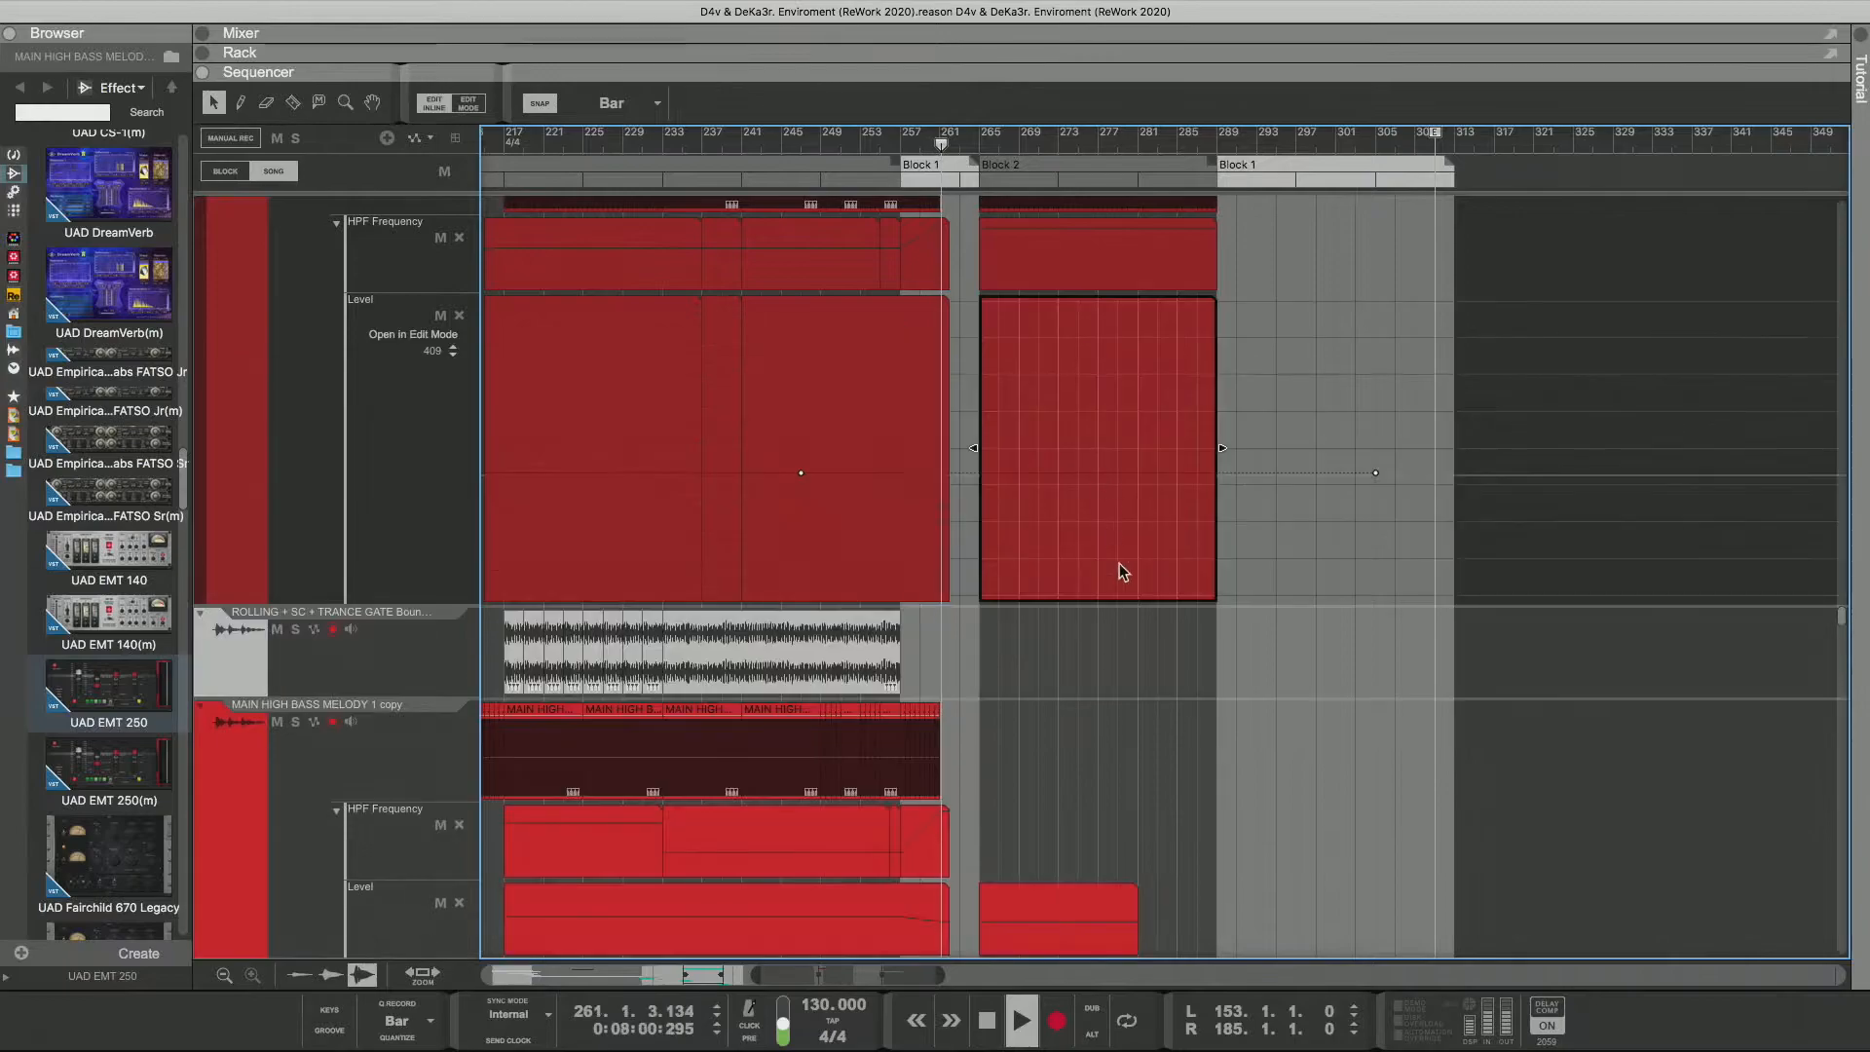
pyautogui.moveTo(800, 429); pyautogui.dragTo(822, 524)
pyautogui.moveTo(1360, 433); pyautogui.dragTo(1225, 478)
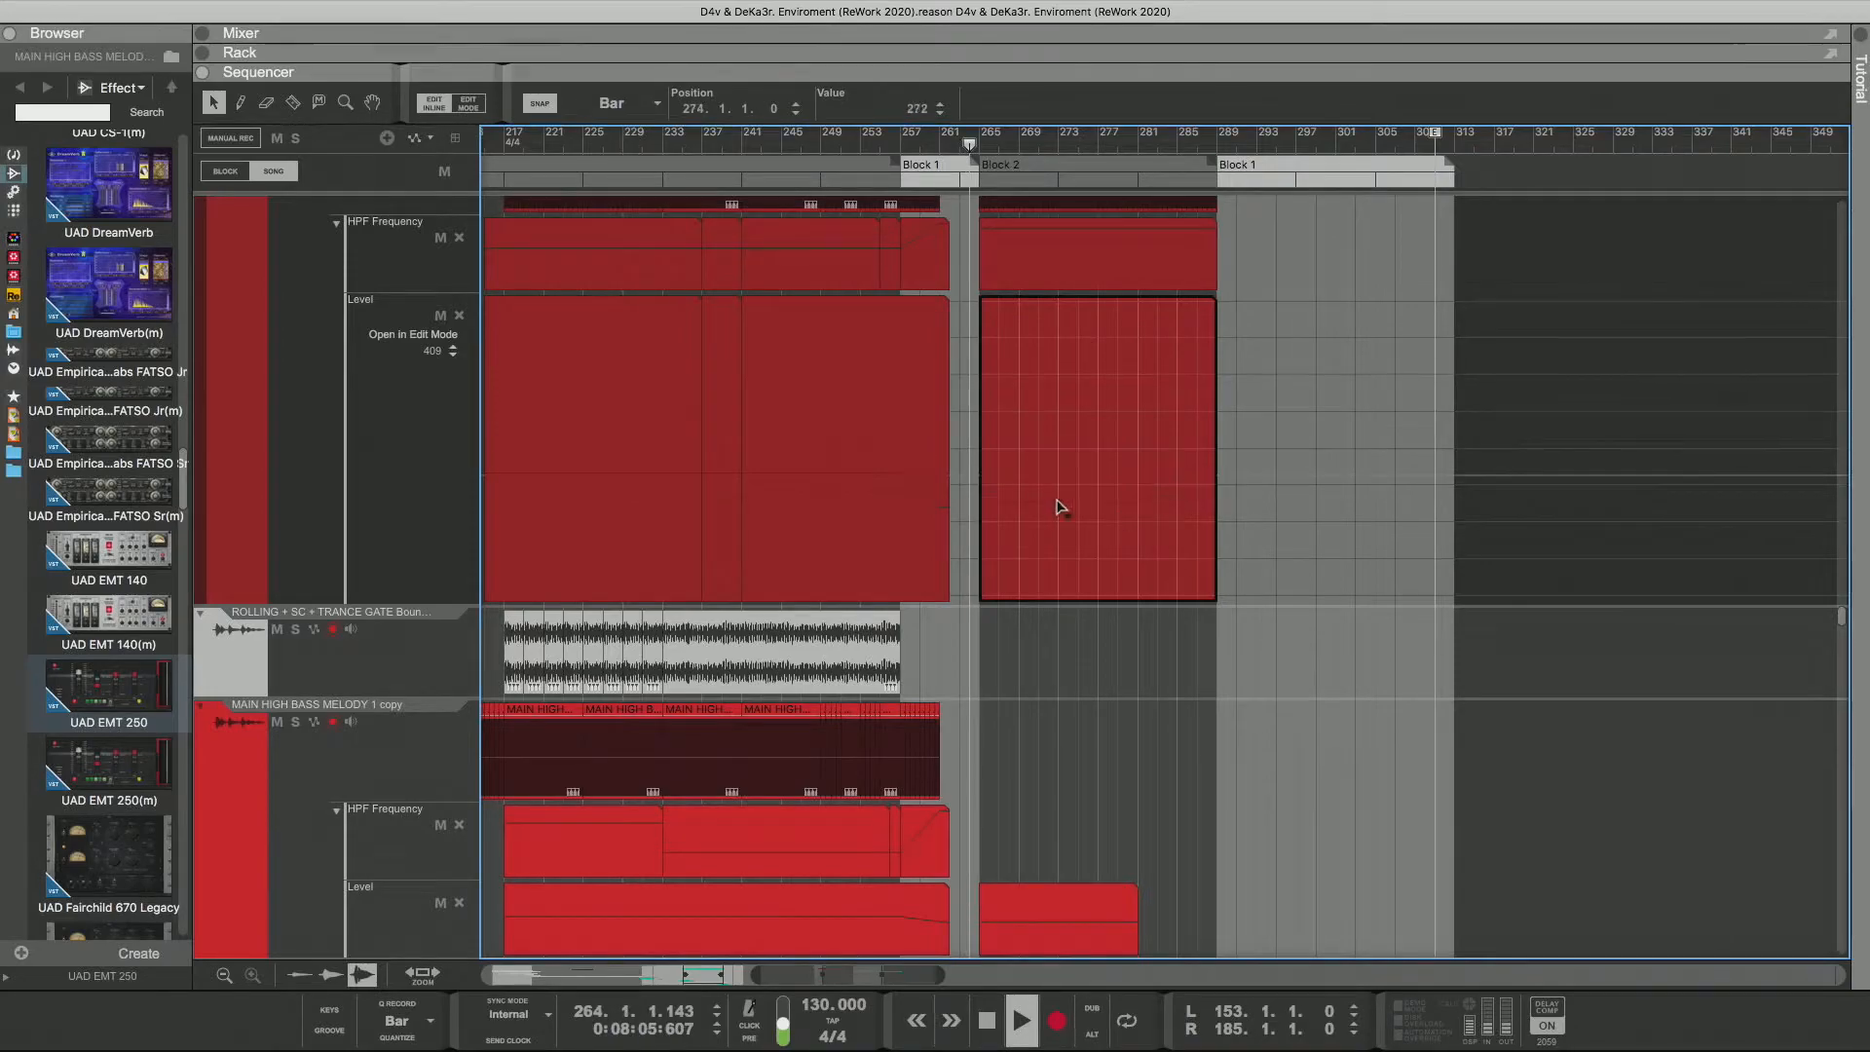
pyautogui.moveTo(1059, 507); pyautogui.dragTo(1018, 500)
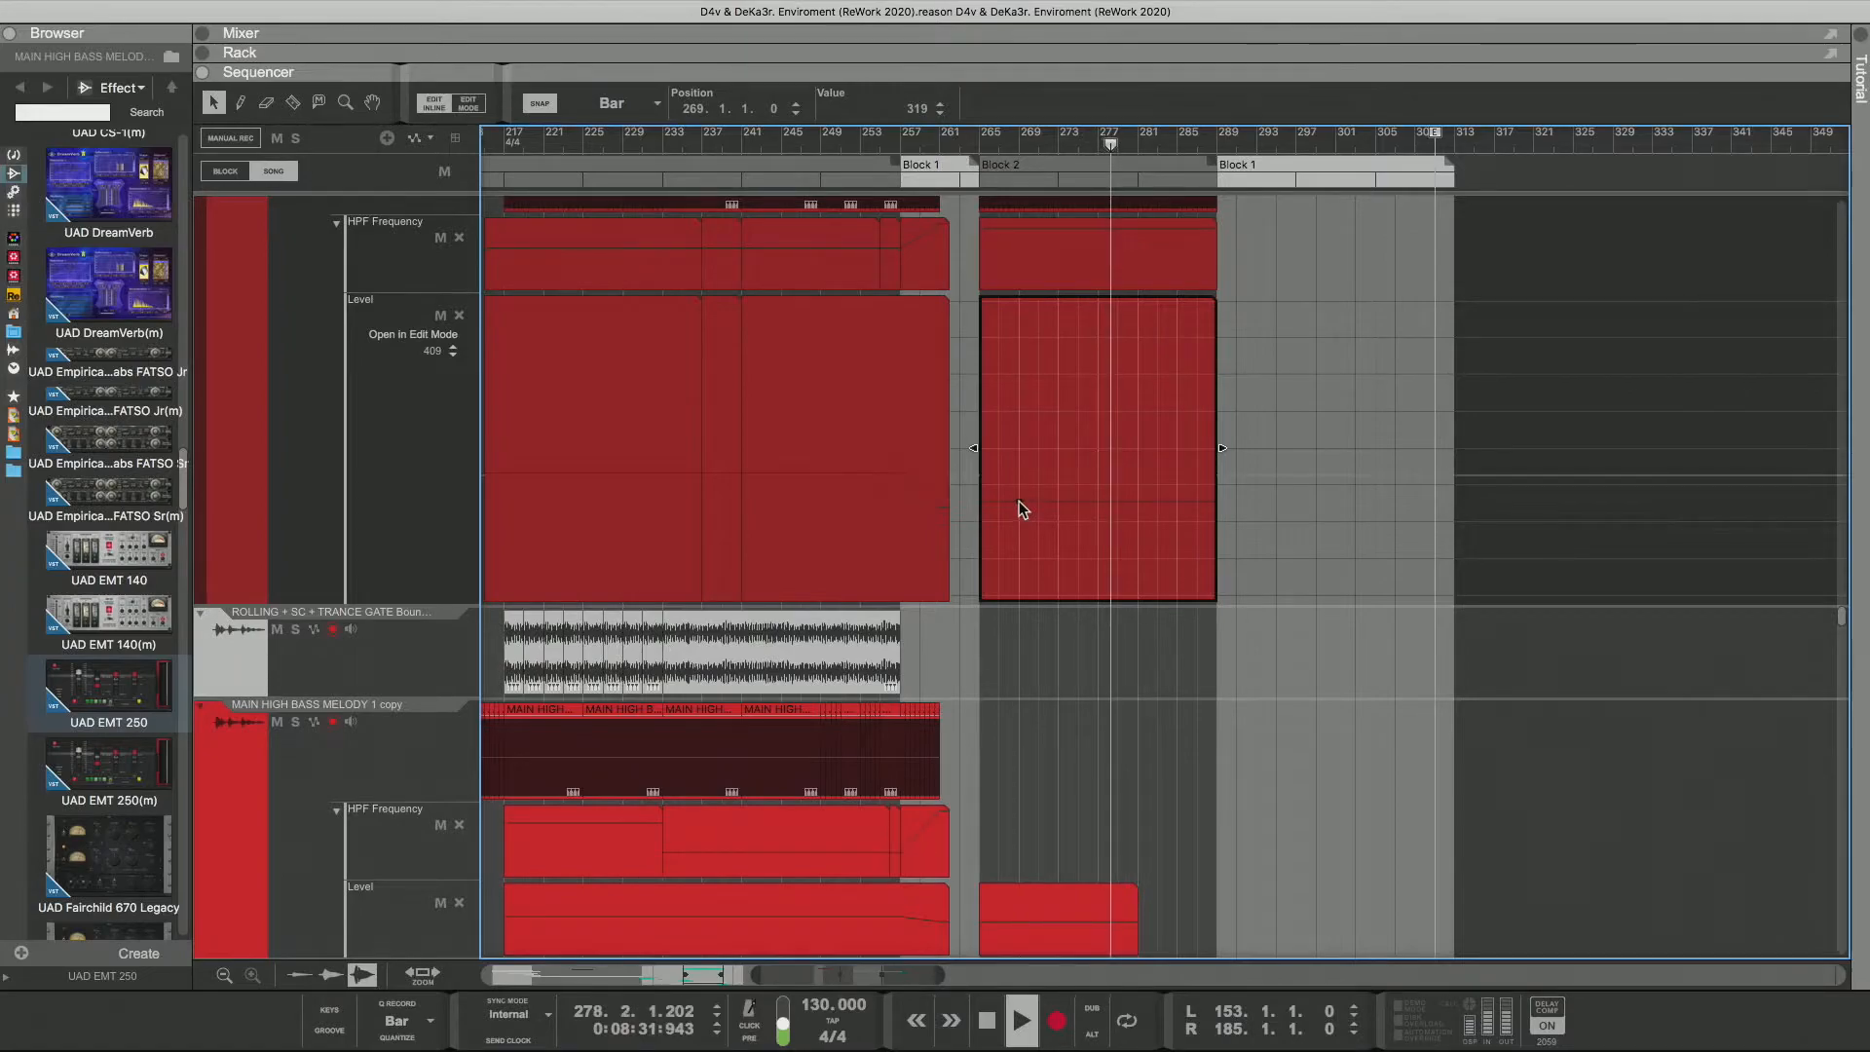
pyautogui.click(893, 146)
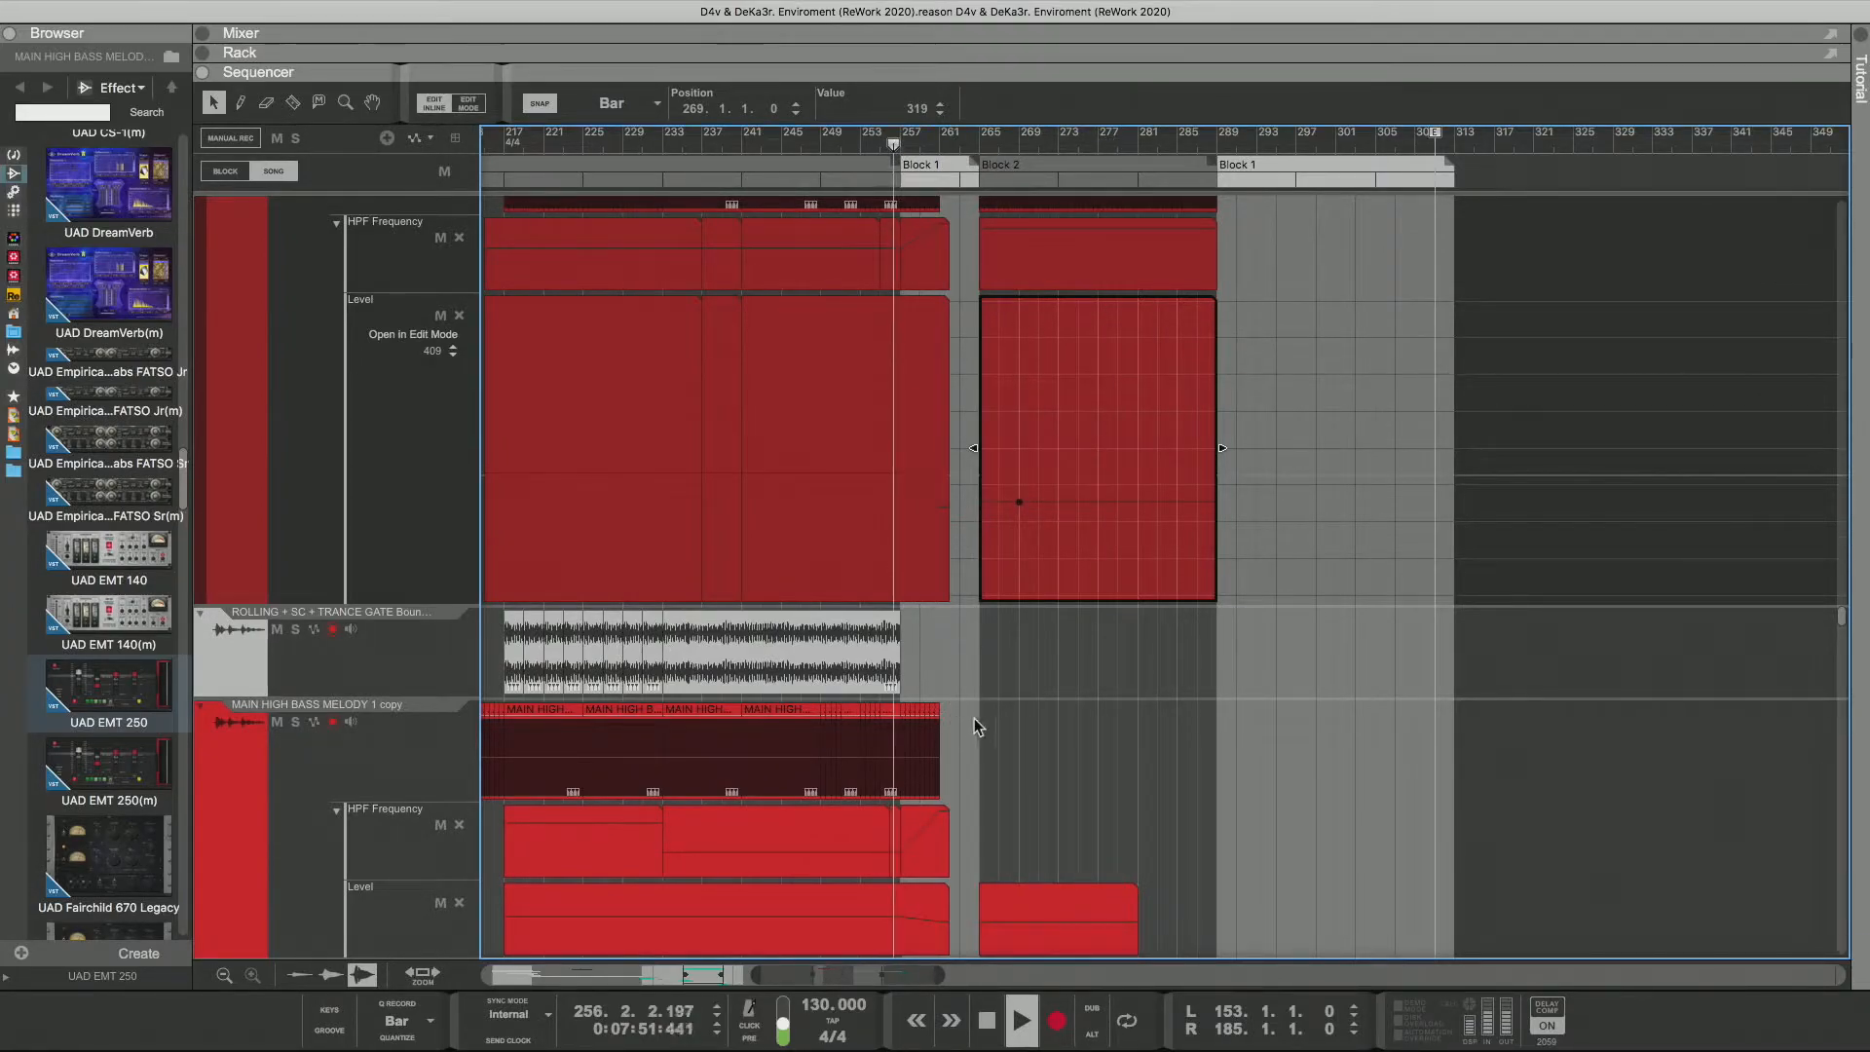
# Step: Copy a four-bar audio section and the 23-bar HPF Frequency clip of MAIN HIGH BASS MELODY 1 copy to bar 265
pyautogui.moveTo(971, 717); pyautogui.dragTo(924, 751)
pyautogui.moveTo(1001, 513)
pyautogui.mouseDown()
pyautogui.moveTo(906, 521)
pyautogui.moveTo(995, 484)
pyautogui.mouseUp()
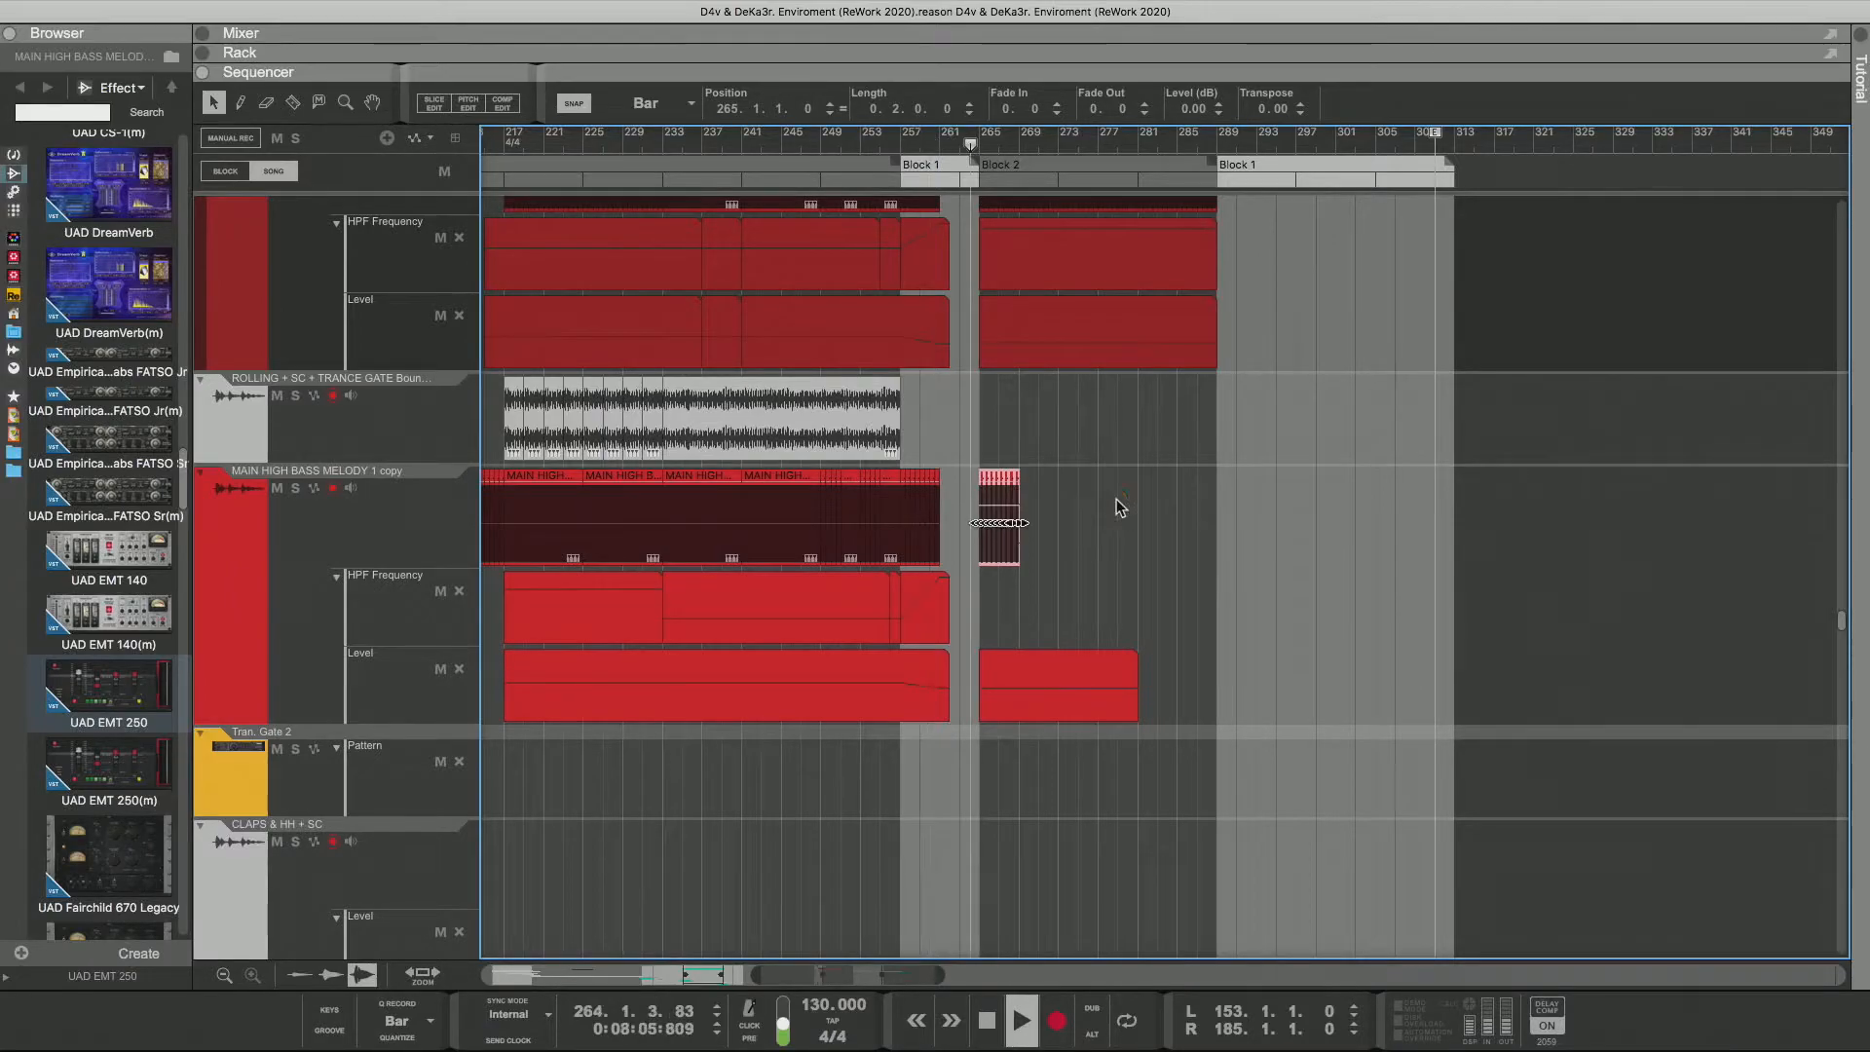
pyautogui.click(1116, 500)
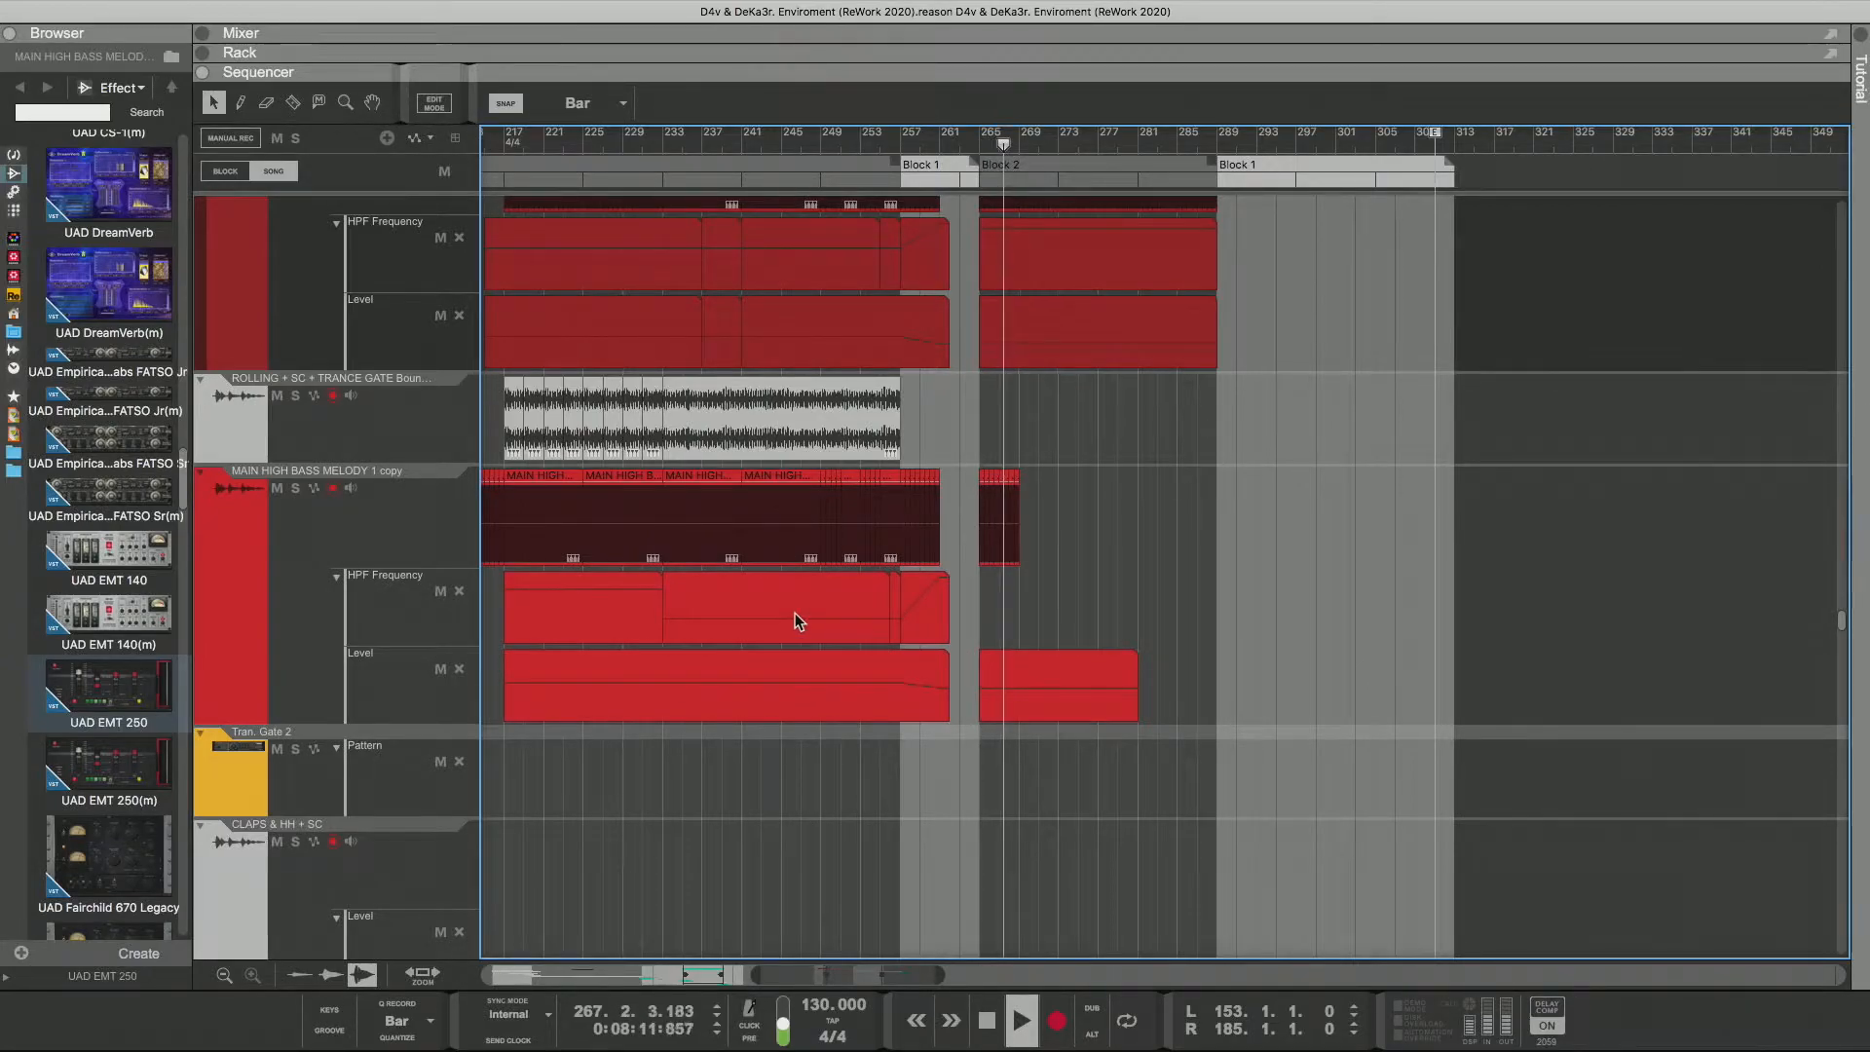
pyautogui.moveTo(792, 612); pyautogui.dragTo(1096, 629)
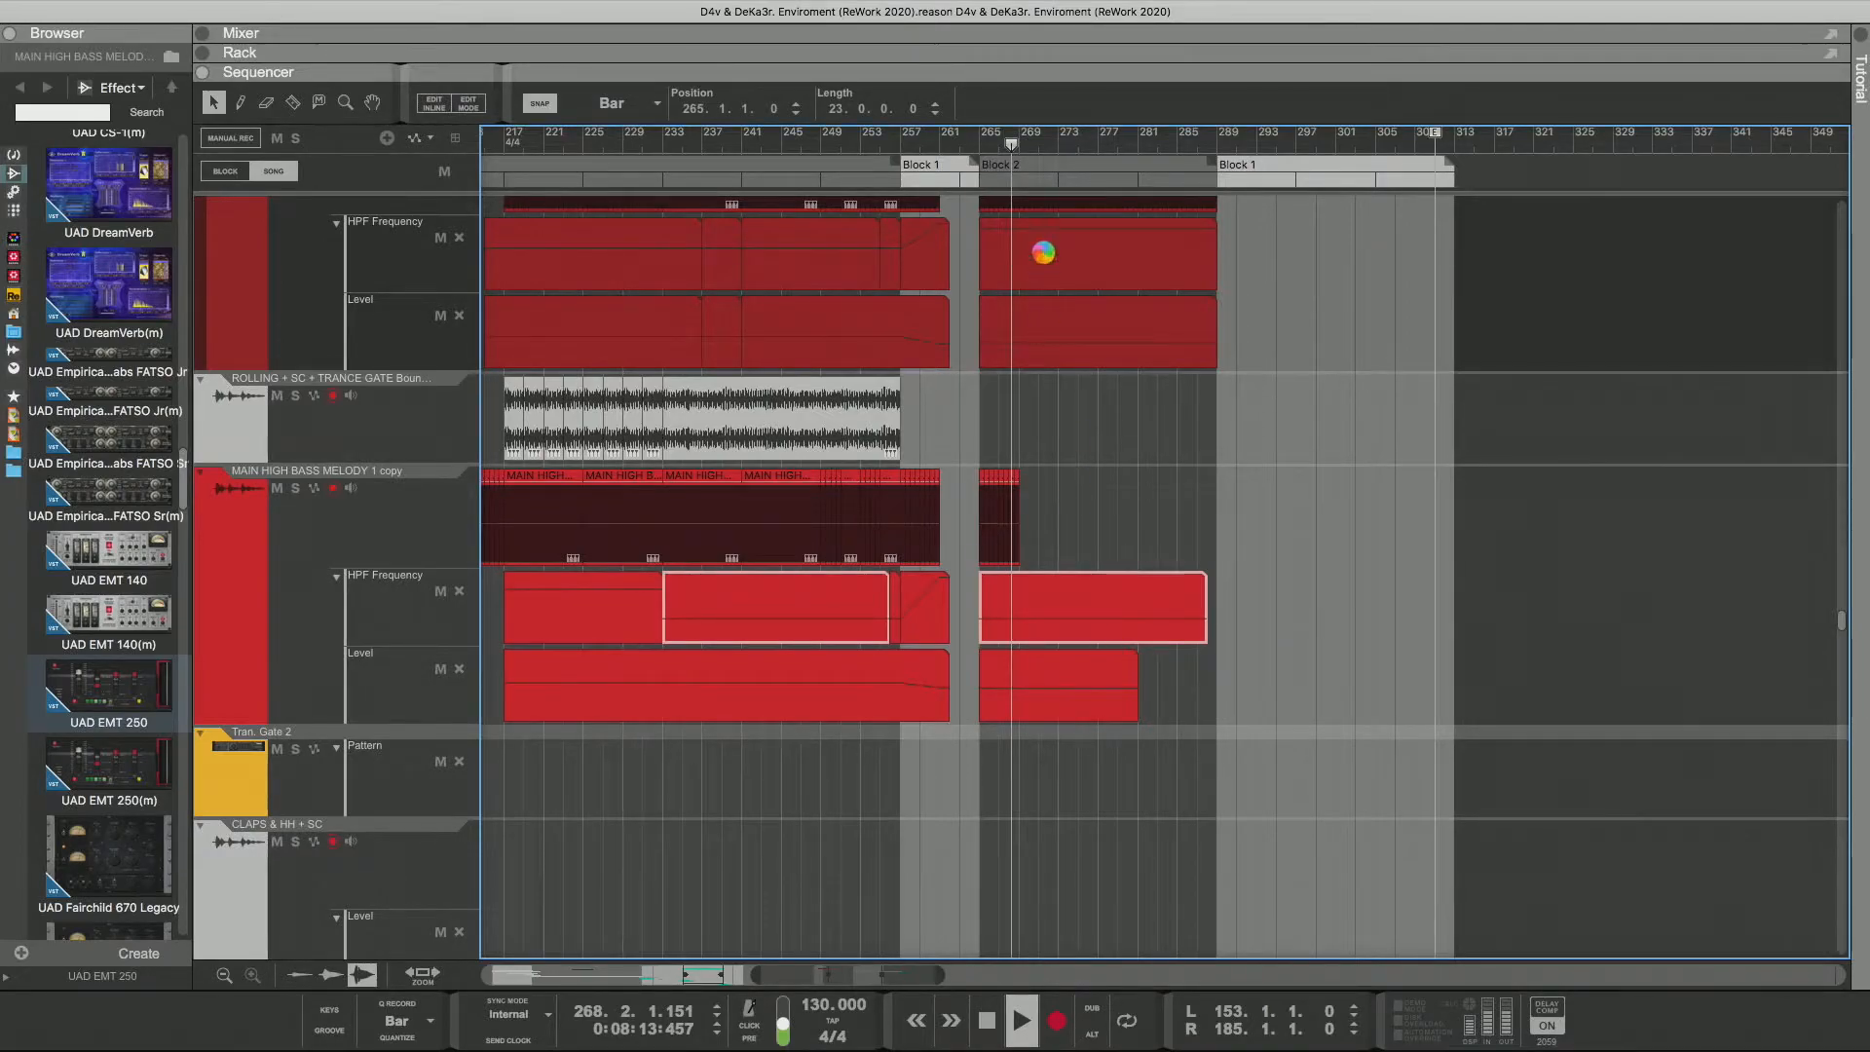
pyautogui.click(978, 146)
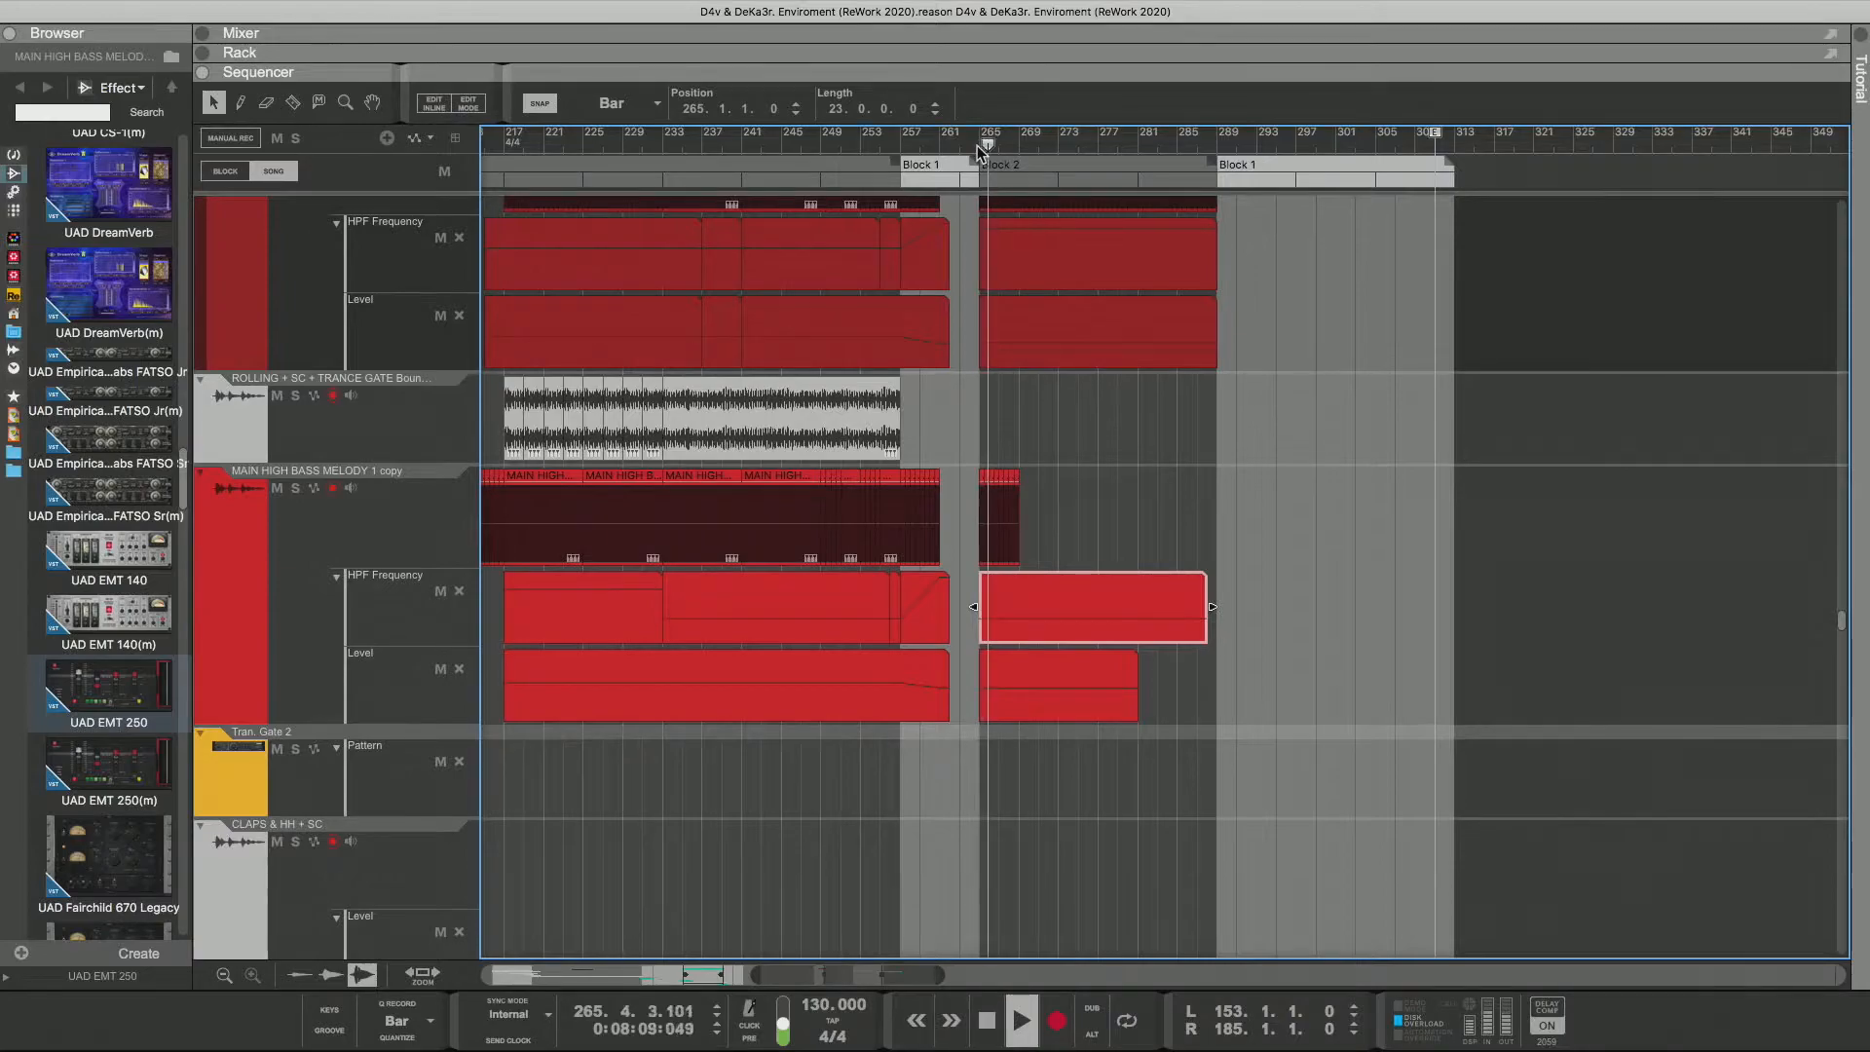
# Step: Duplicate the four-bar audio section of MAIN HIGH BASS MELODY 1 copy to bar 269 and delete the surplus copy at bar 273
pyautogui.scroll(6, 1069, 424)
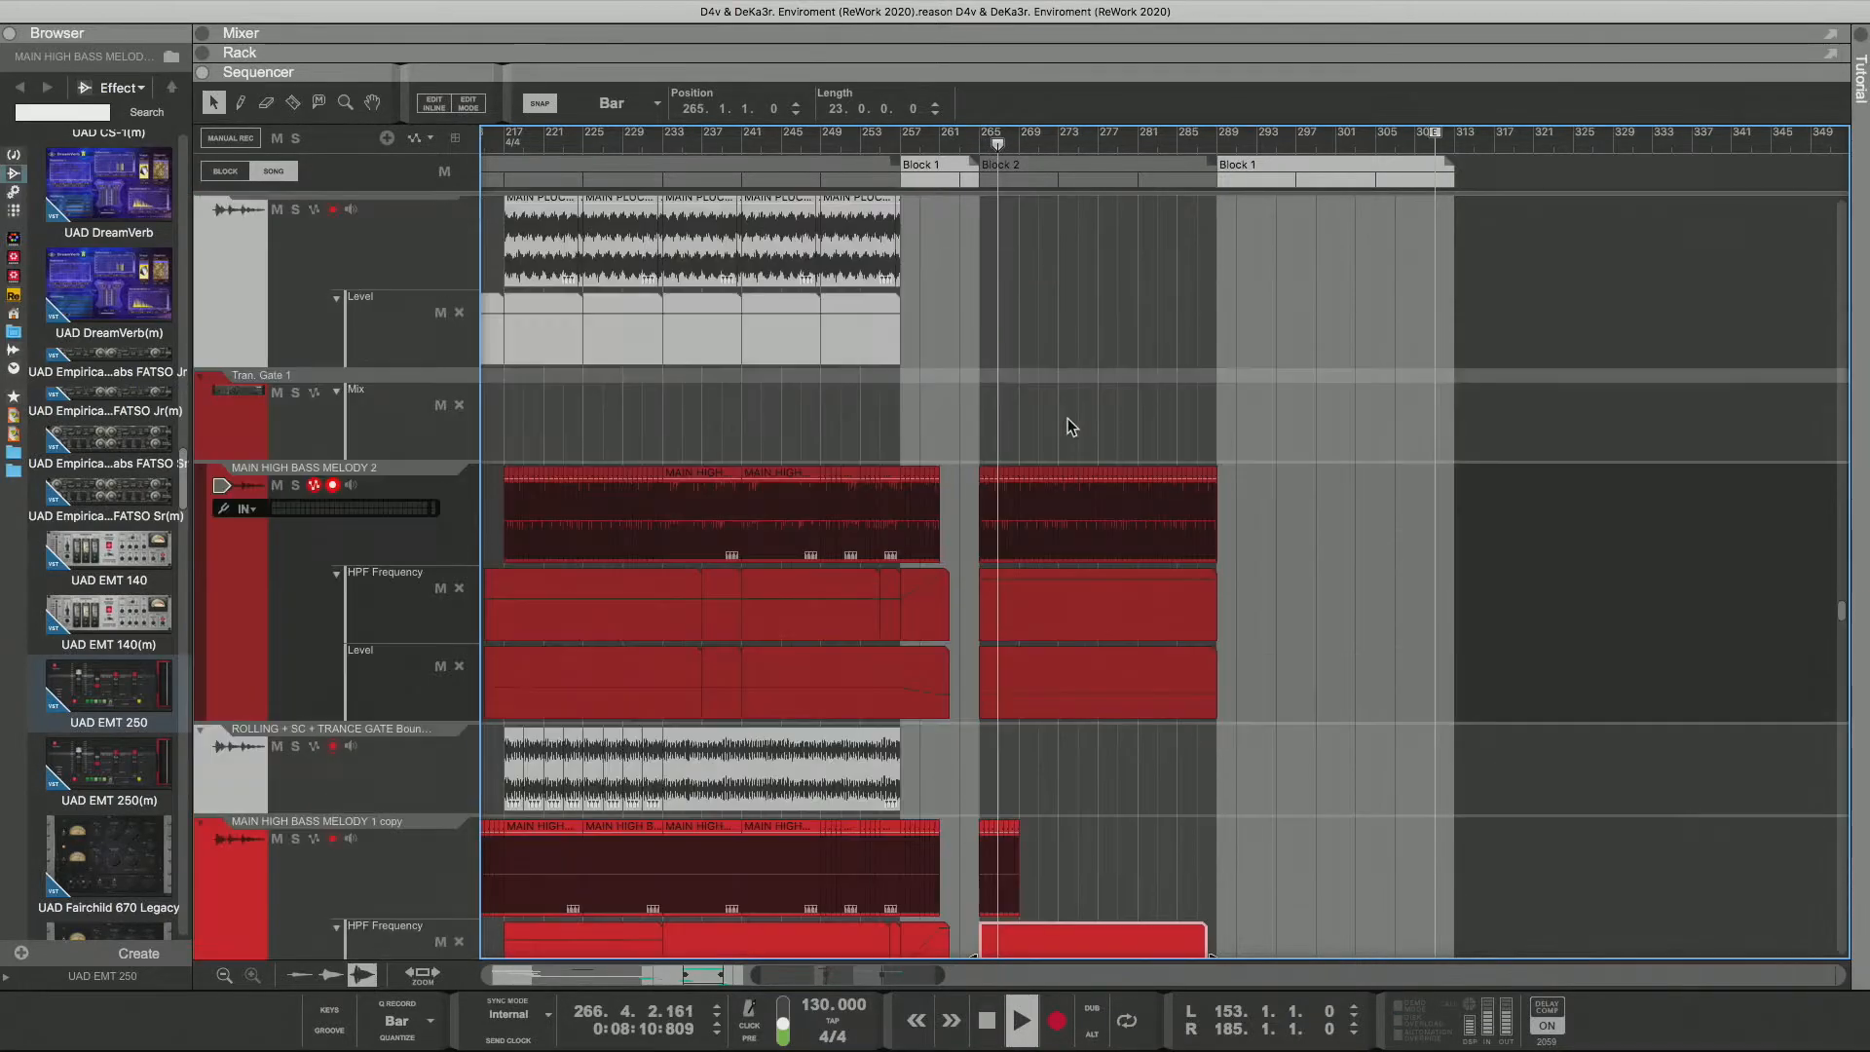
pyautogui.scroll(-2, 1068, 418)
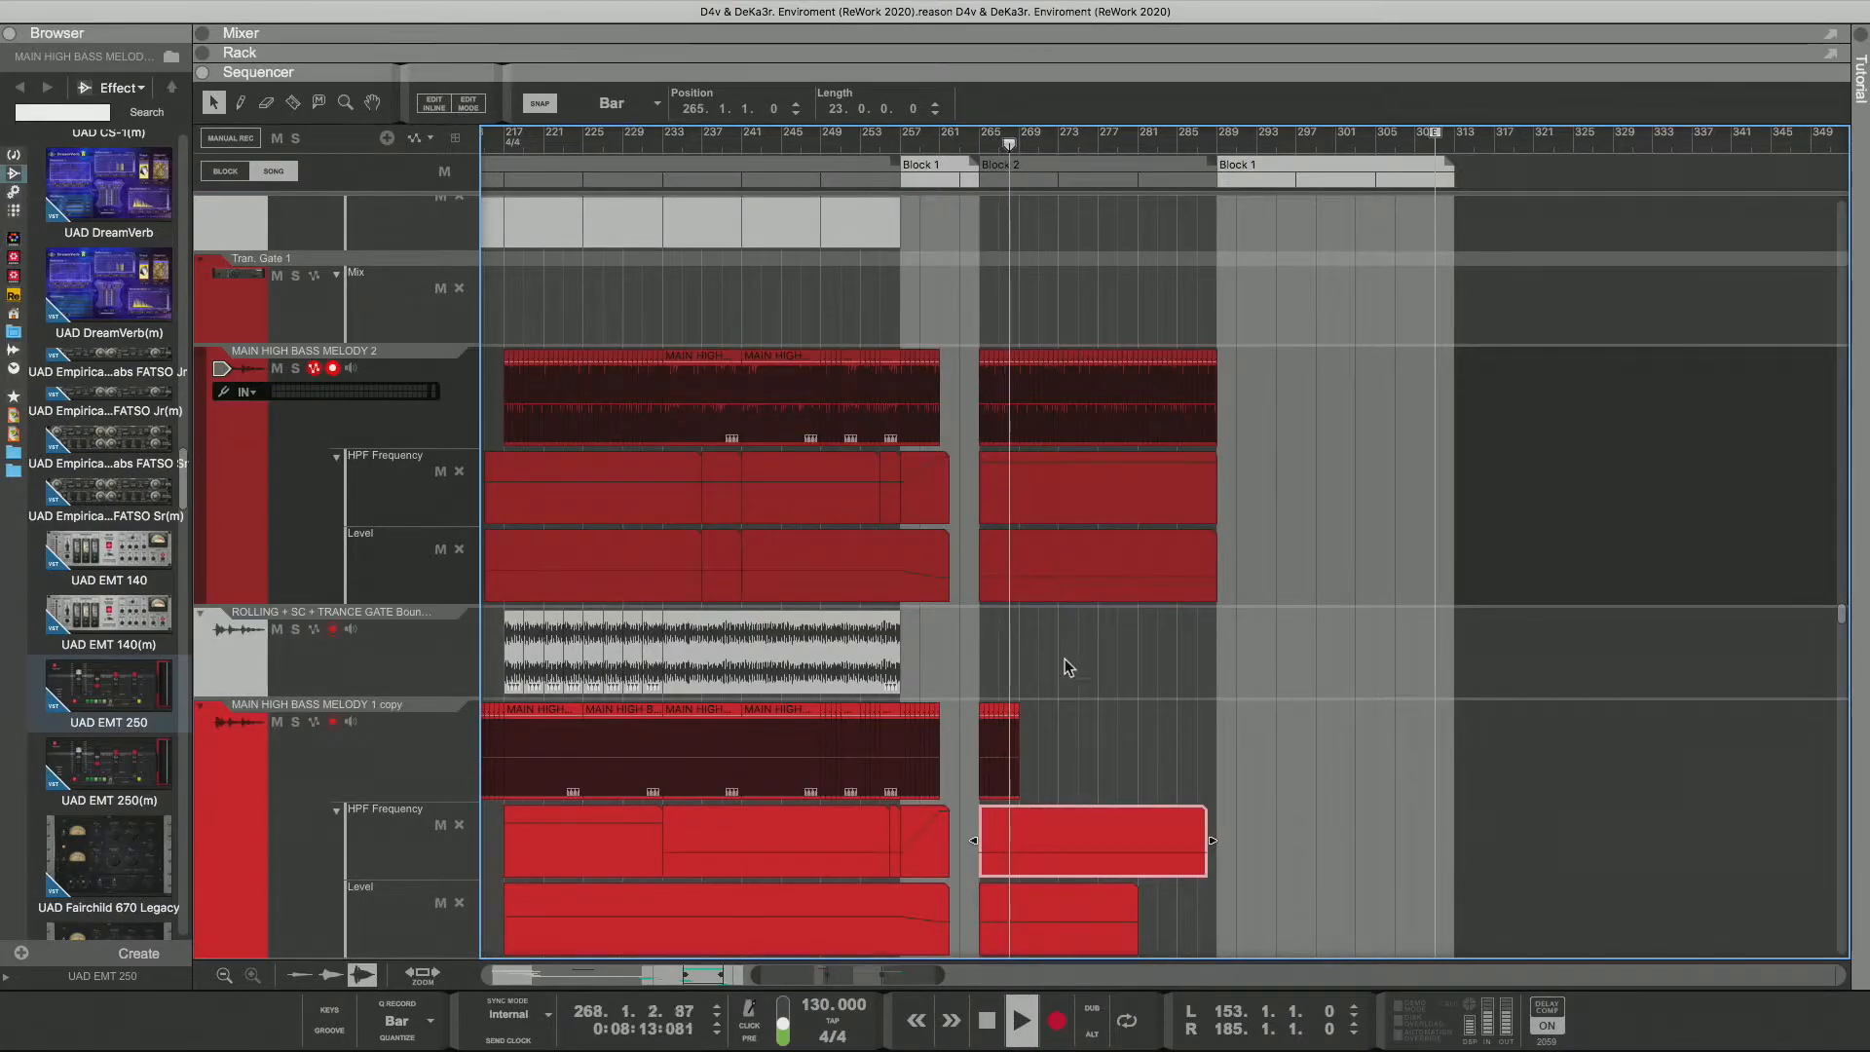
pyautogui.moveTo(1054, 717); pyautogui.dragTo(979, 719)
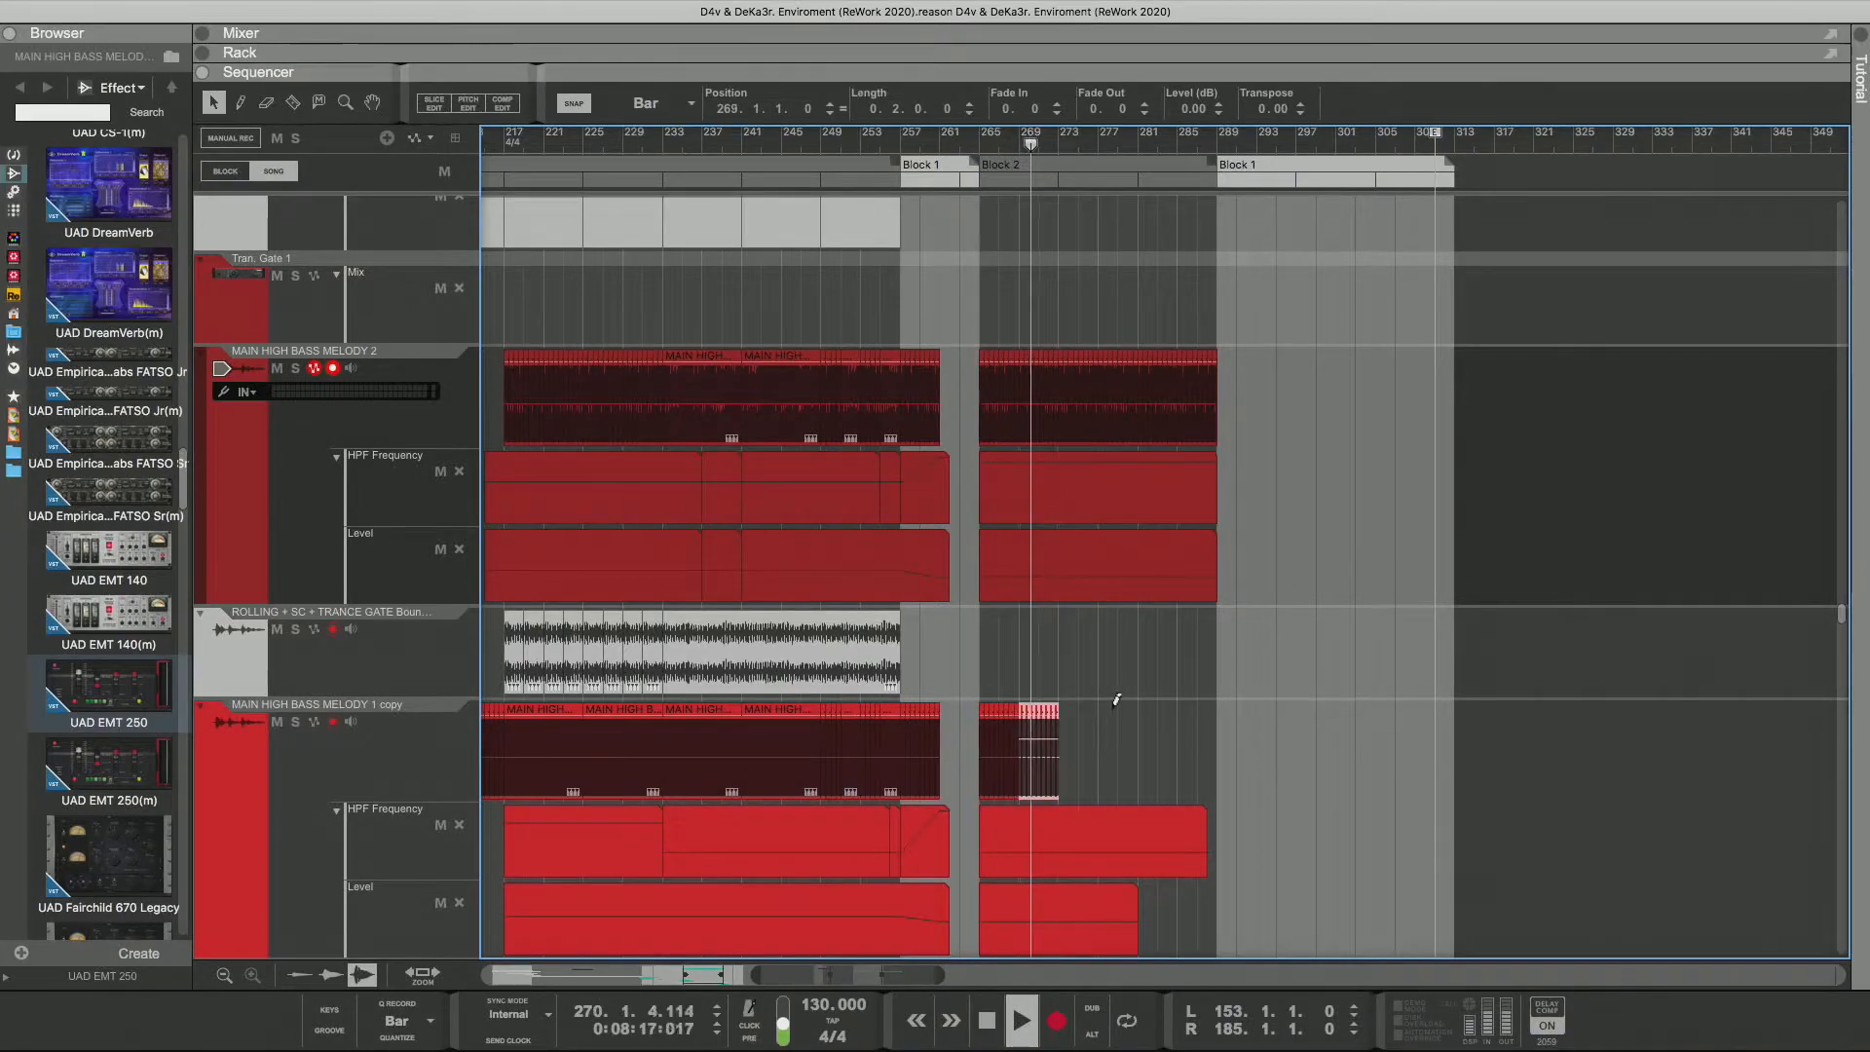
pyautogui.press('super+d')
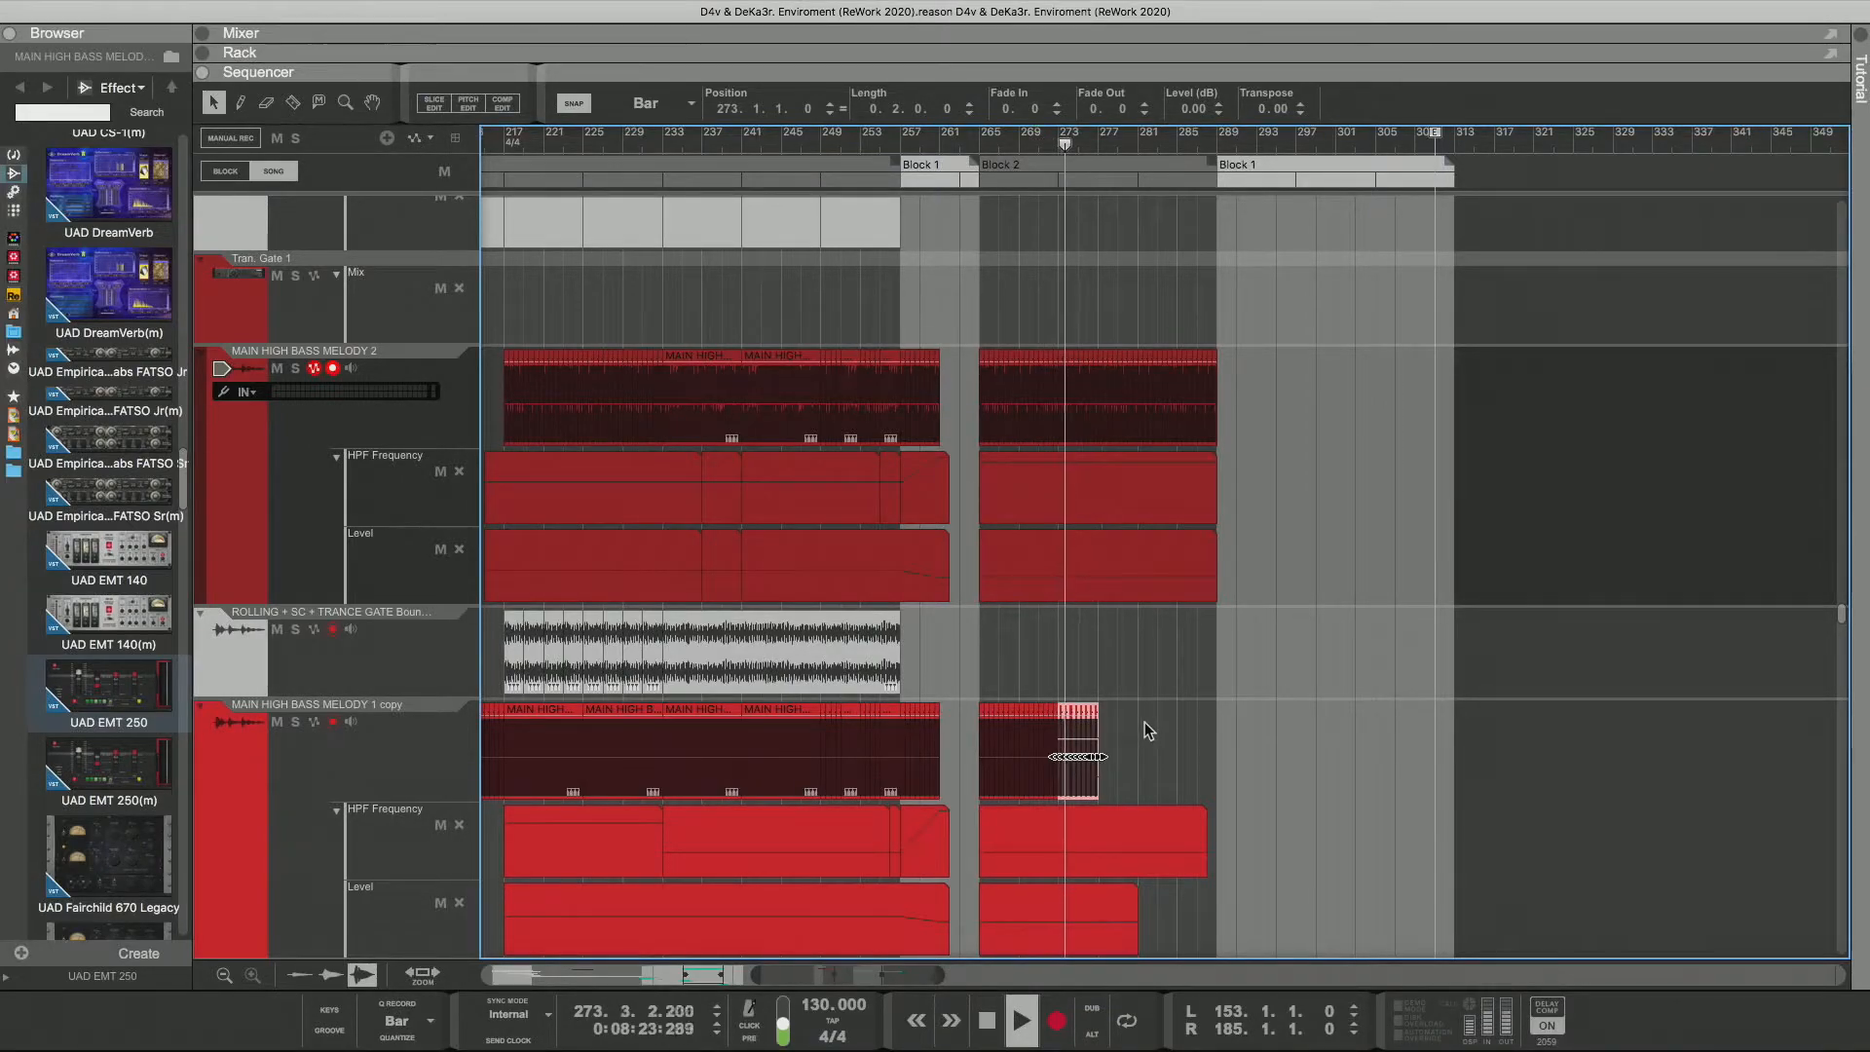
pyautogui.press('Delete')
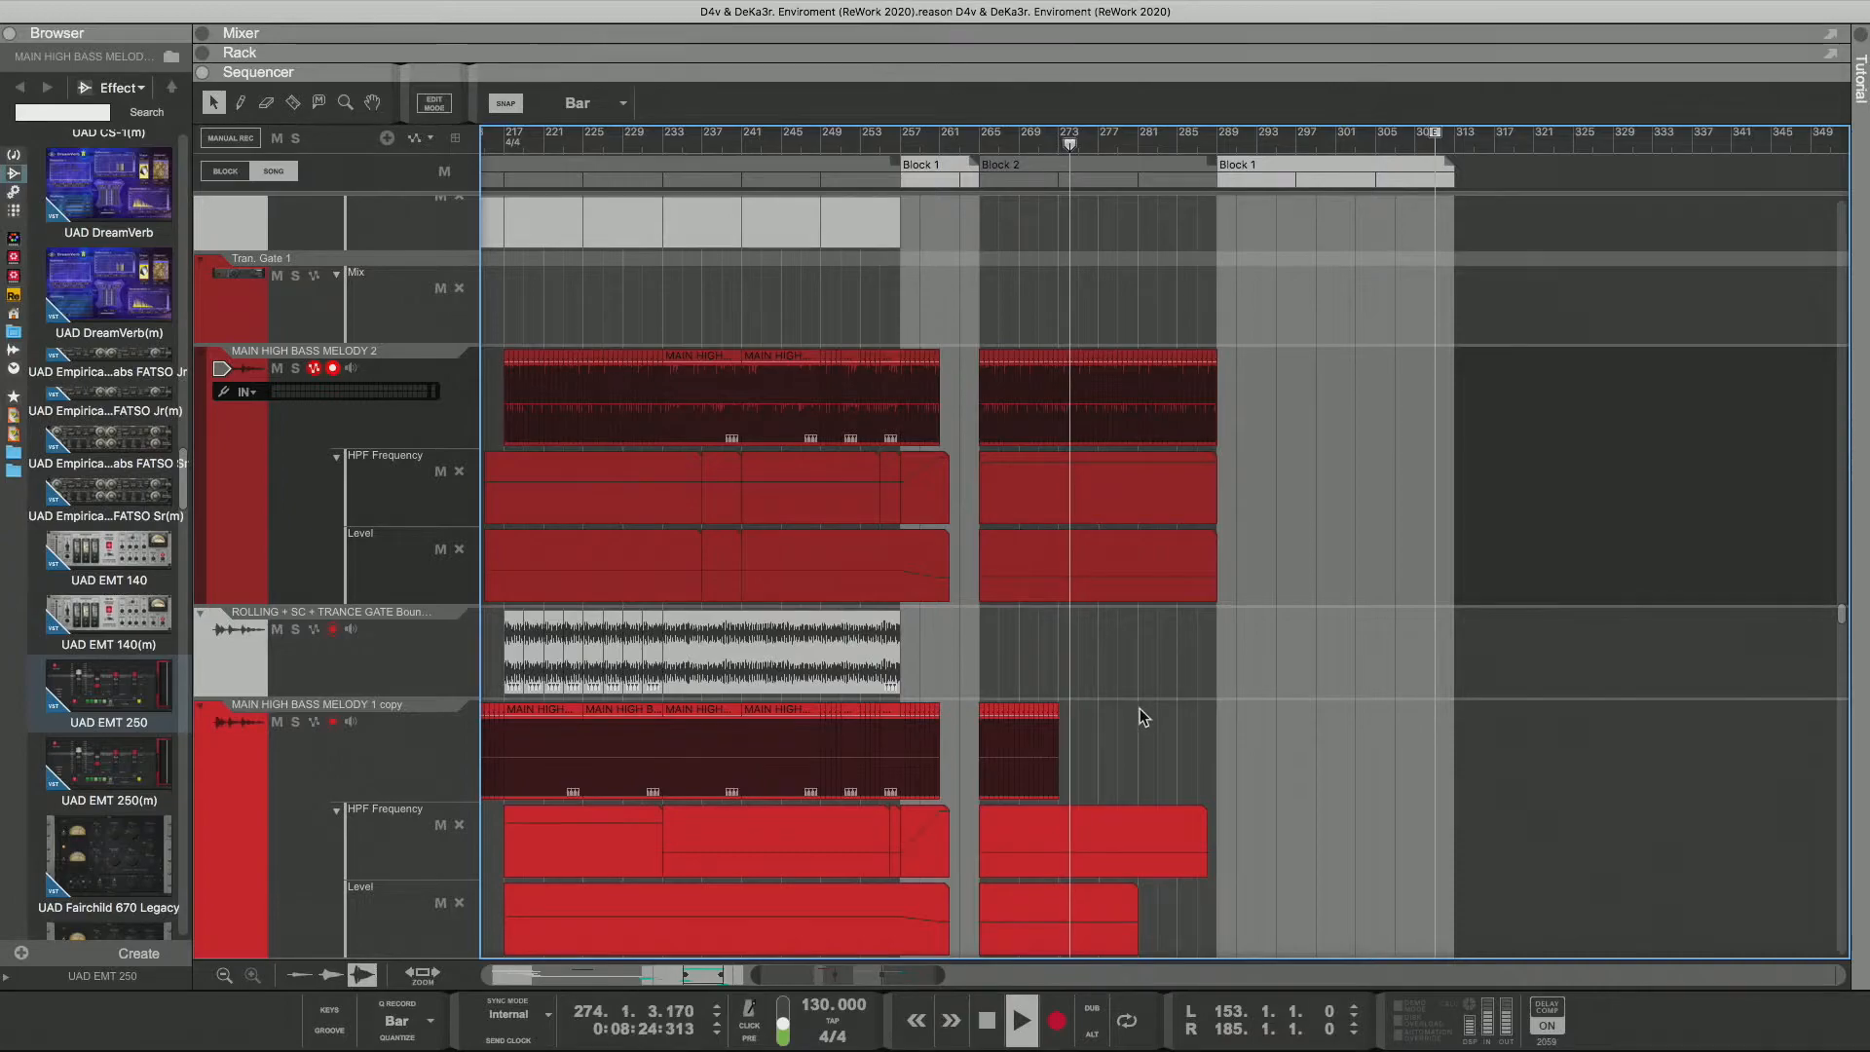
pyautogui.click(981, 140)
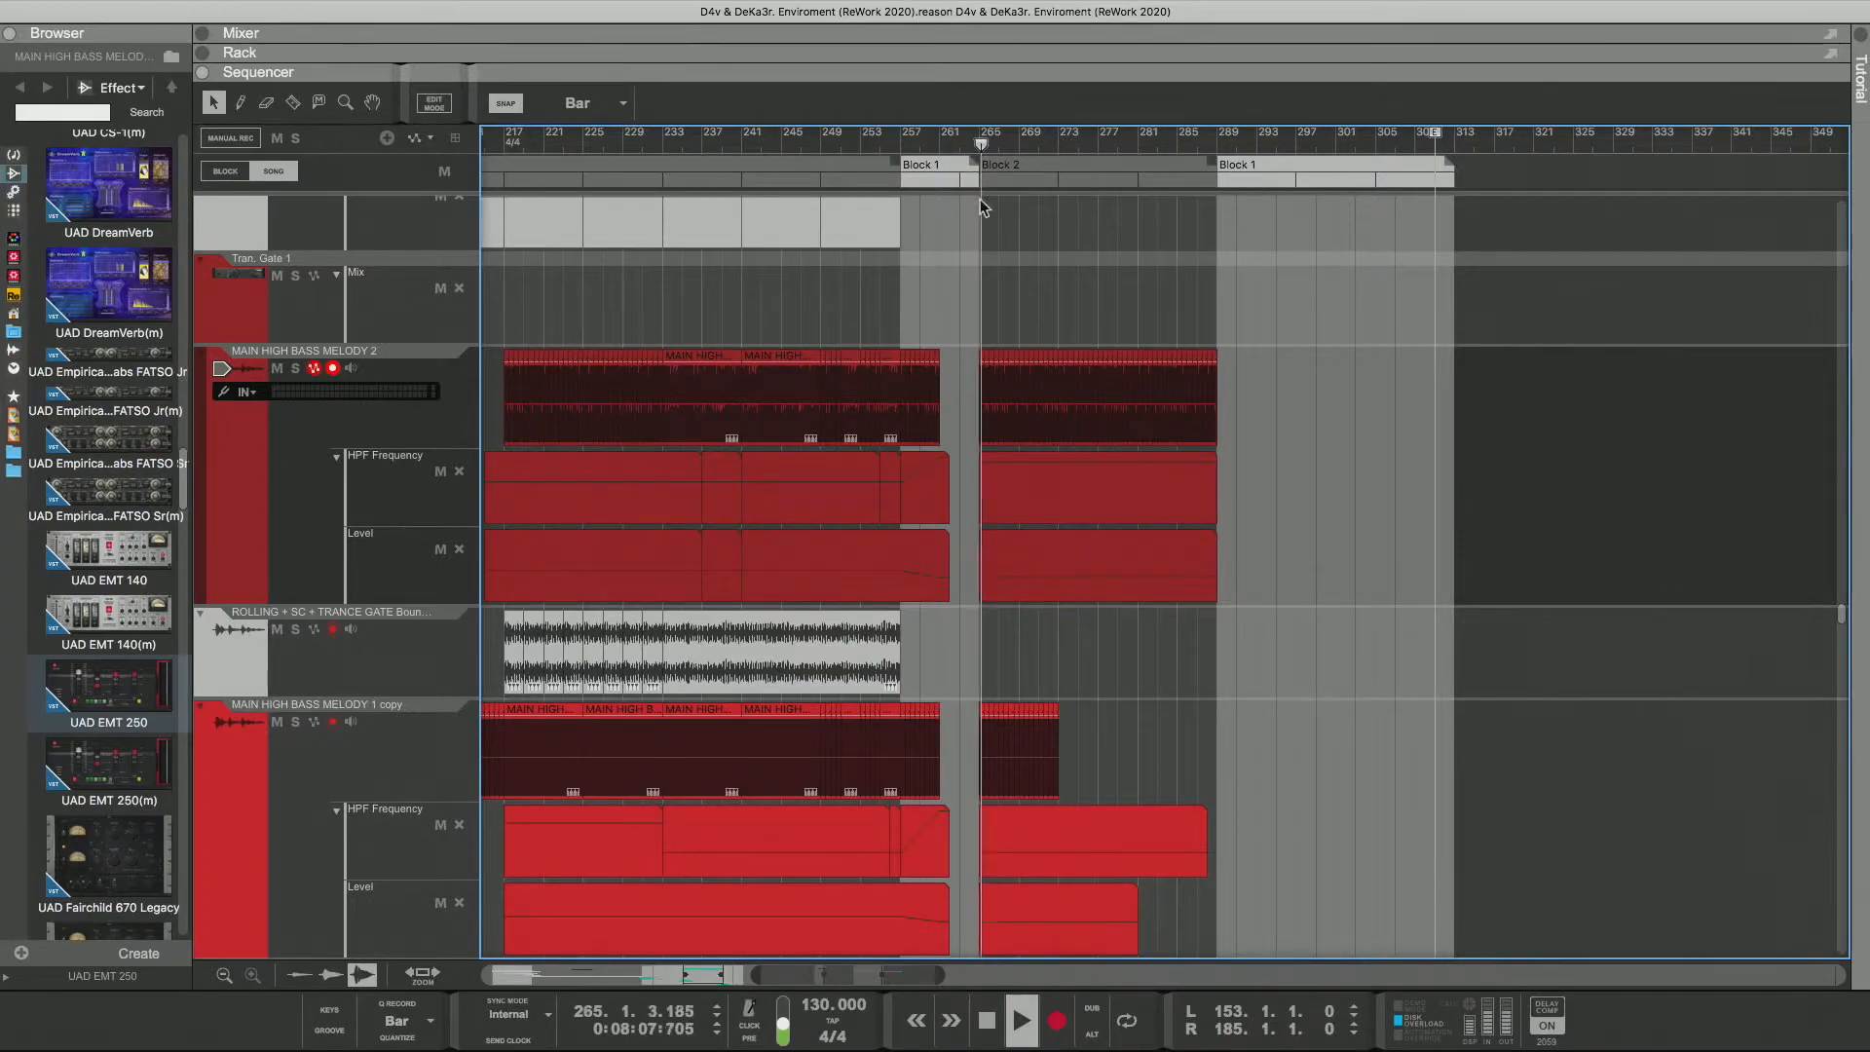
# Step: Set the Block 2 HPF Frequency automation of MAIN HIGH BASS MELODY 1 copy to 791 with a point at bar 266
pyautogui.doubleClick(1079, 835)
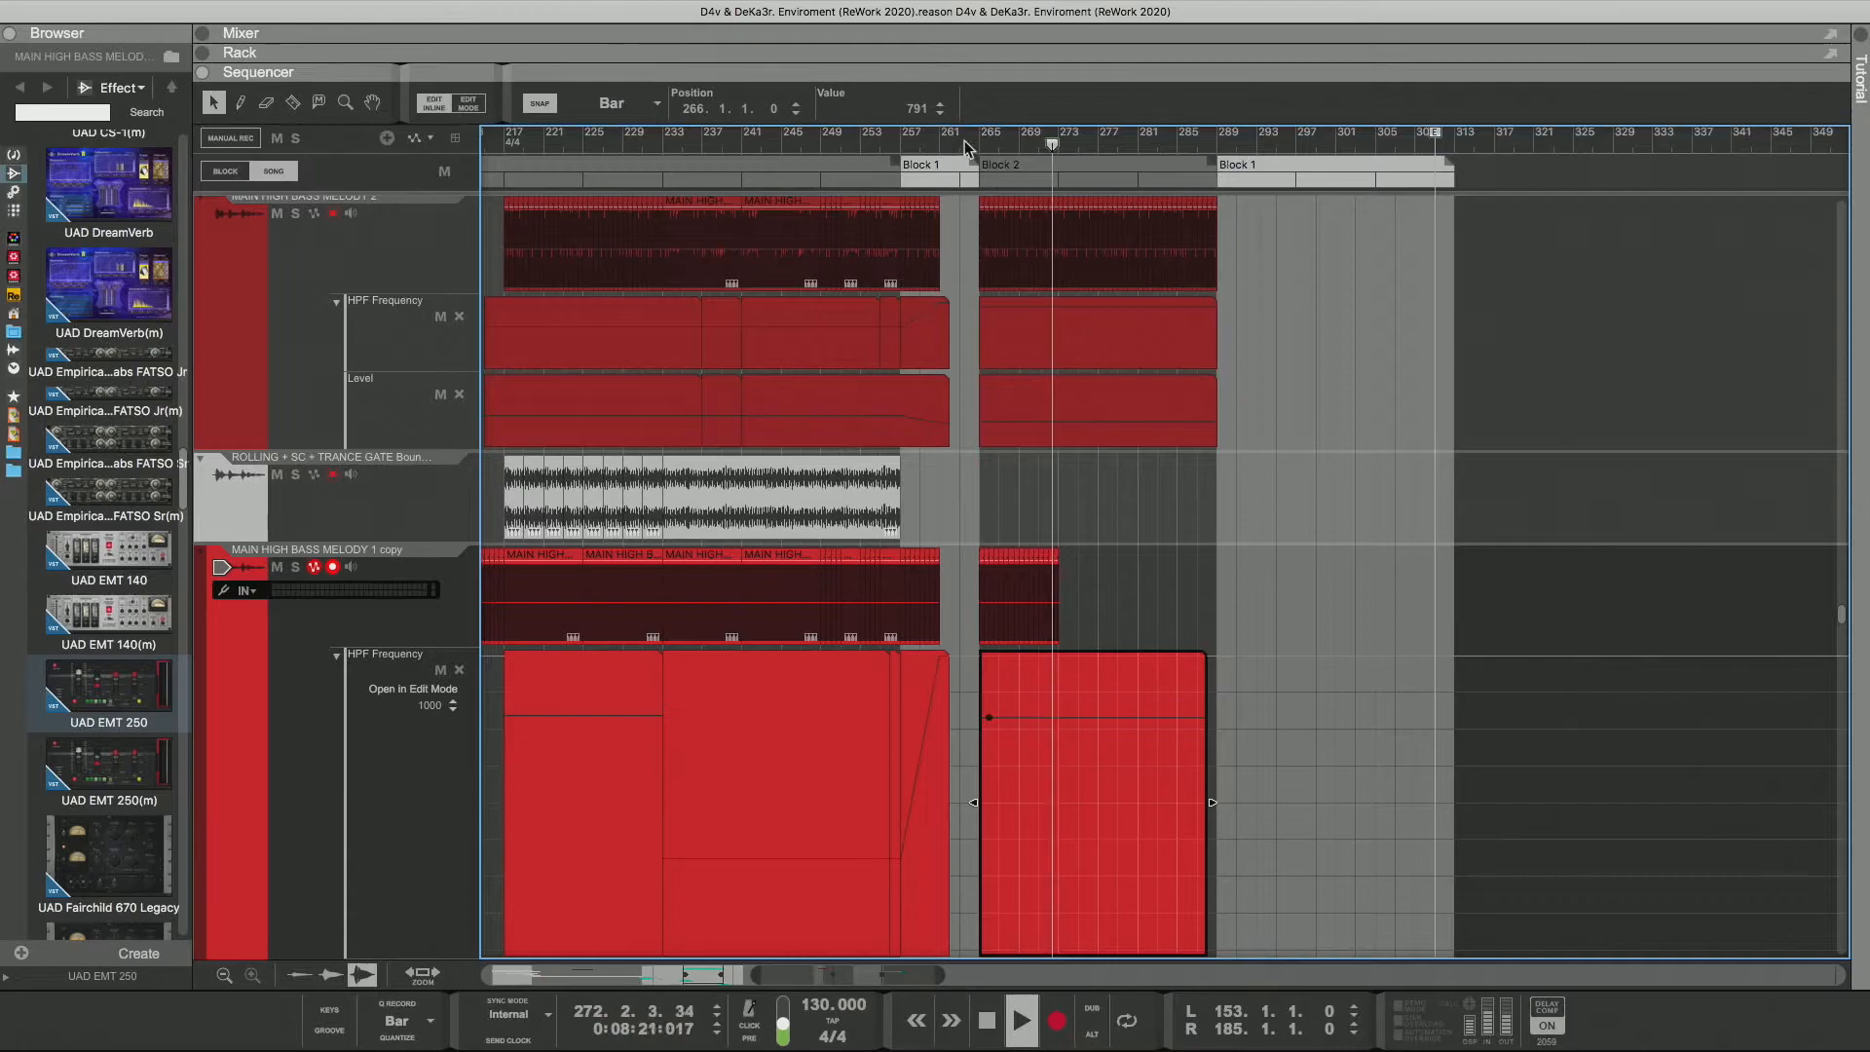
pyautogui.scroll(-5, 1032, 613)
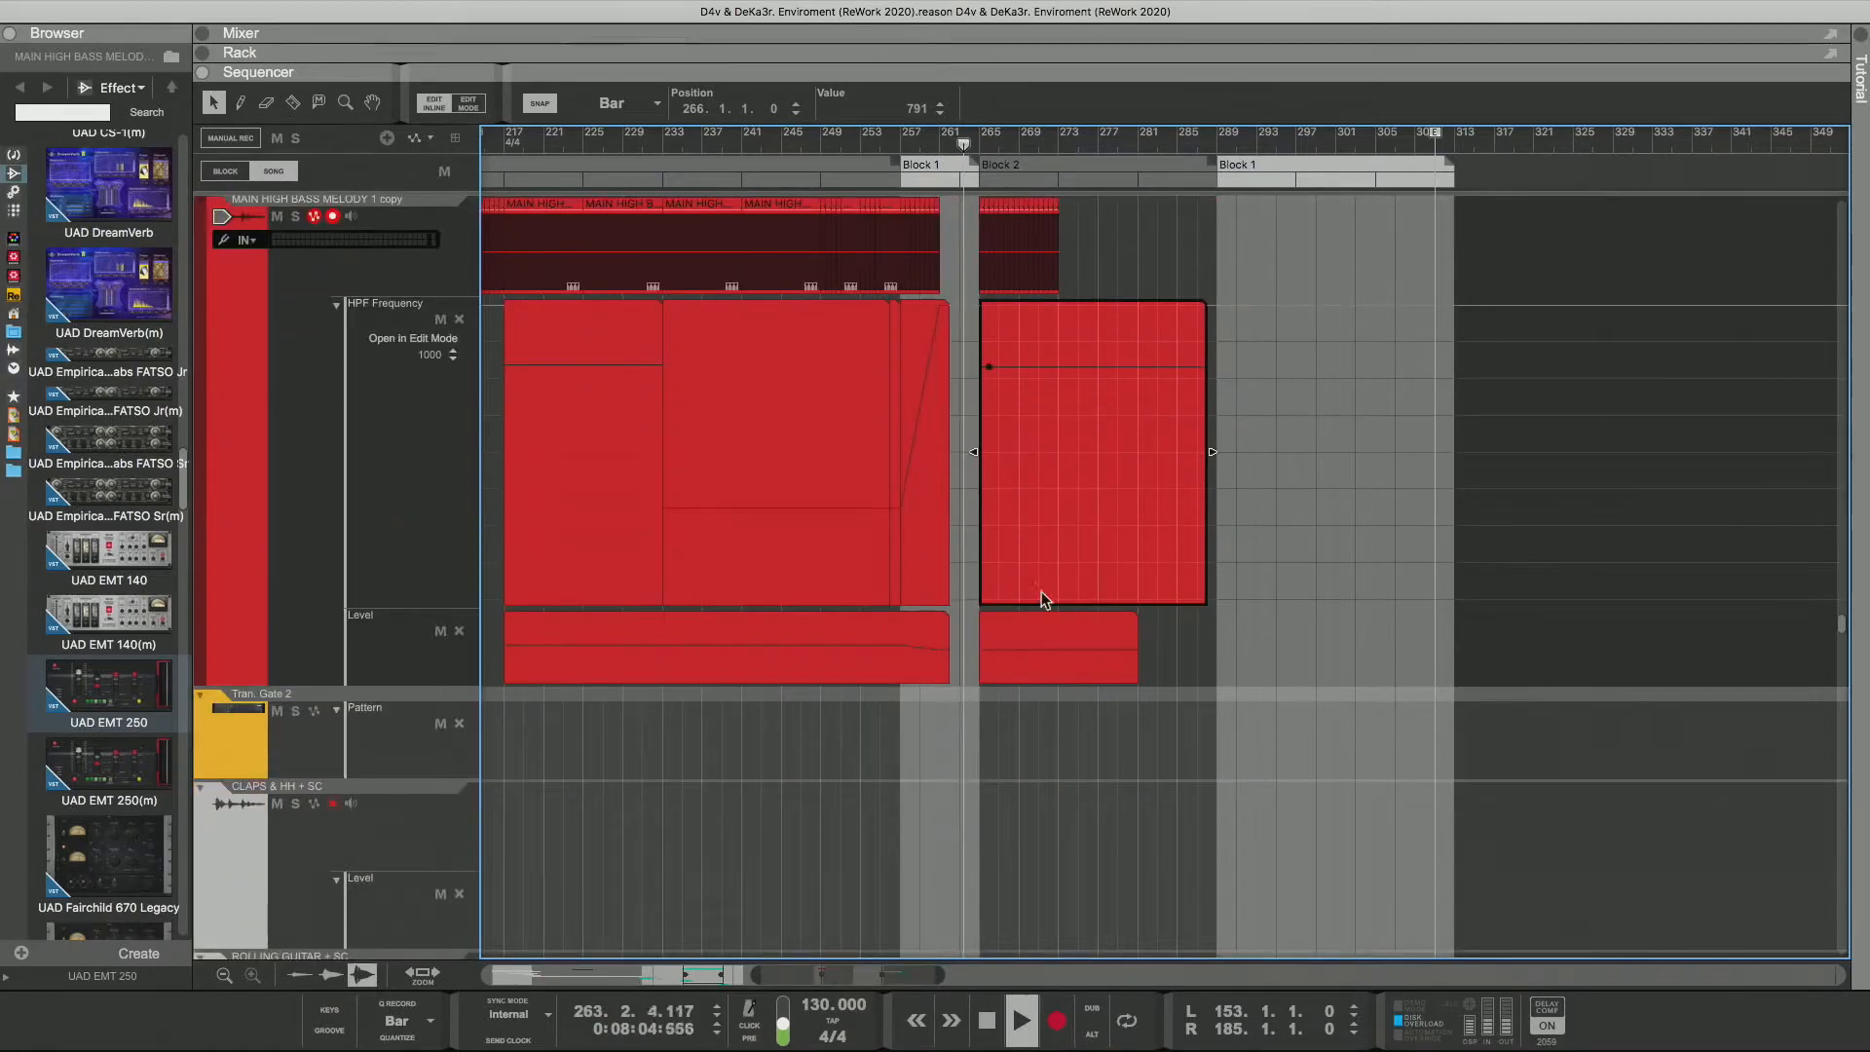
pyautogui.doubleClick(1035, 647)
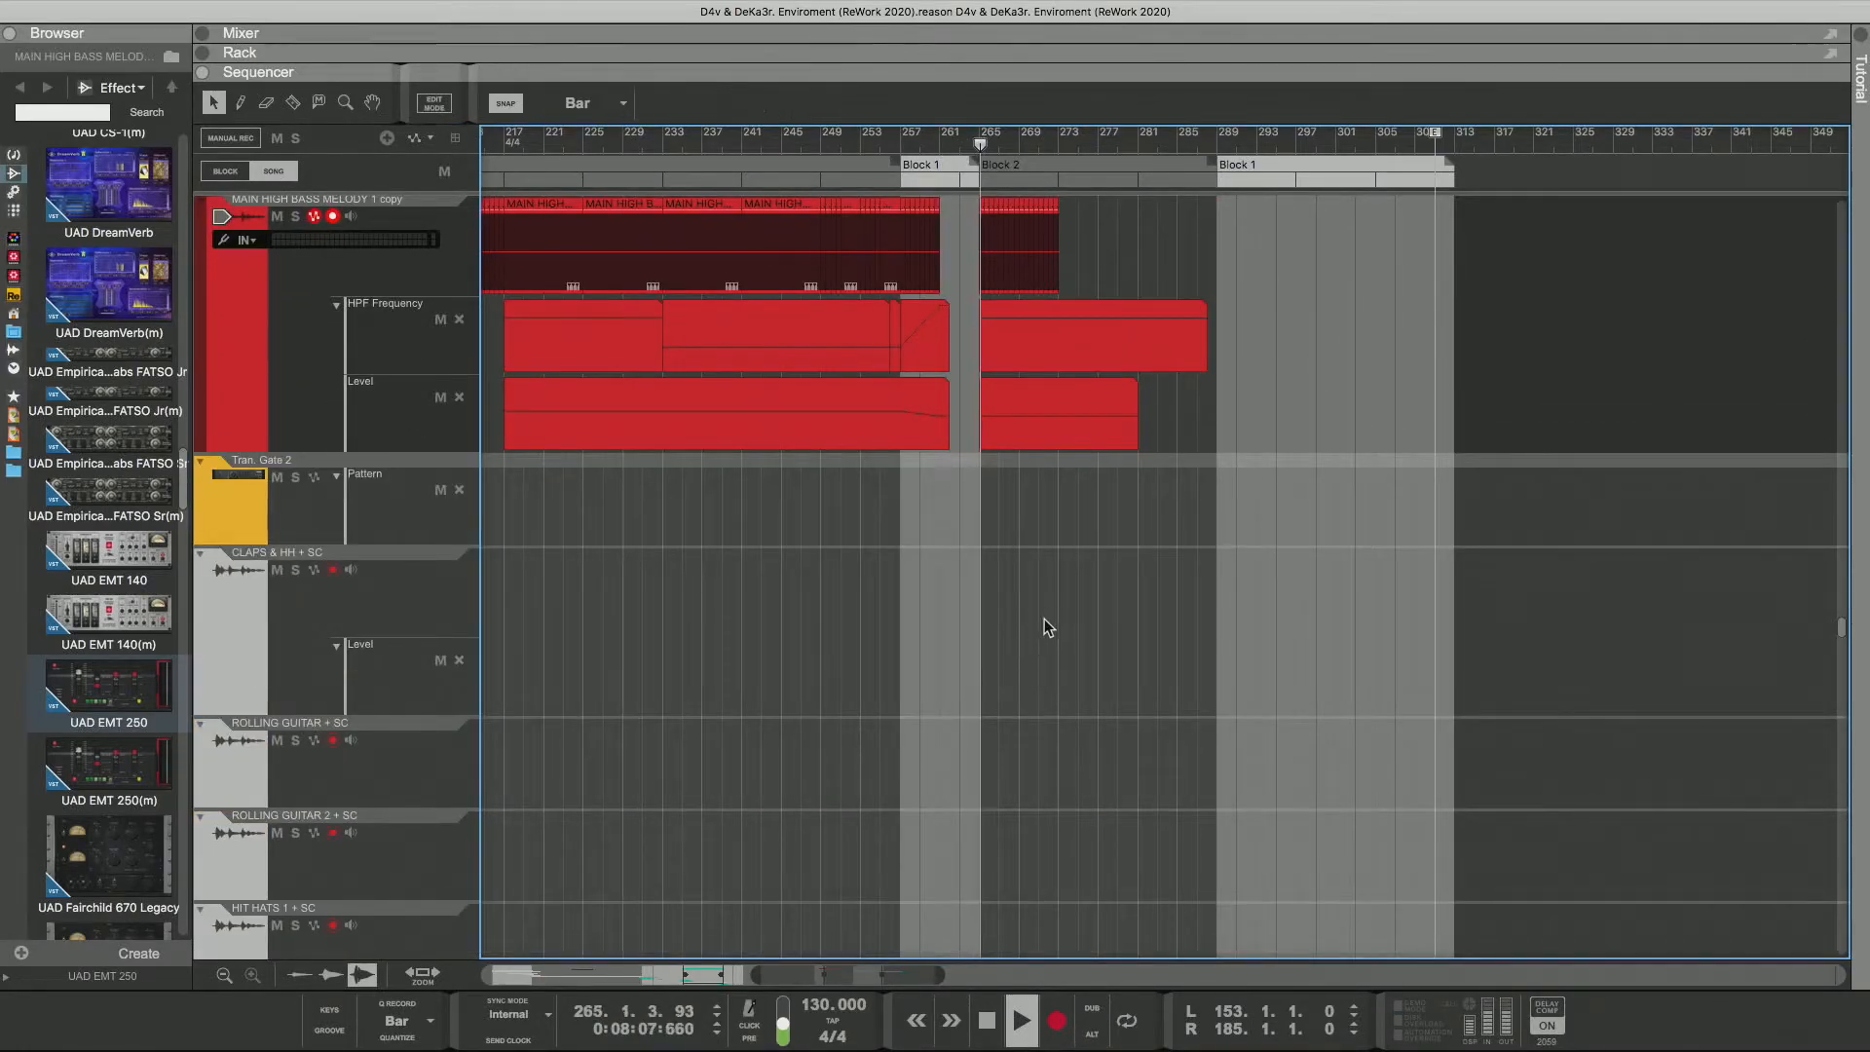
# Step: Set the Block 2 Level automation of MAIN HIGH BASS MELODY 1 copy to 304 with a point at bar 266
pyautogui.click(1025, 431)
pyautogui.doubleClick(1025, 431)
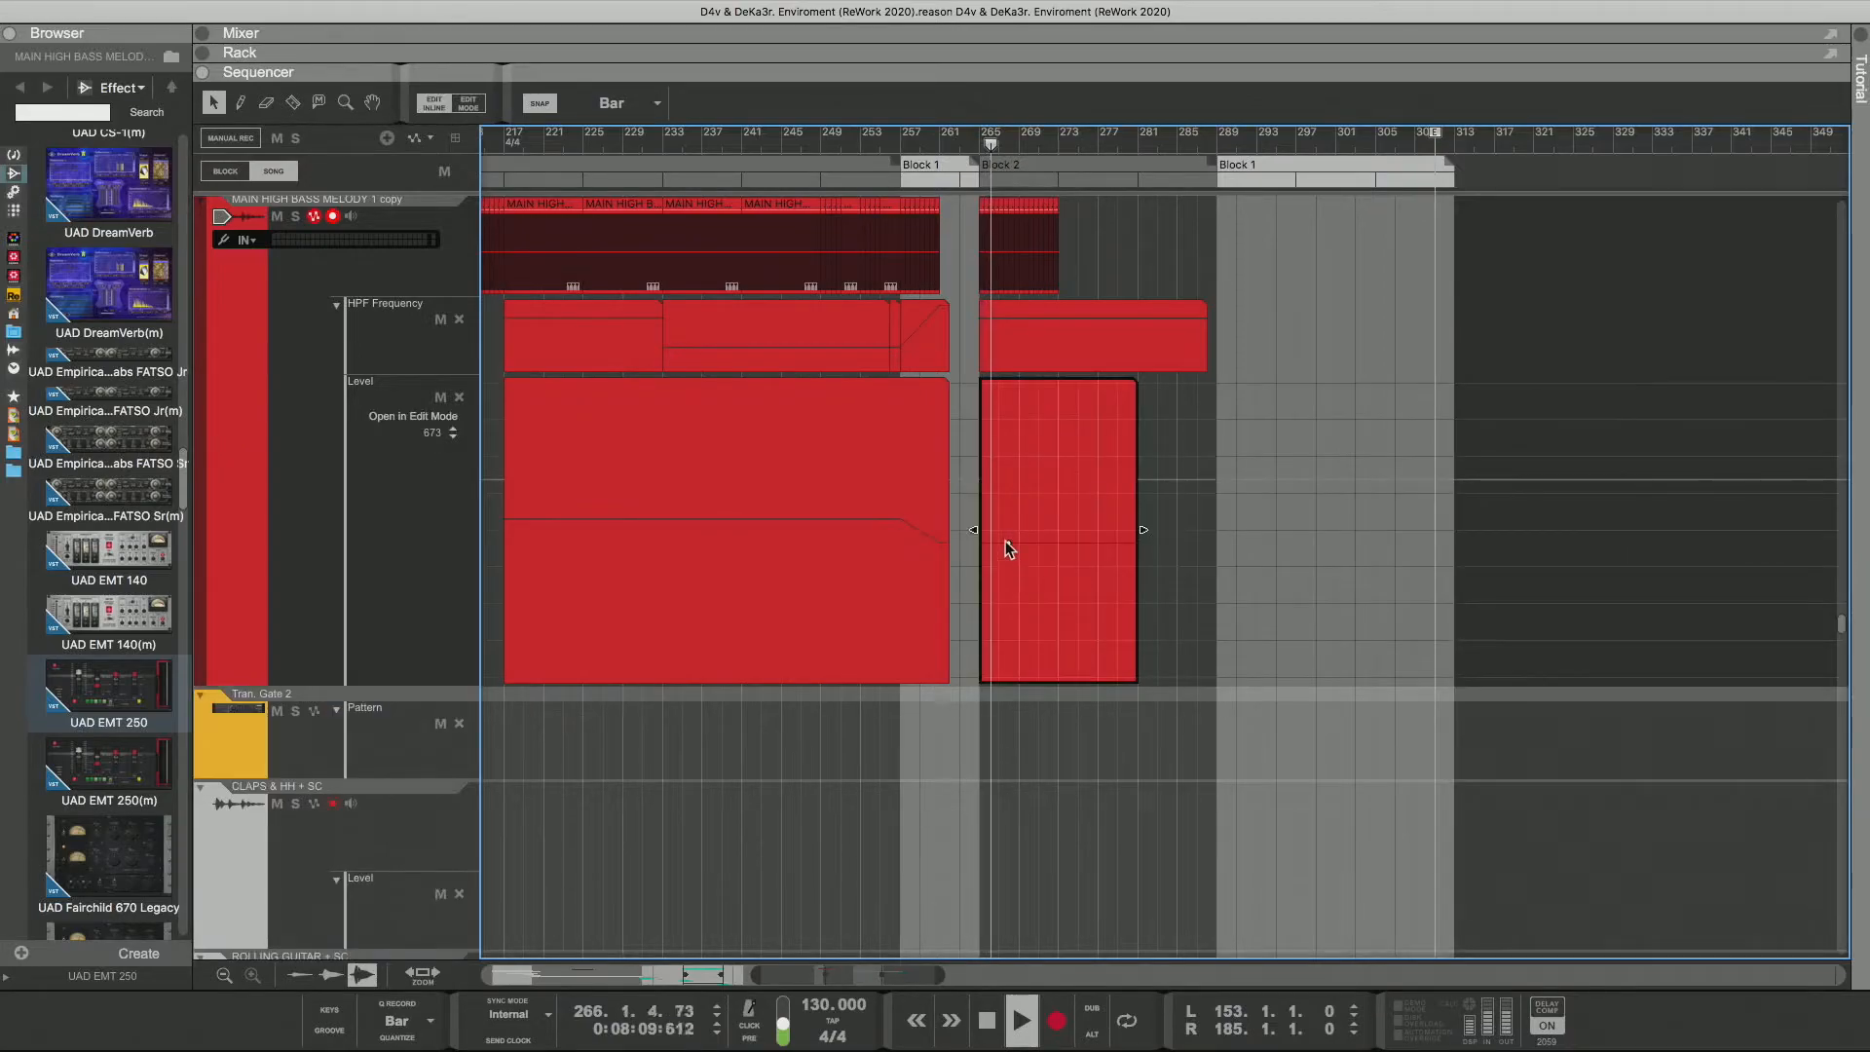
pyautogui.moveTo(1010, 547); pyautogui.dragTo(989, 588)
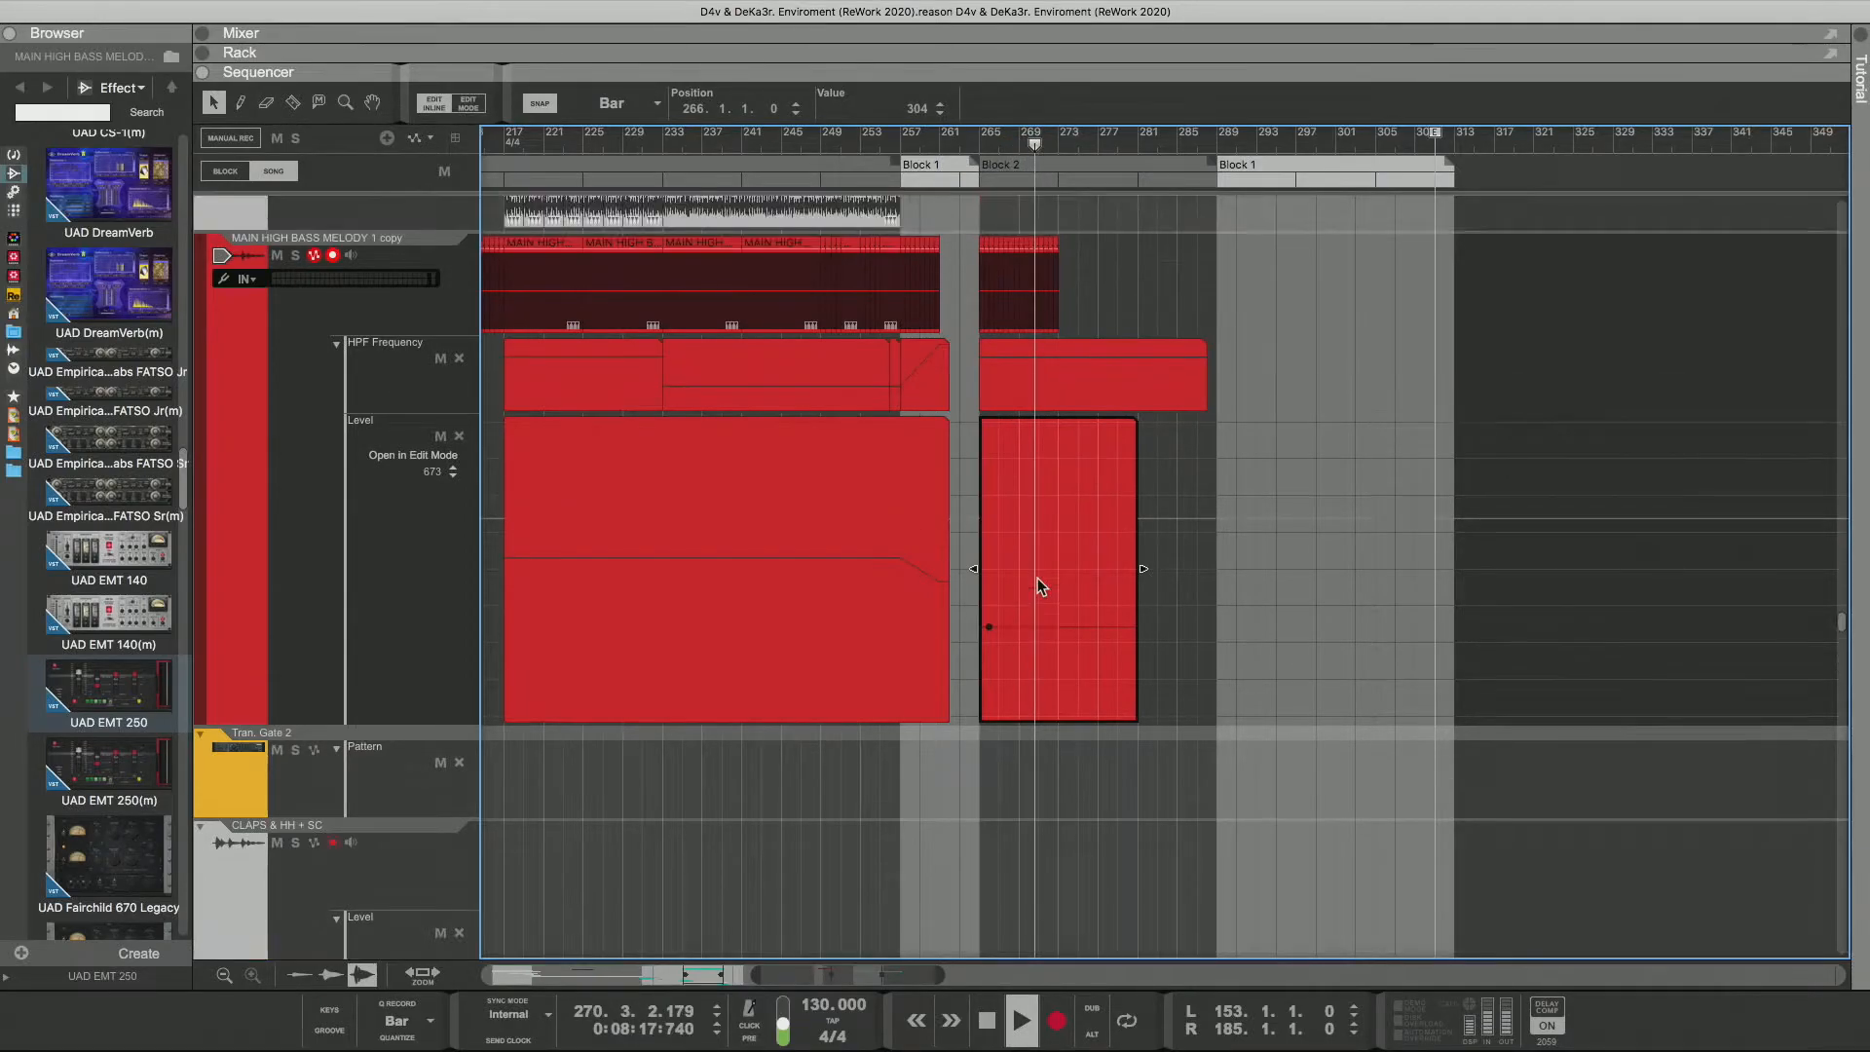
# Step: Duplicate the eight-bar audio section of MAIN HIGH BASS MELODY 1 copy twice so it fills Block 2 up to bar 289
pyautogui.scroll(5, 1039, 581)
pyautogui.click(1061, 592)
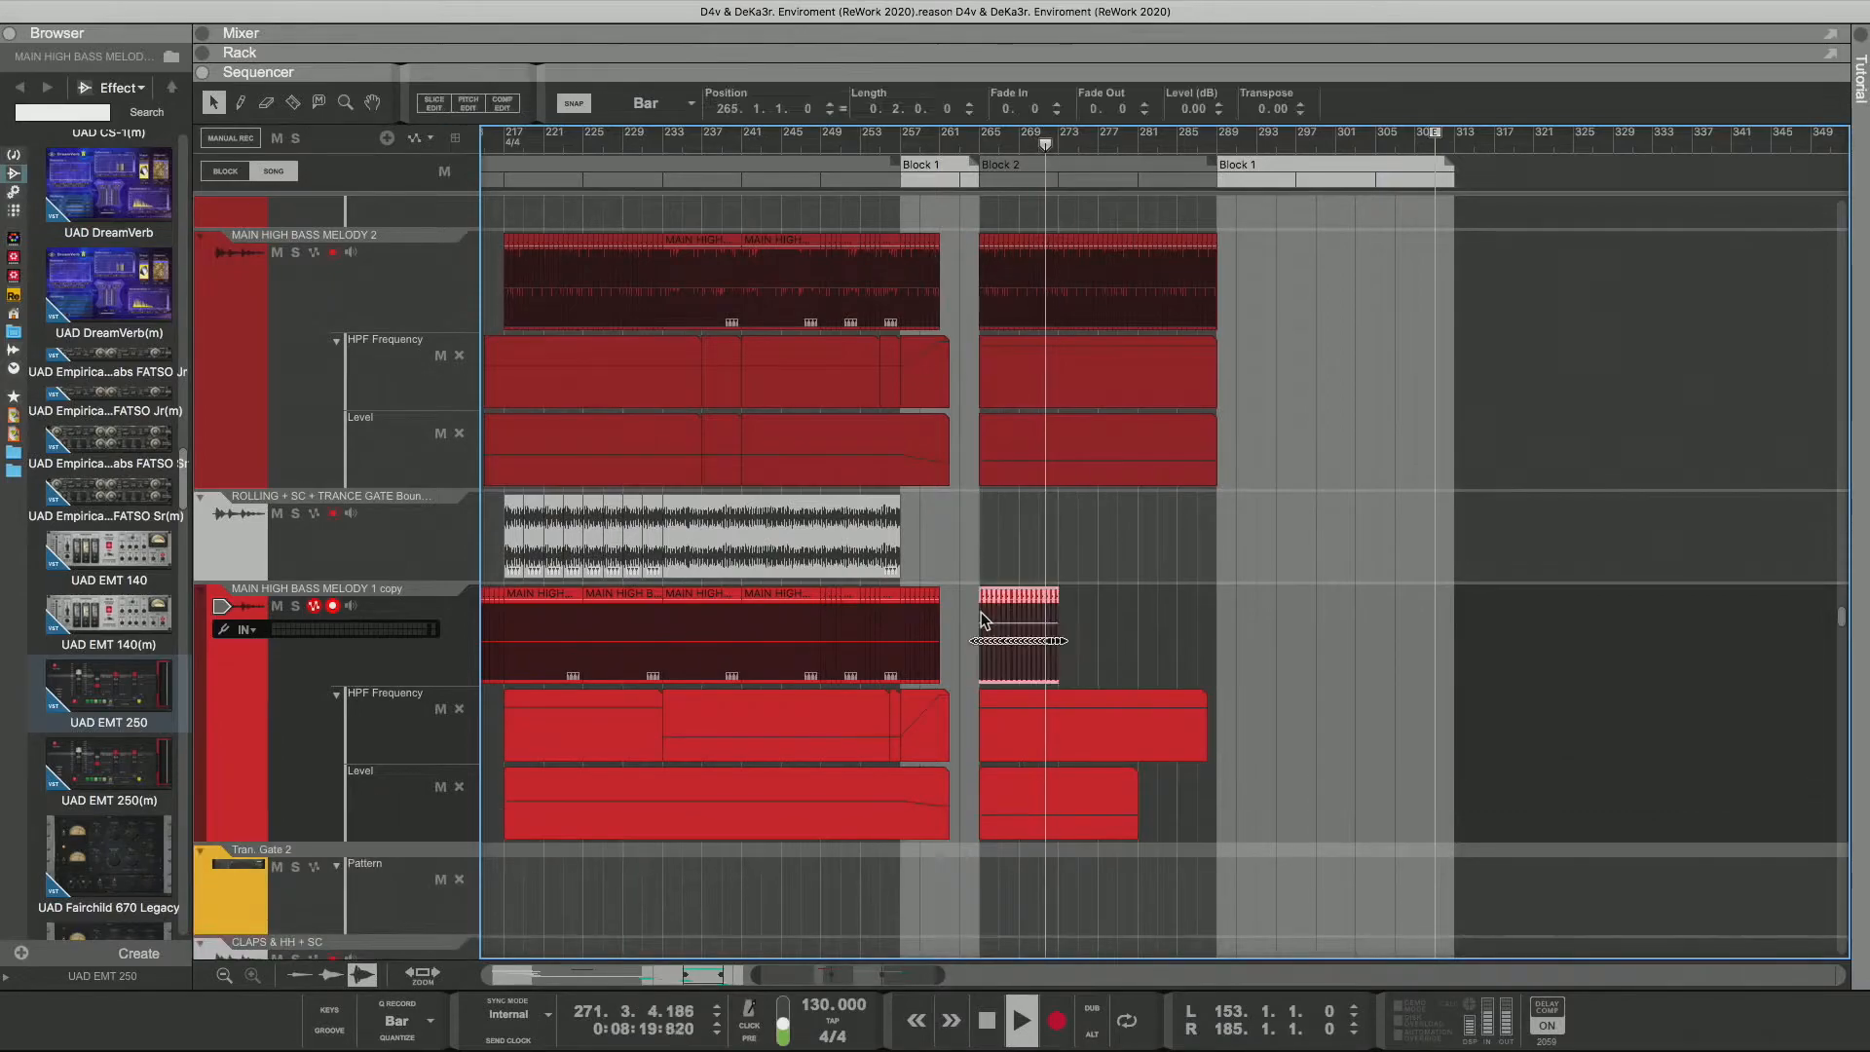
pyautogui.click(1047, 623)
pyautogui.hotkey('ctrl', 'd')
pyautogui.hotkey('ctrl', 'd')
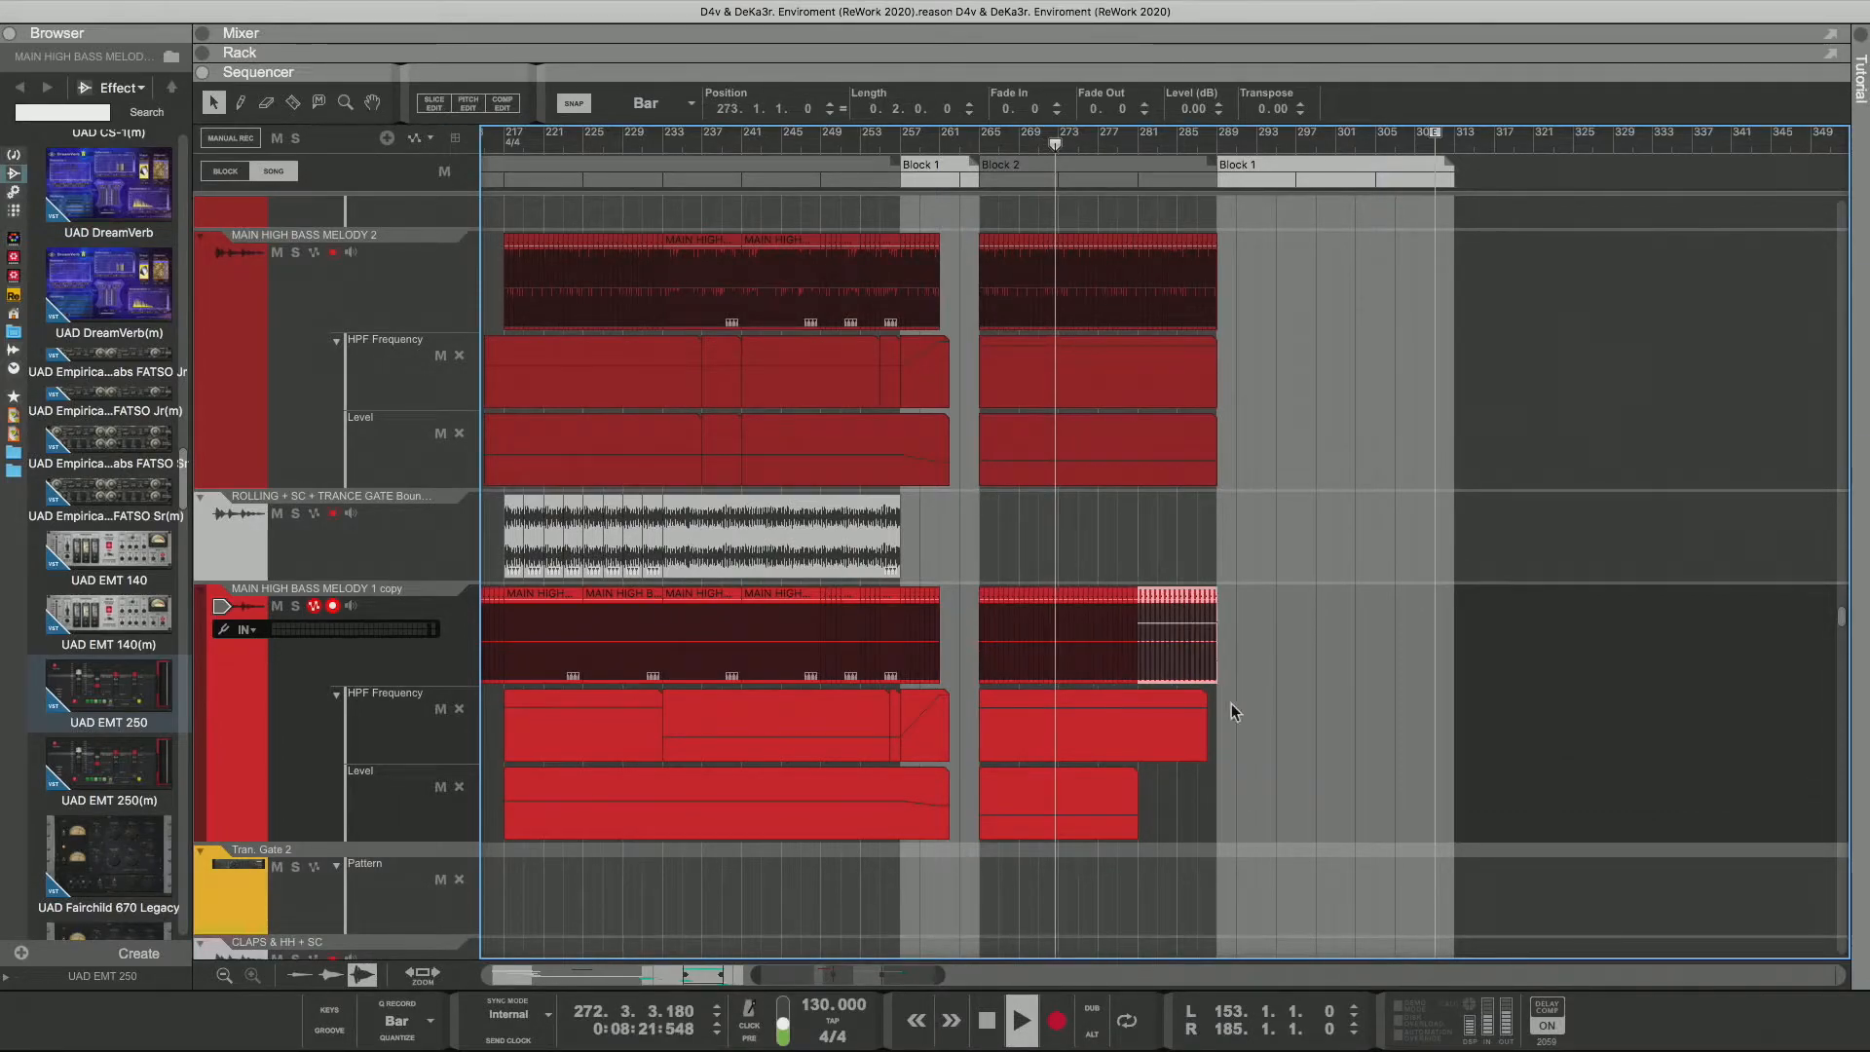
# Step: Extend the Block 2 Level and HPF Frequency clips of MAIN HIGH BASS MELODY 1 copy to end at bar 290
pyautogui.click(1119, 785)
pyautogui.moveTo(1143, 803); pyautogui.dragTo(1227, 803)
pyautogui.moveTo(1204, 737); pyautogui.dragTo(1225, 726)
pyautogui.click(1225, 472)
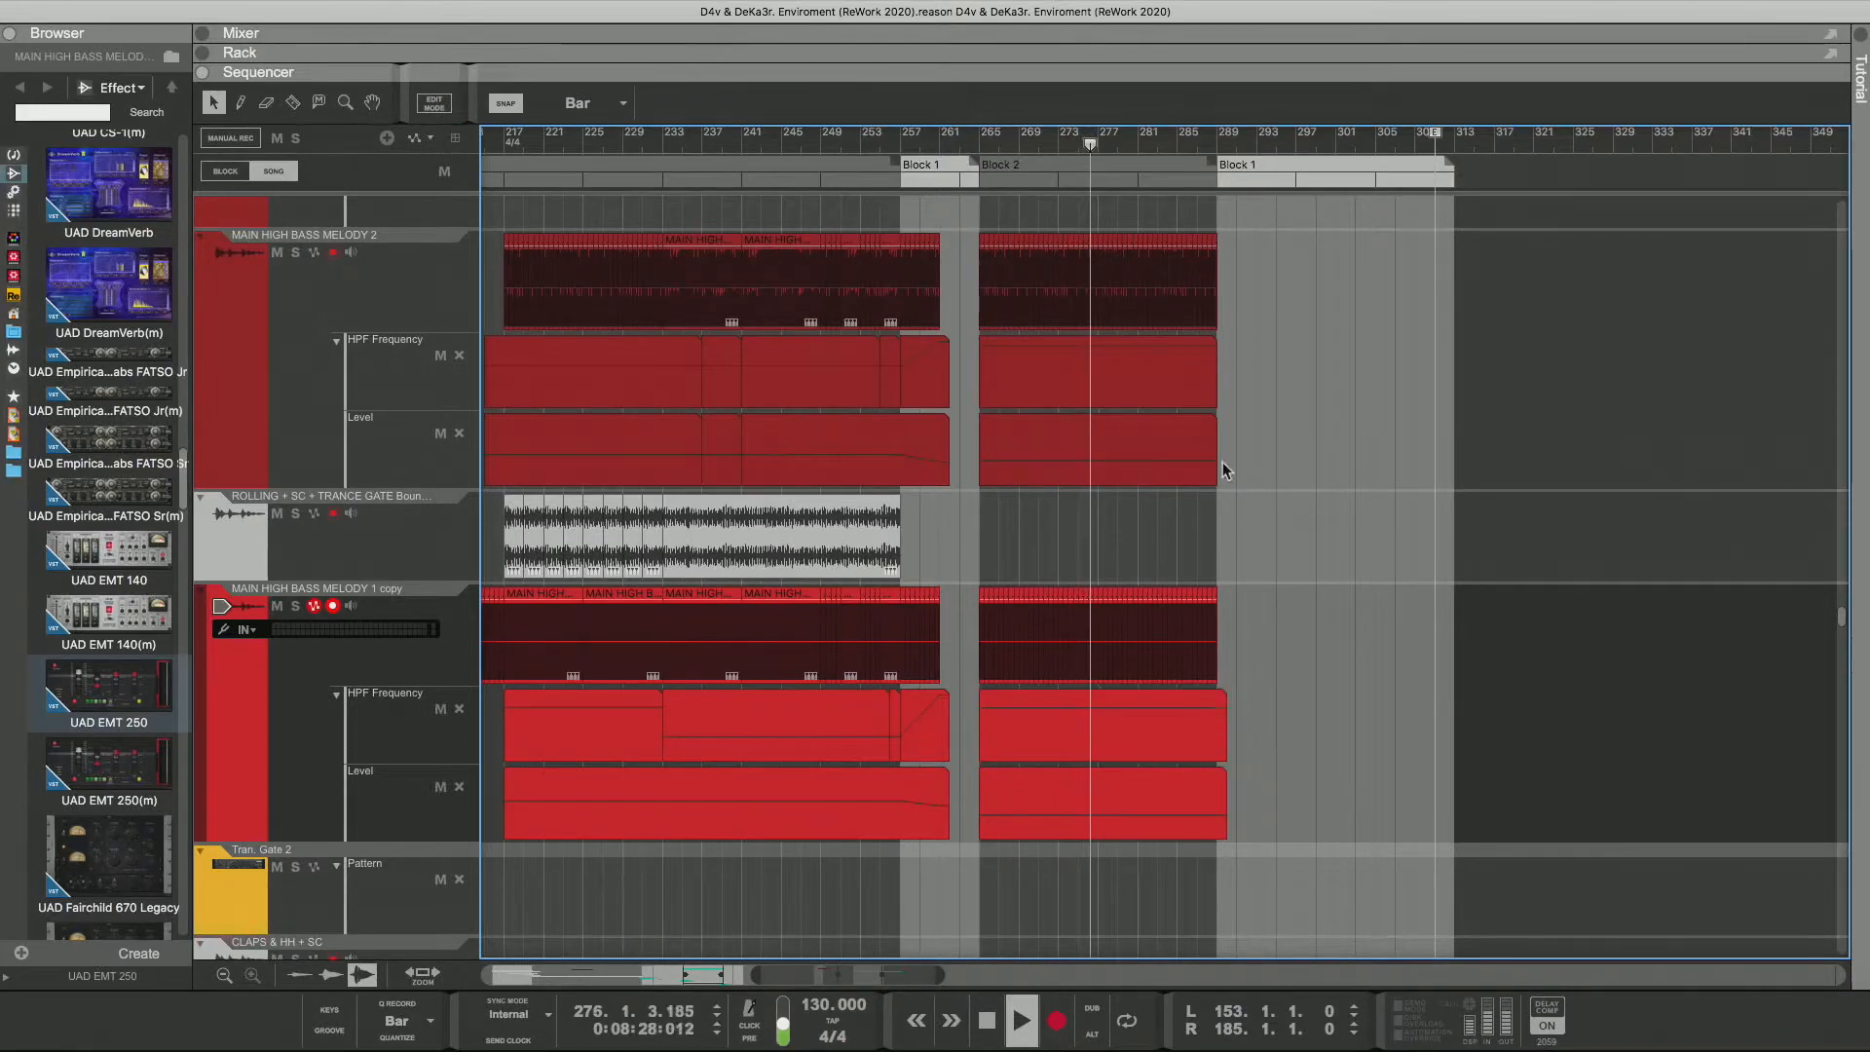
# Step: Extend MAIN HIGH BASS MELODY 2's Block 2 automation clips to bar 290 and start both melody tracks' automation clips at bar 264
pyautogui.moveTo(1200, 448); pyautogui.dragTo(1198, 448)
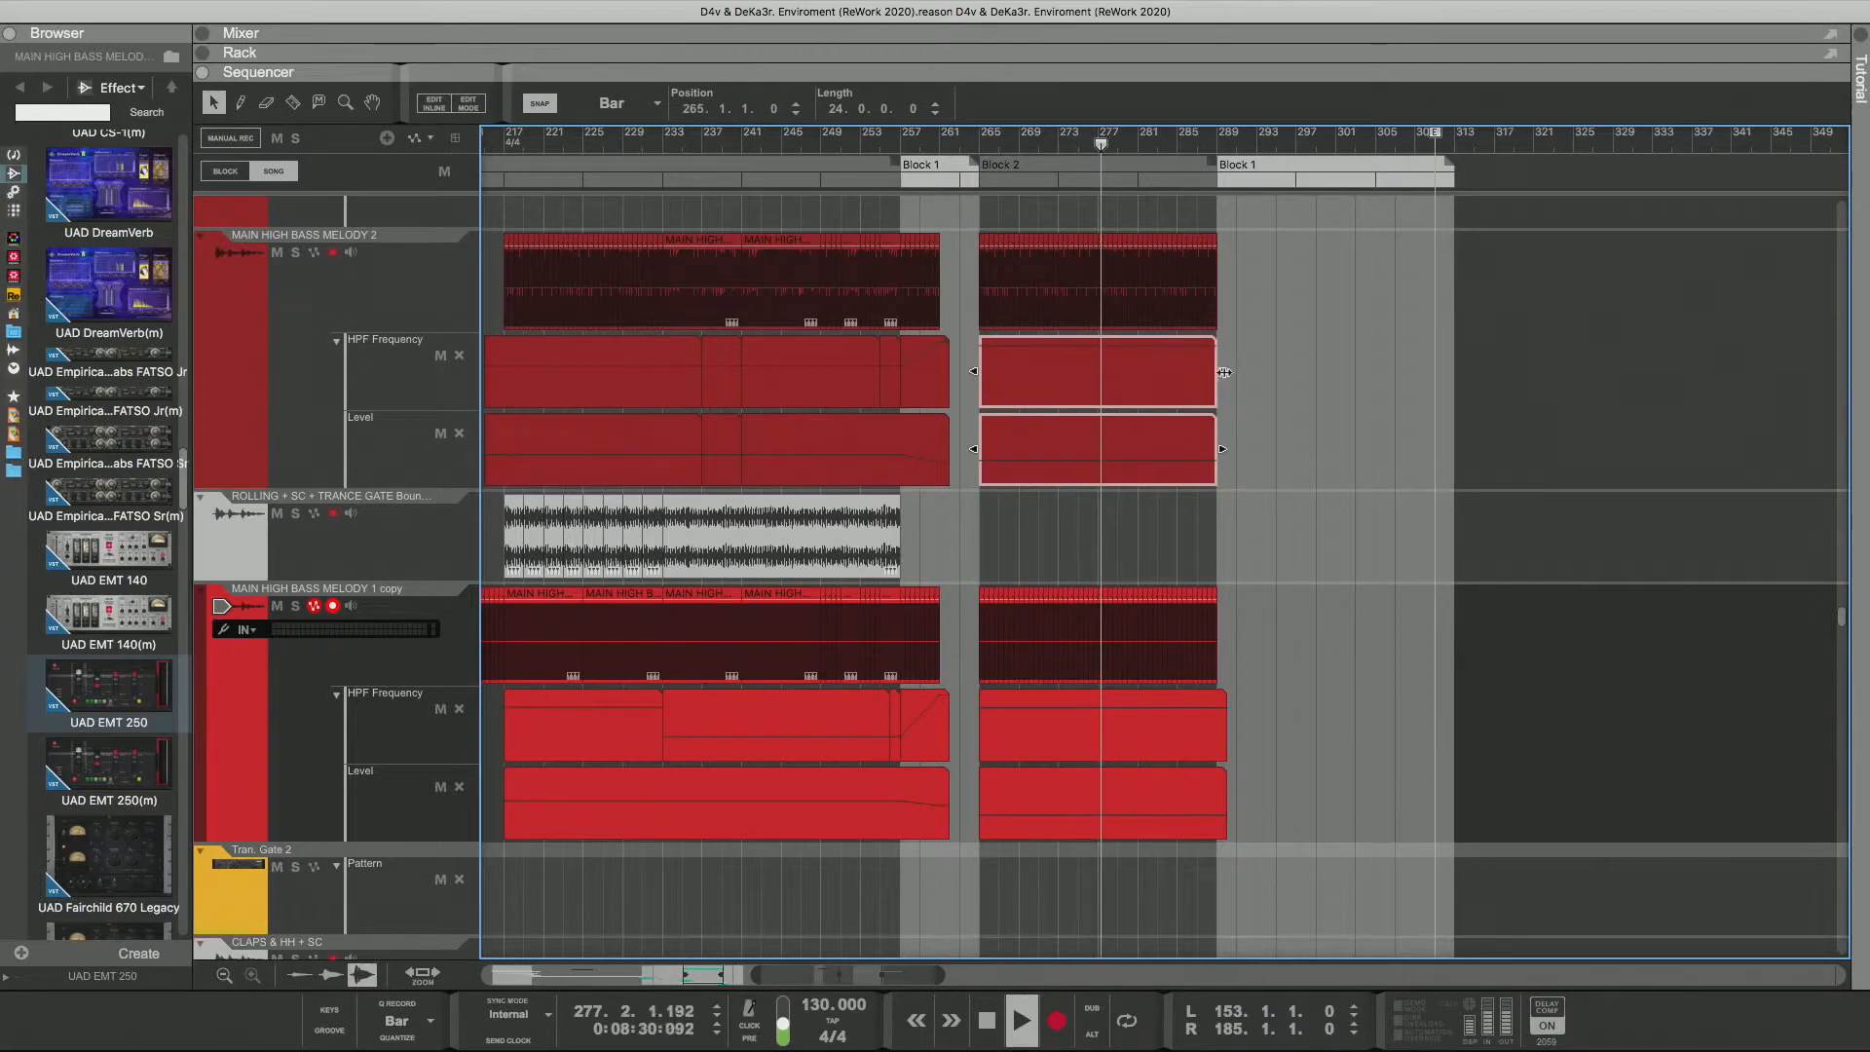
pyautogui.moveTo(1217, 373); pyautogui.dragTo(1229, 373)
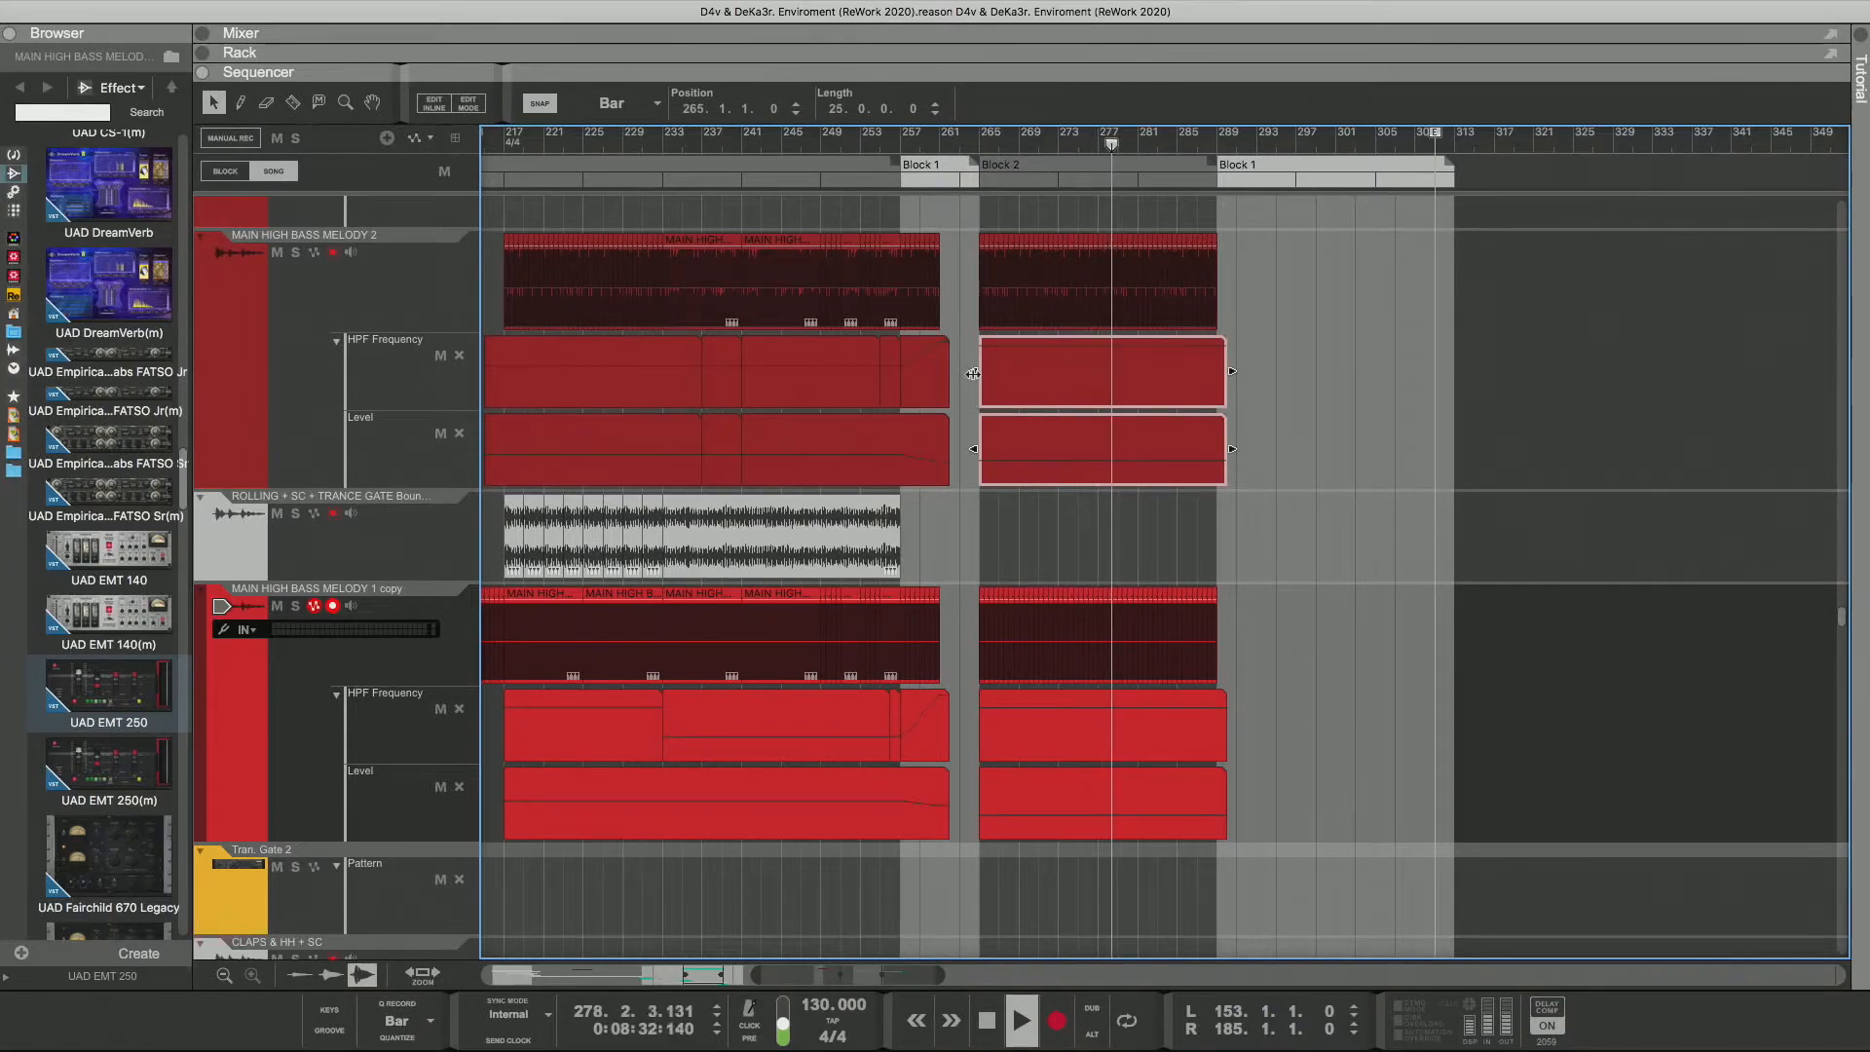
pyautogui.moveTo(979, 374); pyautogui.dragTo(969, 374)
pyautogui.moveTo(963, 729); pyautogui.dragTo(971, 803)
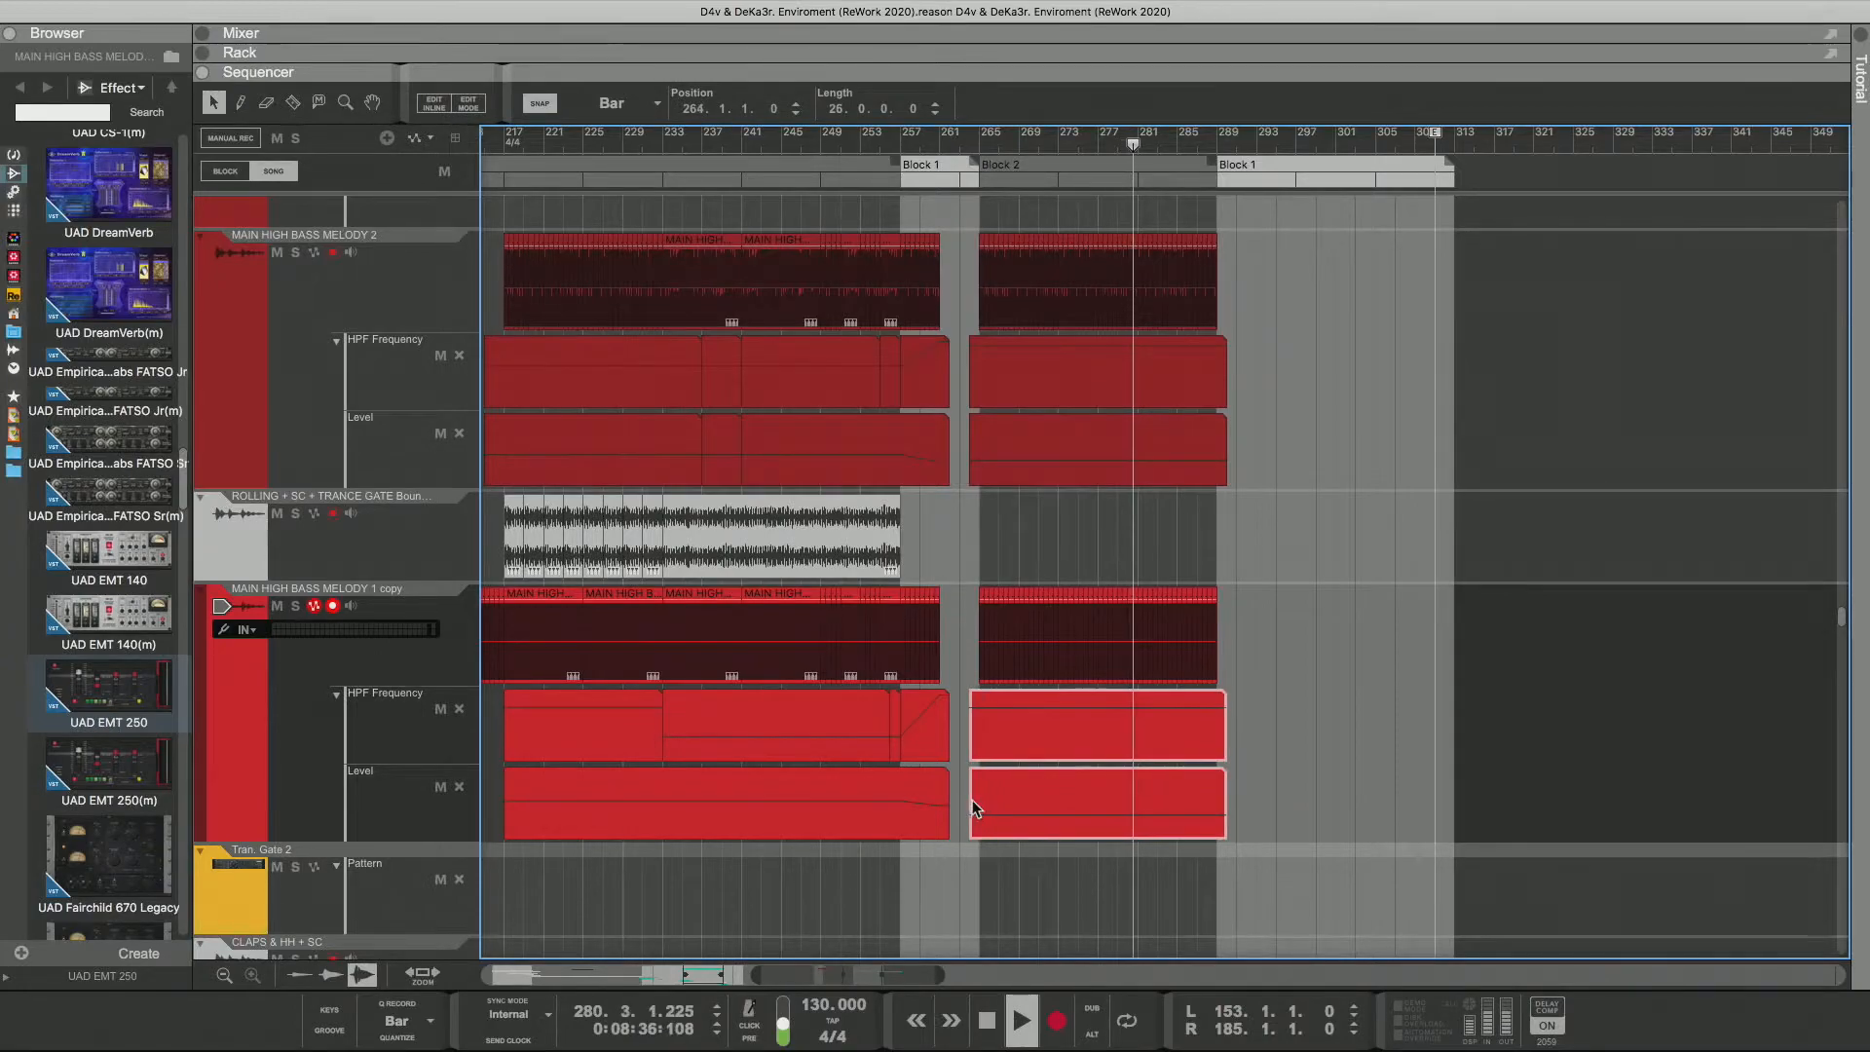
# Step: Delete the audio from bar 281 to 289 on both MAIN HIGH BASS MELODY 1 copy and MAIN HIGH BASS MELODY 2
pyautogui.moveTo(1240, 590); pyautogui.dragTo(1142, 627)
pyautogui.press('Delete')
pyautogui.scroll(5, 1223, 584)
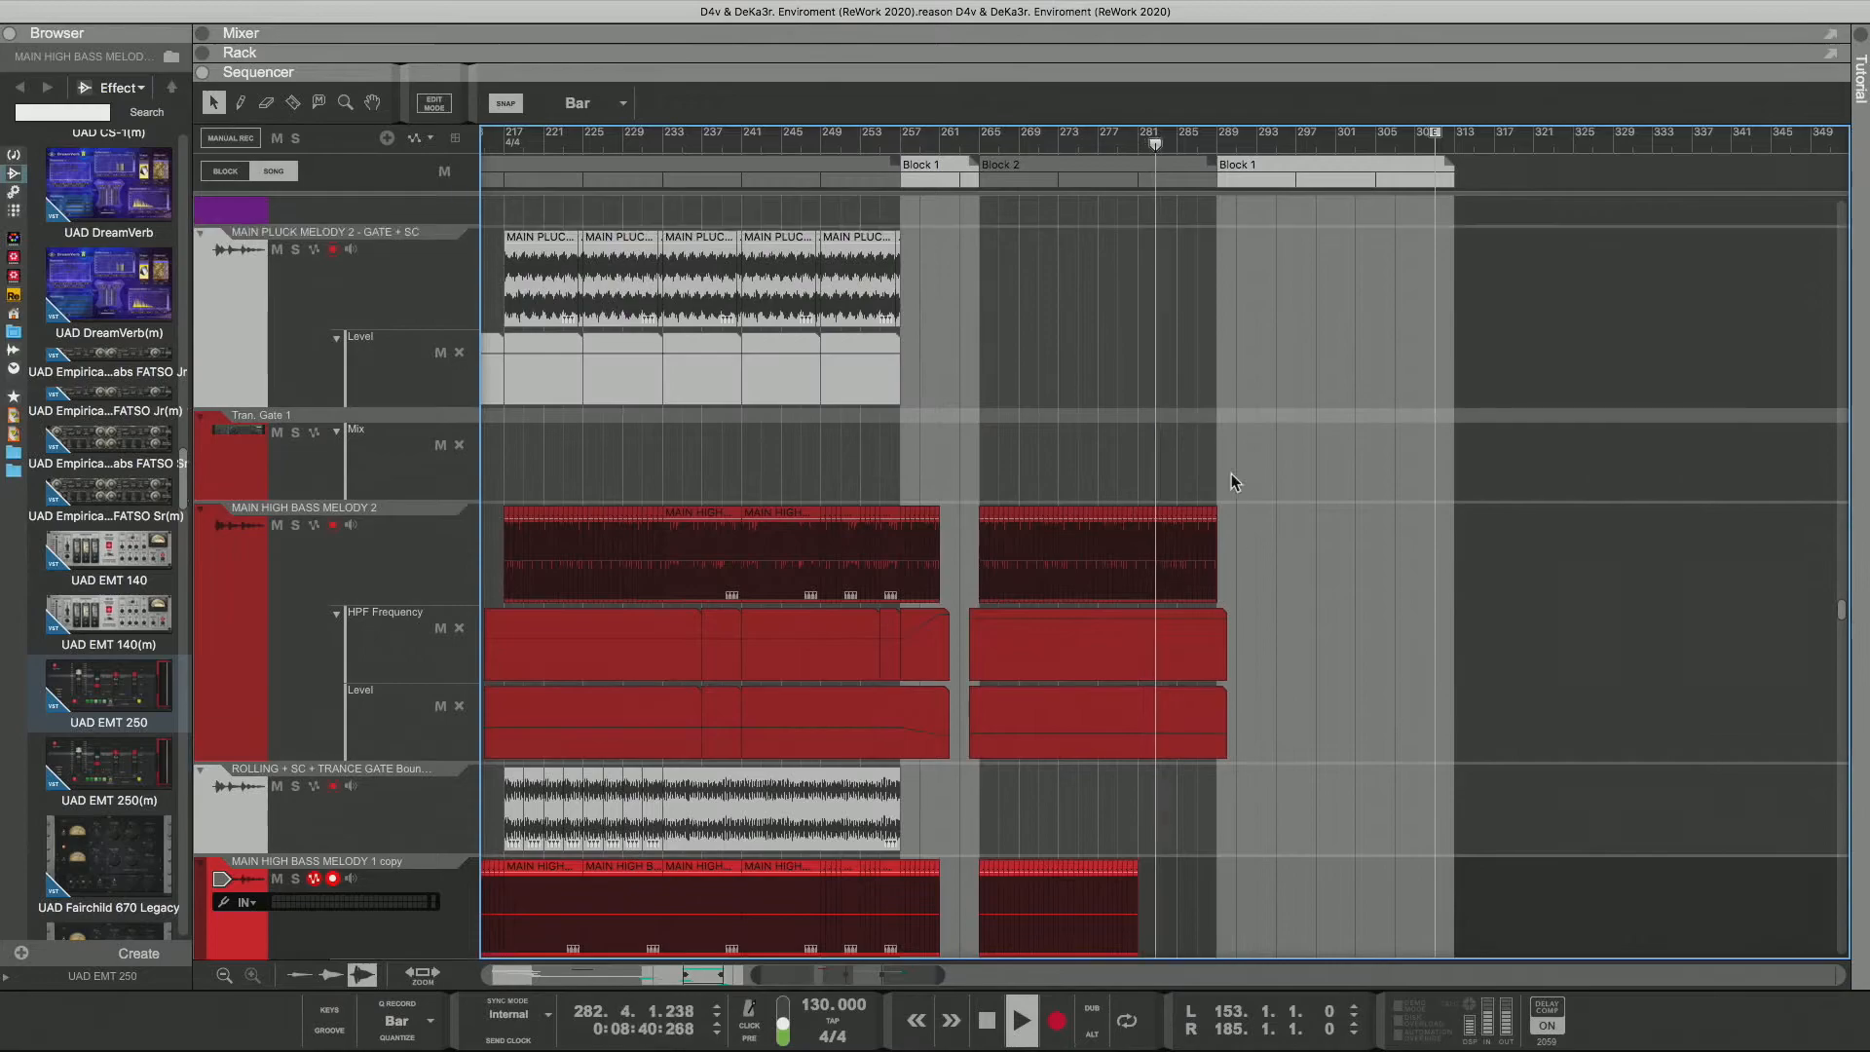
pyautogui.moveTo(1232, 482); pyautogui.dragTo(1148, 536)
pyautogui.press('Delete')
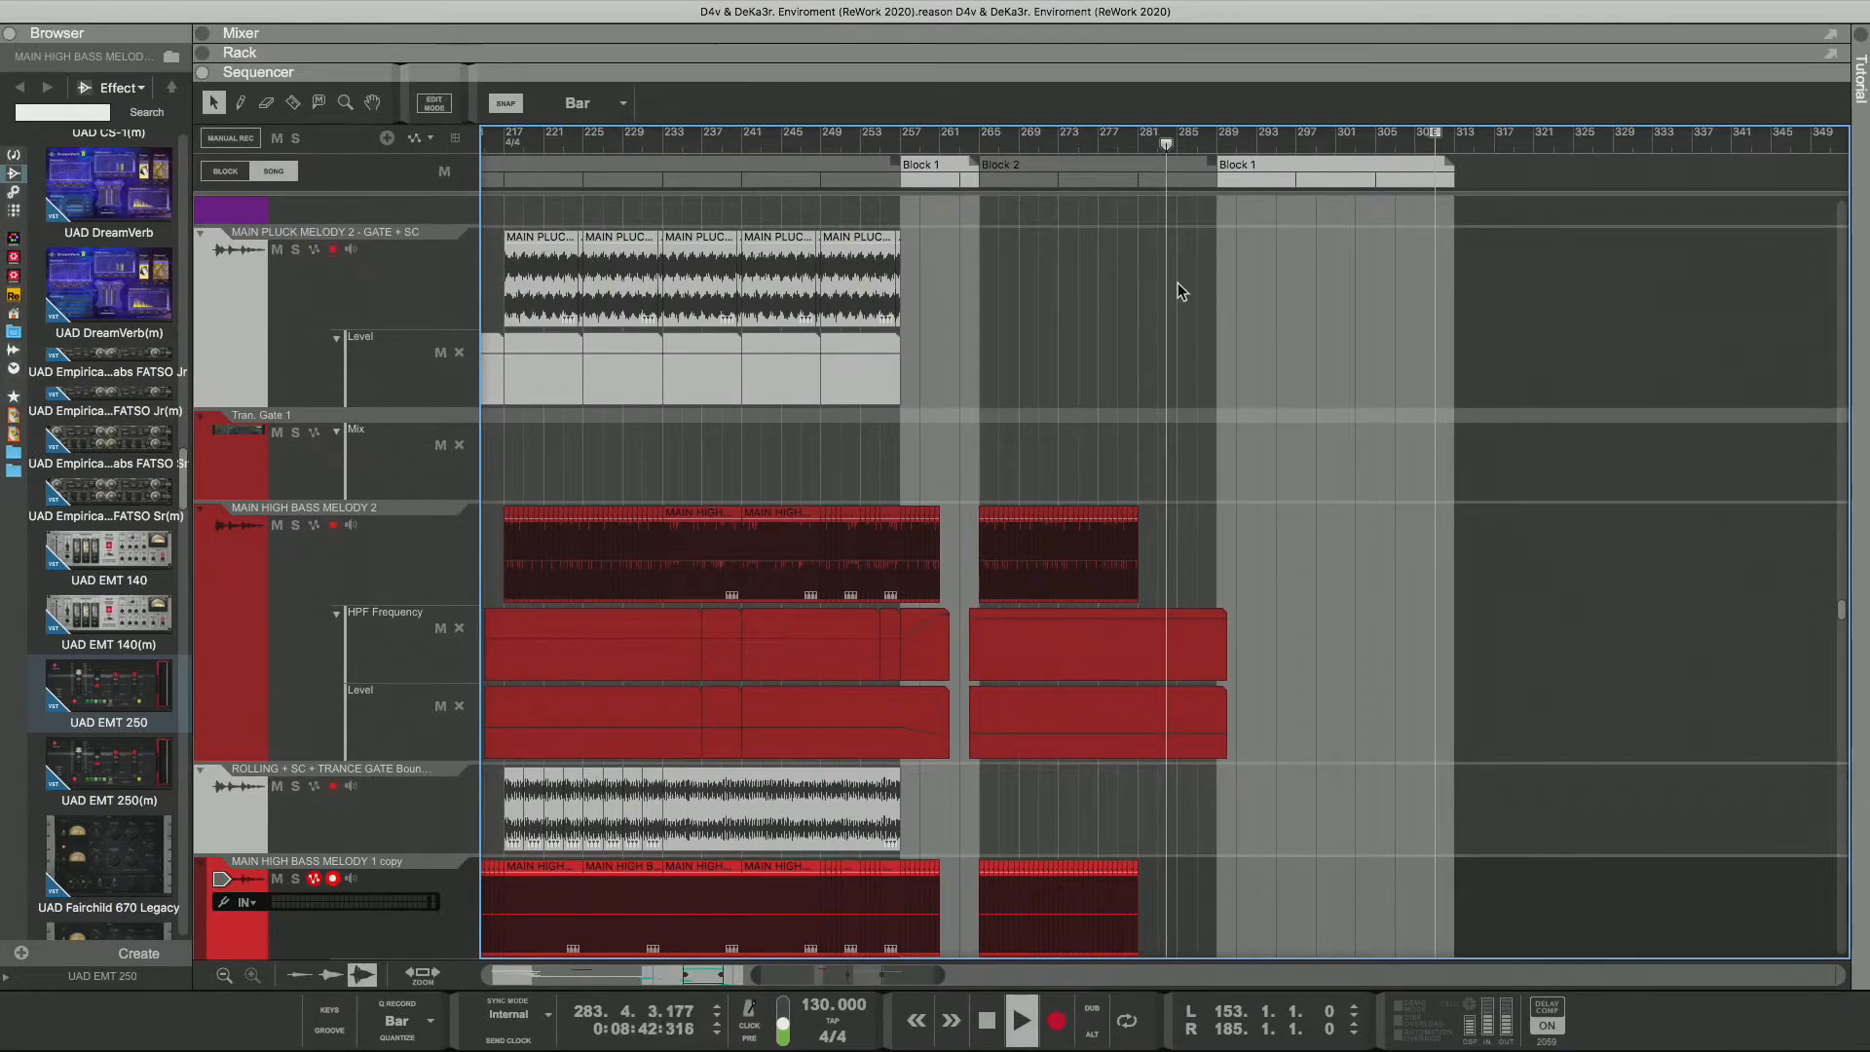
# Step: Shorten MAIN HIGH BASS MELODY 2's Block 2 HPF Frequency clip to end at bar 277 and copy it to bars 277 to 290
pyautogui.click(971, 144)
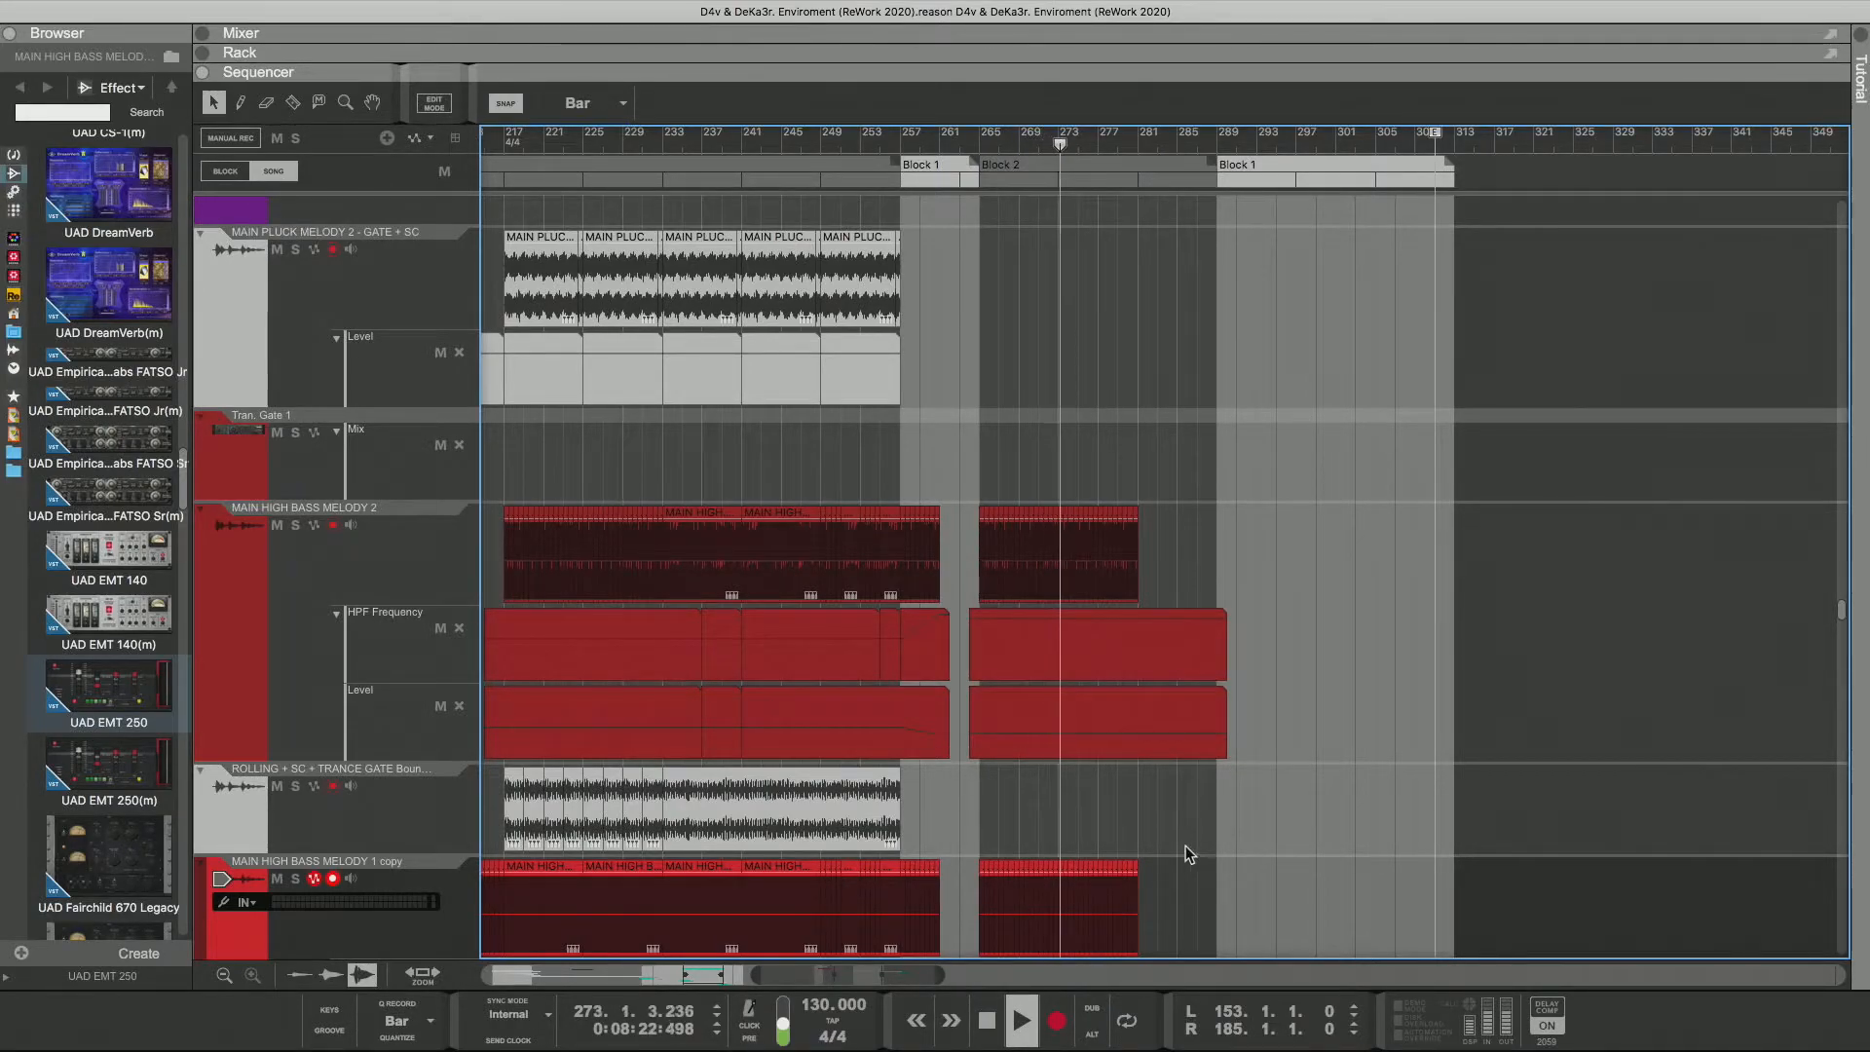
pyautogui.doubleClick(1131, 656)
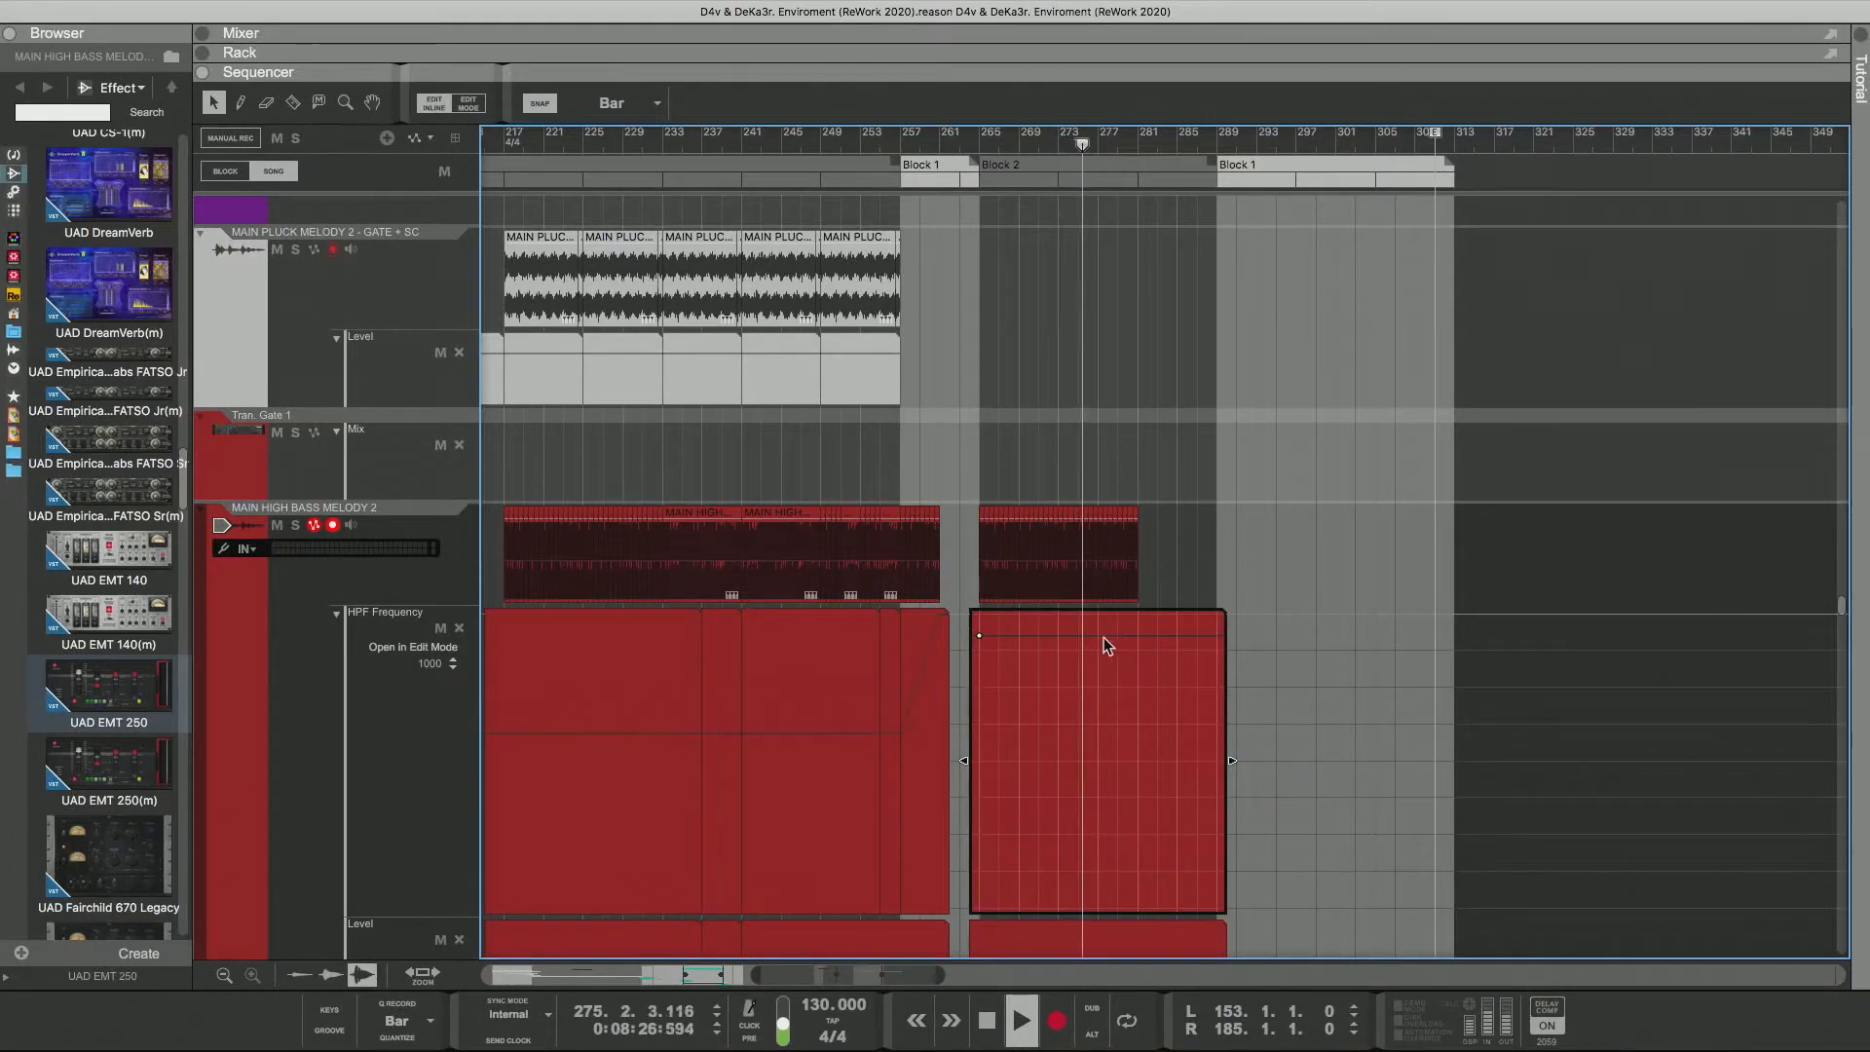
pyautogui.moveTo(1220, 761); pyautogui.dragTo(1099, 763)
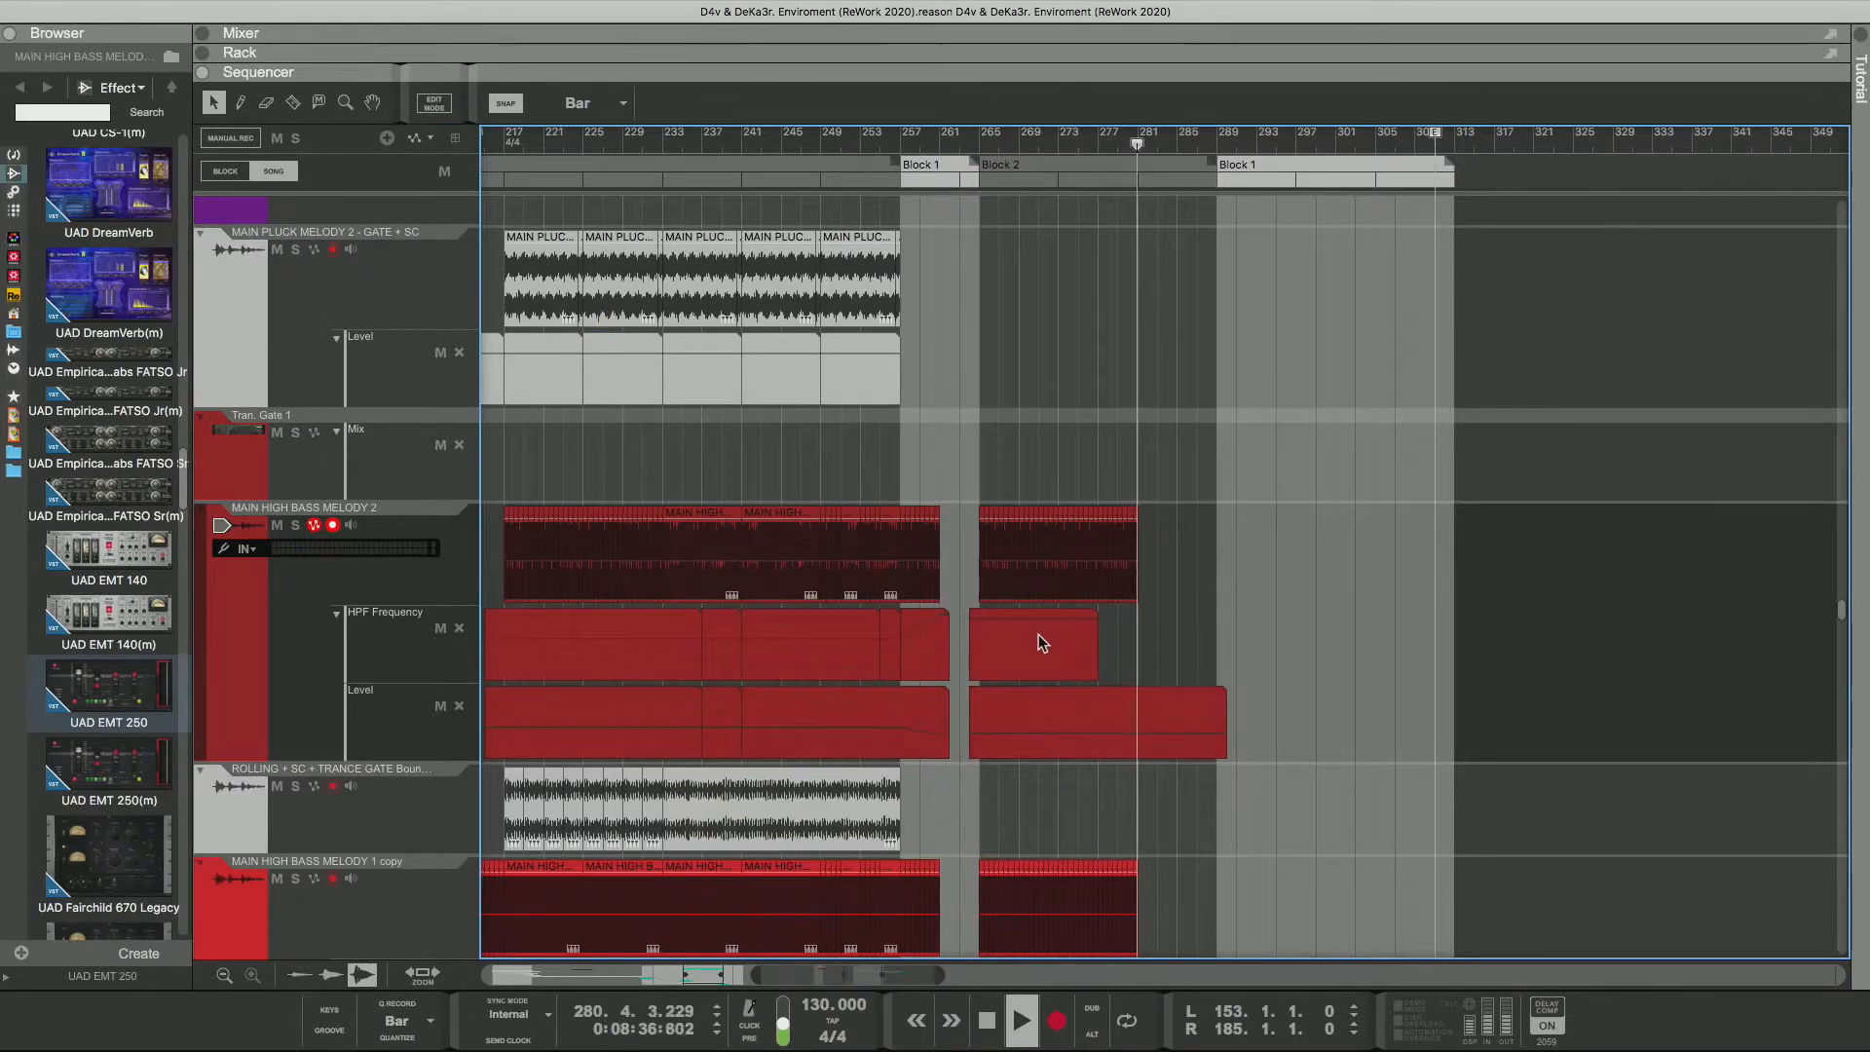
pyautogui.moveTo(1039, 638); pyautogui.dragTo(1149, 645)
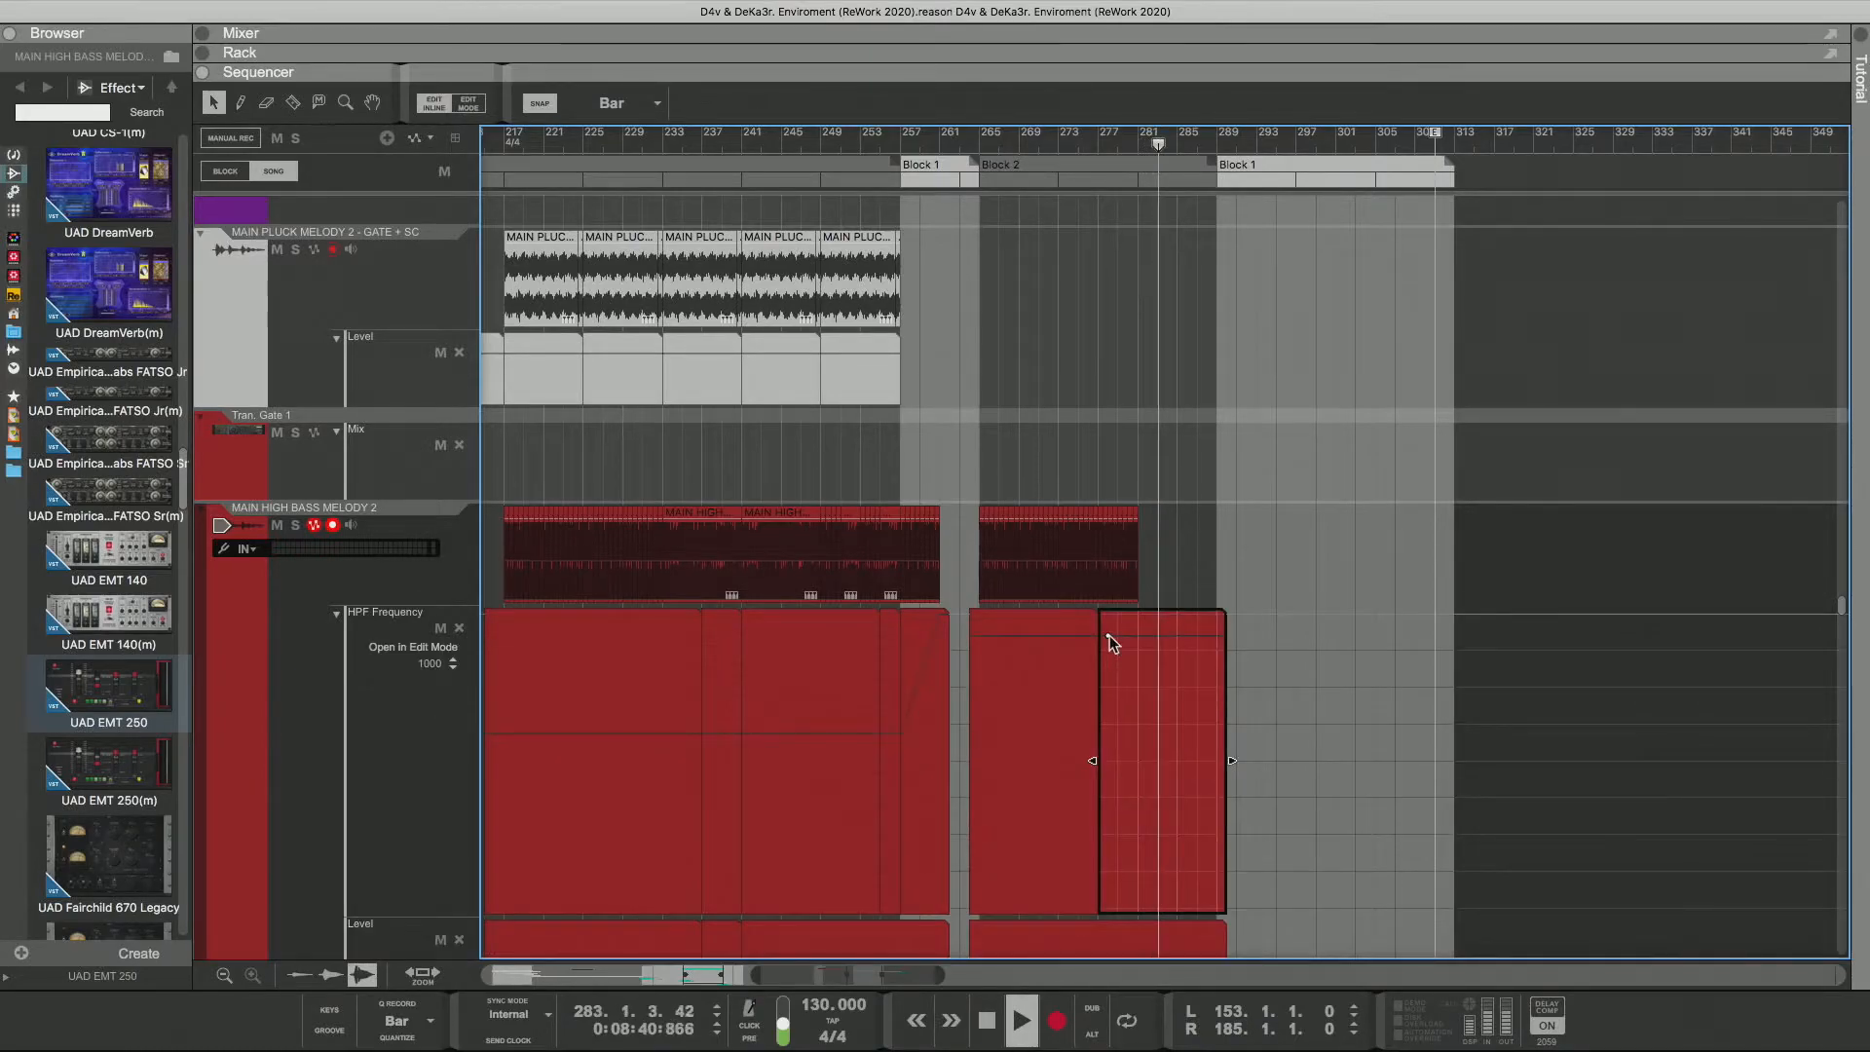
# Step: In MAIN HIGH BASS MELODY 2's second Block 2 HPF Frequency clip, ramp the automation from bar 277 up to 1000 at bar 281
pyautogui.click(1106, 636)
pyautogui.doubleClick(1137, 634)
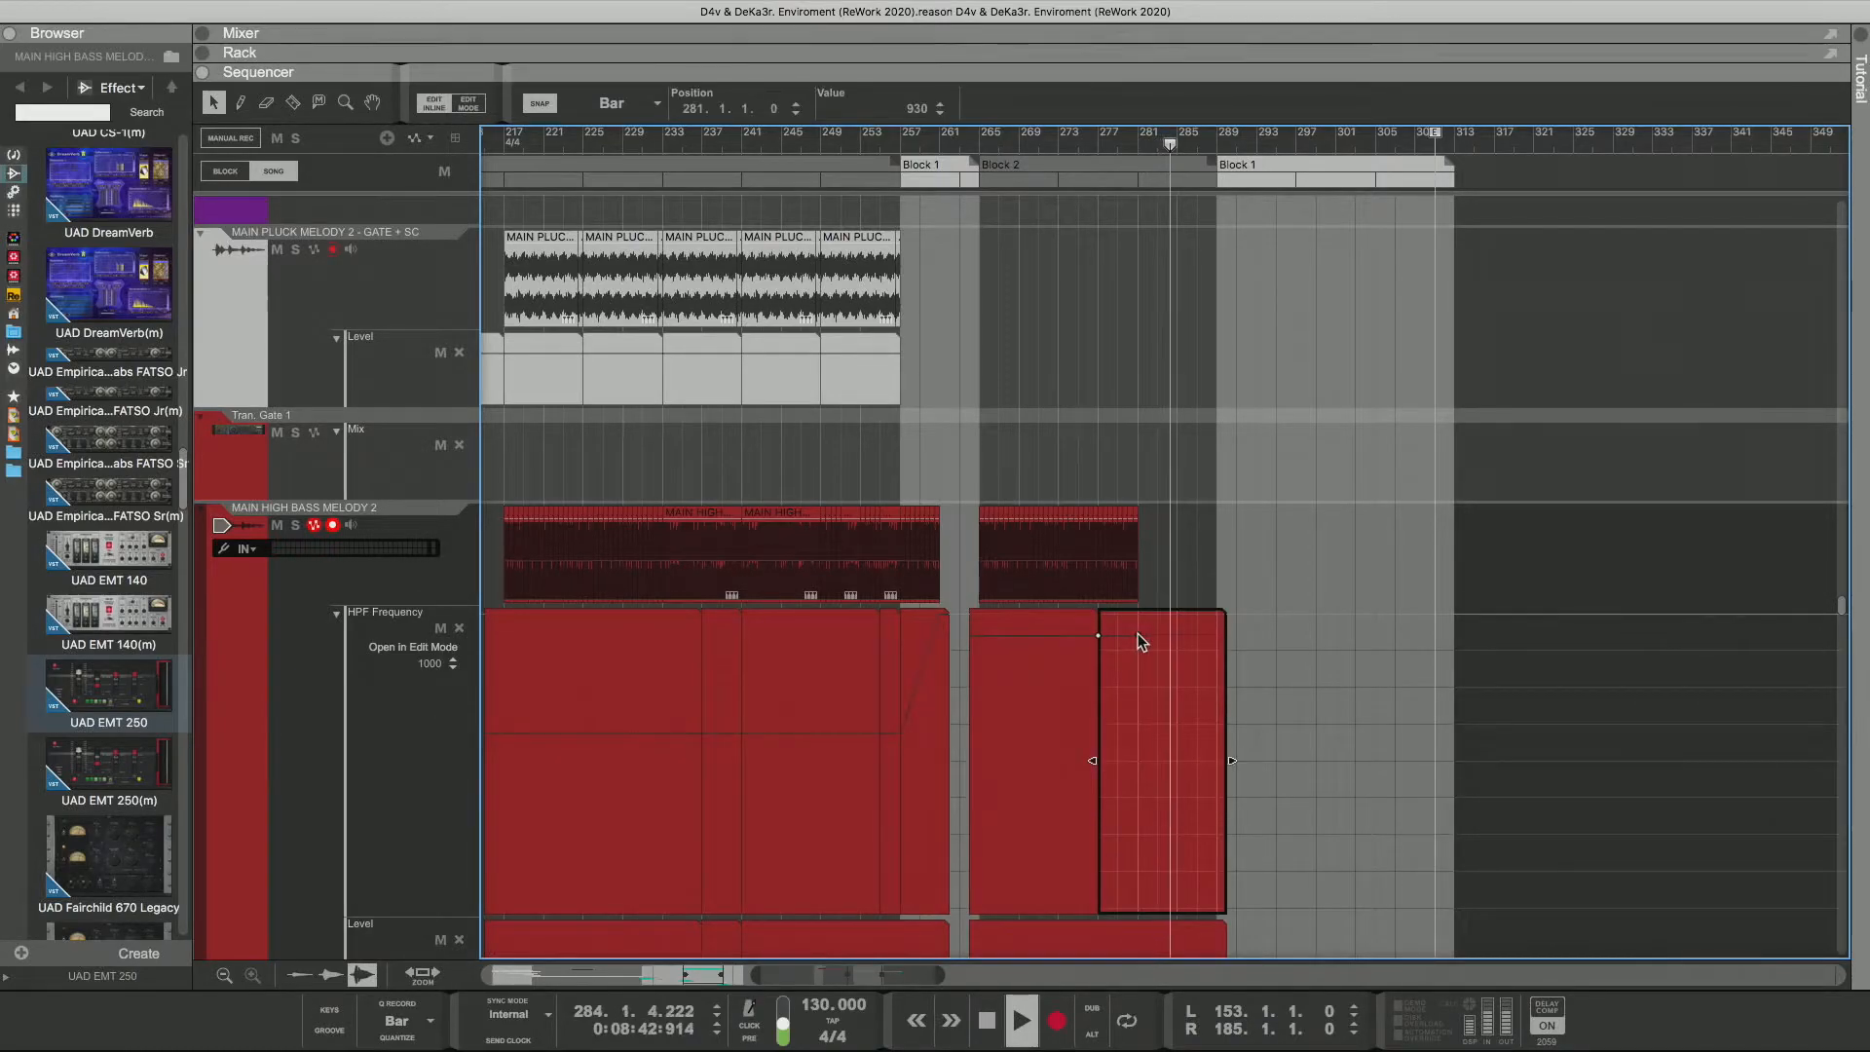
pyautogui.moveTo(1136, 634); pyautogui.dragTo(1136, 587)
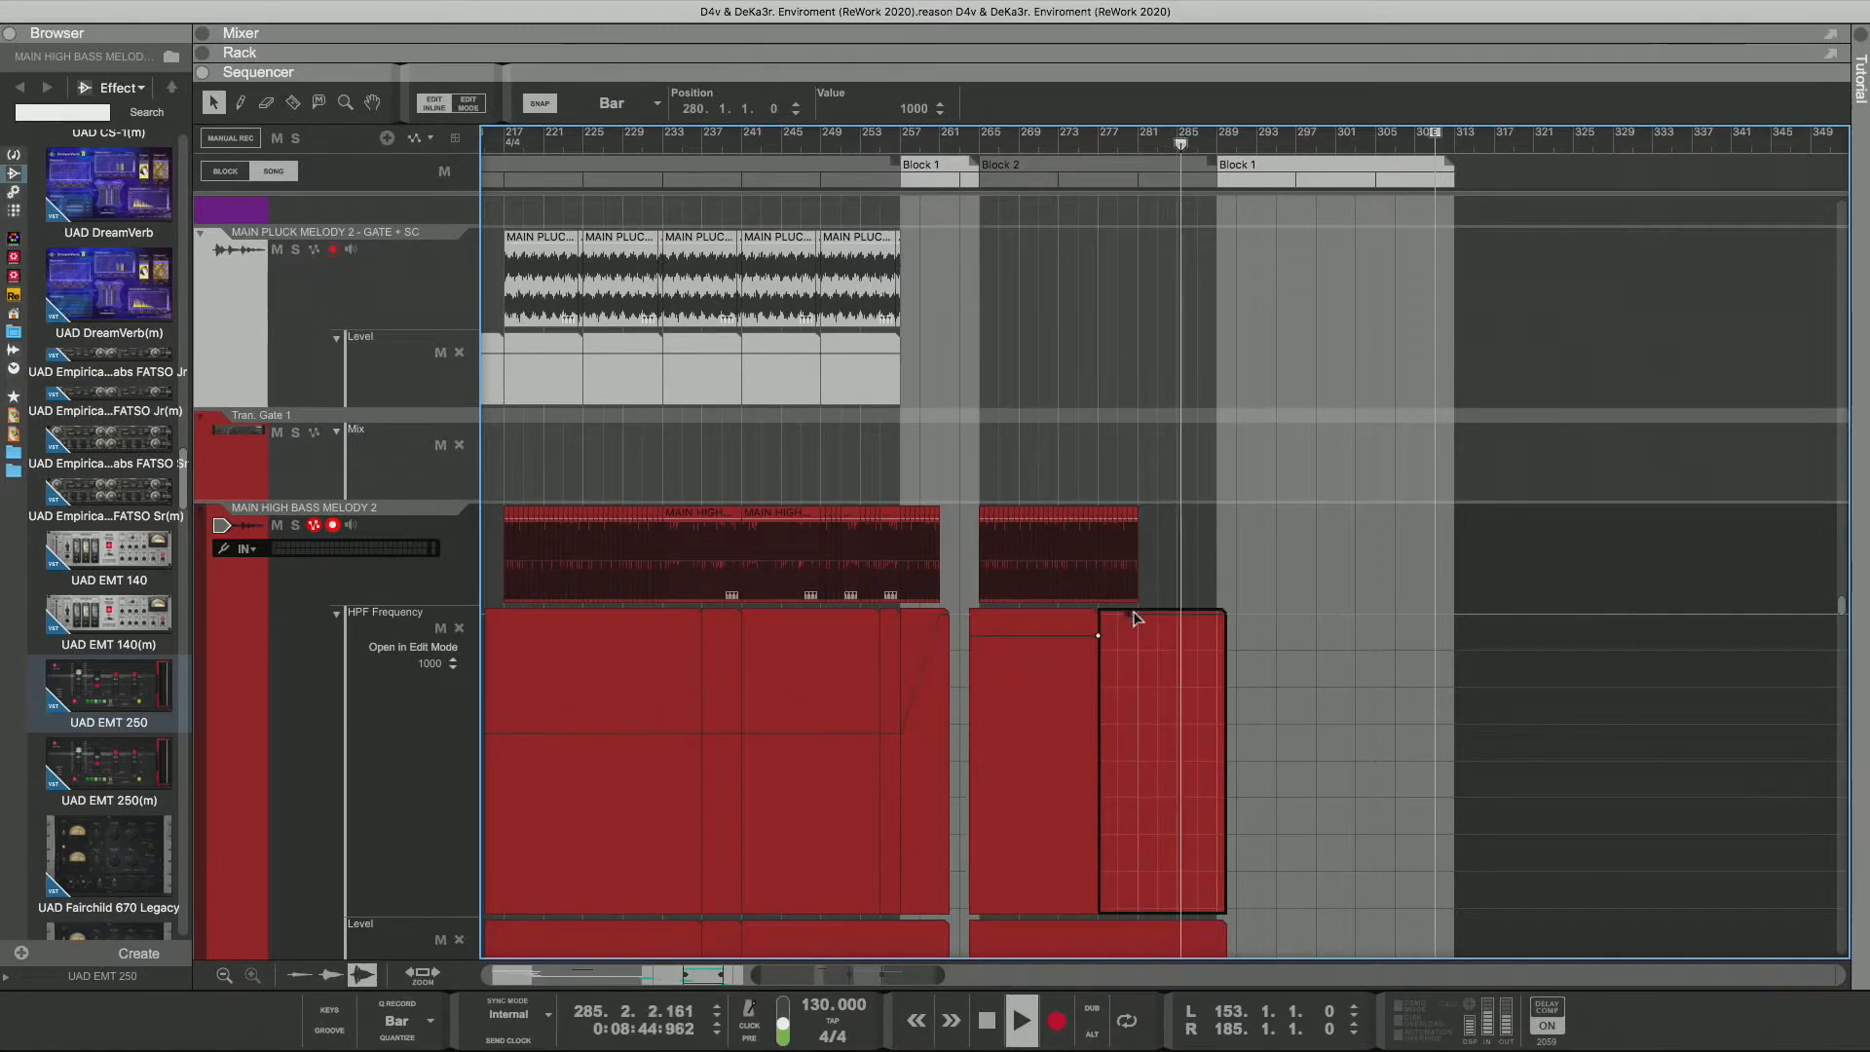
pyautogui.click(1101, 145)
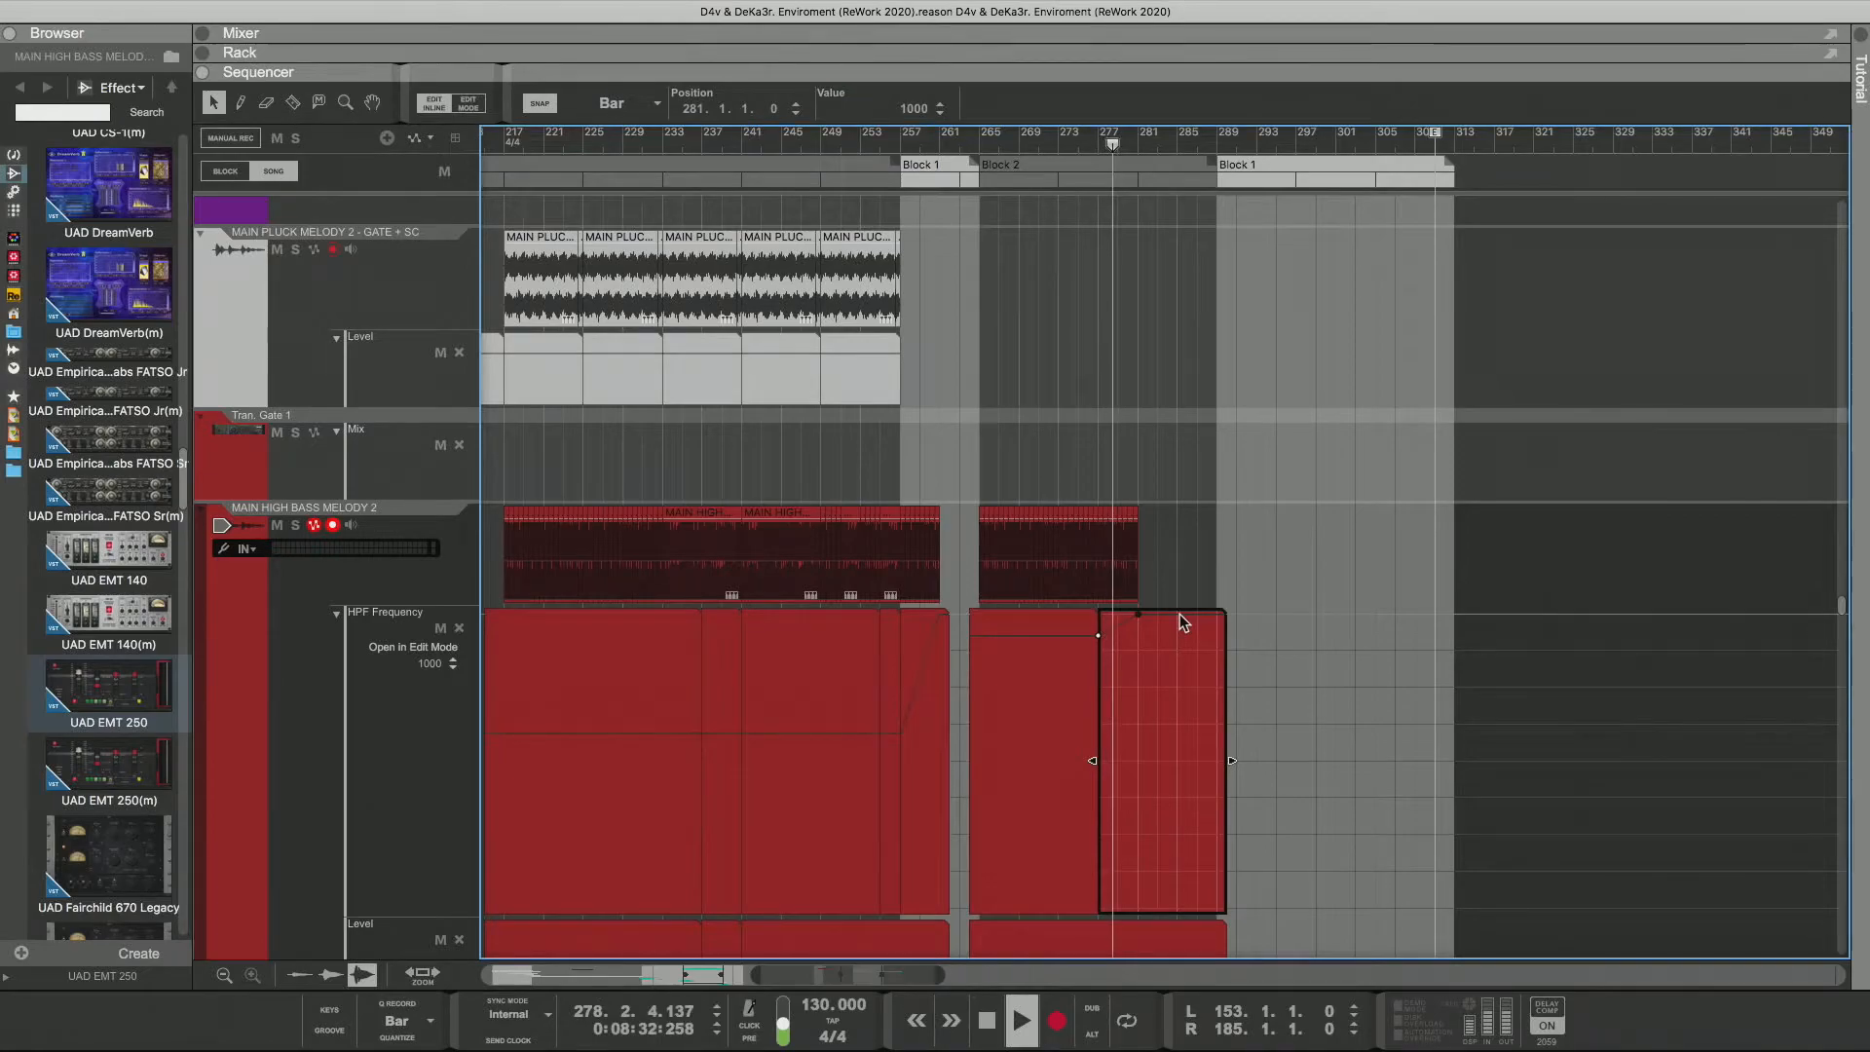
# Step: Shorten MAIN HIGH BASS MELODY 1 copy's Block 2 HPF Frequency clip to bar 277 and place a copy from bar 277 to 290
pyautogui.scroll(-2, 1184, 623)
pyautogui.scroll(-3, 1182, 621)
pyautogui.scroll(-3, 1181, 621)
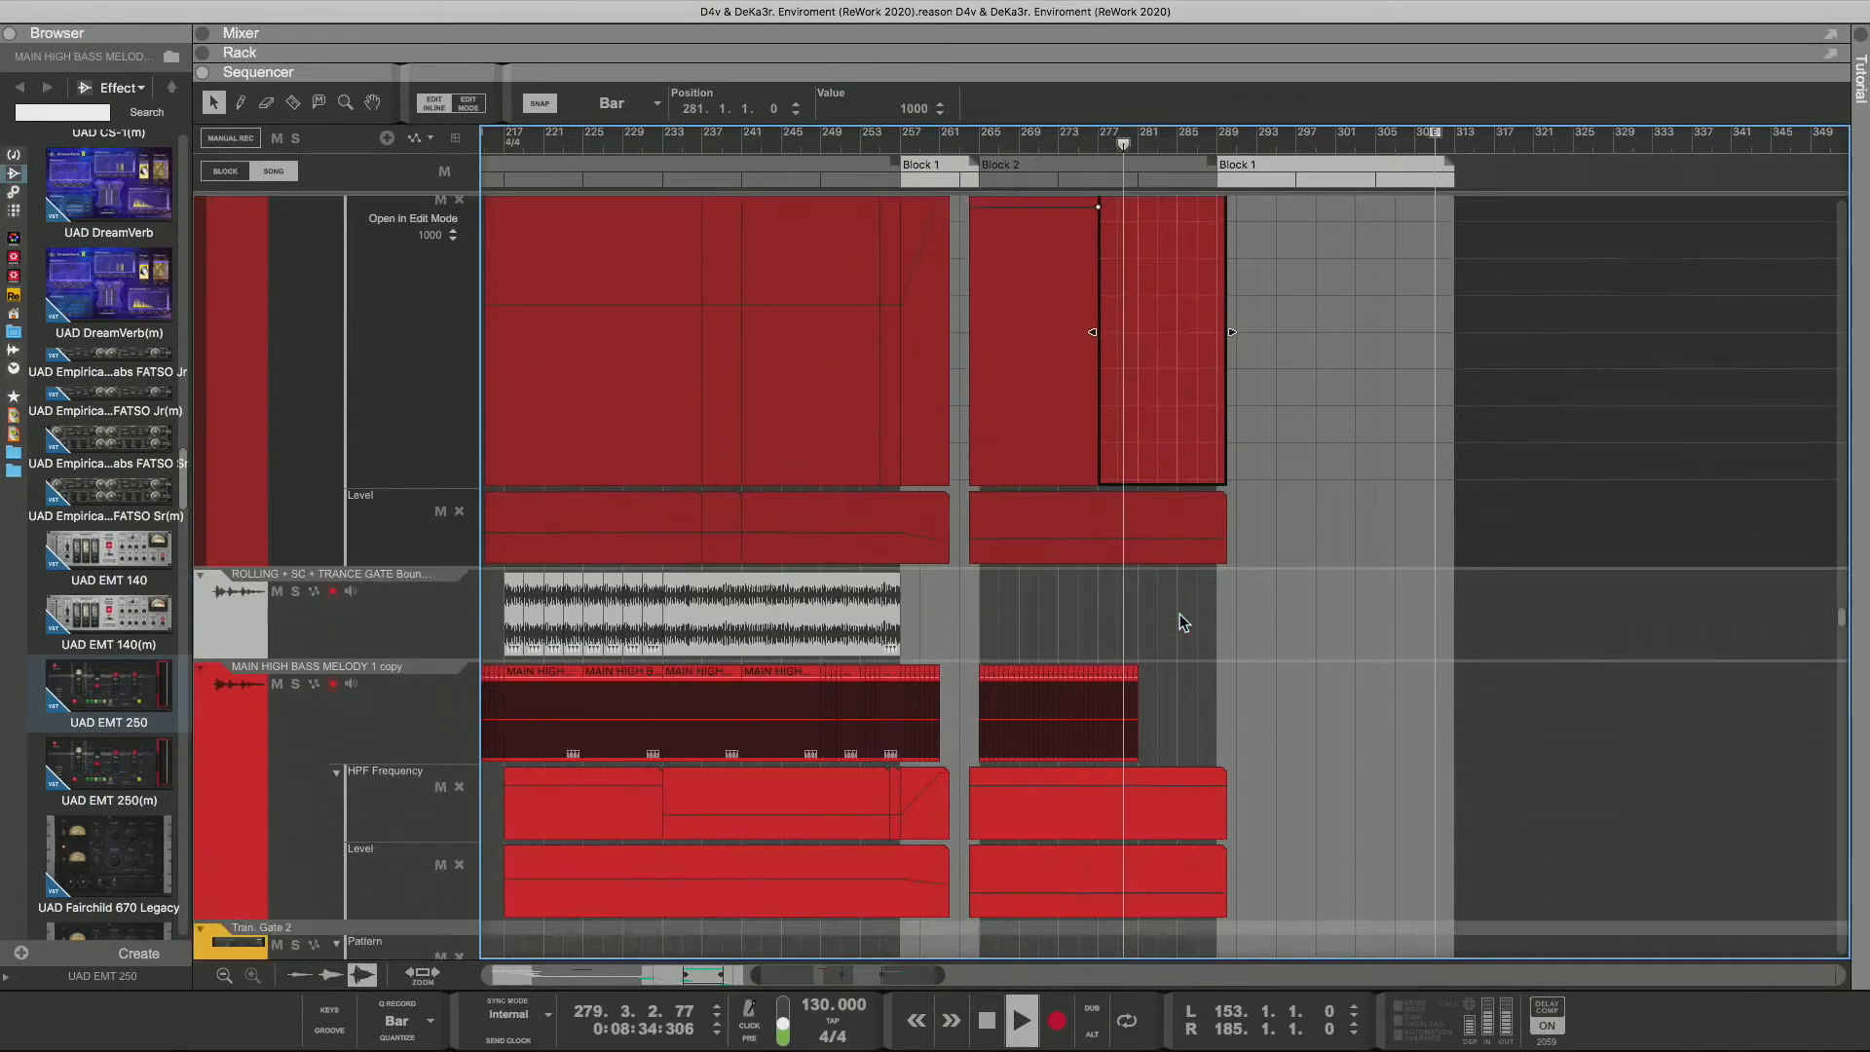
pyautogui.scroll(-4, 1228, 804)
pyautogui.click(1201, 599)
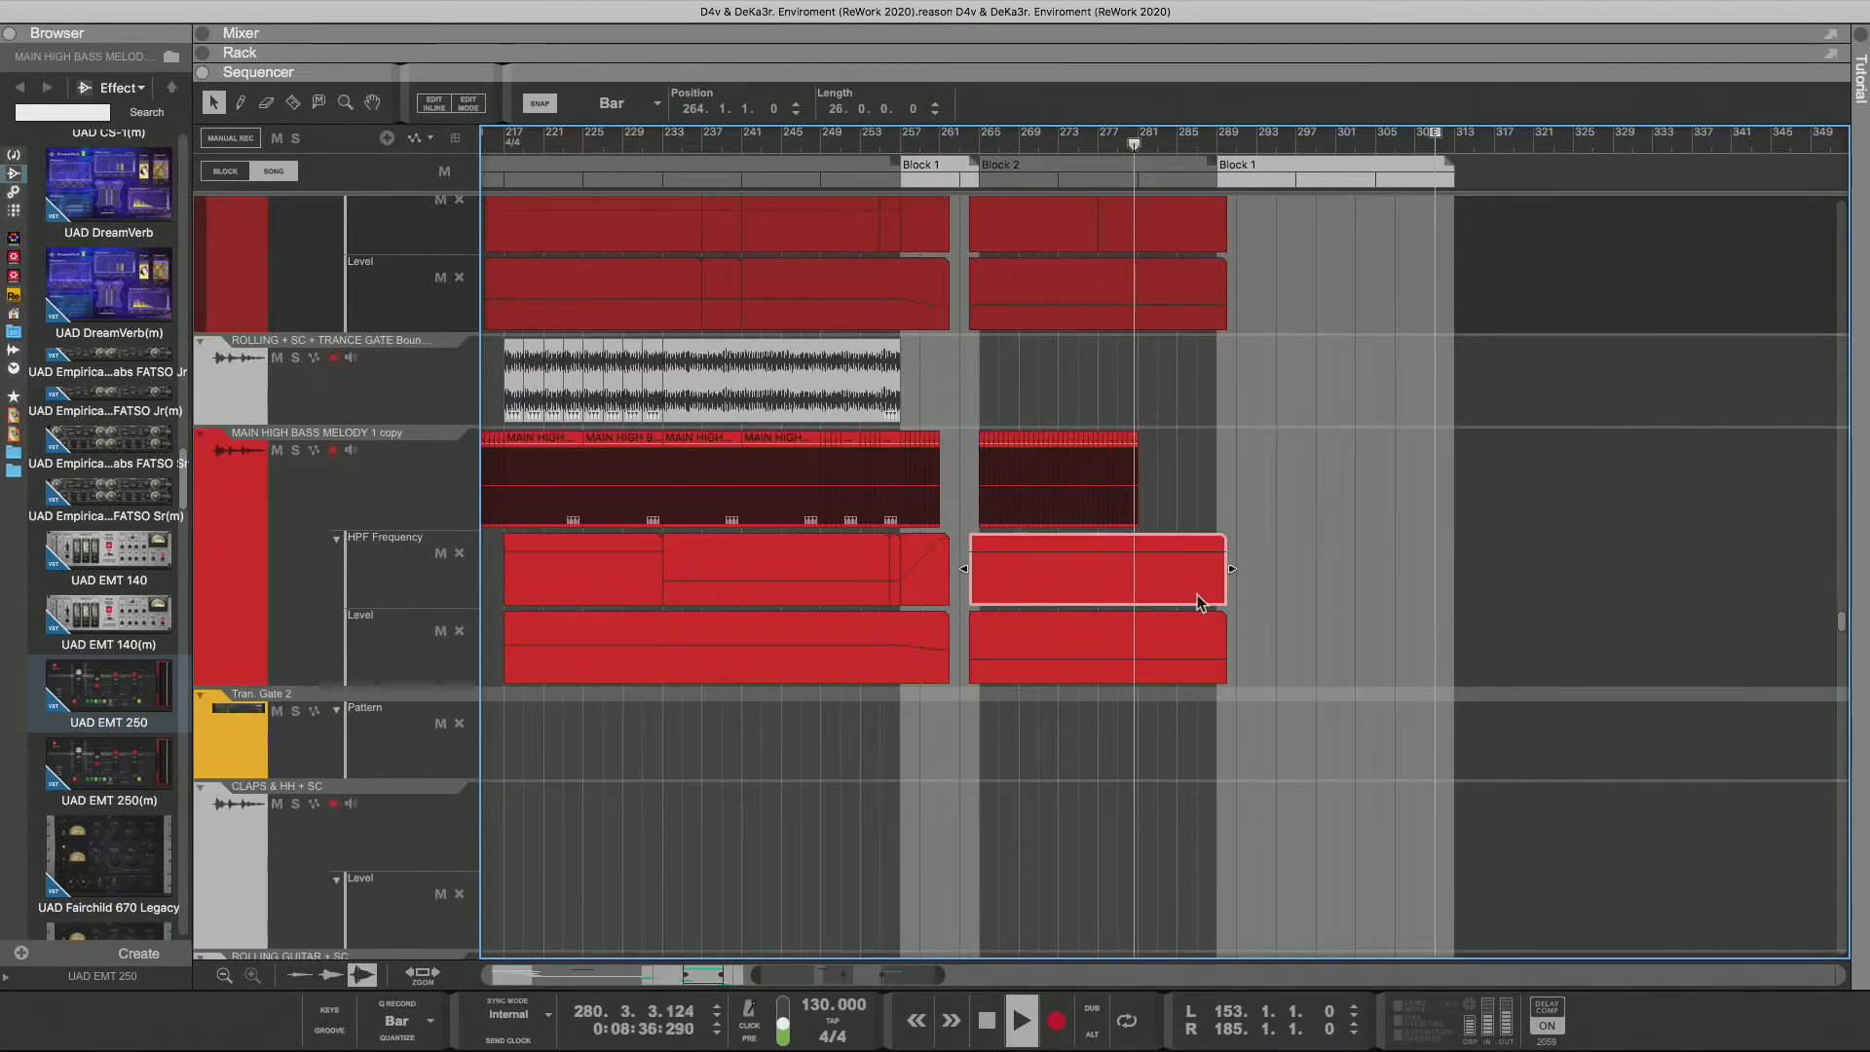
pyautogui.moveTo(1232, 571)
pyautogui.mouseDown()
pyautogui.moveTo(1098, 581)
pyautogui.moveTo(1204, 592)
pyautogui.mouseUp()
pyautogui.doubleClick(1120, 602)
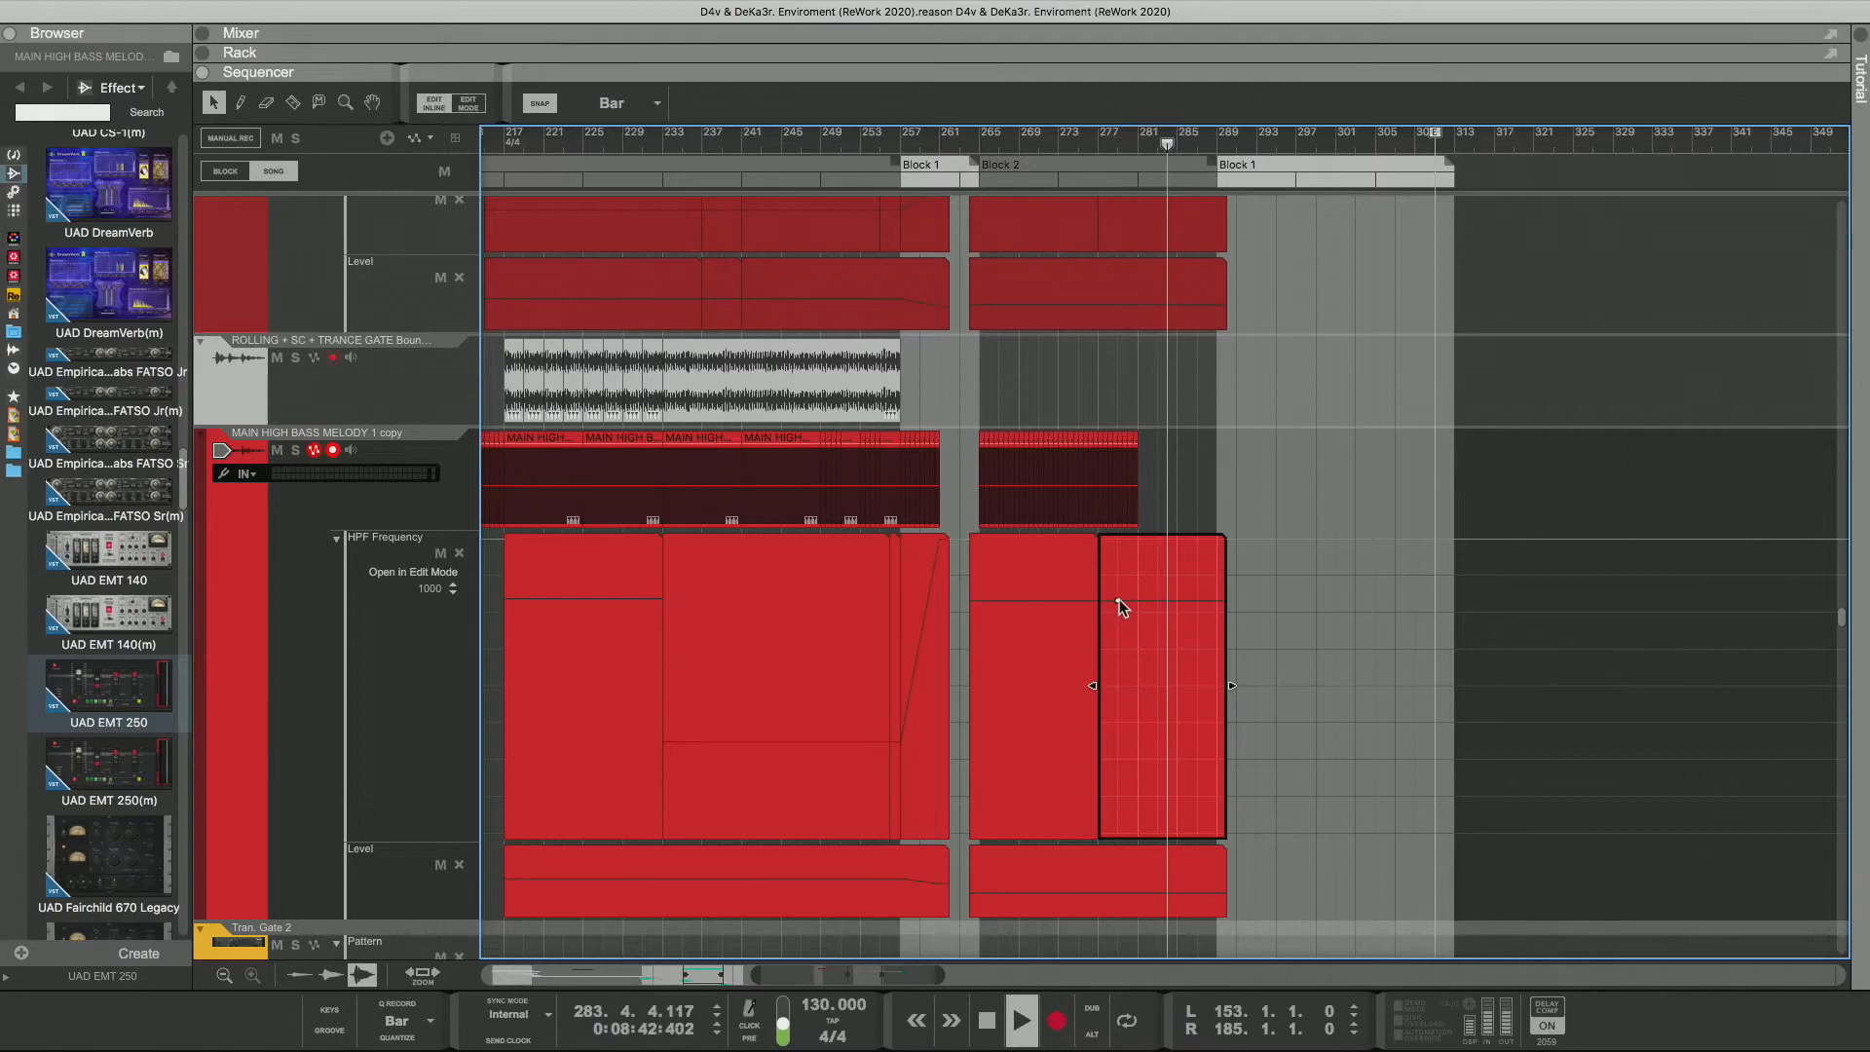
# Step: Ramp MAIN HIGH BASS MELODY 1 copy's HPF Frequency from 791 at bar 277 to 1000 at bar 281, then play Block 2
pyautogui.doubleClick(1037, 571)
pyautogui.moveTo(975, 573); pyautogui.dragTo(1015, 625)
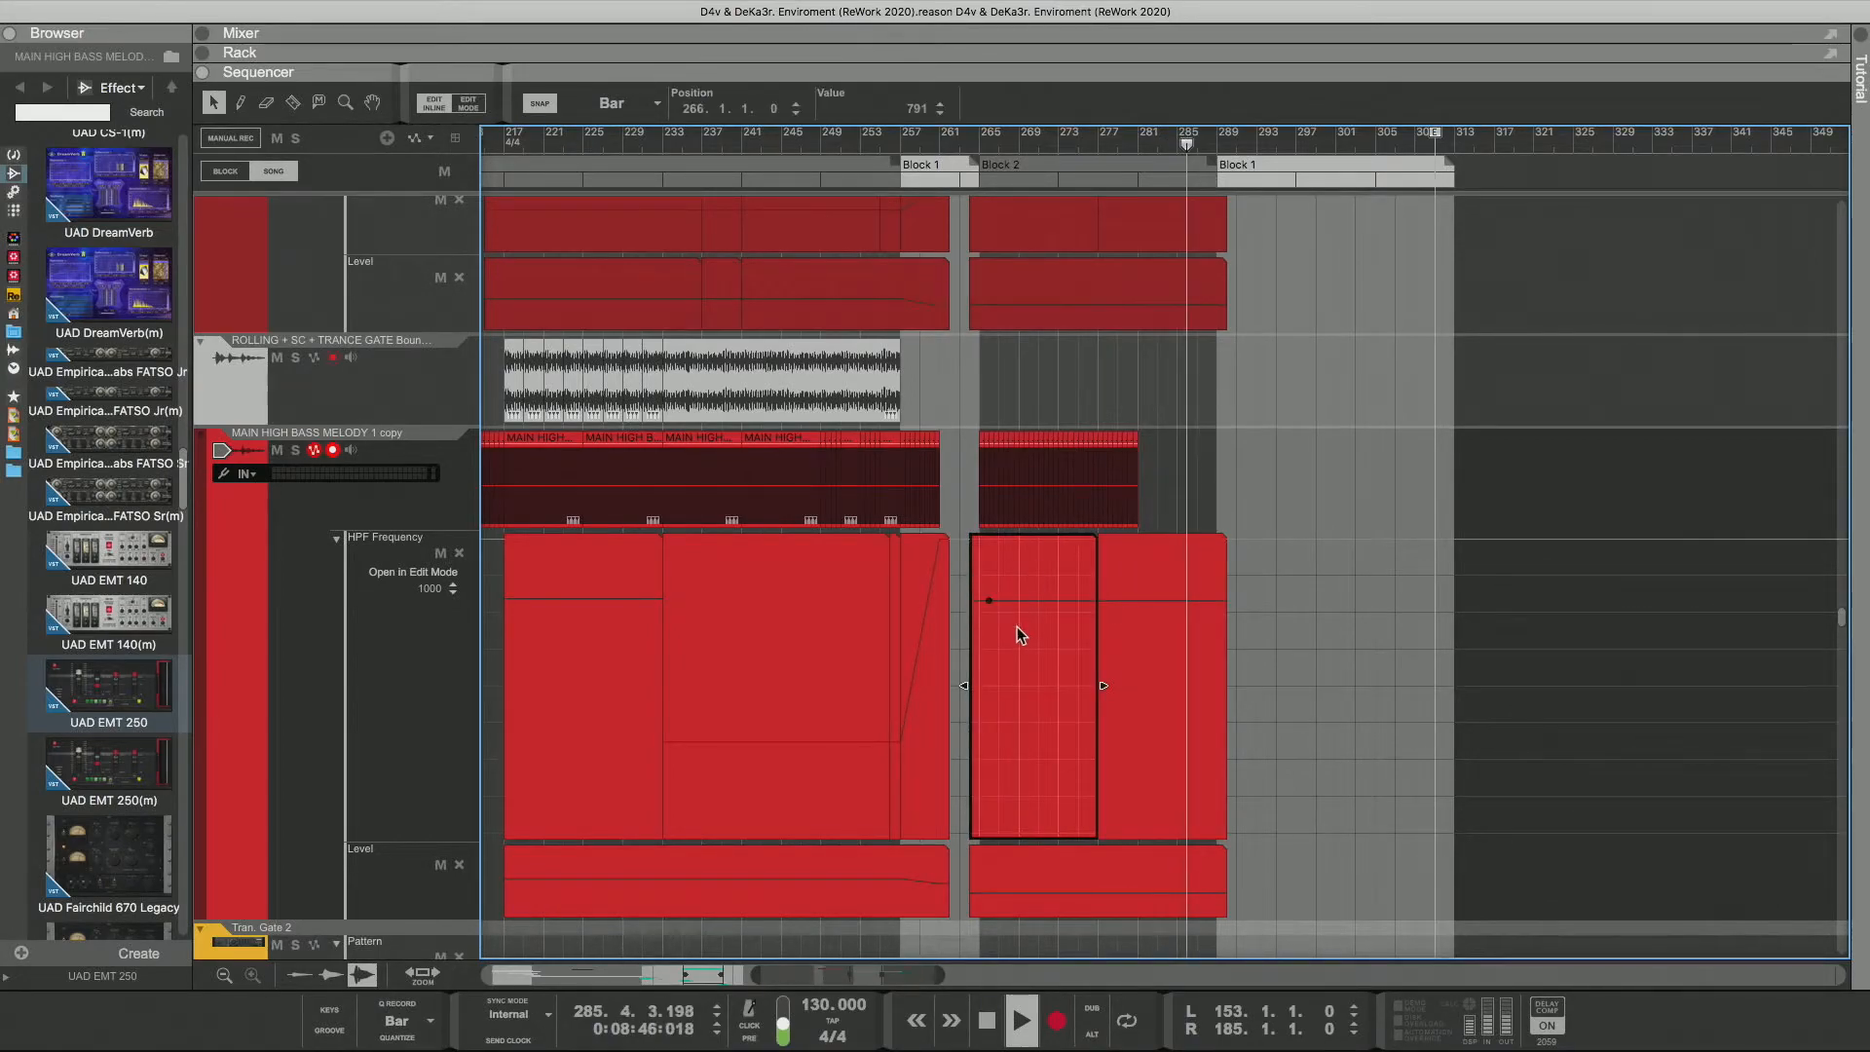
pyautogui.doubleClick(1125, 591)
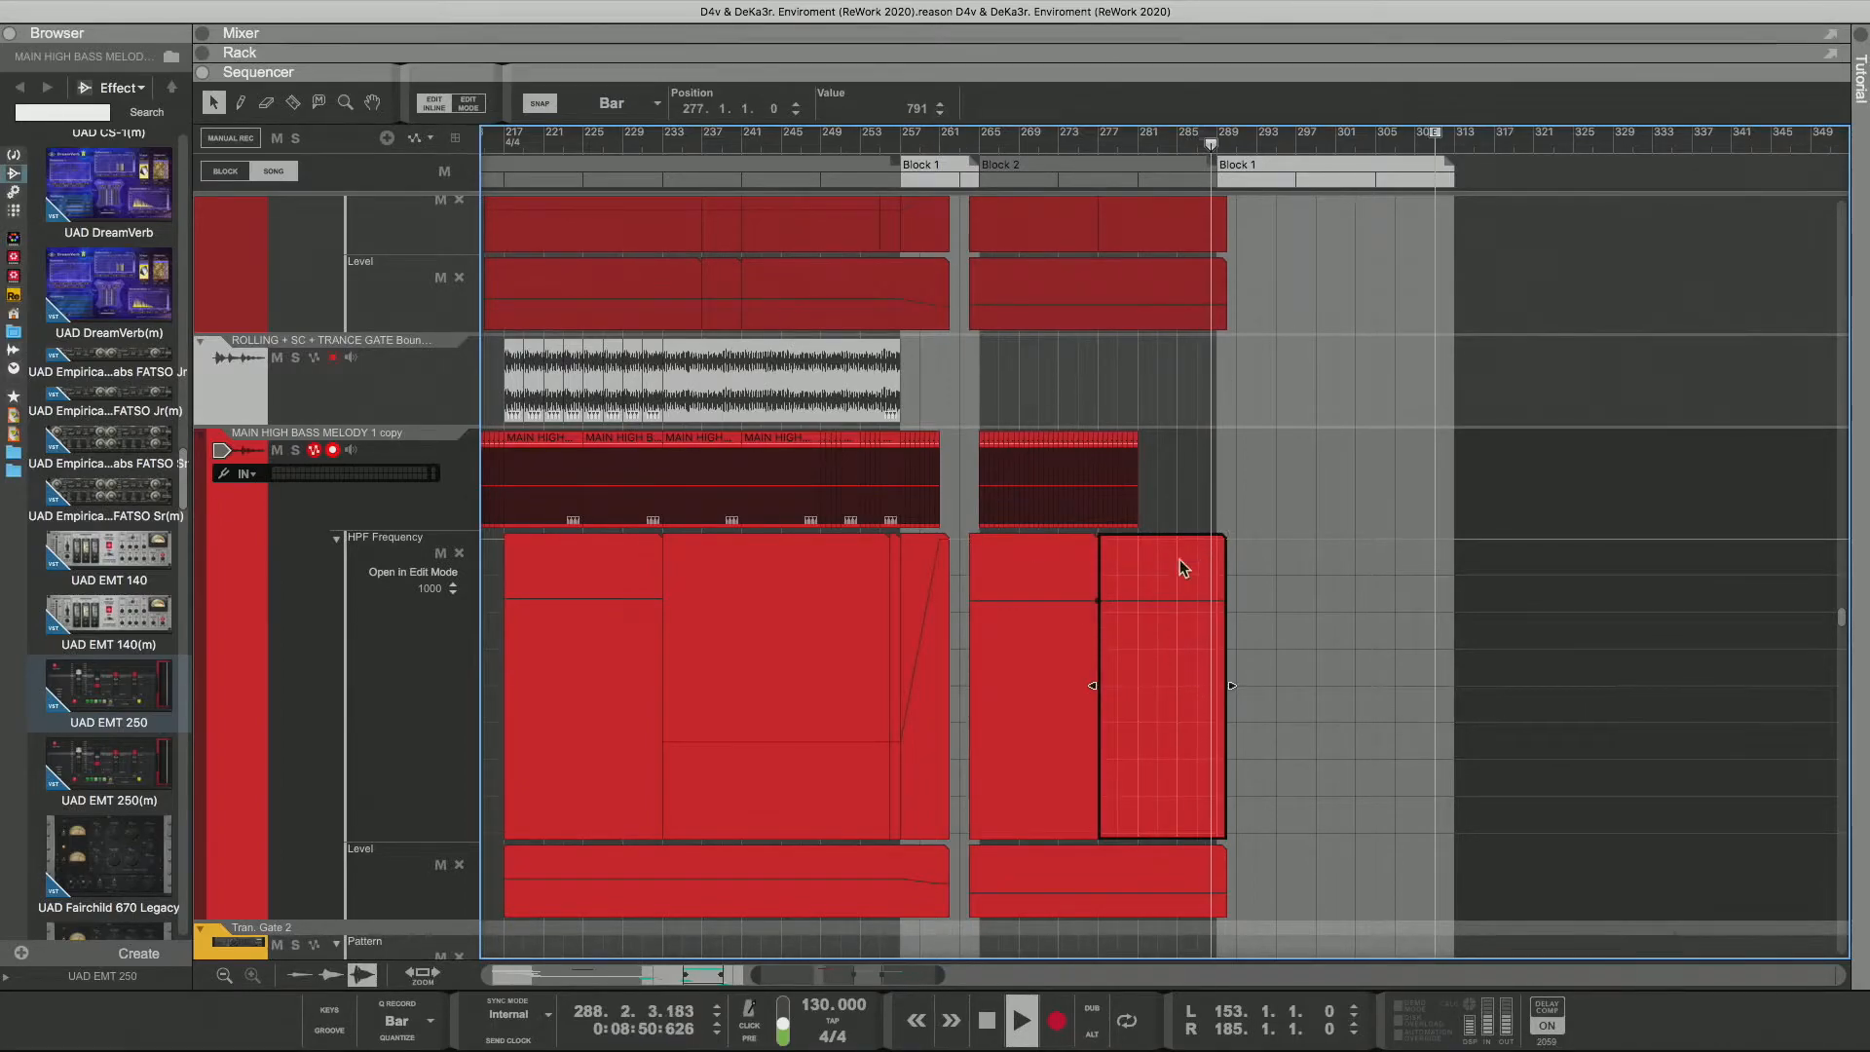
pyautogui.click(1142, 606)
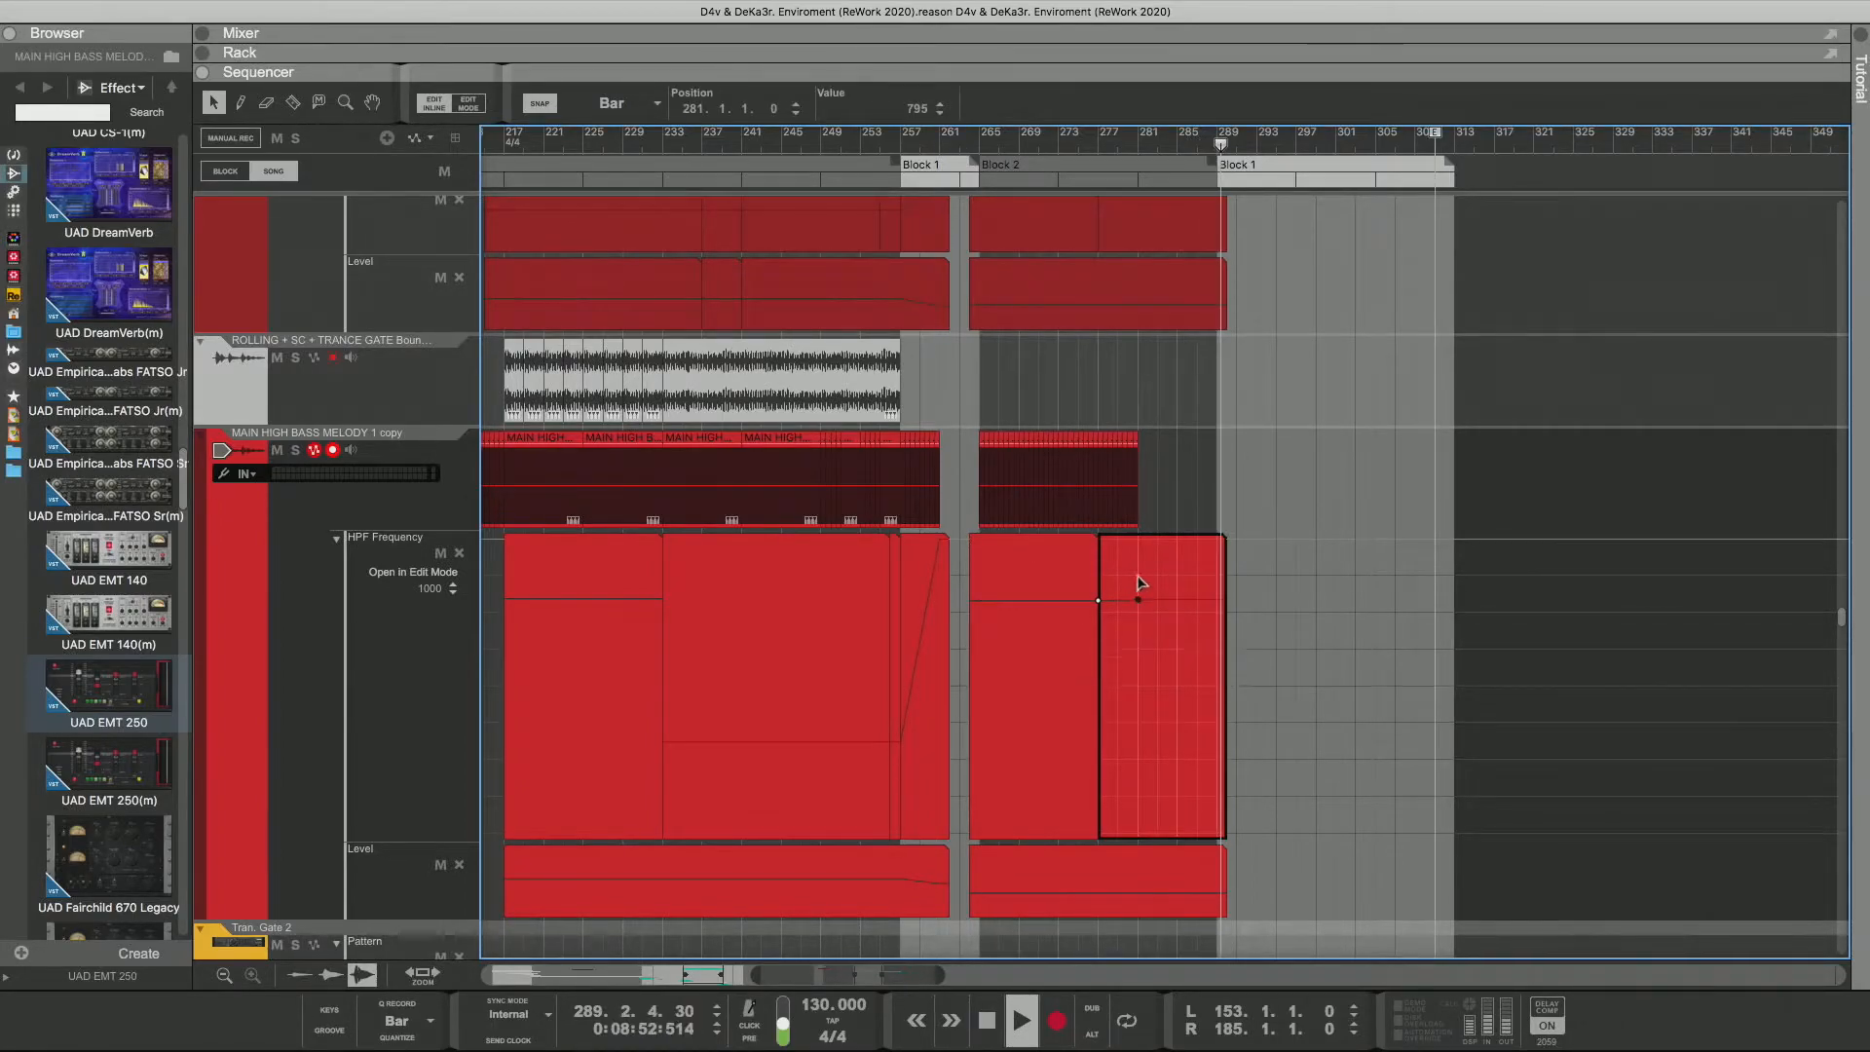
pyautogui.moveTo(1139, 598); pyautogui.dragTo(1136, 493)
pyautogui.click(971, 143)
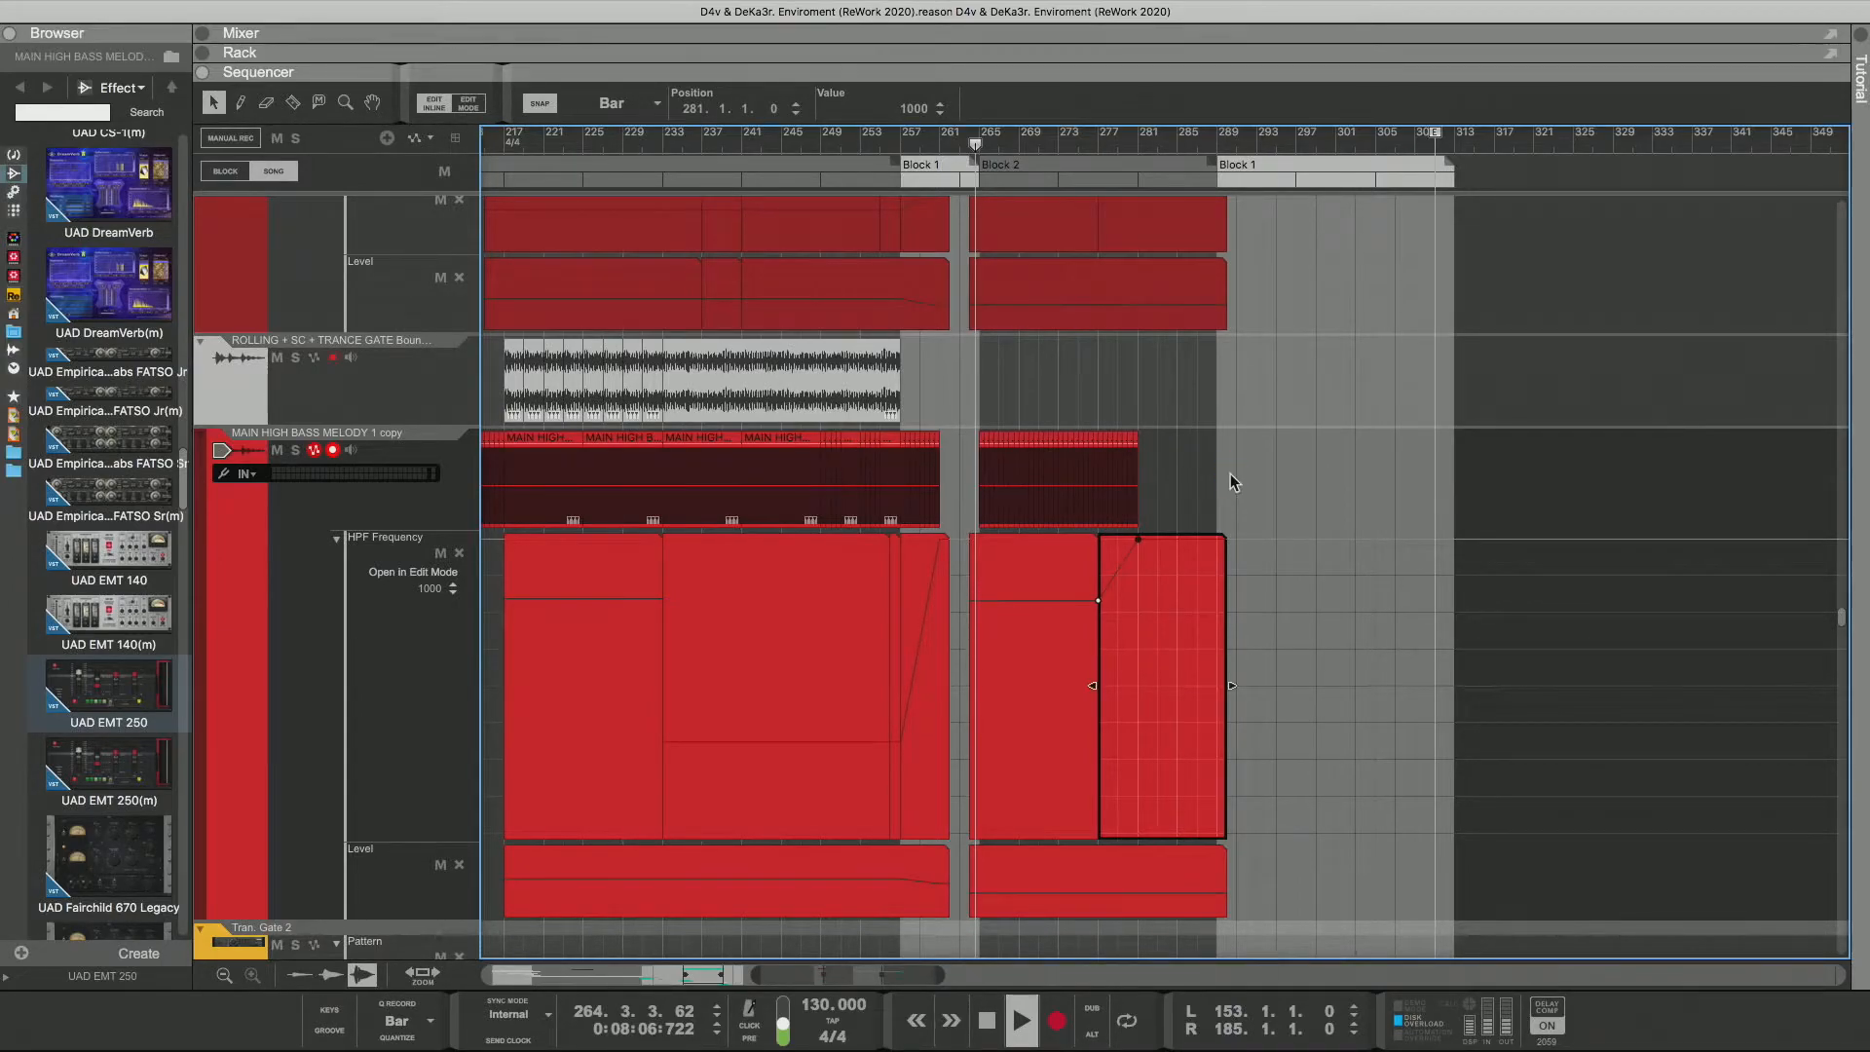
pyautogui.click(1234, 483)
# Step: In MAIN HIGH BASS MELODY 2's Block 2 Level clip, set bar 265 to 319, remove the bar 269 point and ramp to 0 at bar 305
pyautogui.scroll(4, 1233, 482)
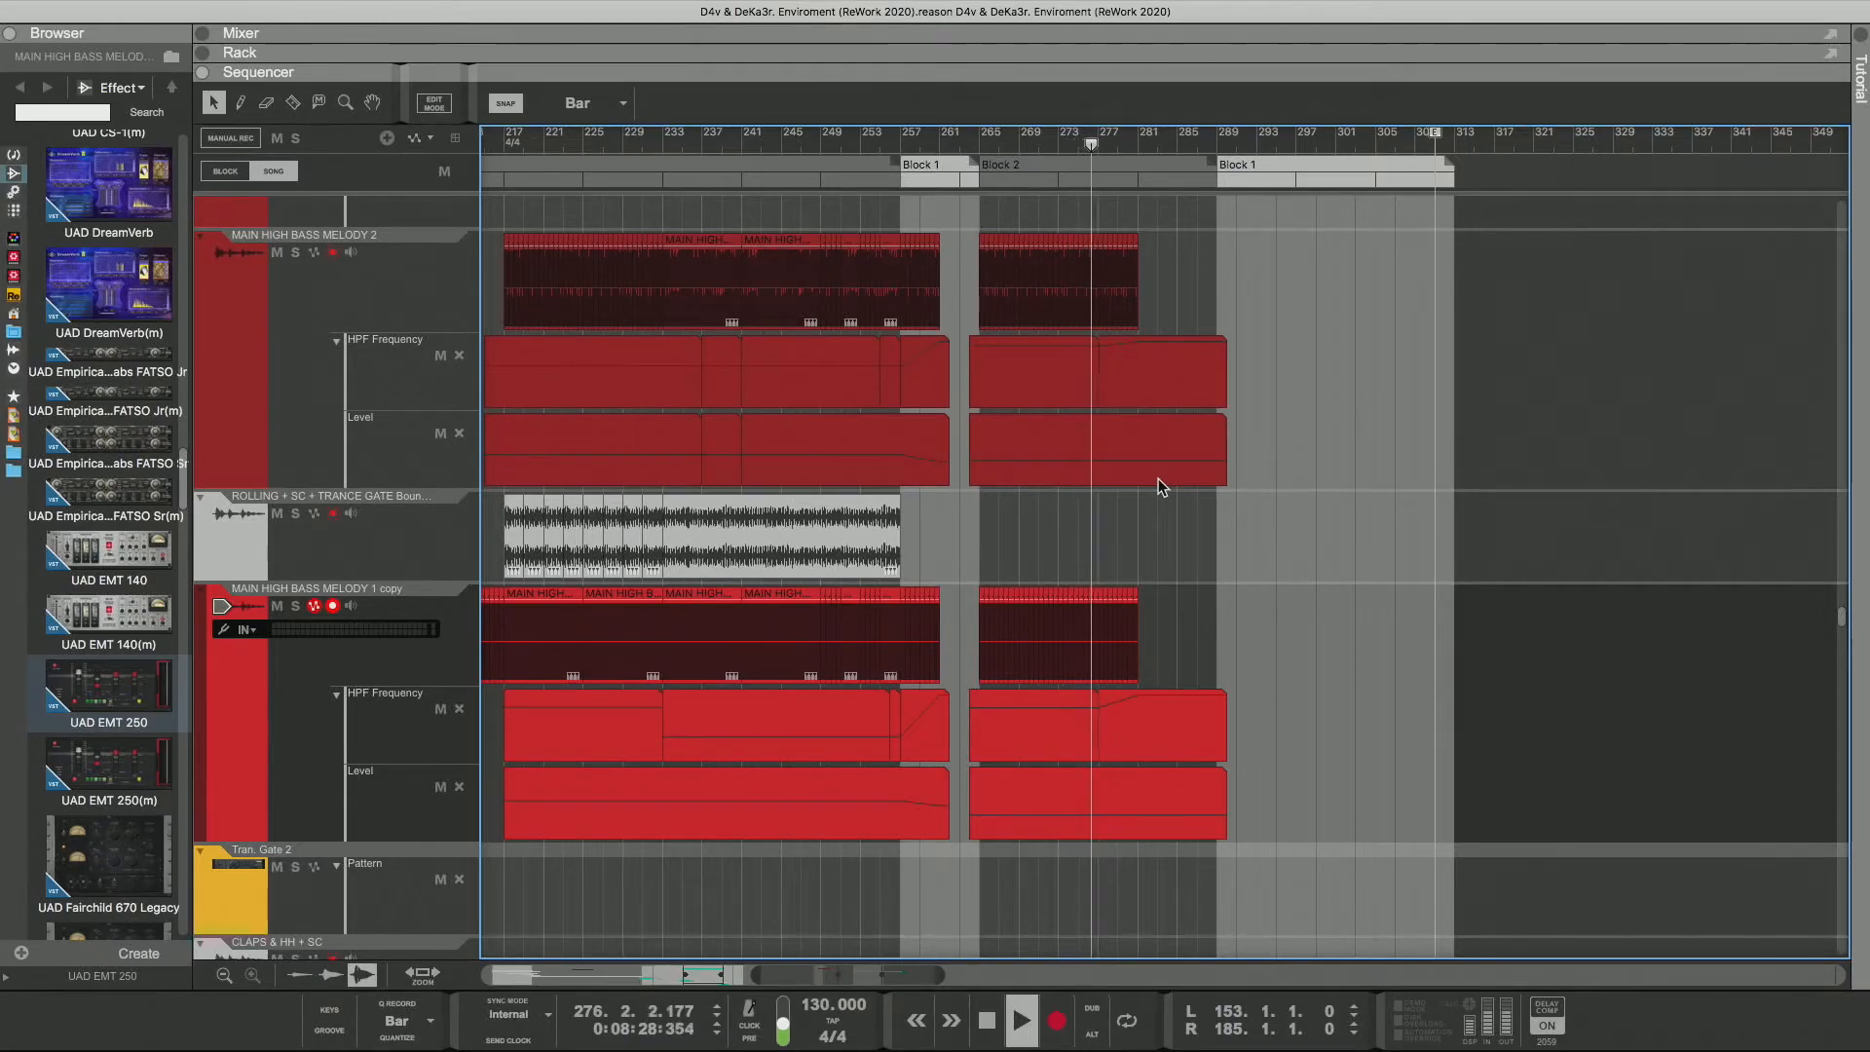
pyautogui.scroll(3, 1159, 480)
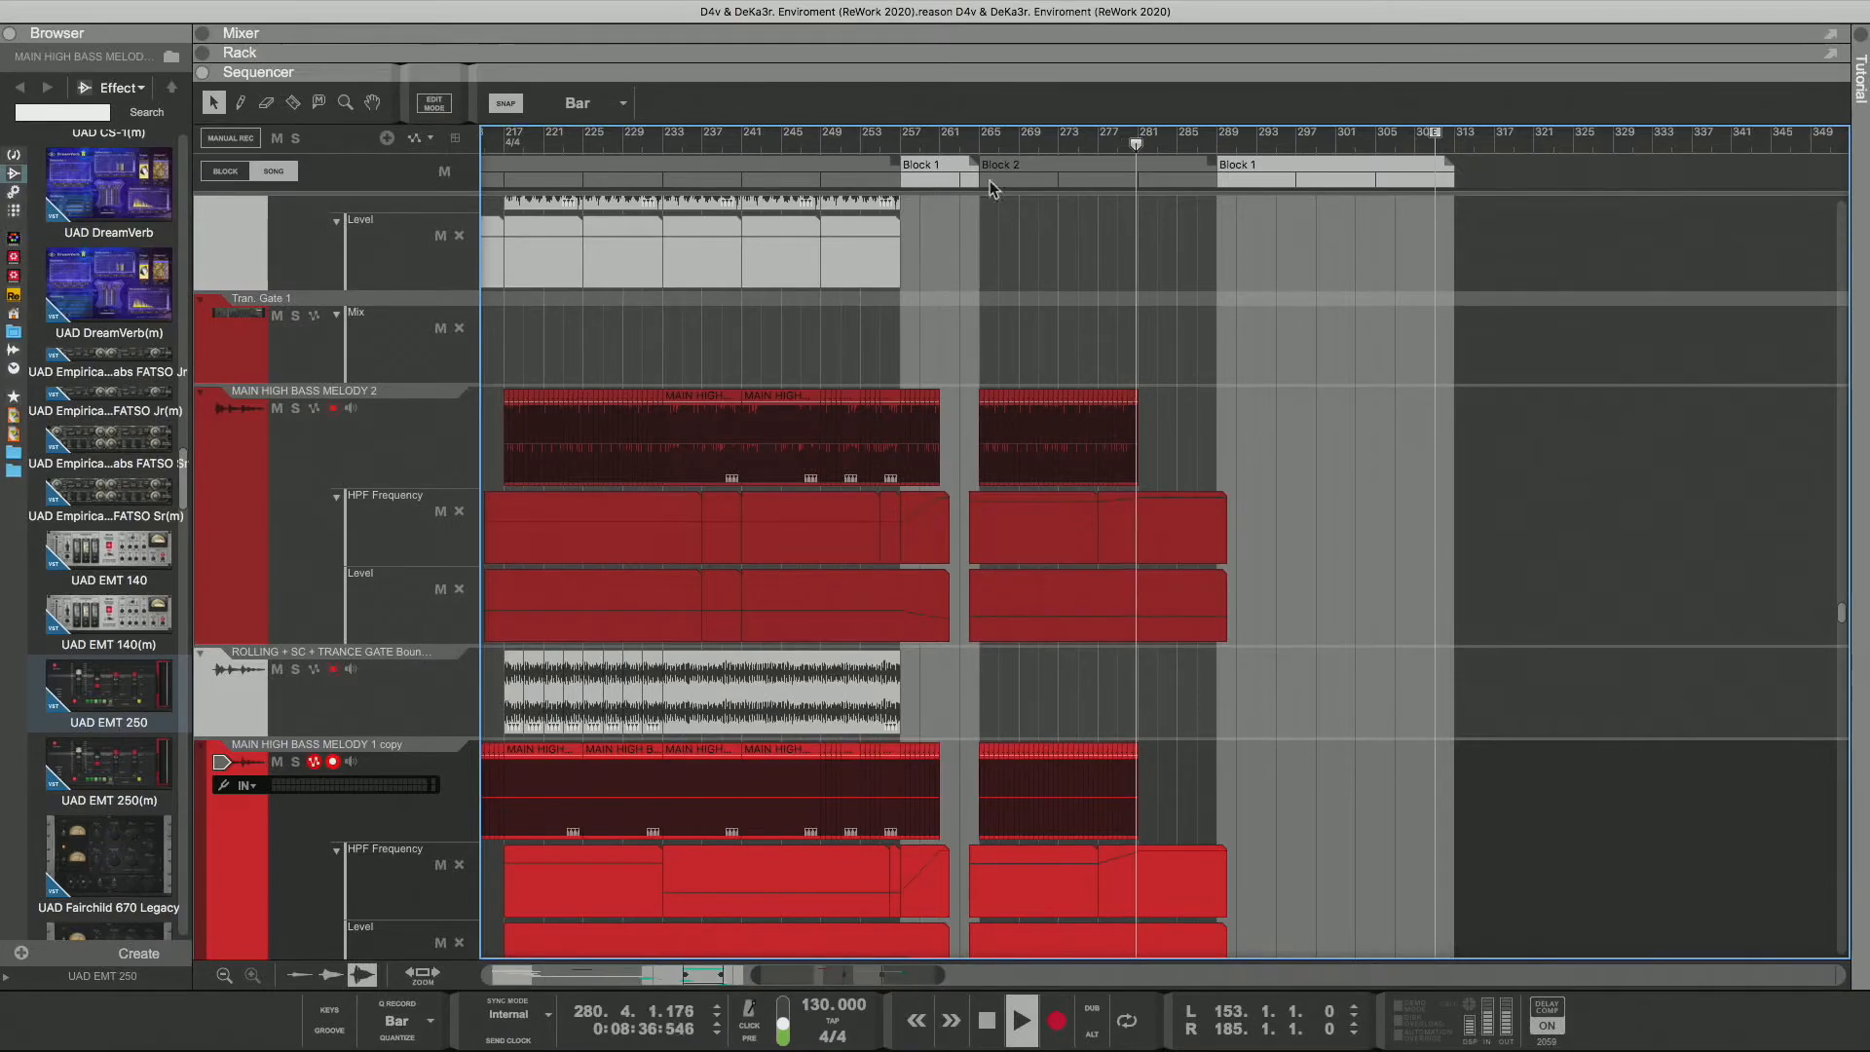
pyautogui.click(973, 144)
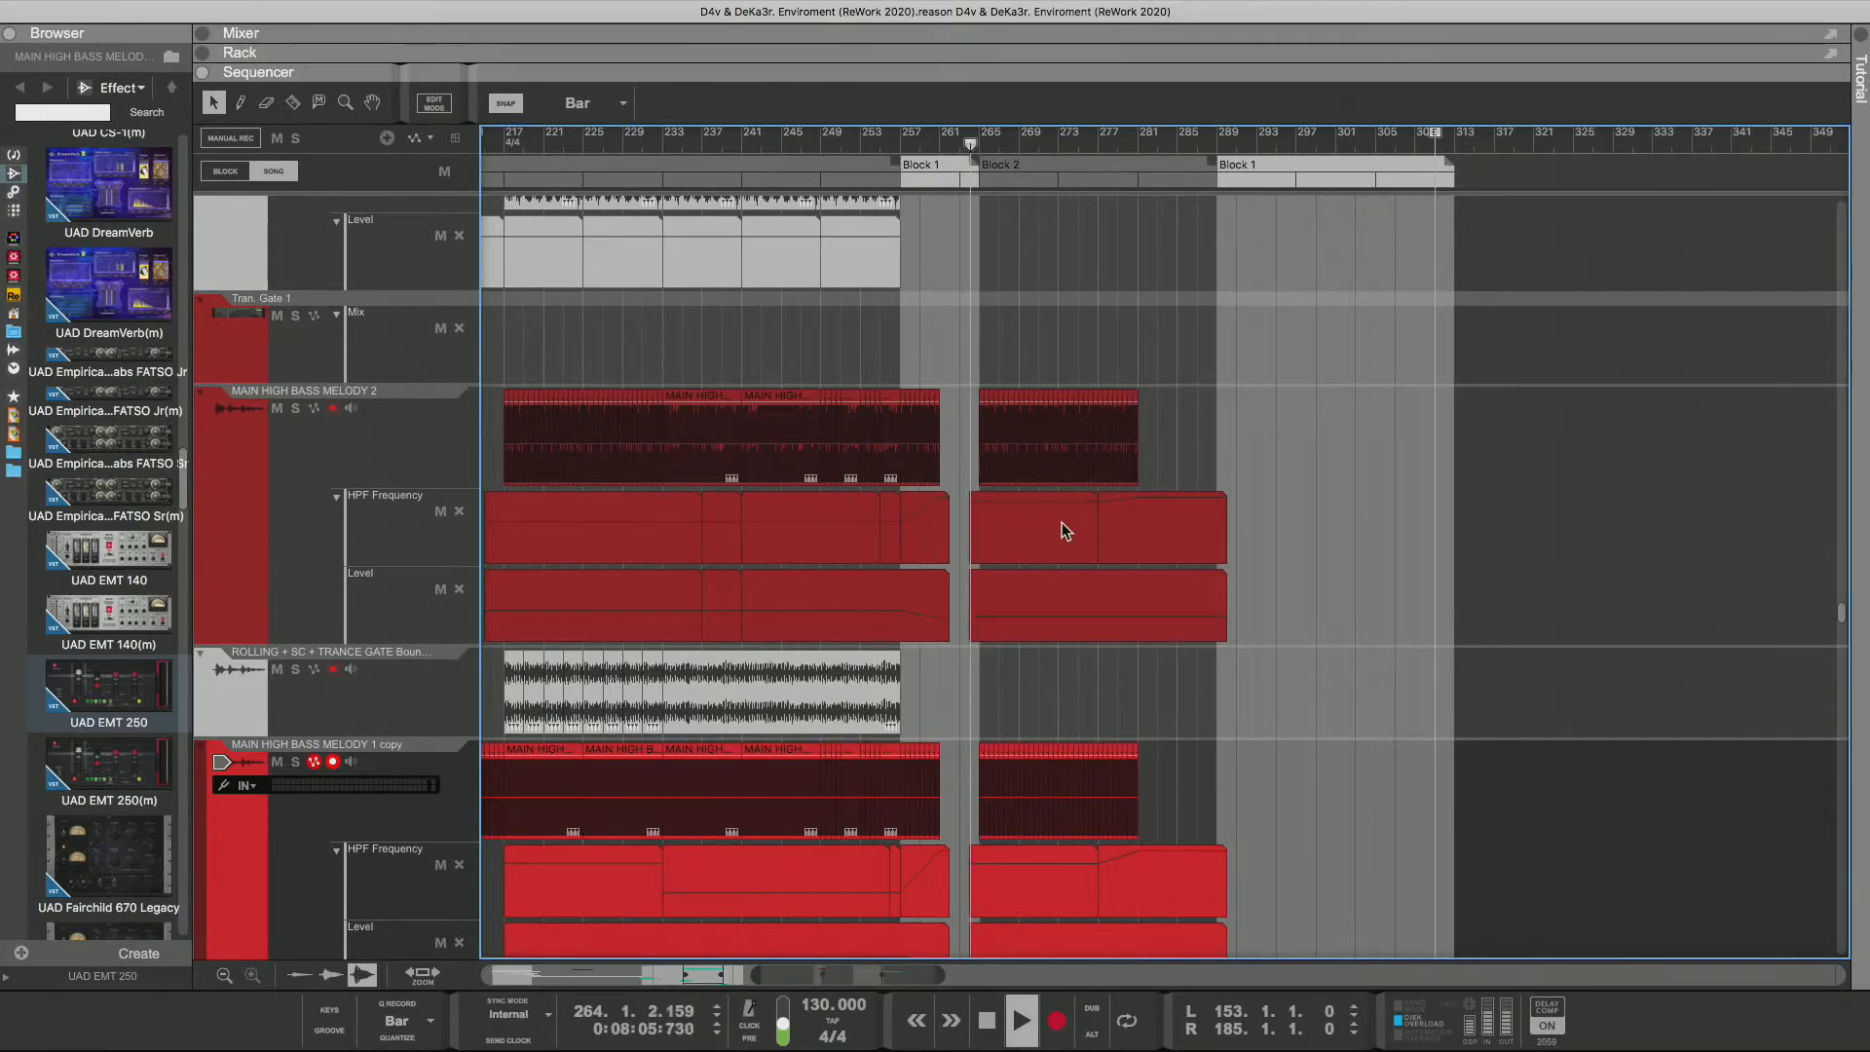
pyautogui.doubleClick(1064, 610)
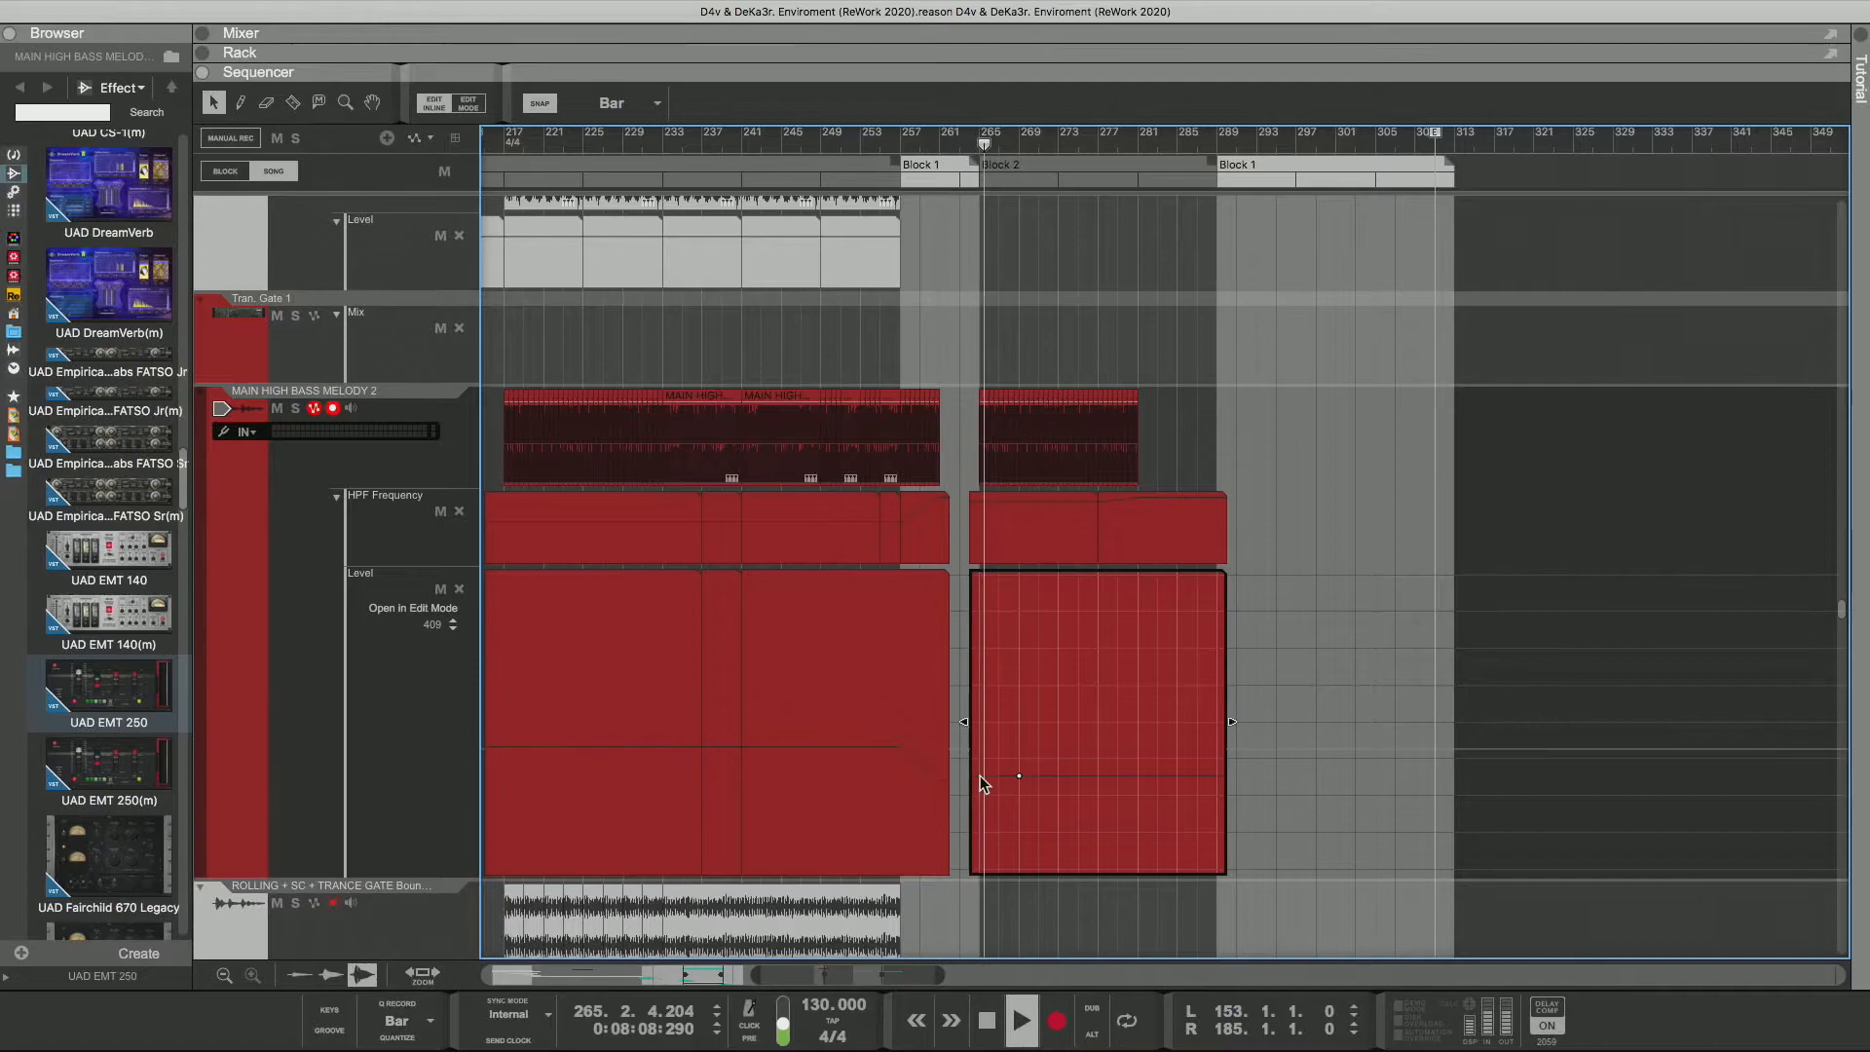
pyautogui.moveTo(1011, 757); pyautogui.dragTo(1031, 796)
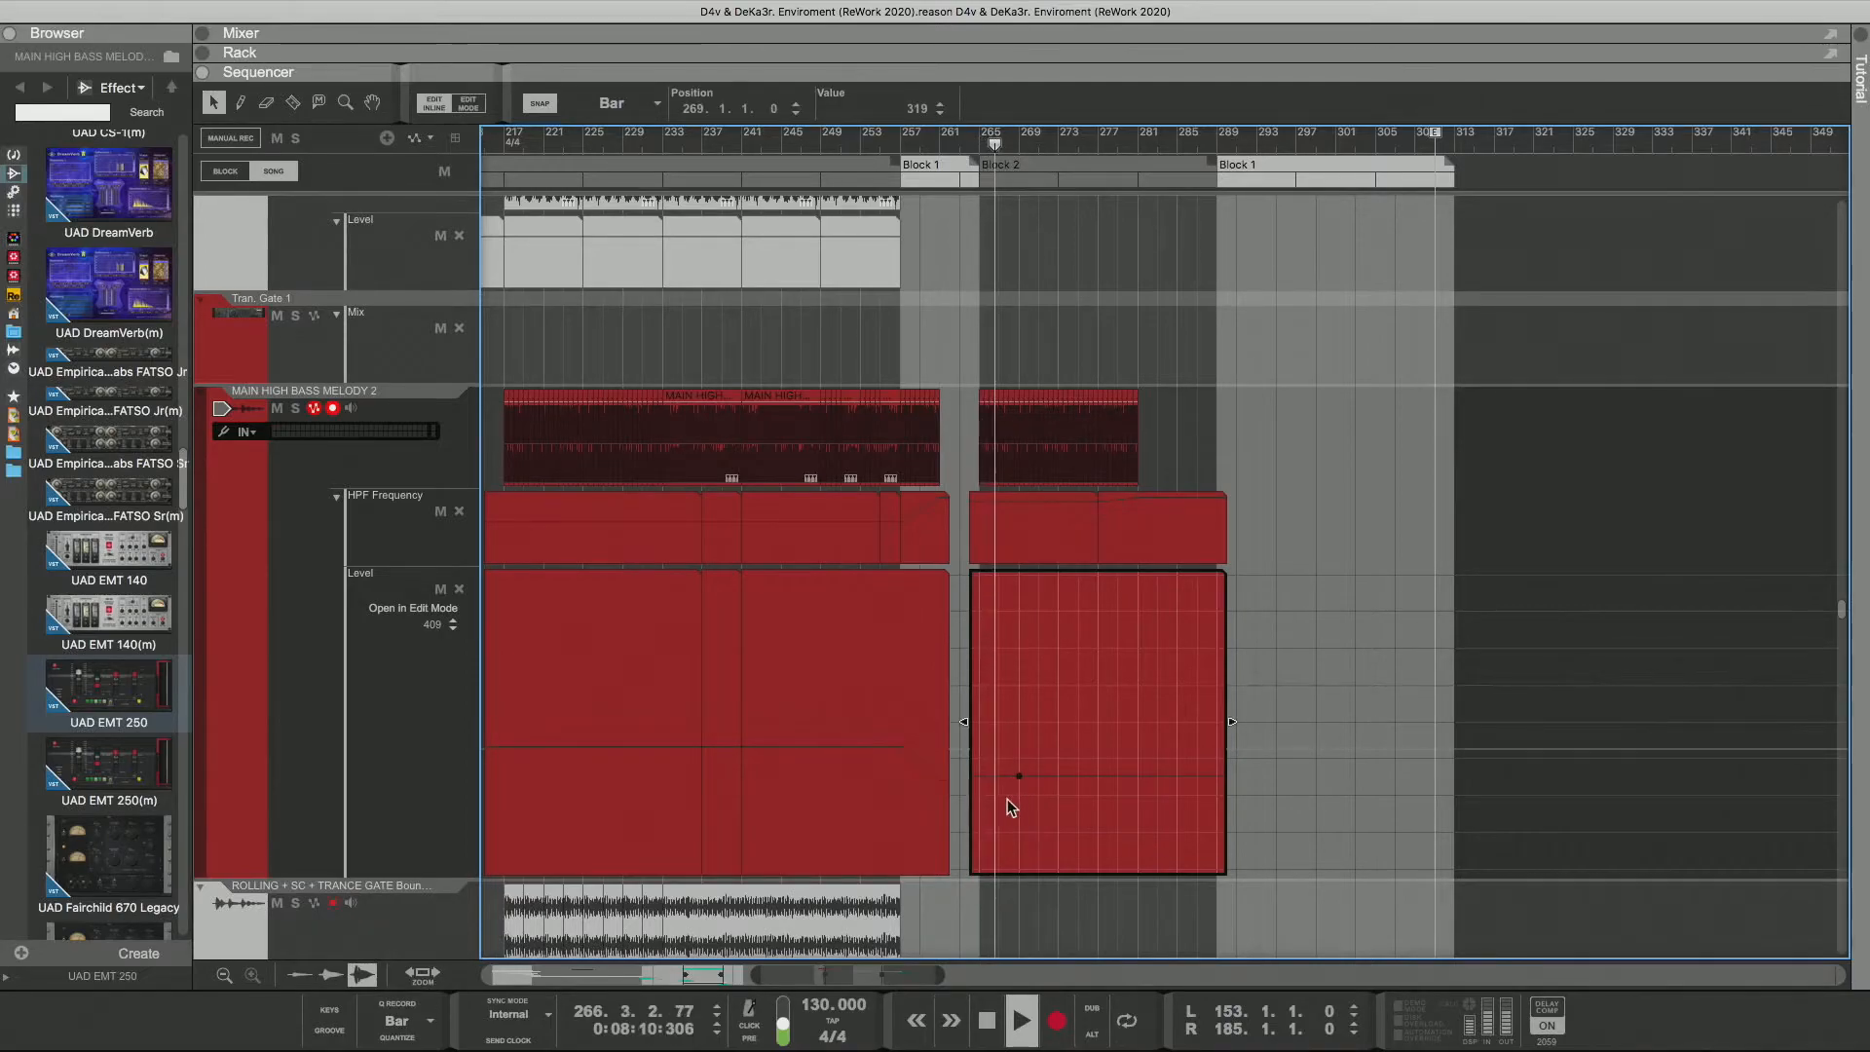
pyautogui.click(980, 773)
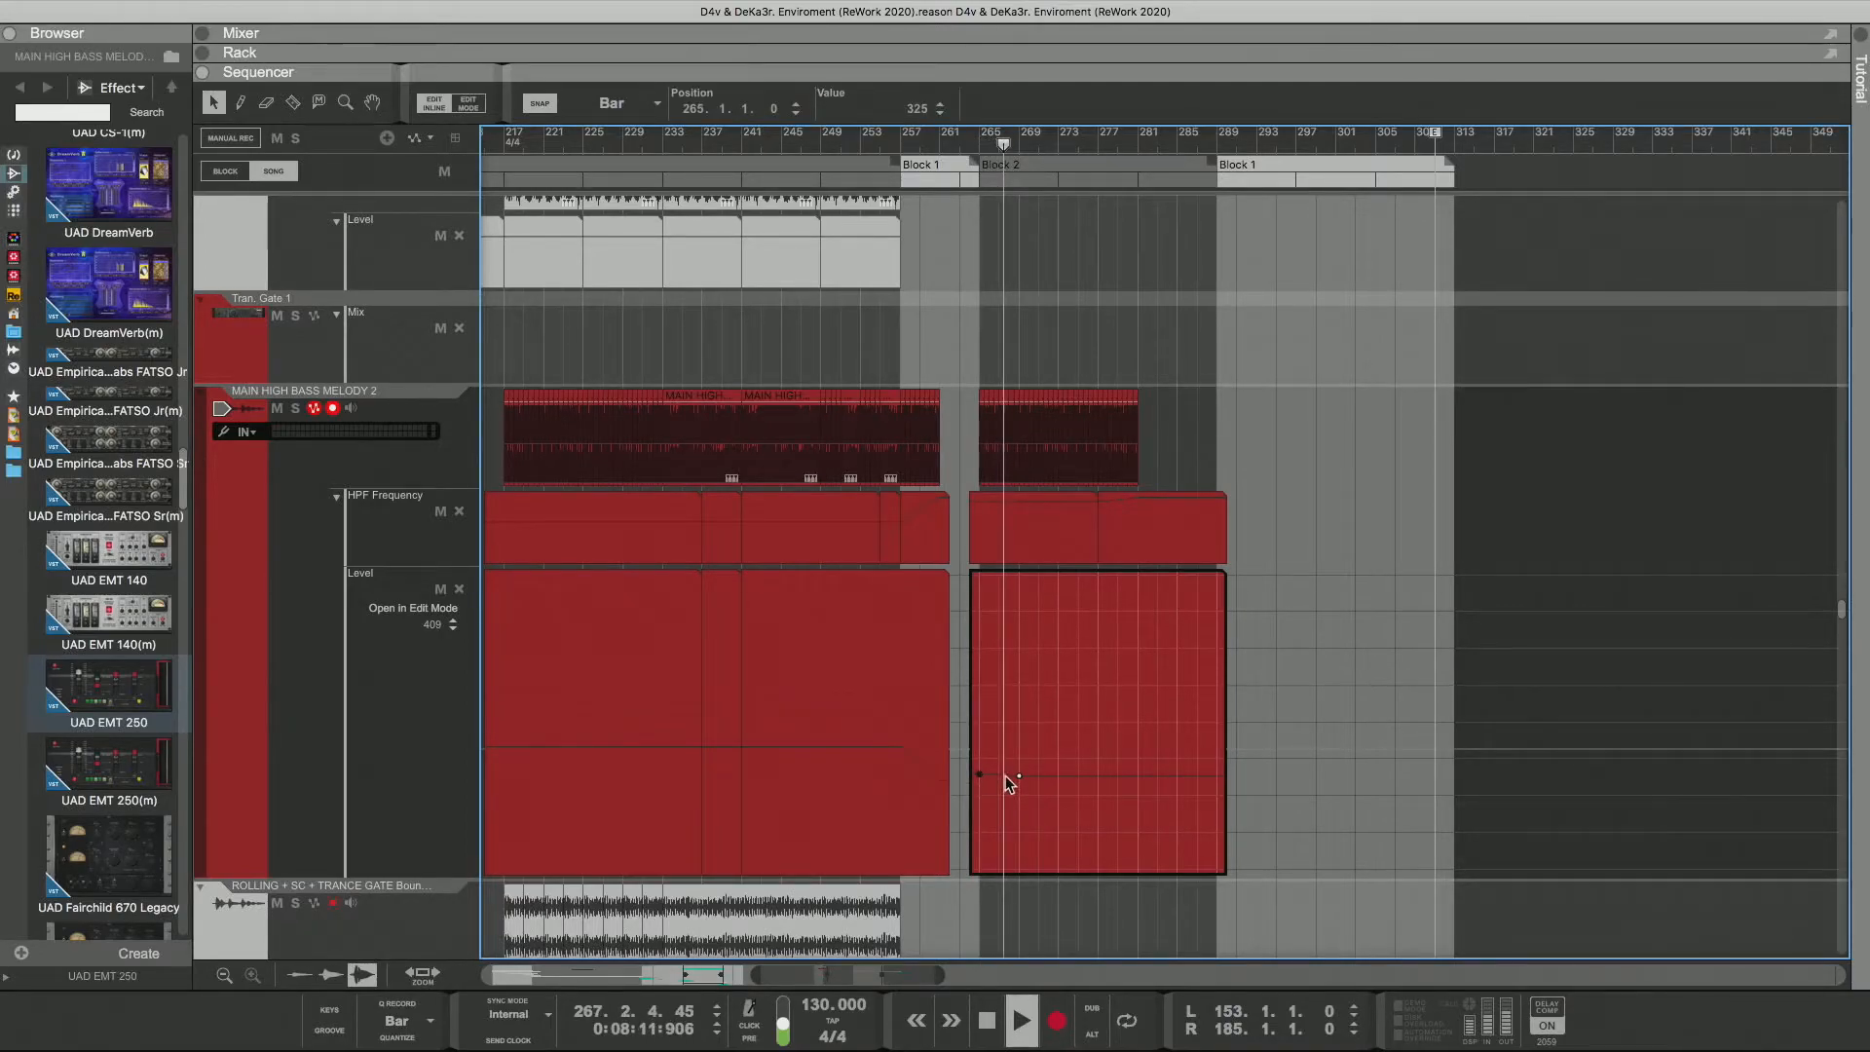
pyautogui.click(940, 113)
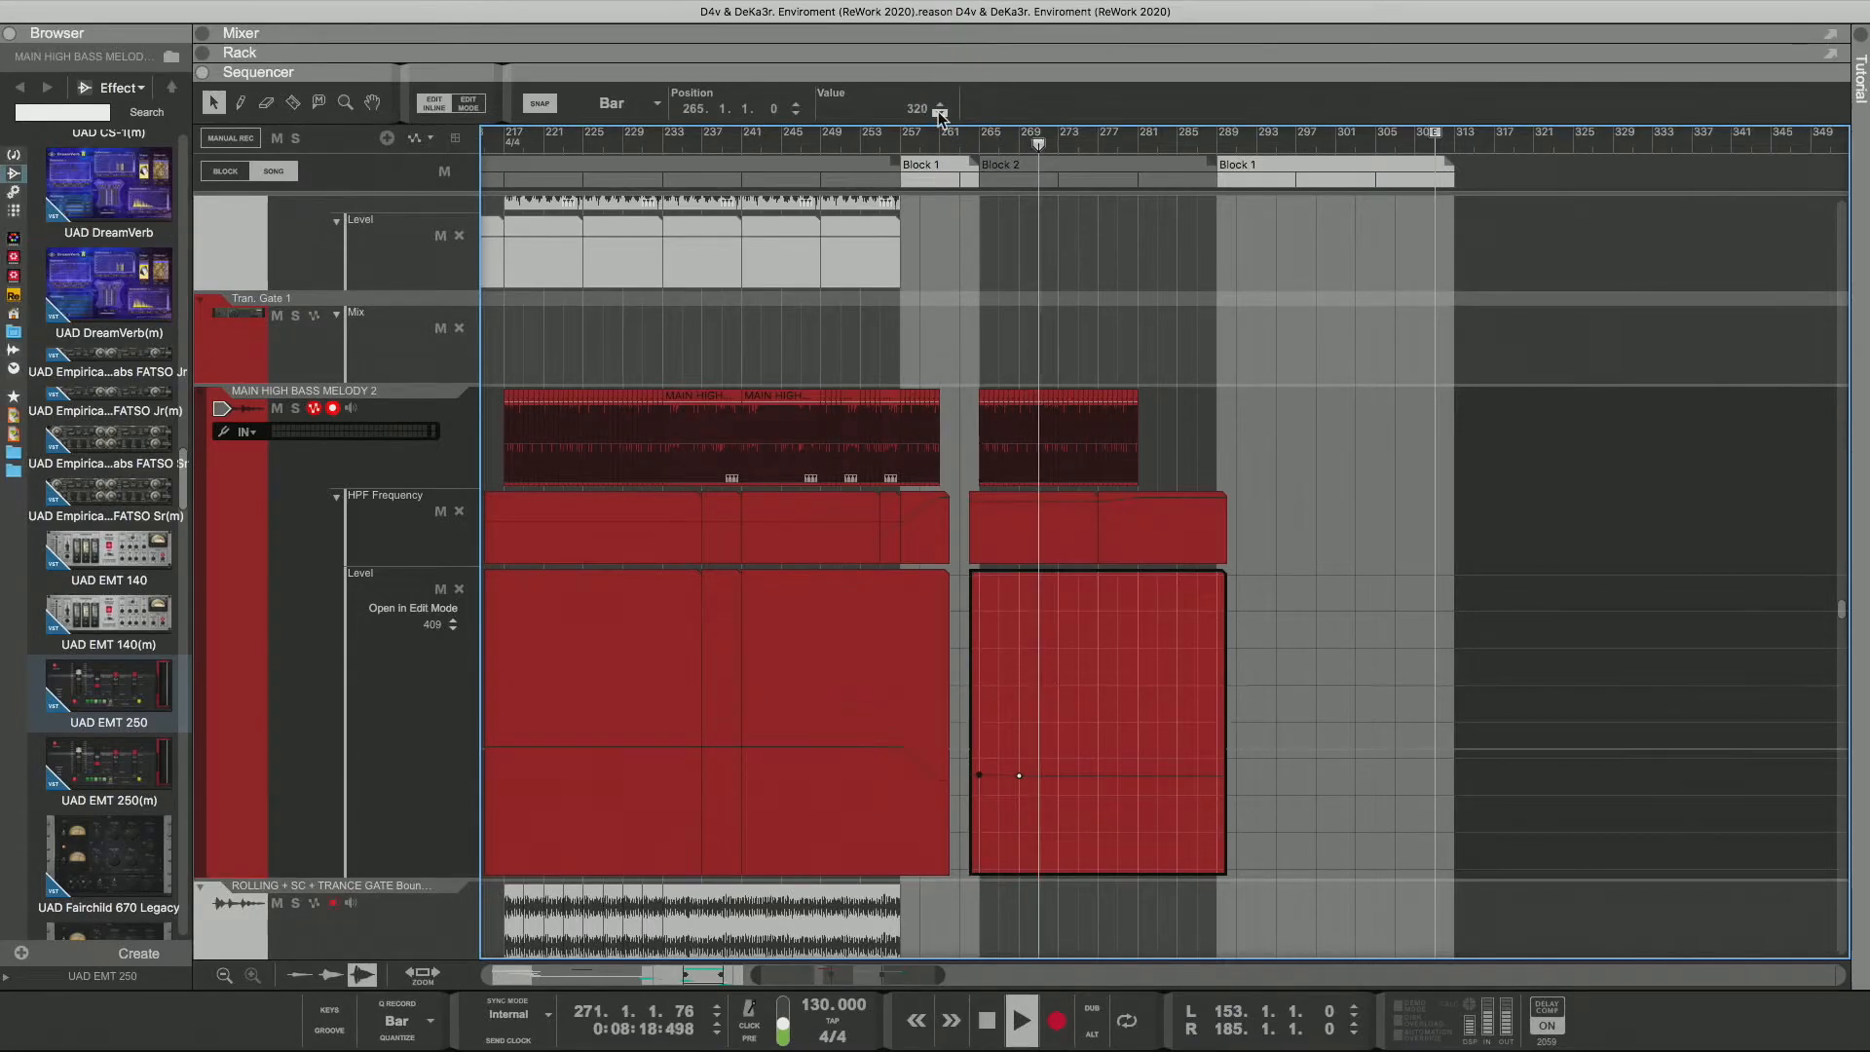
pyautogui.click(940, 113)
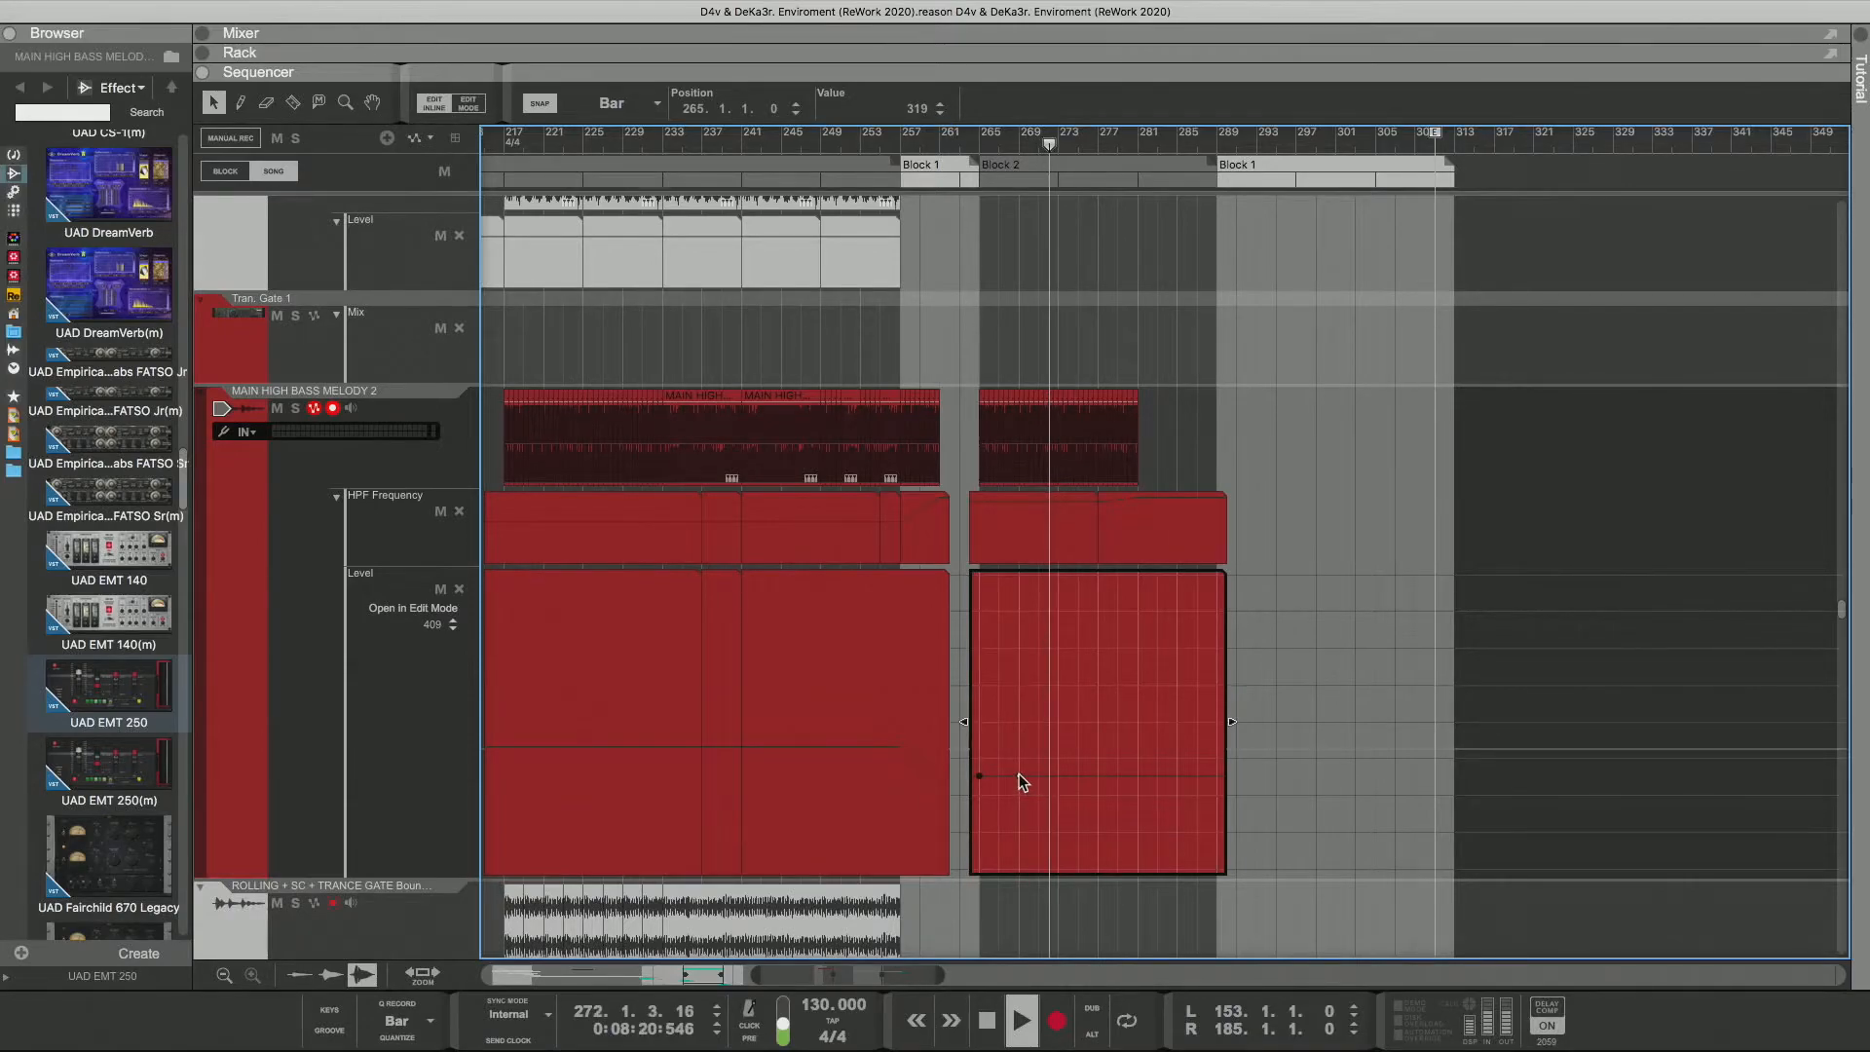
pyautogui.moveTo(1161, 802); pyautogui.dragTo(1374, 868)
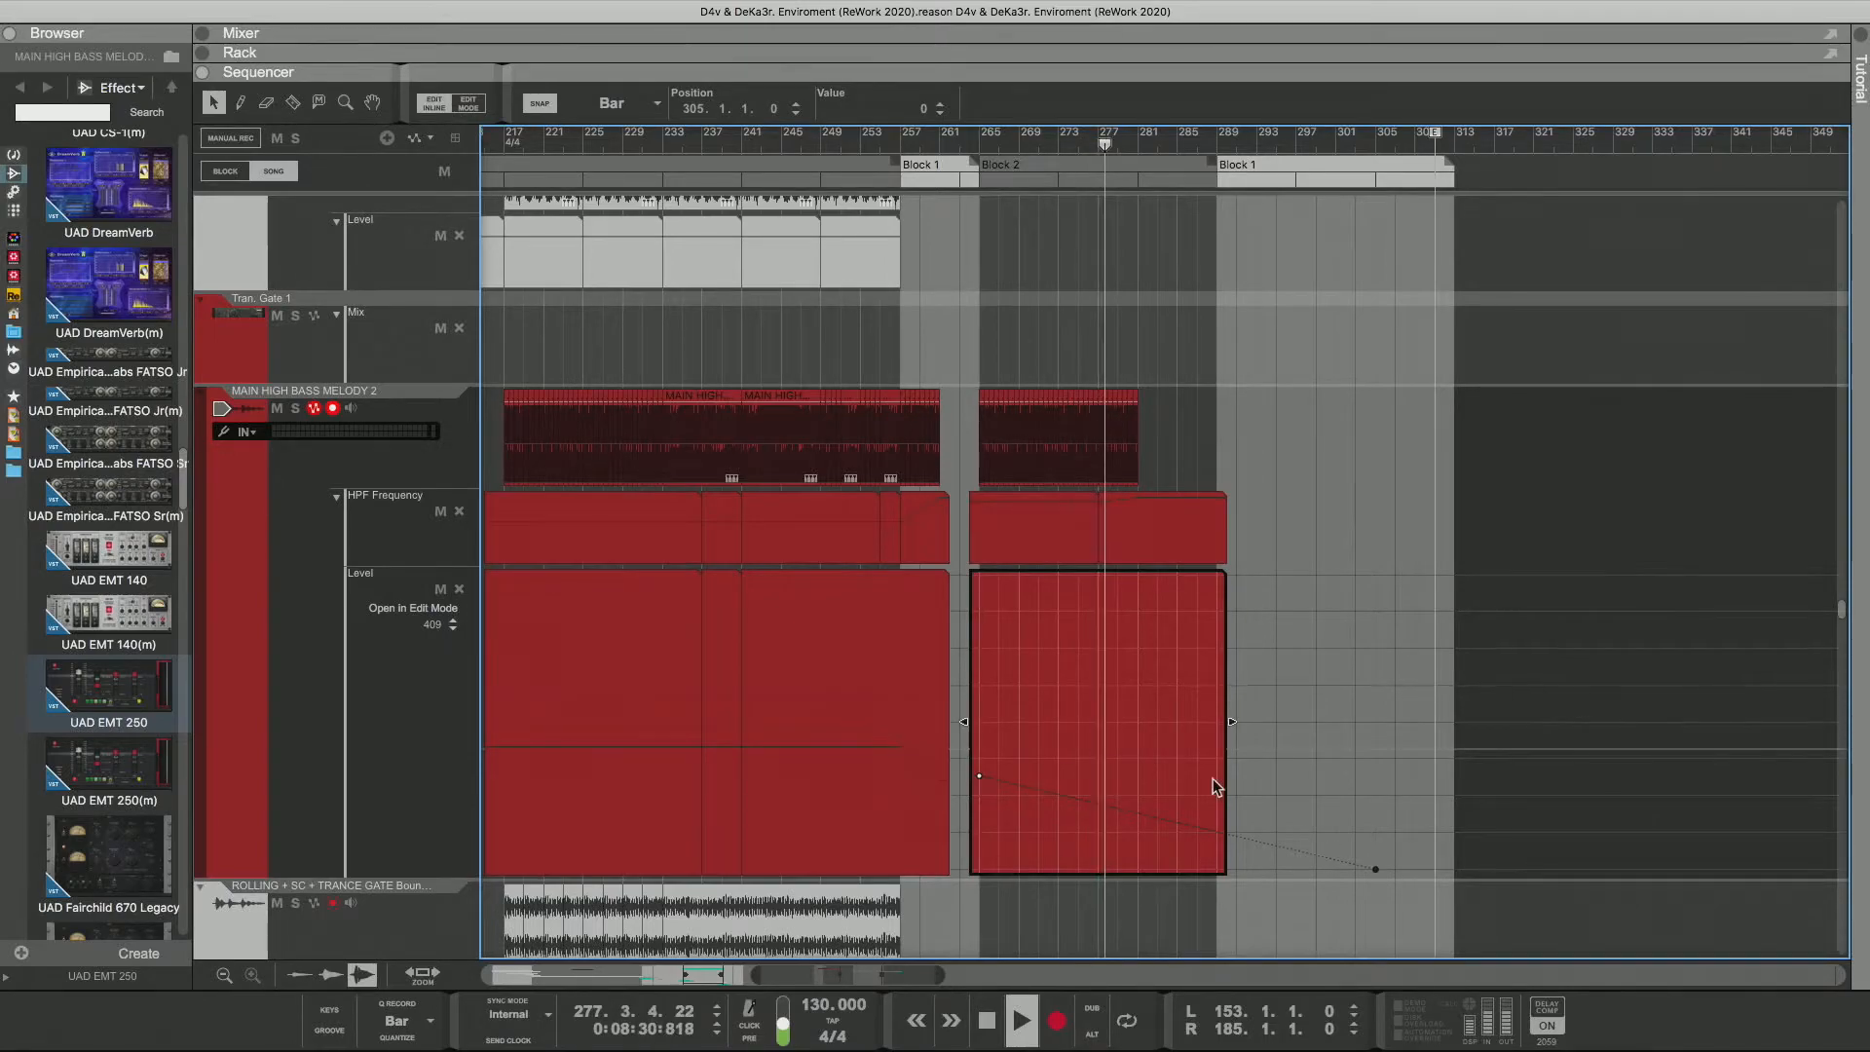
# Step: Mute the ROLLING + SC + TRANCE GATE track and move MAIN HIGH BASS MELODY 2's zero Level point to bar 297
pyautogui.scroll(-5, 688, 630)
pyautogui.scroll(1, 688, 631)
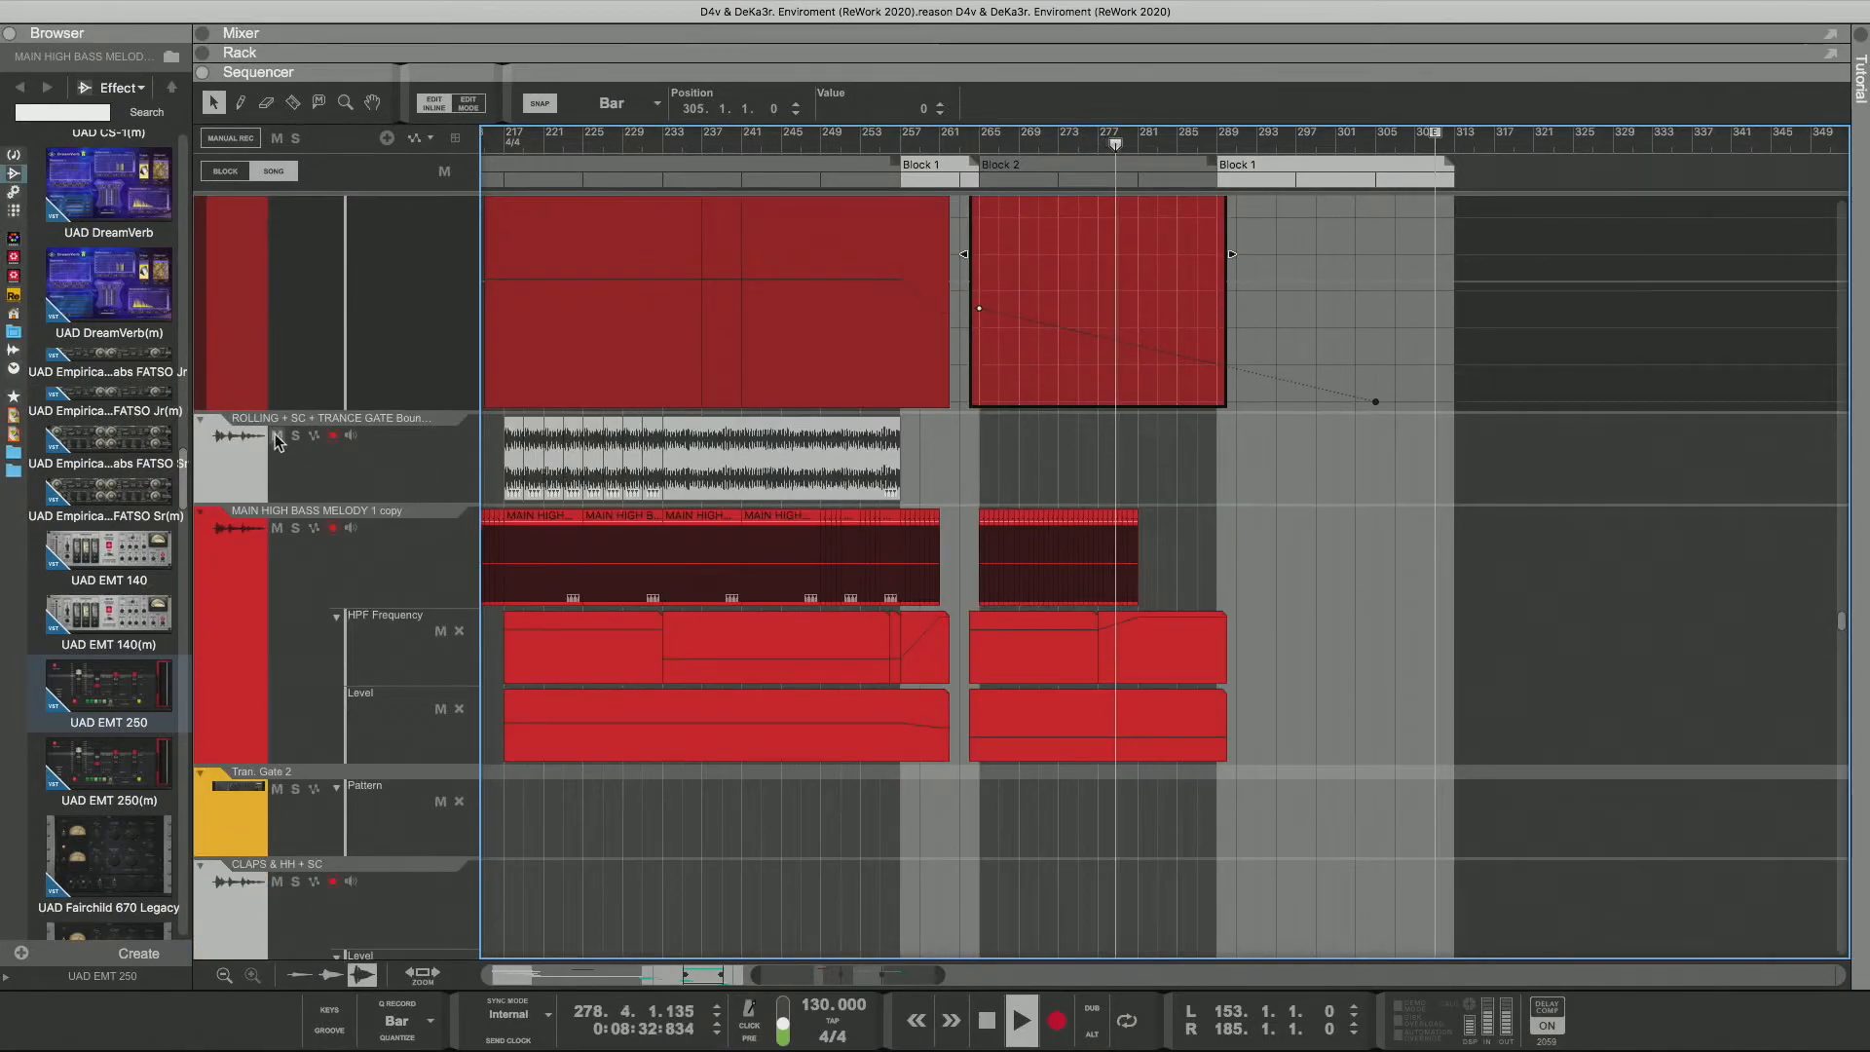
pyautogui.click(276, 435)
pyautogui.scroll(3, 922, 279)
pyautogui.click(971, 139)
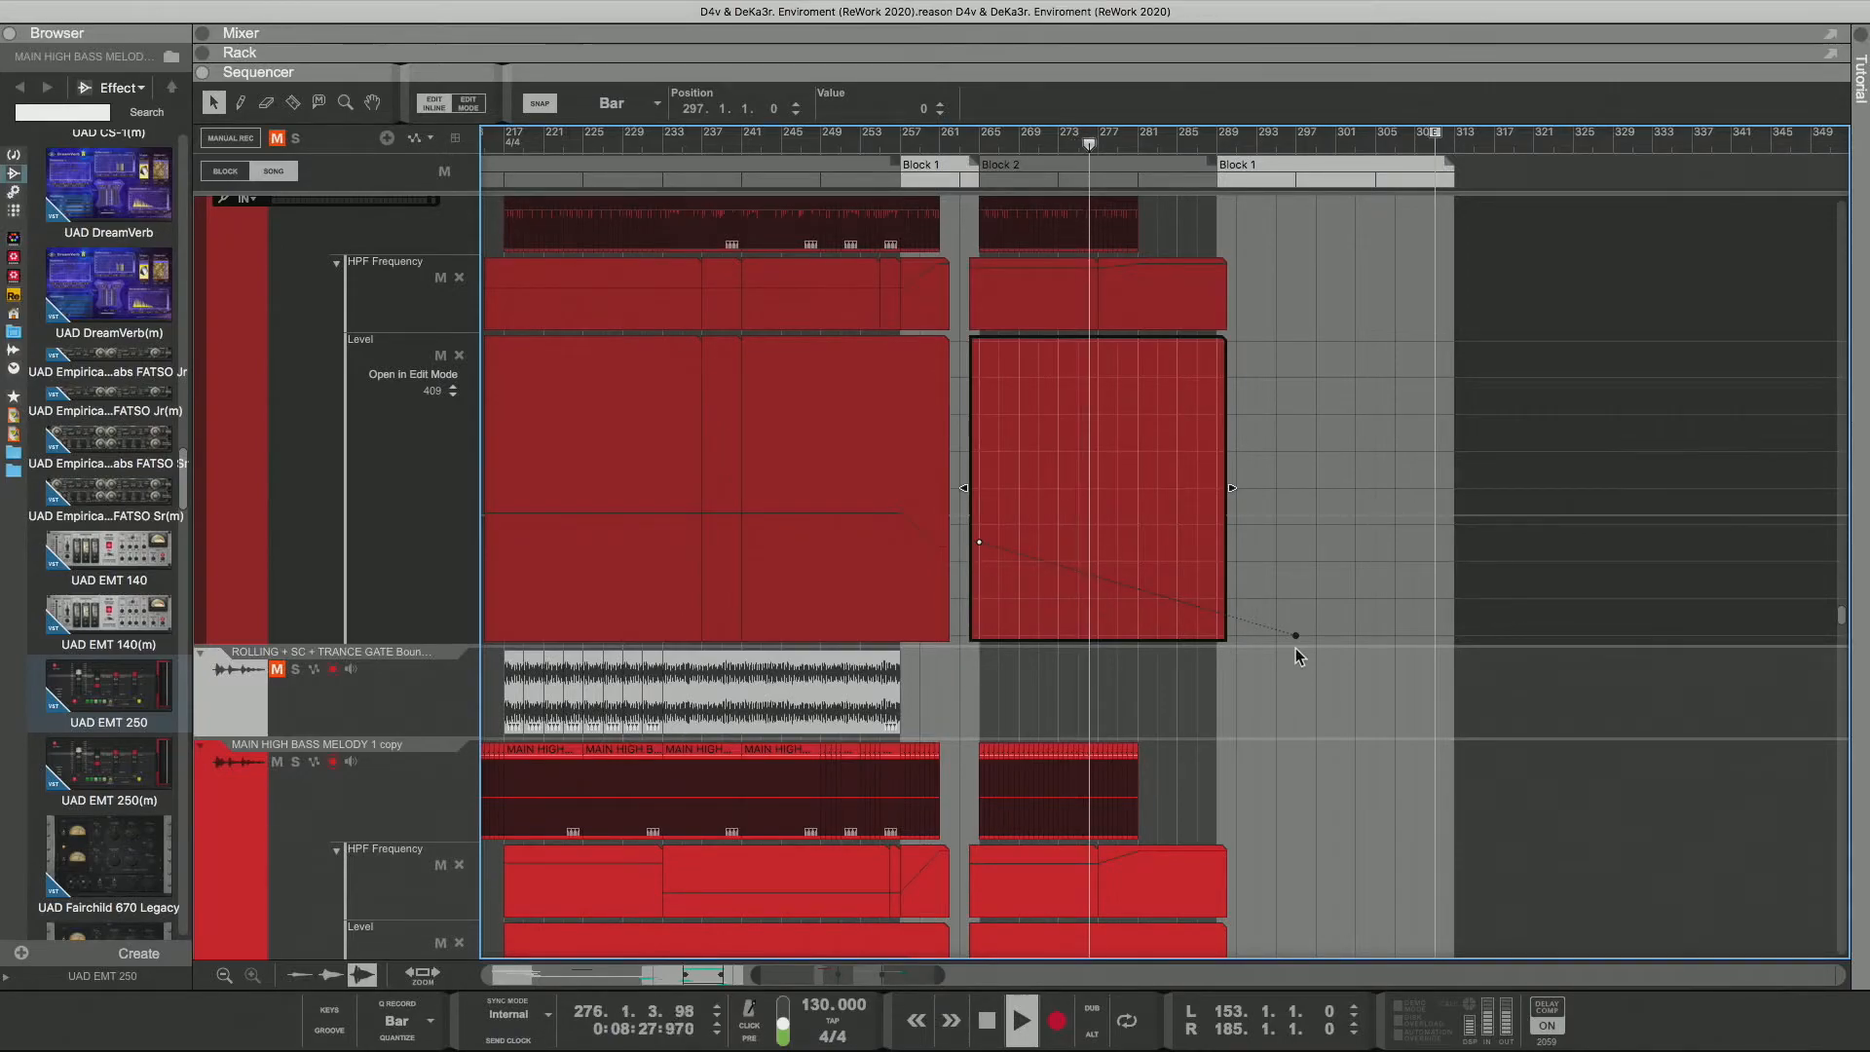
pyautogui.scroll(-1, 1296, 657)
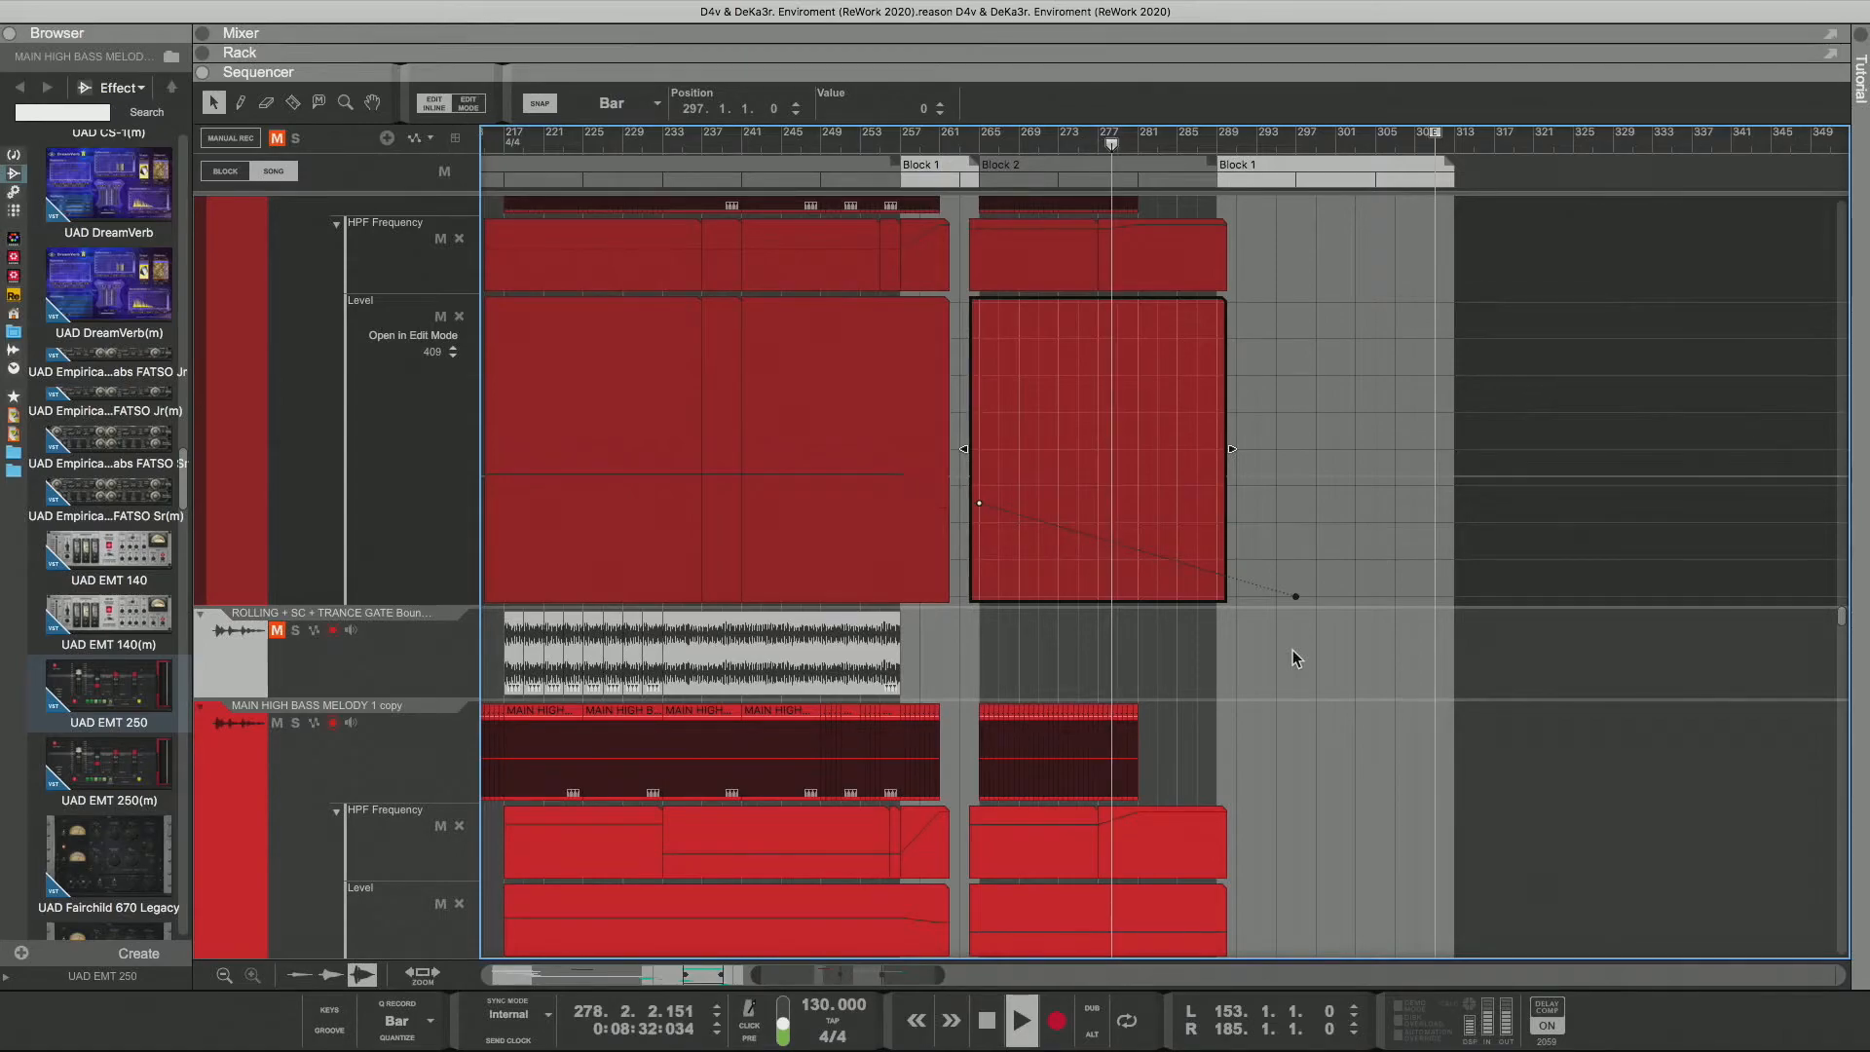
pyautogui.scroll(3, 1296, 657)
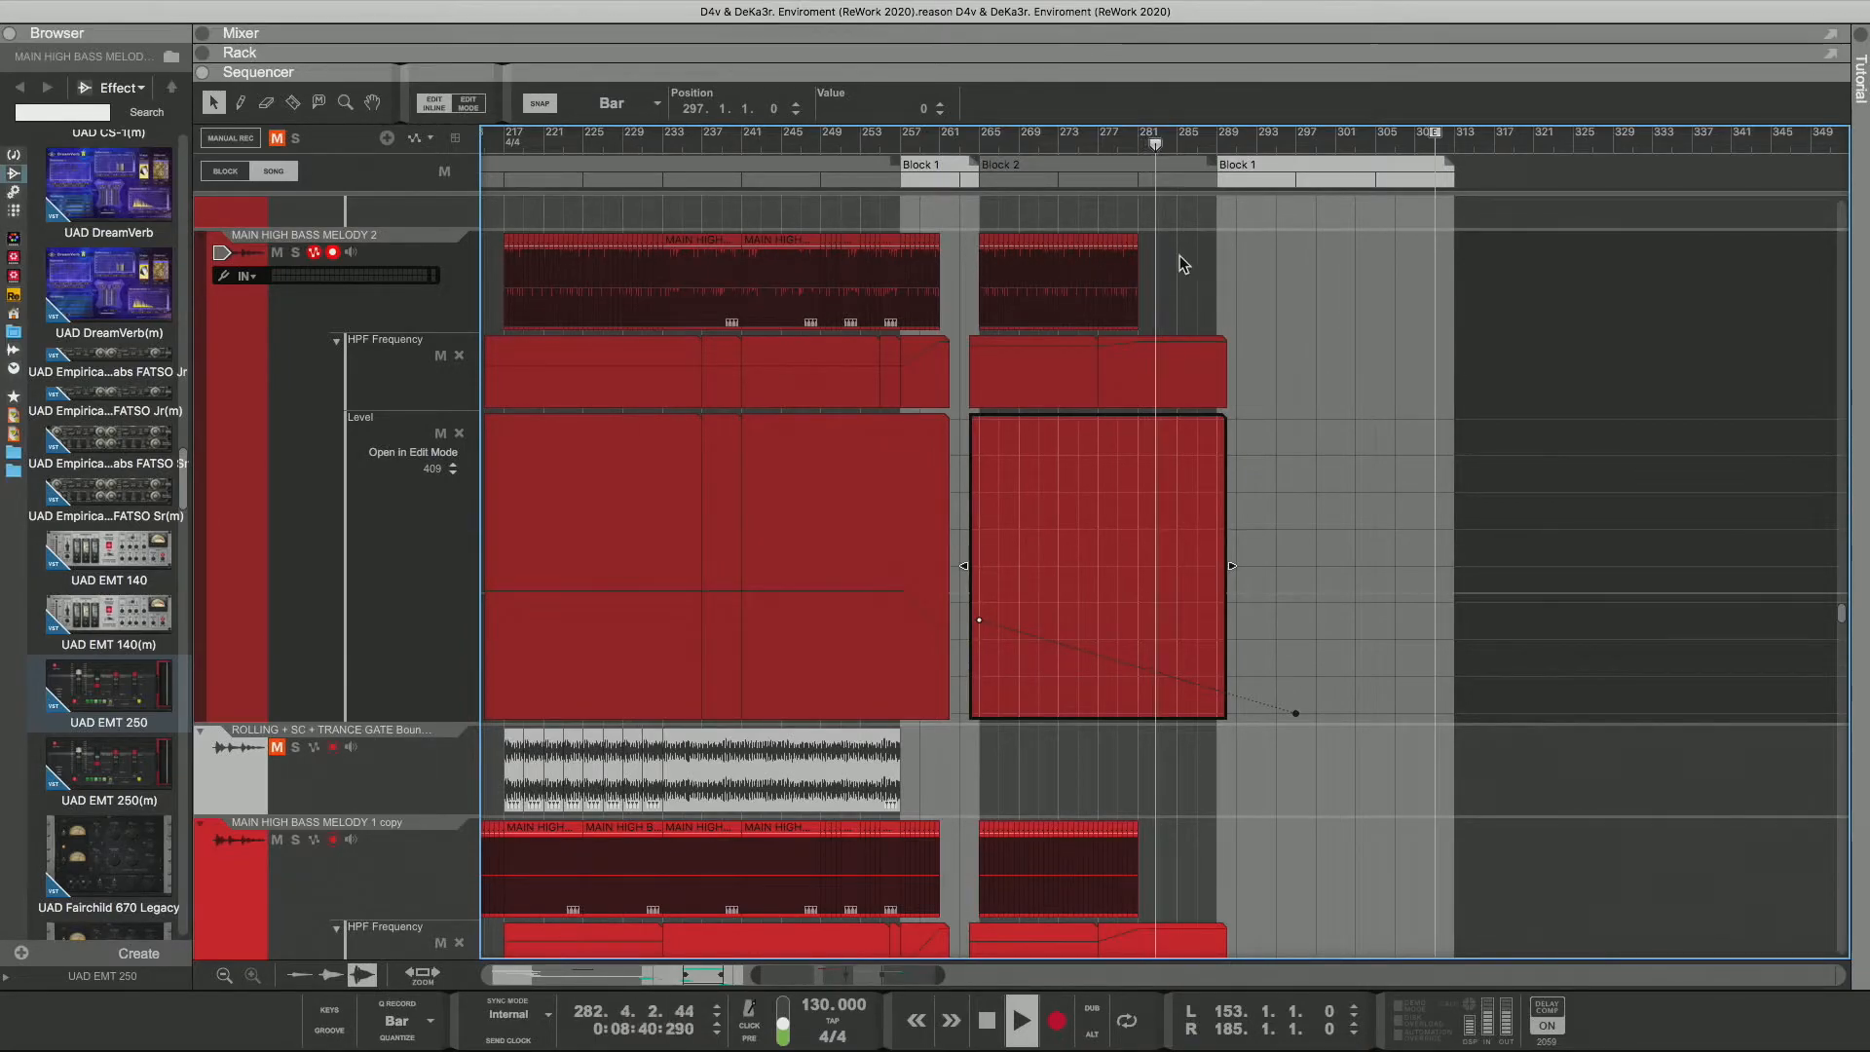
pyautogui.moveTo(1177, 261); pyautogui.dragTo(1096, 278)
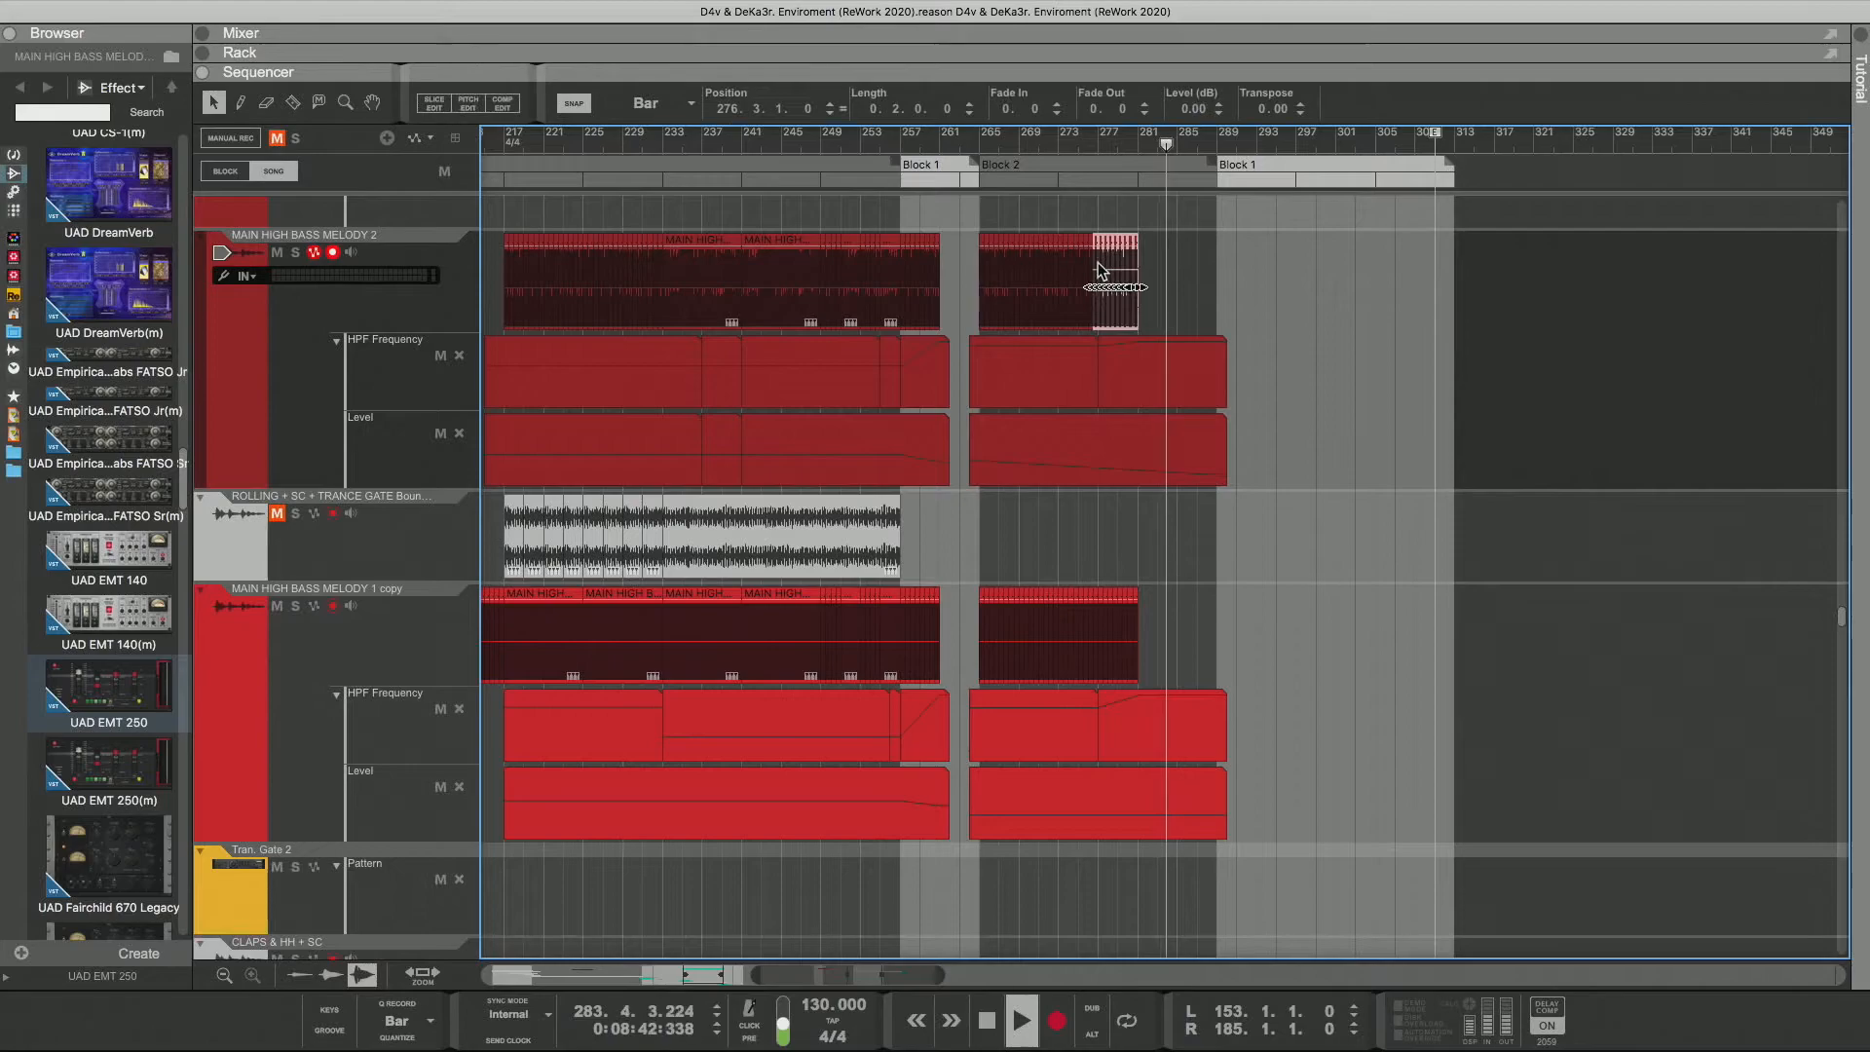
pyautogui.hotkey('ctrl', 'd')
pyautogui.click(1152, 249)
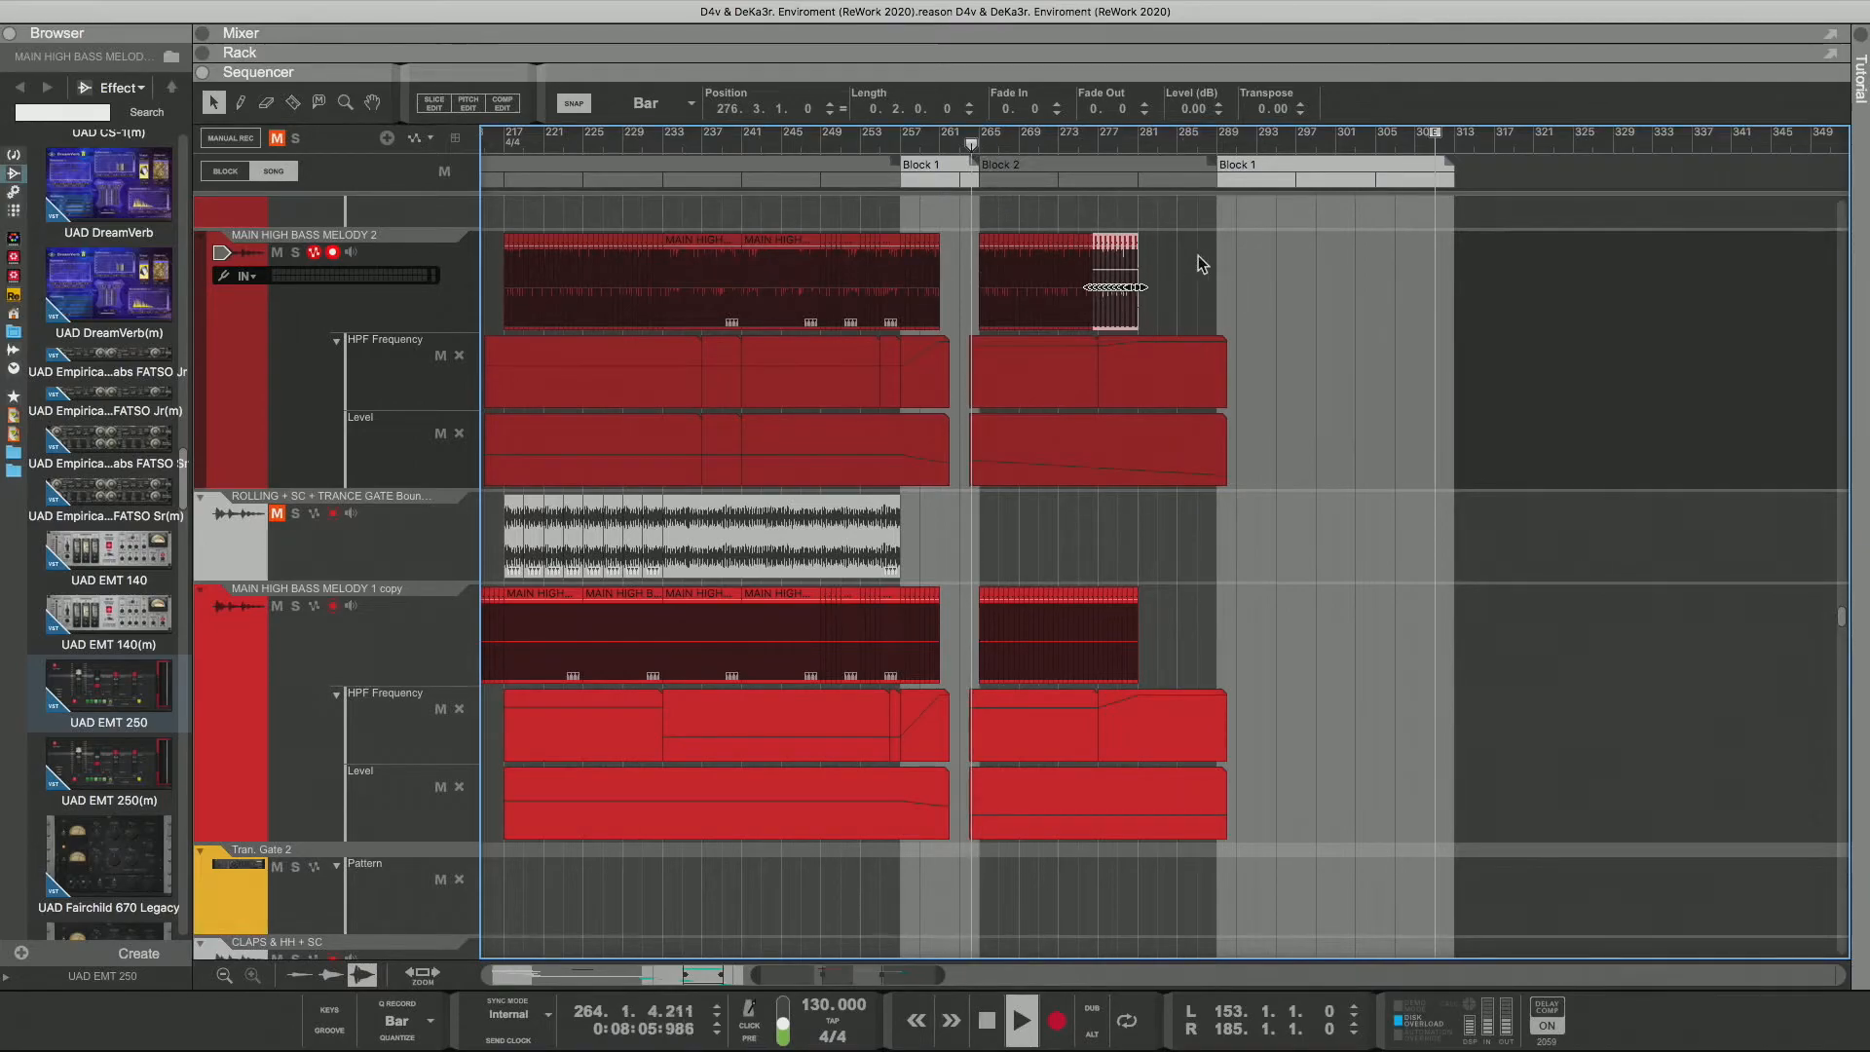
pyautogui.press('Delete')
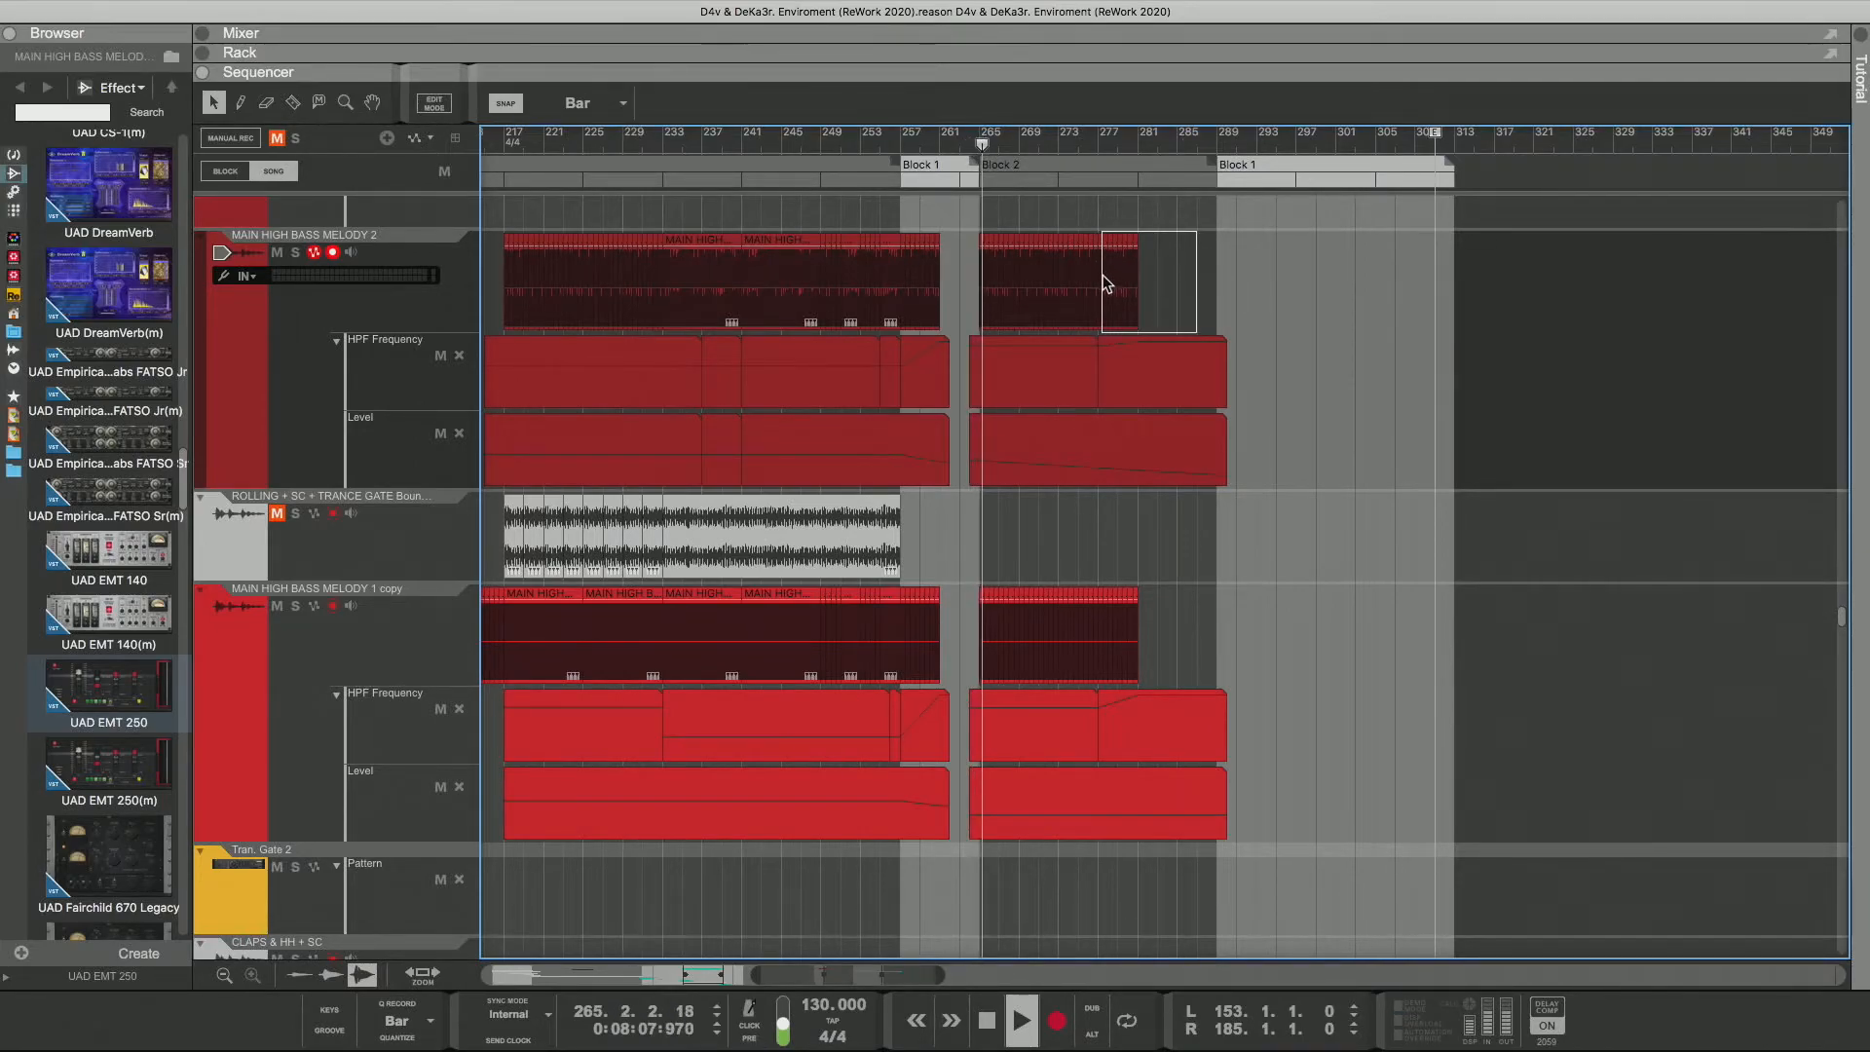
# Step: Duplicate the last four bars of MAIN HIGH BASS MELODY 2's Block 2 audio twice to fill bars 281 to 289
pyautogui.click(1125, 287)
pyautogui.press('super+d')
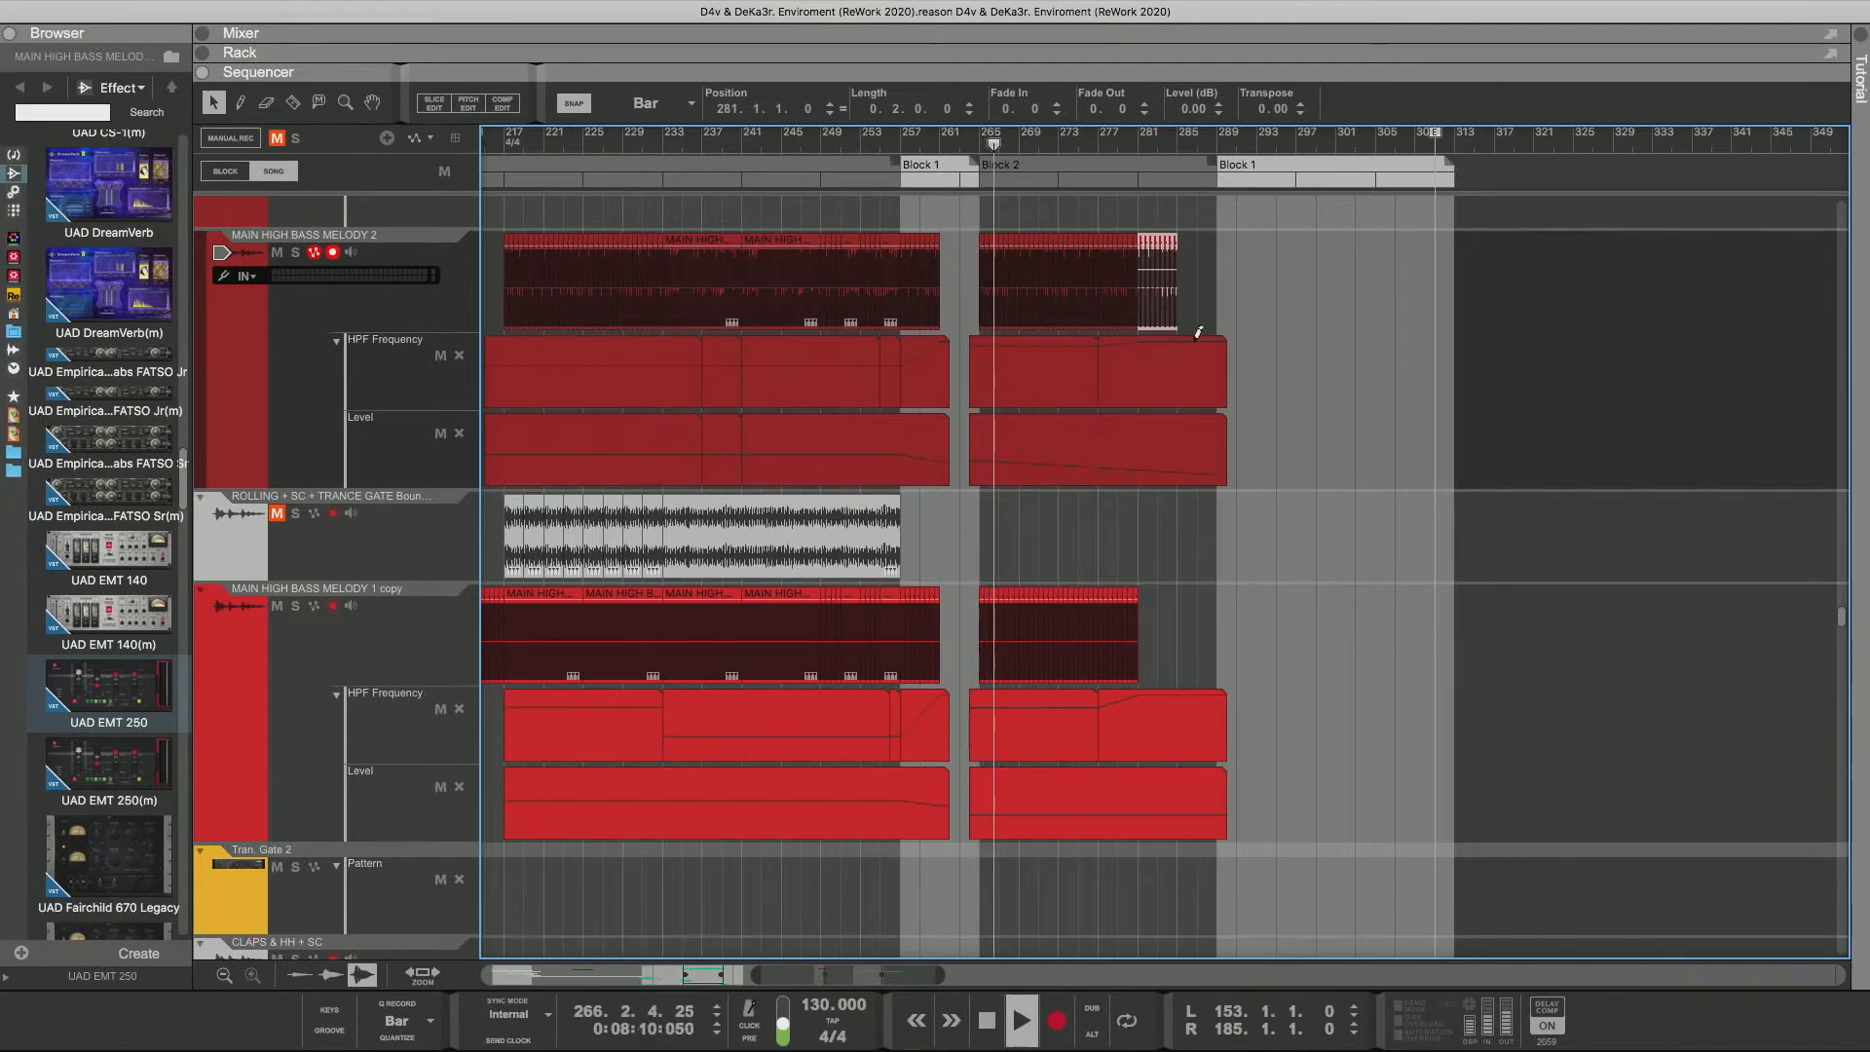
pyautogui.press('super+d')
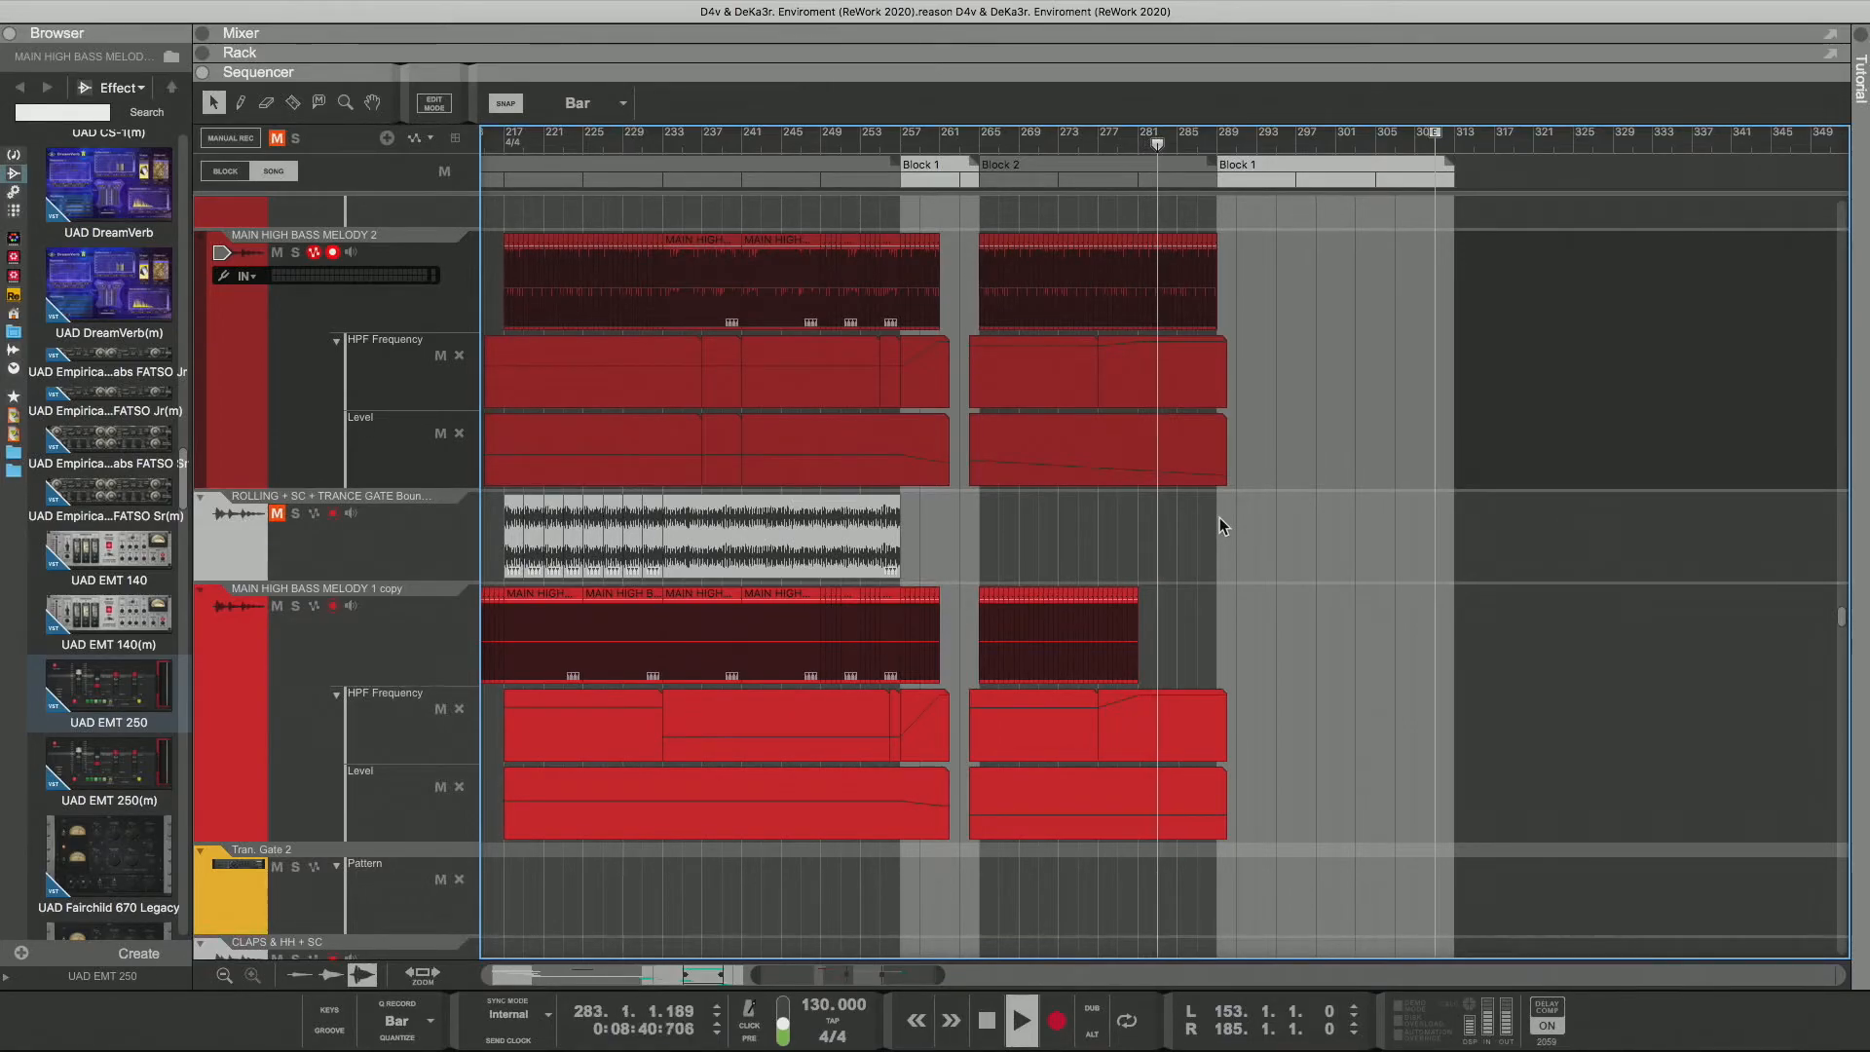
# Step: Draw a Level automation point of 109 at bar 282 in MAIN HIGH BASS MELODY 2's Block 2 clip
pyautogui.doubleClick(1198, 459)
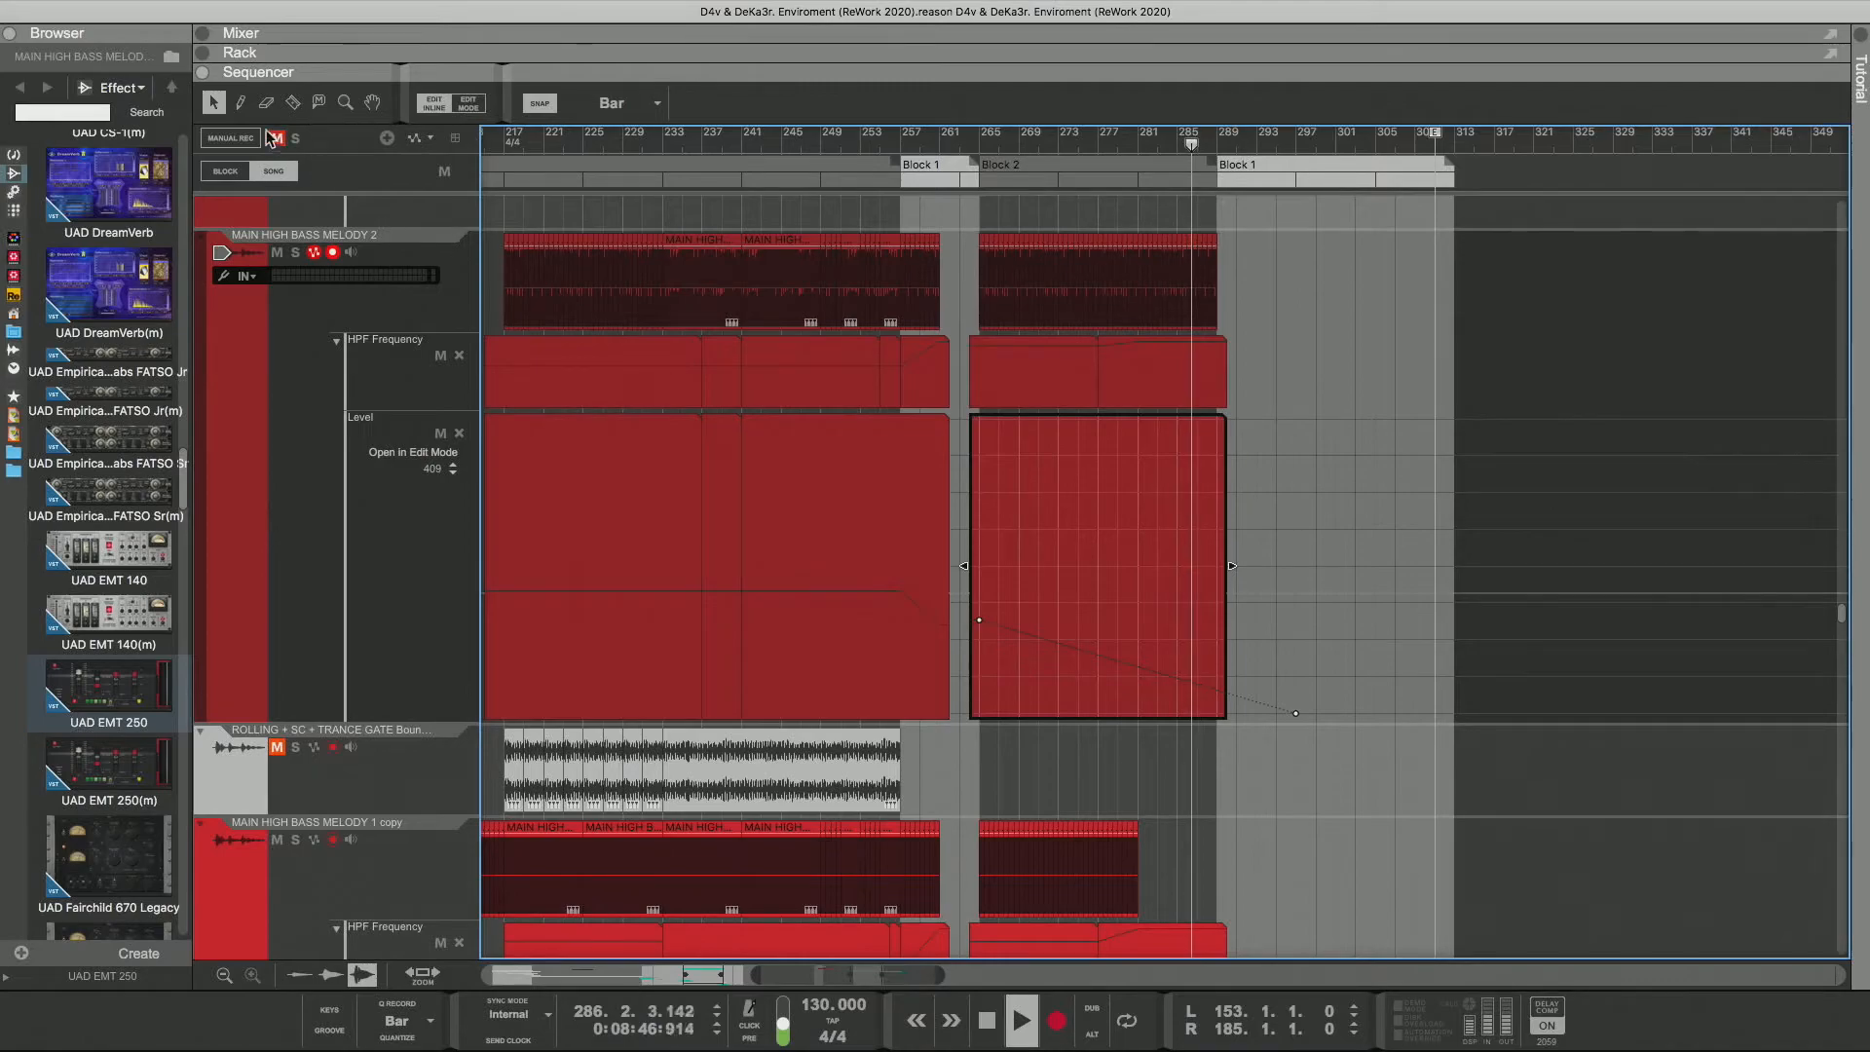
pyautogui.click(240, 101)
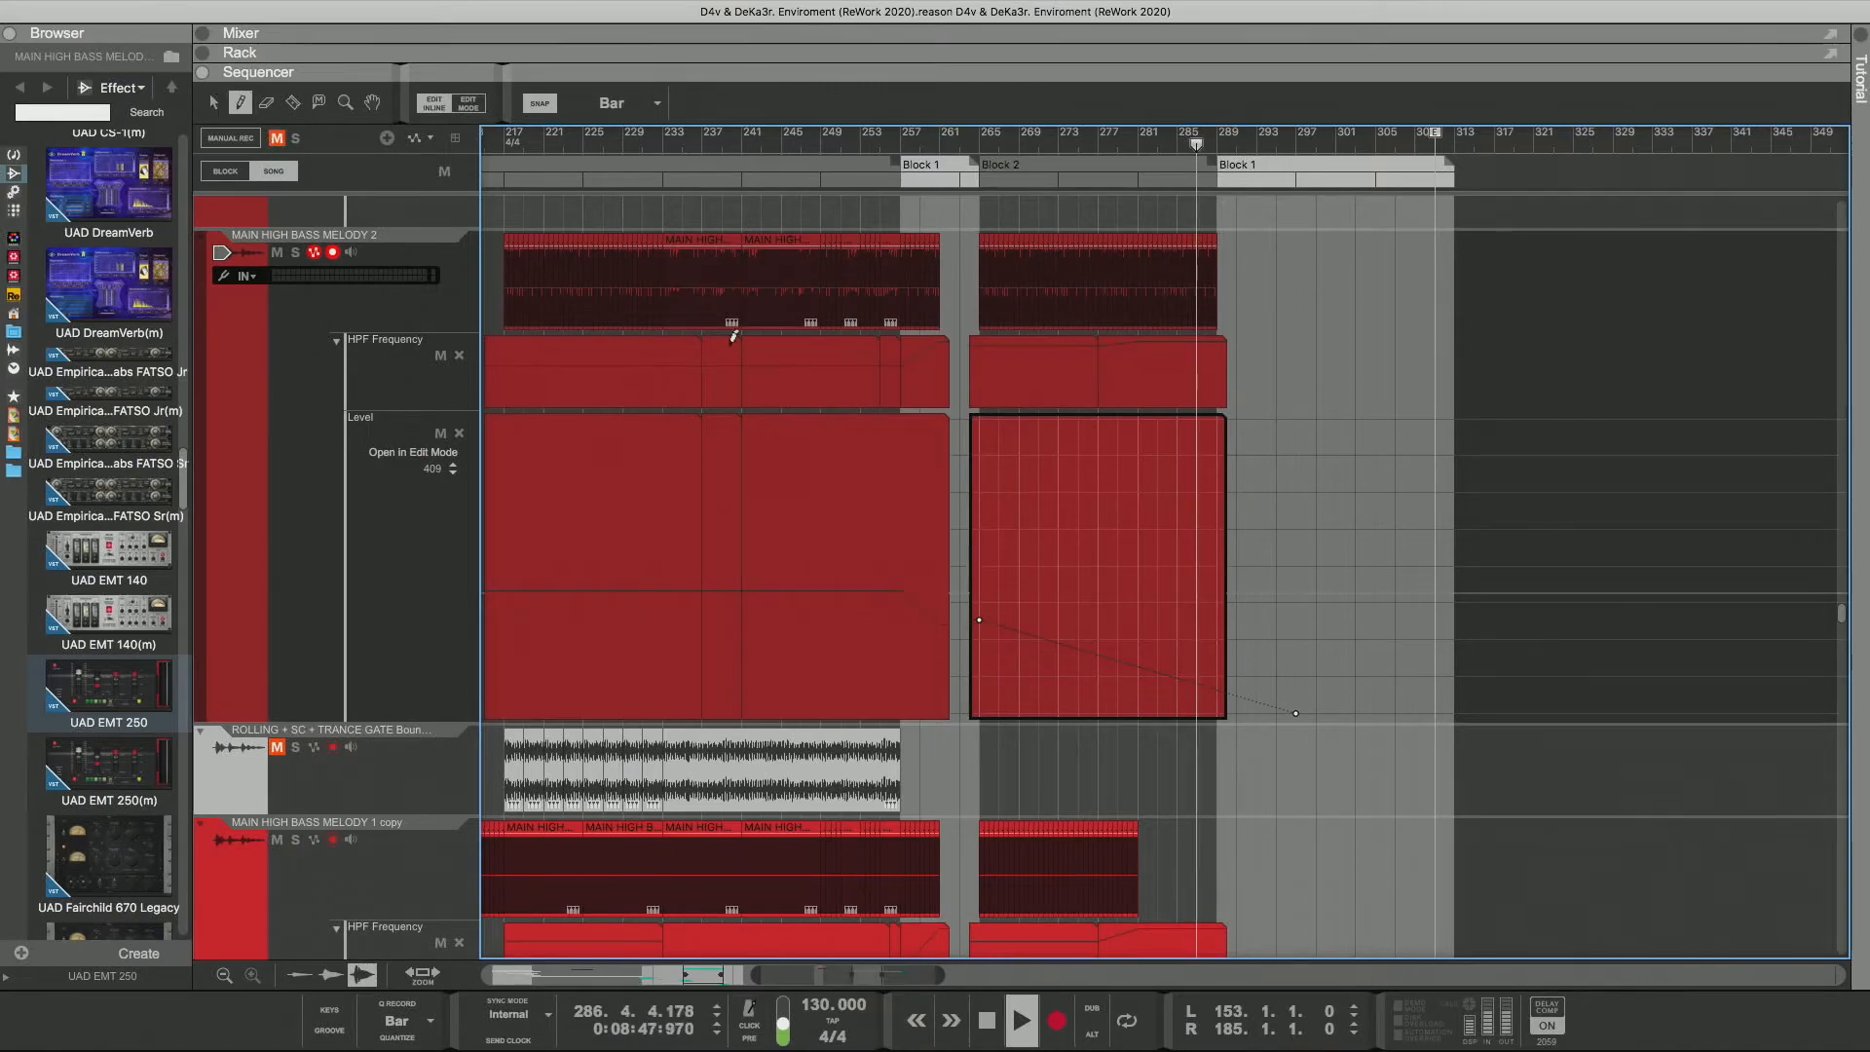
pyautogui.click(1149, 672)
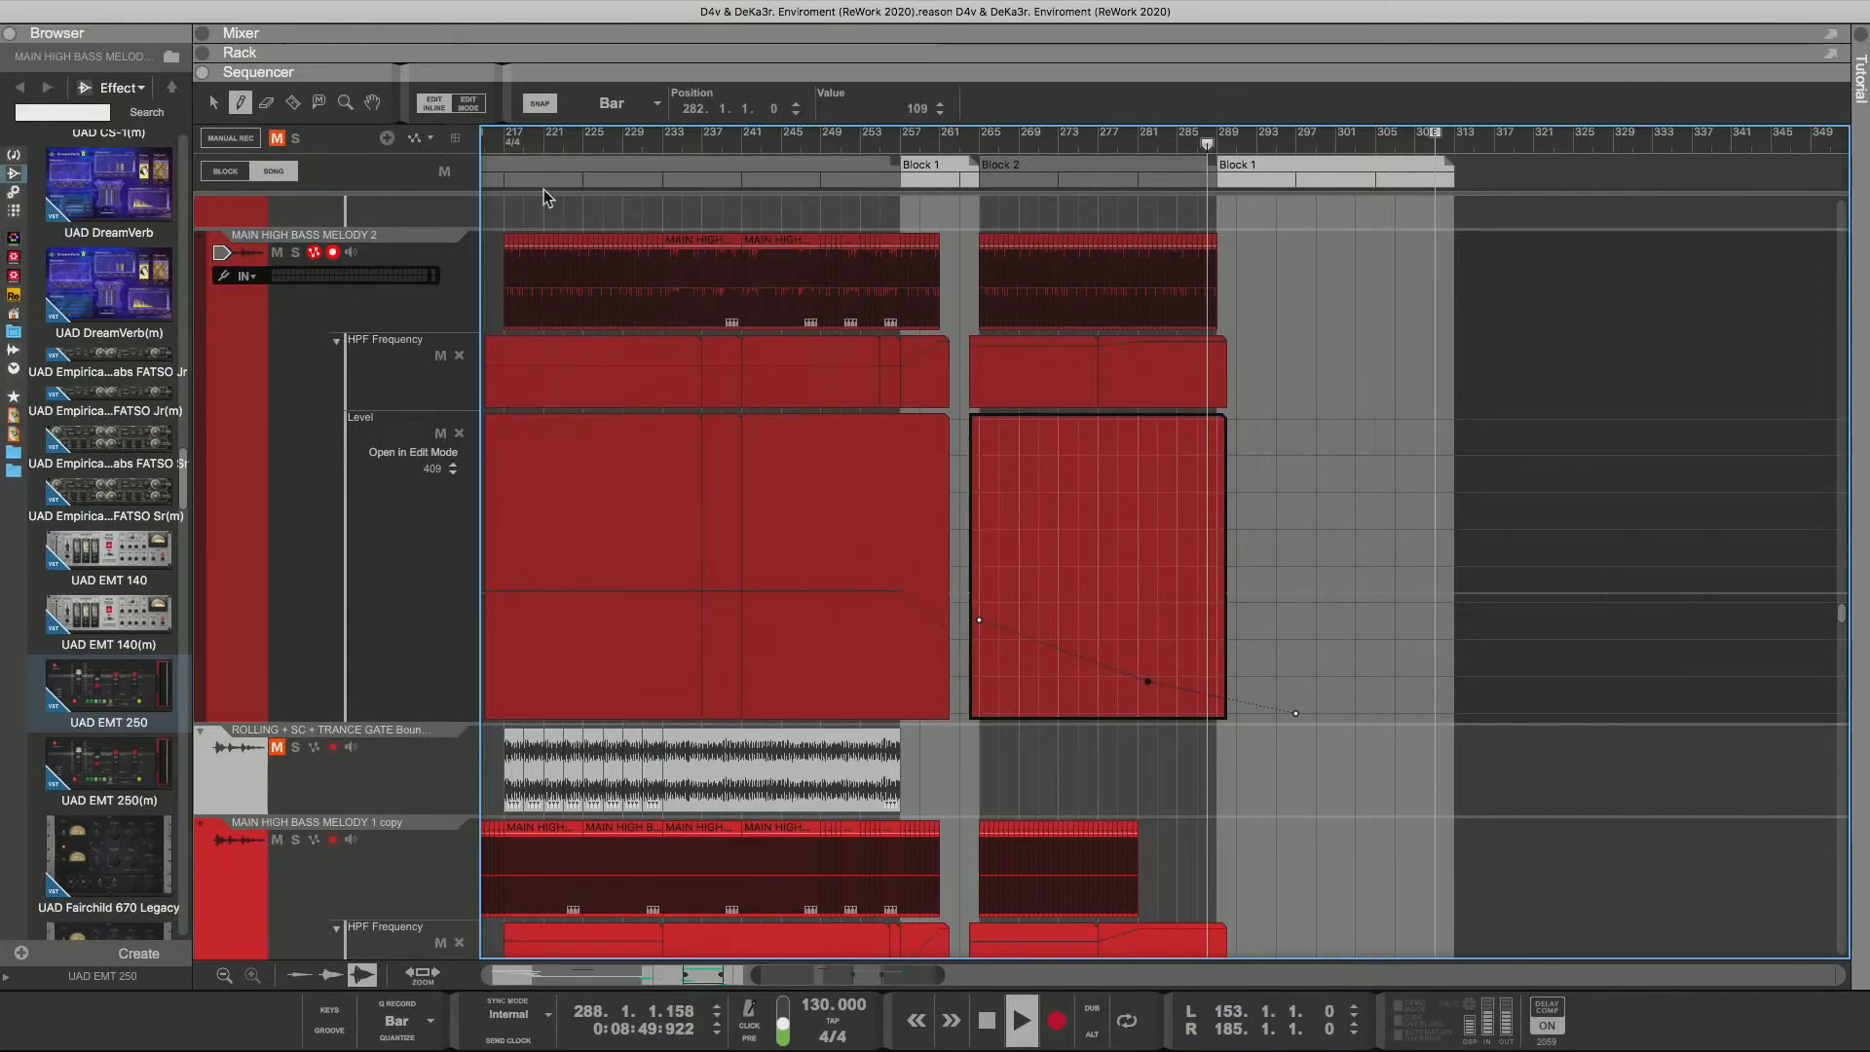
# Step: Undo the Level point added at bar 282 and restart playback just before Block 2
pyautogui.press('super+z')
pyautogui.click(215, 103)
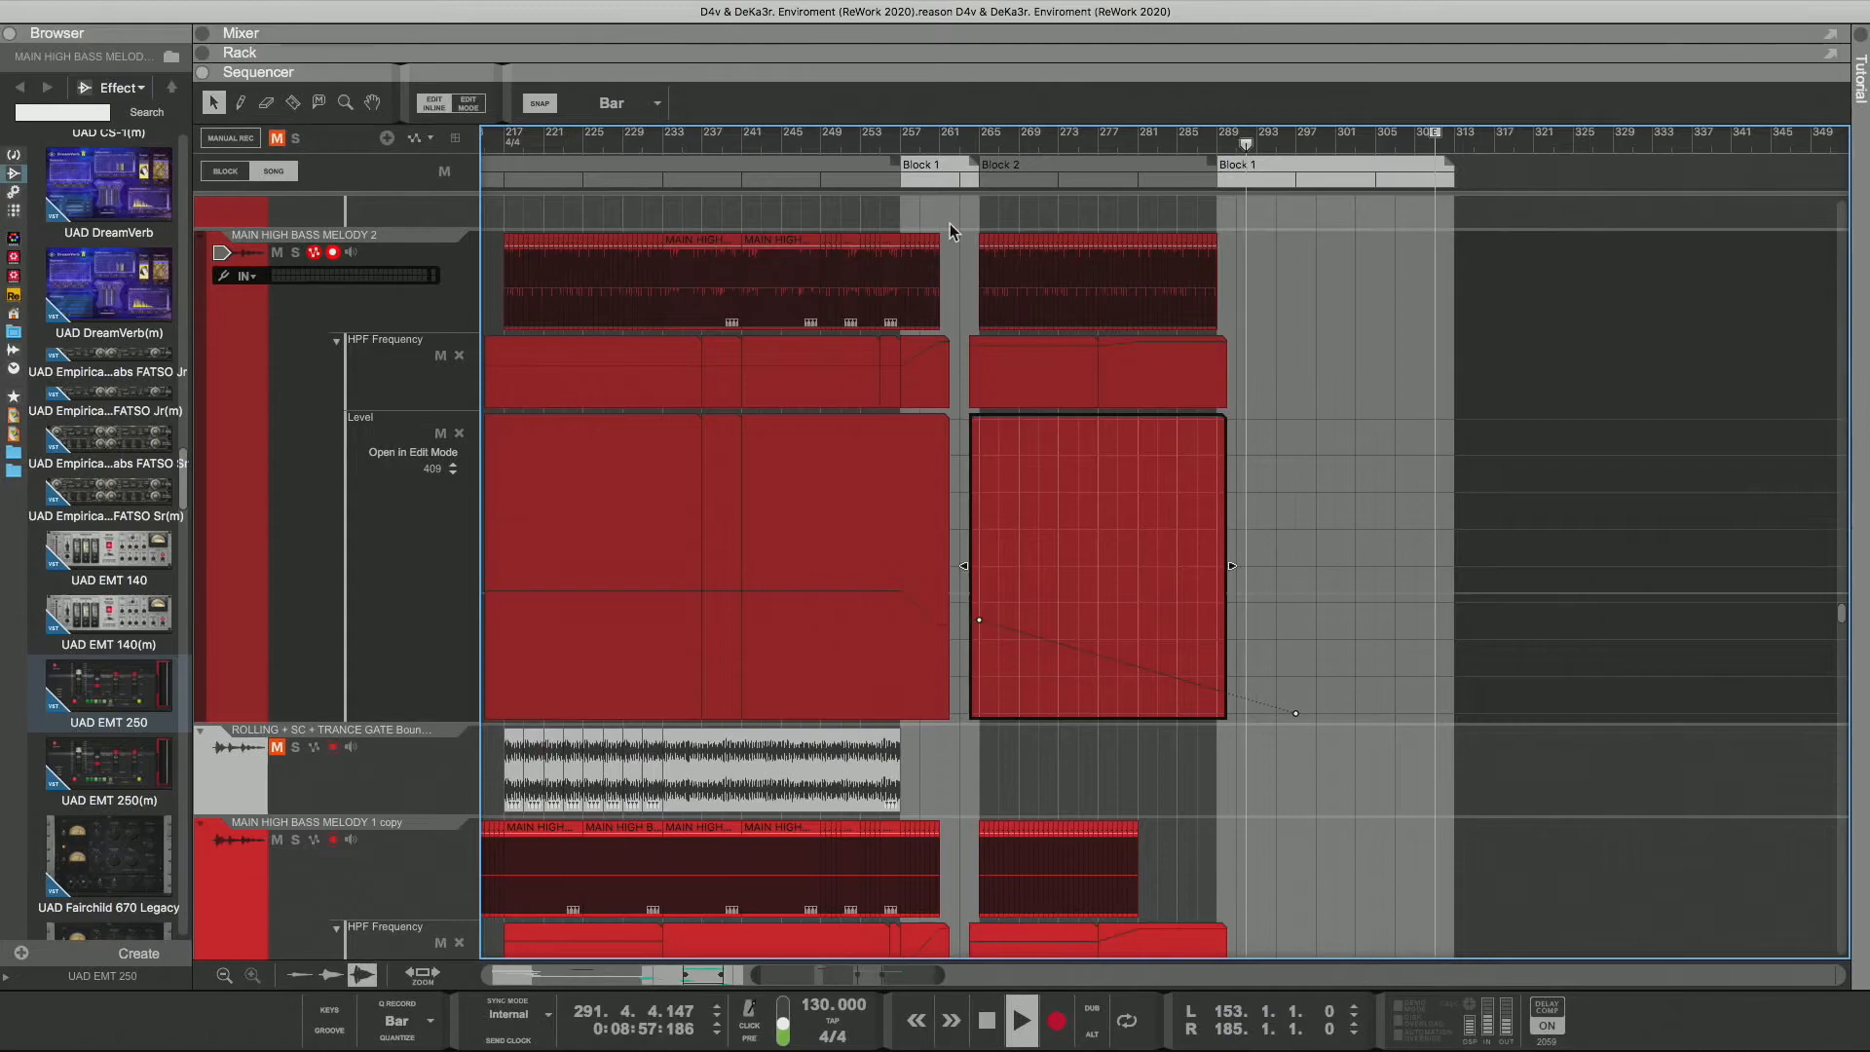
pyautogui.click(968, 138)
# Step: Unmute the ROLLING + SC + TRANCE GATE track and audition it briefly soloed, playing from about bar 251
pyautogui.scroll(-4, 1091, 439)
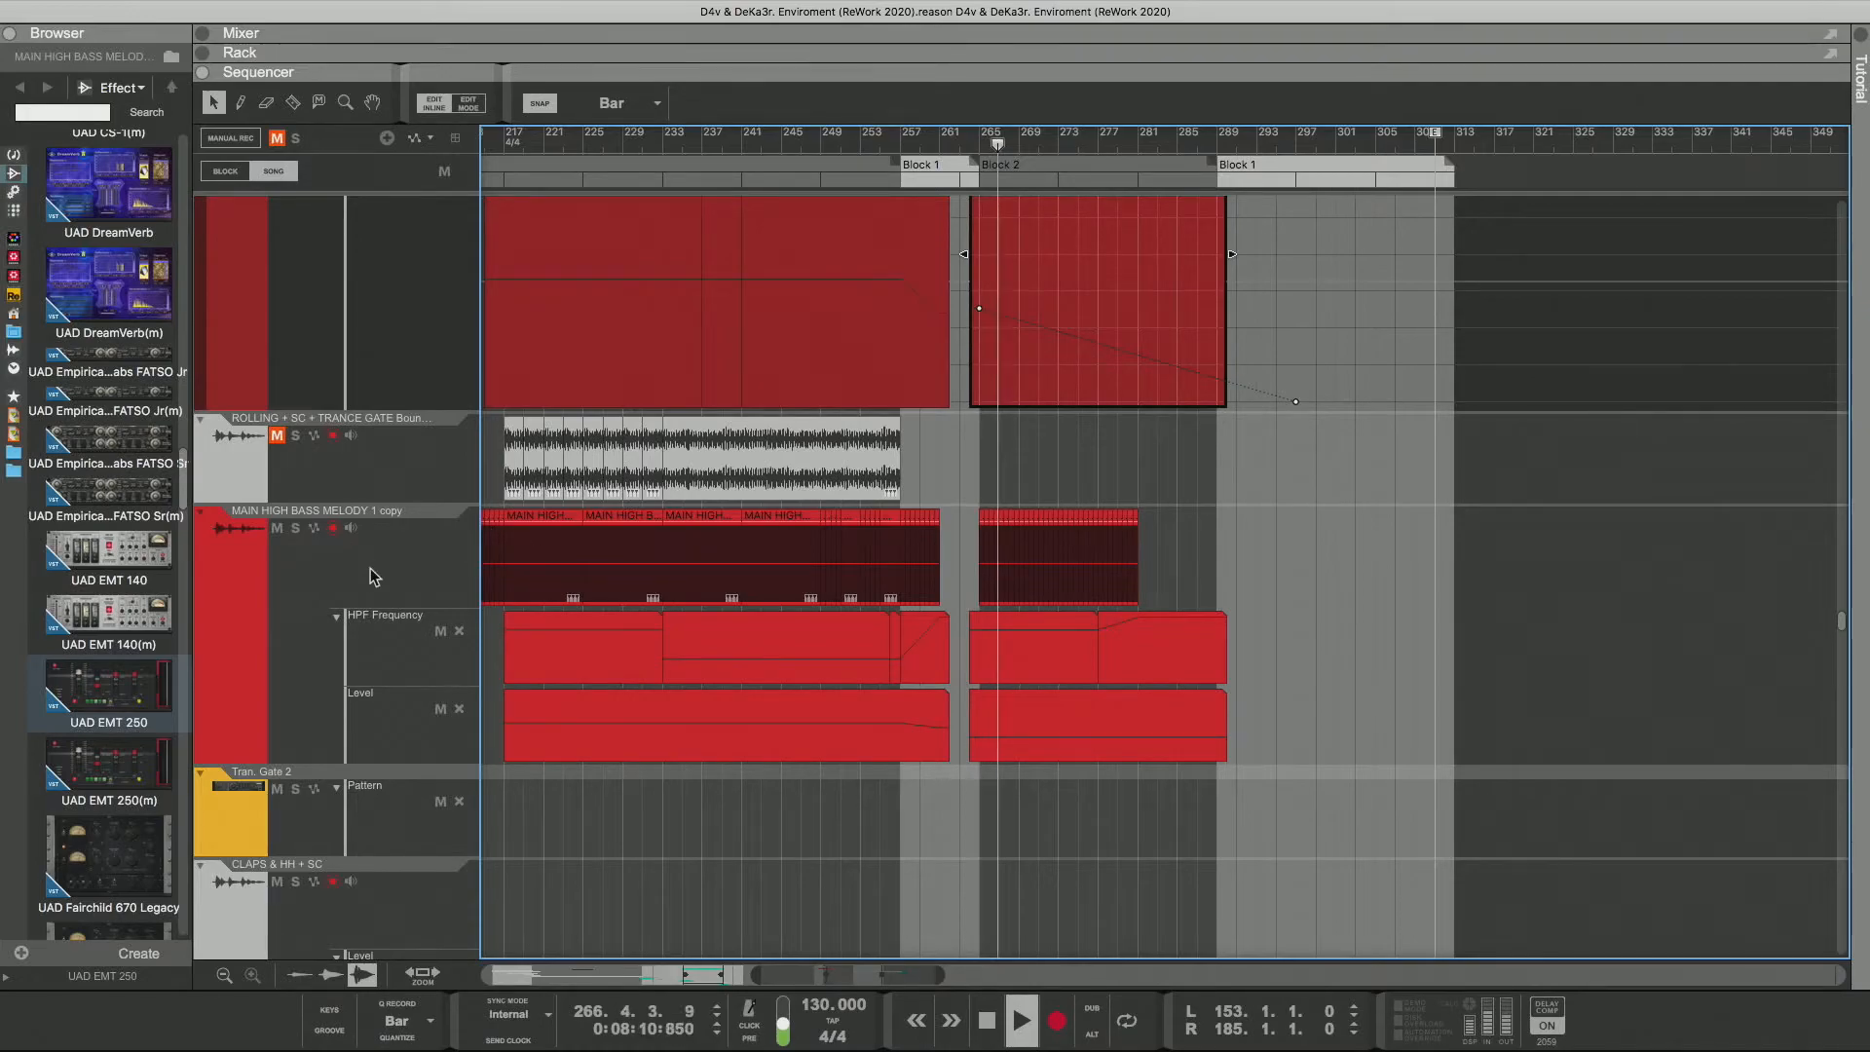
pyautogui.scroll(3, 370, 580)
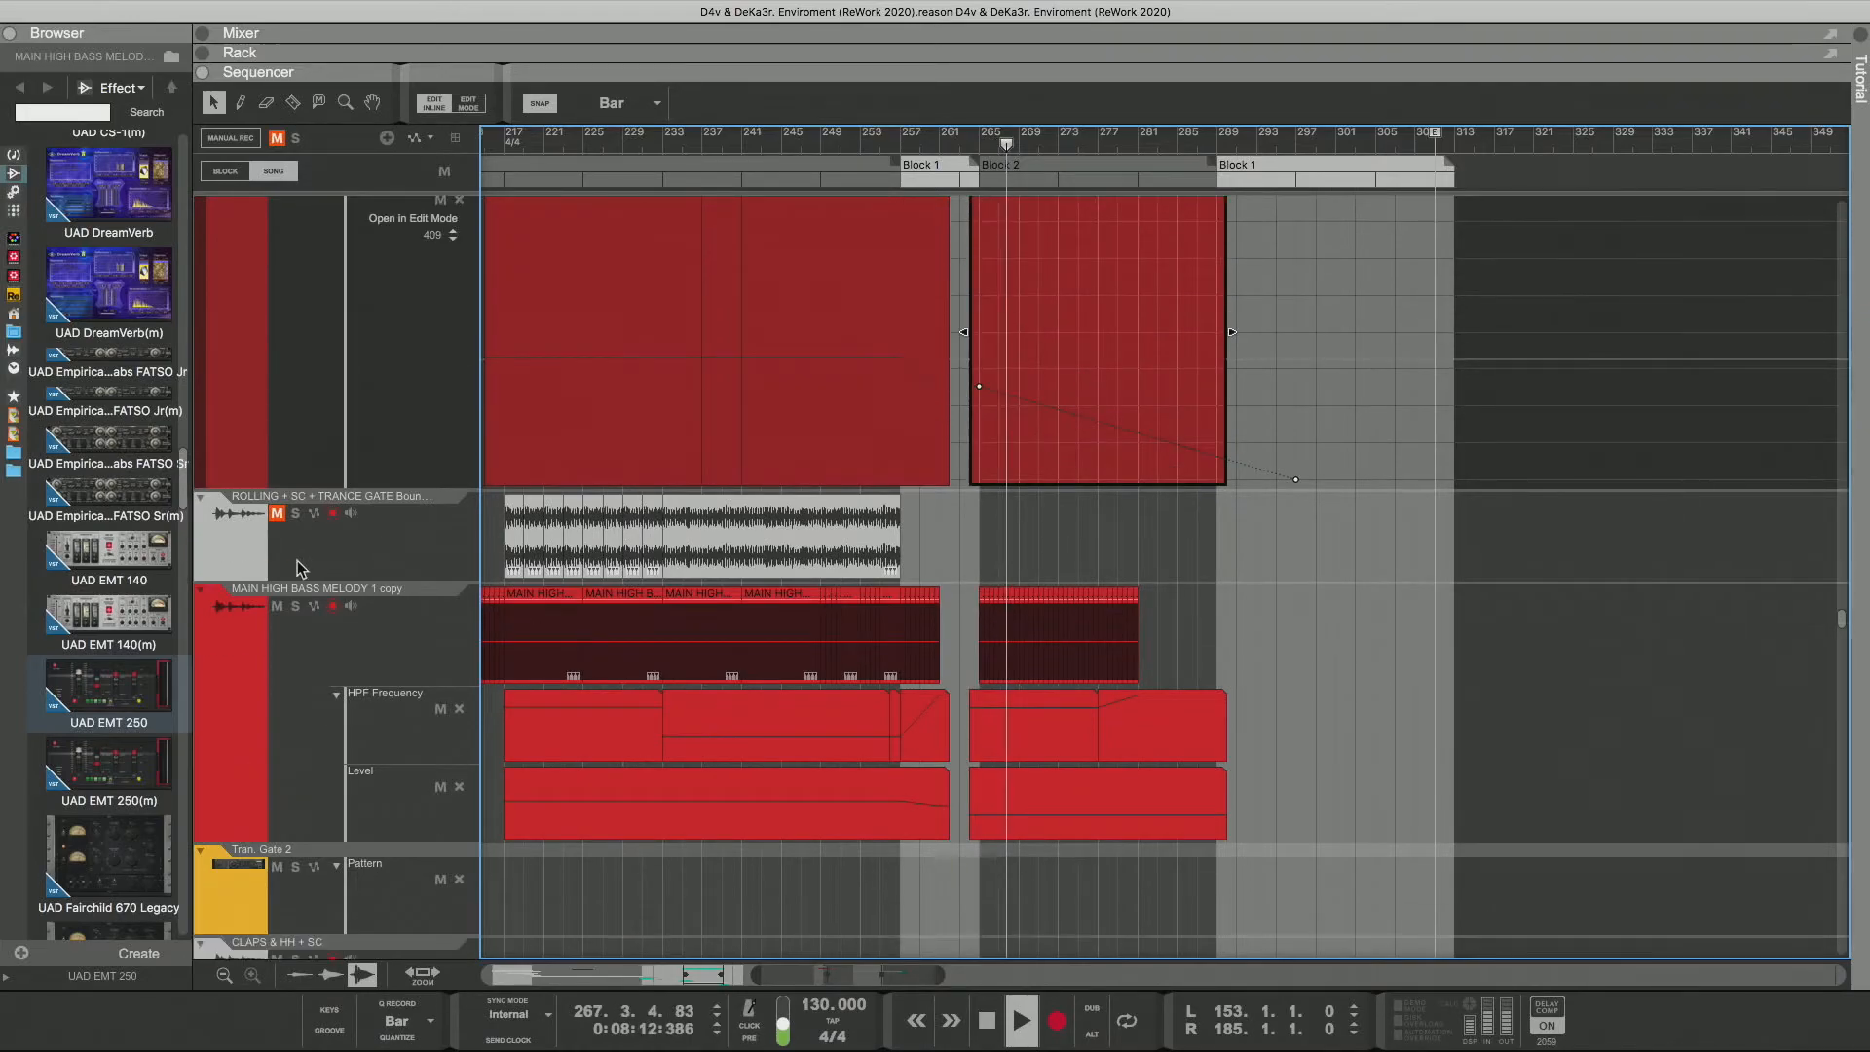
pyautogui.click(279, 514)
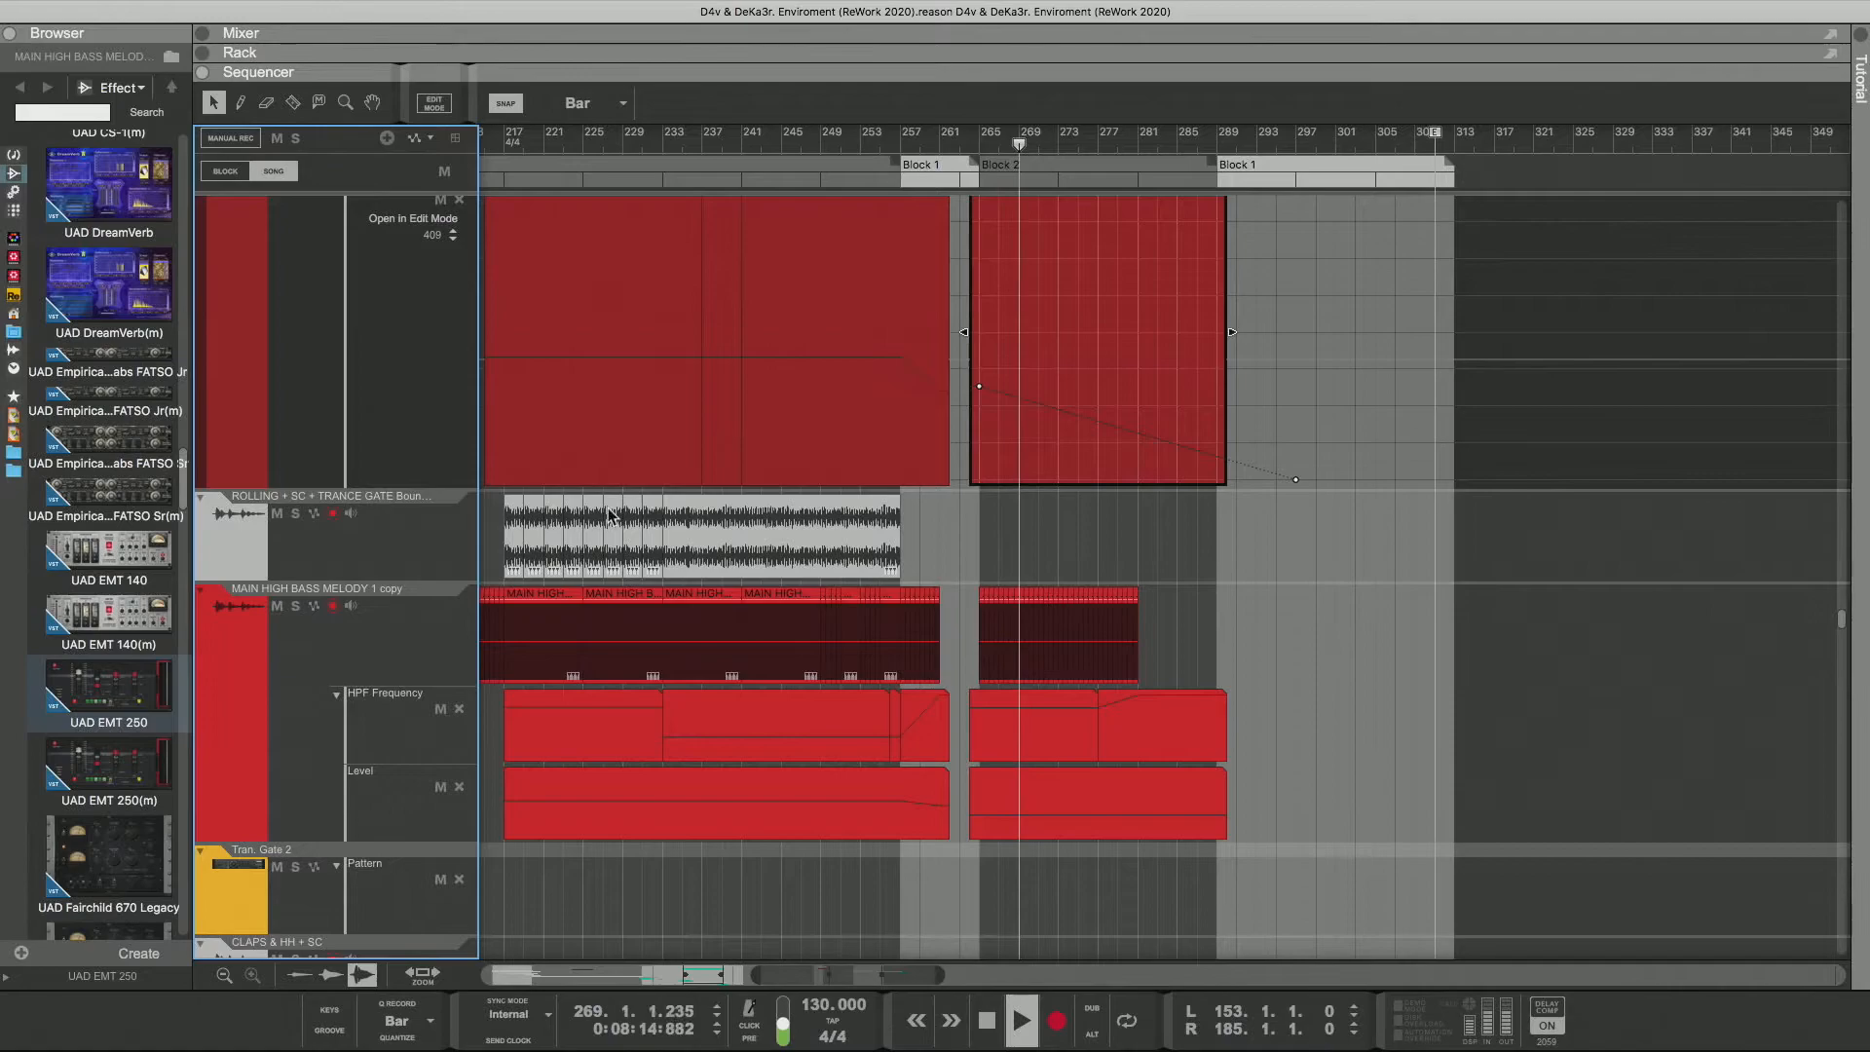
pyautogui.click(849, 164)
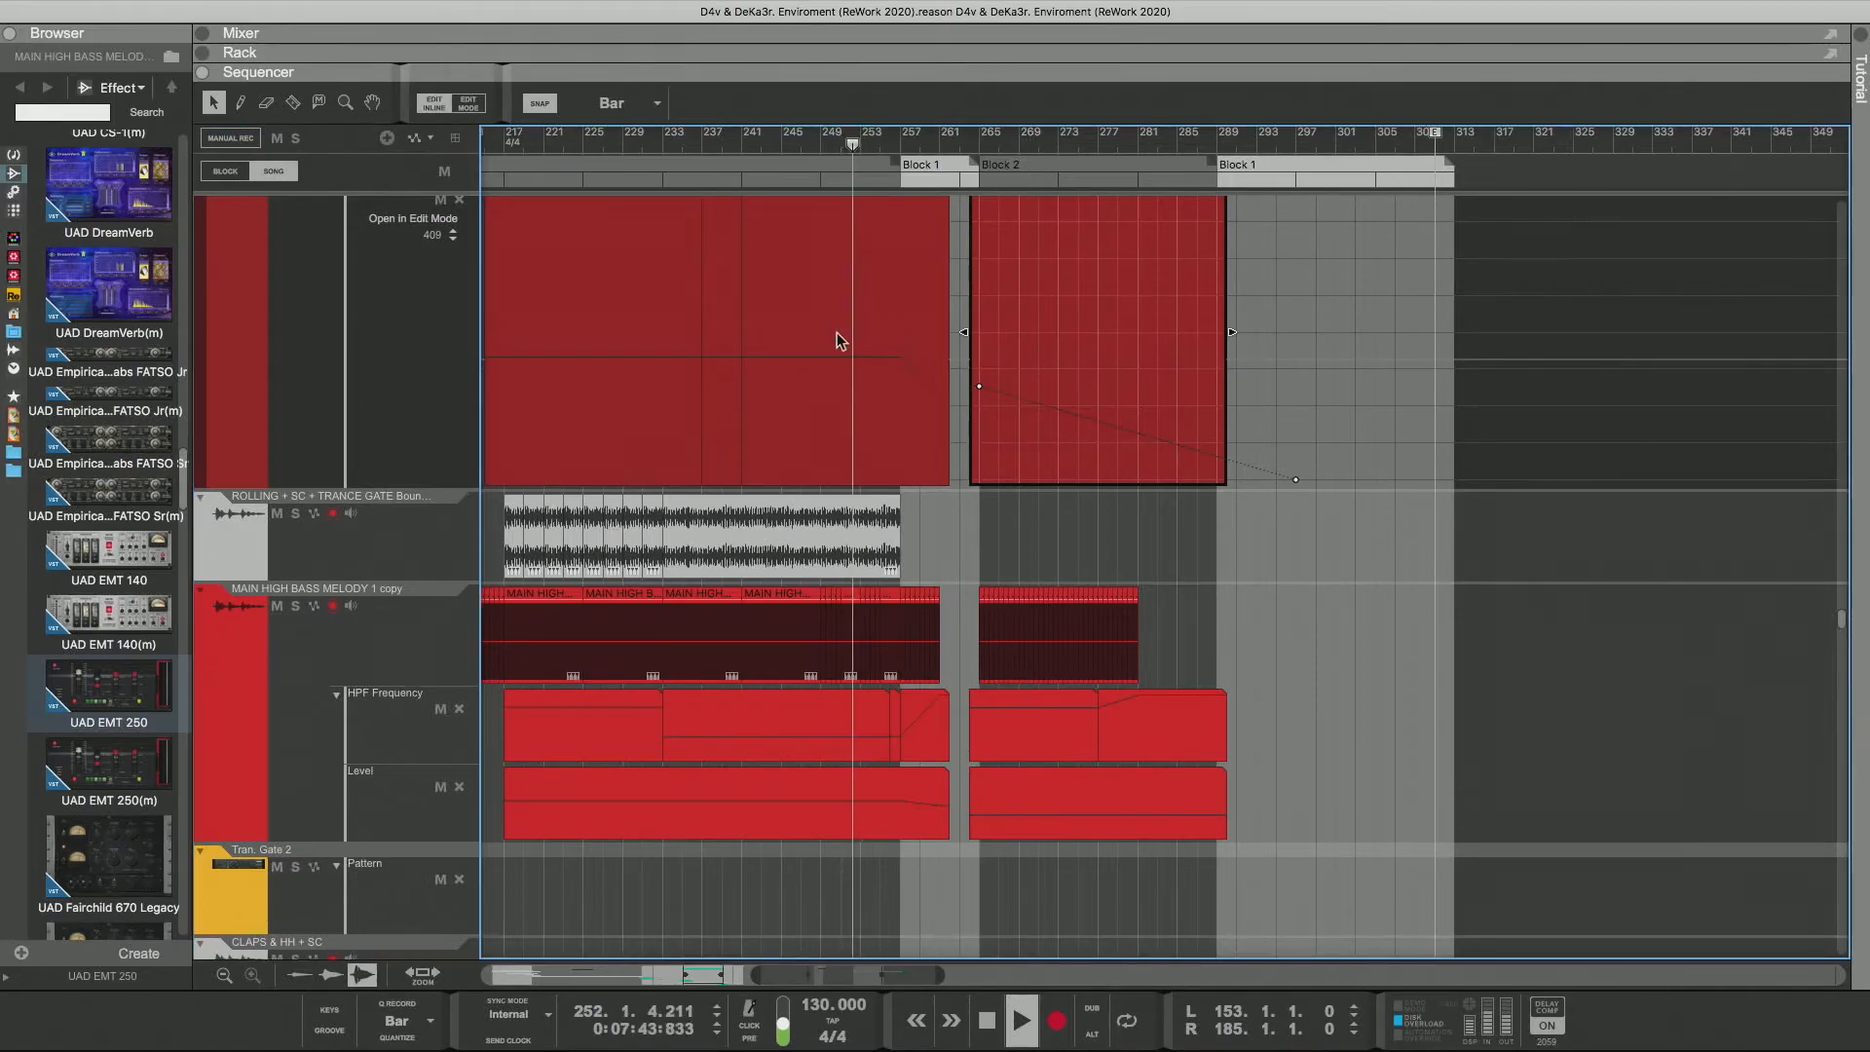
pyautogui.click(296, 515)
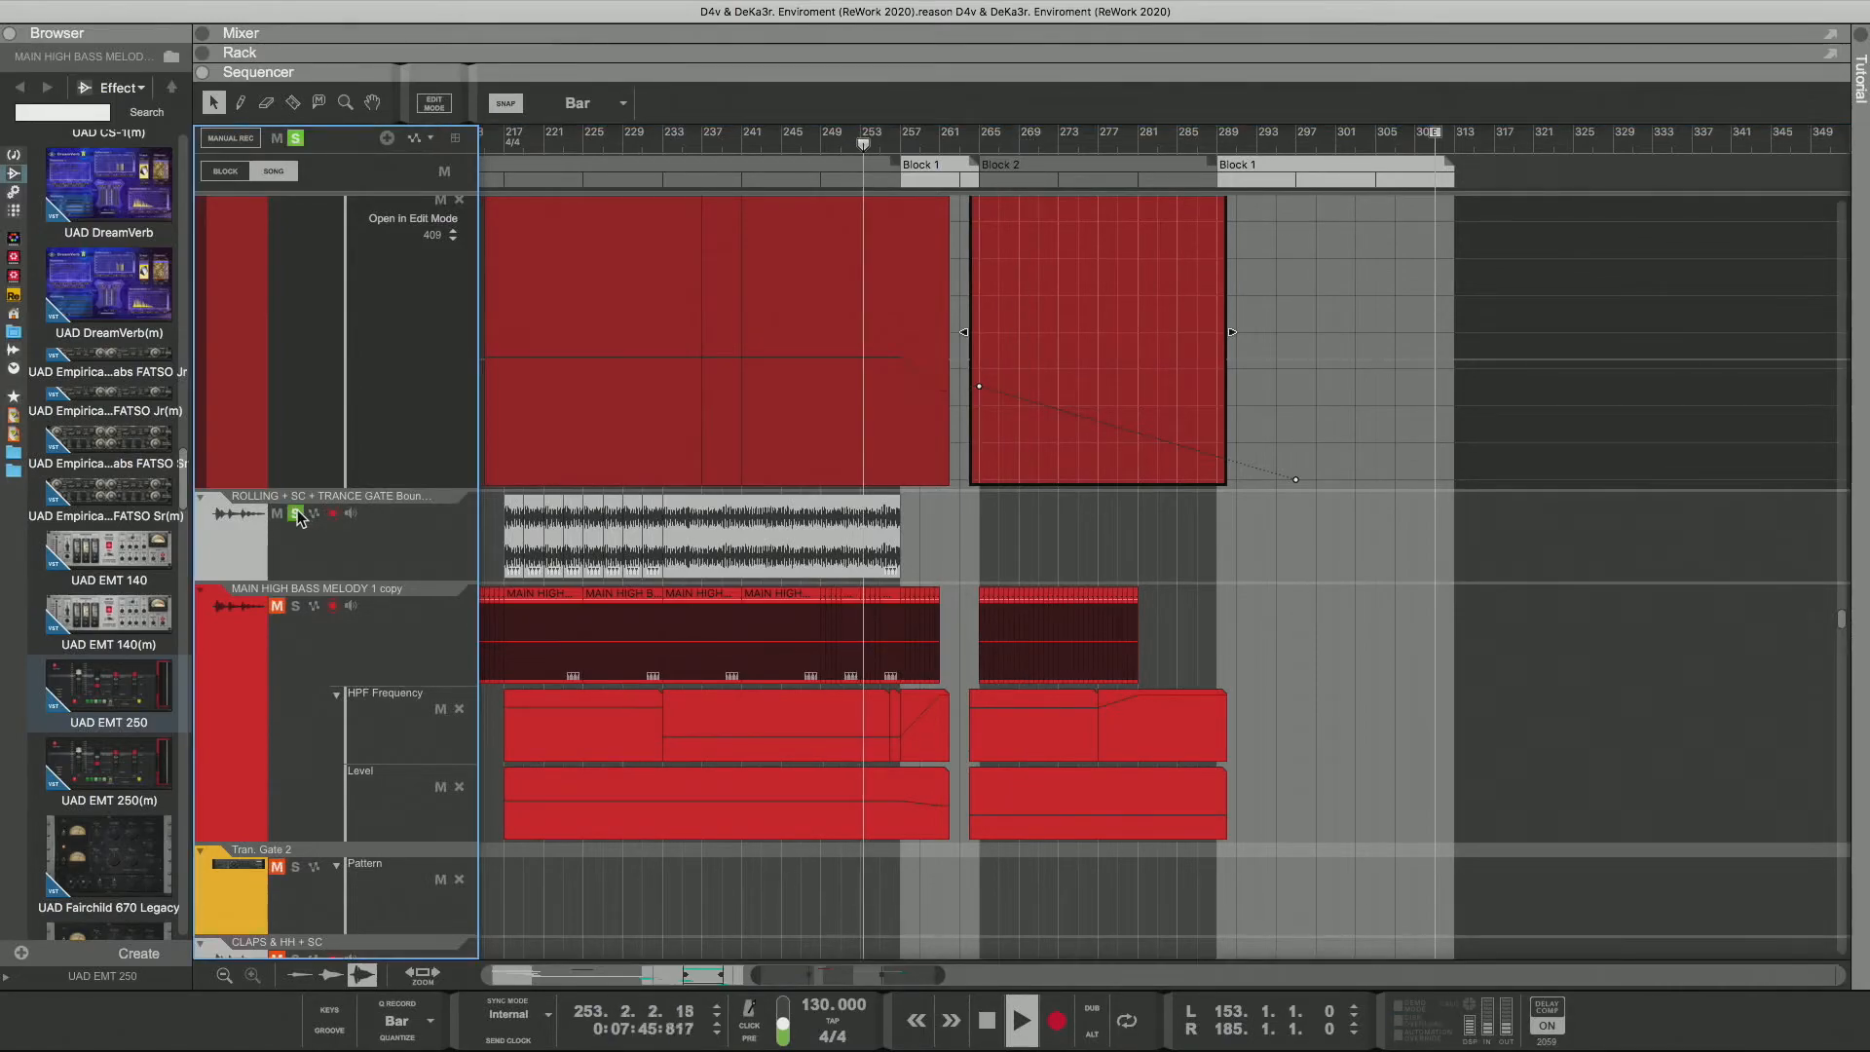
pyautogui.click(296, 515)
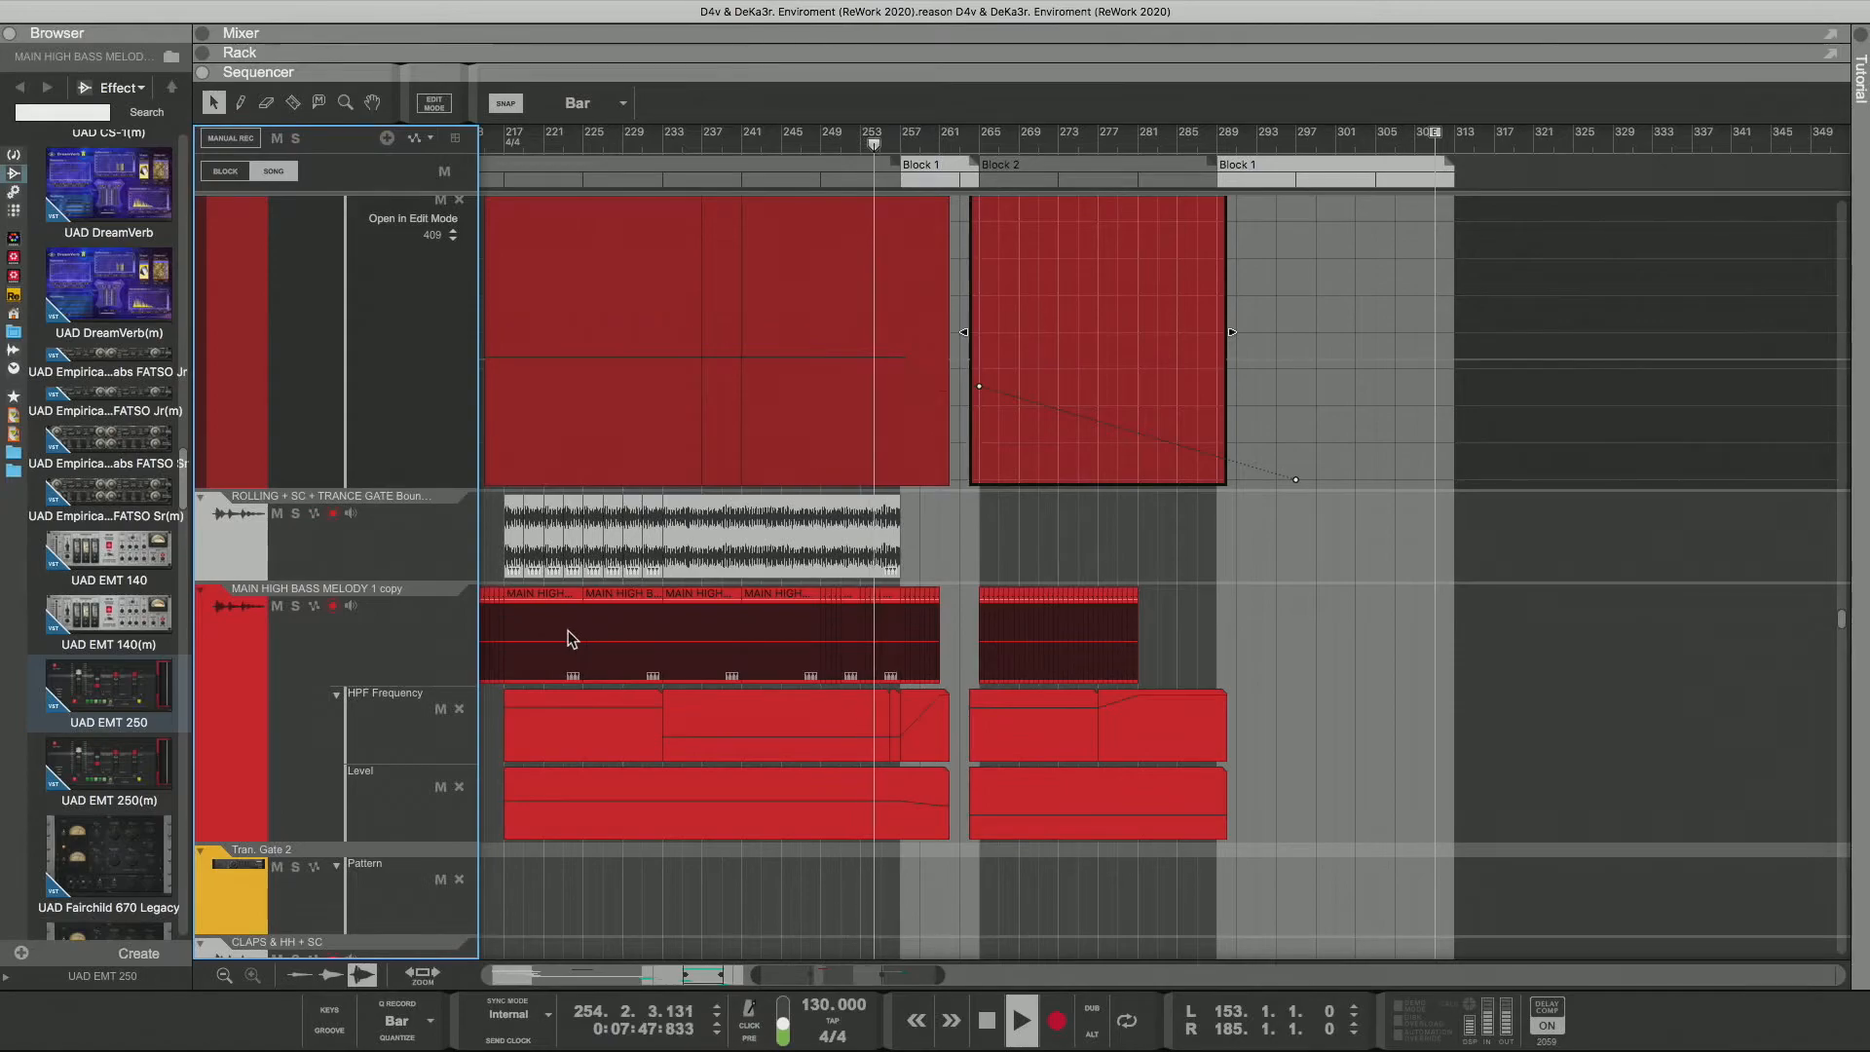
pyautogui.scroll(2, 569, 628)
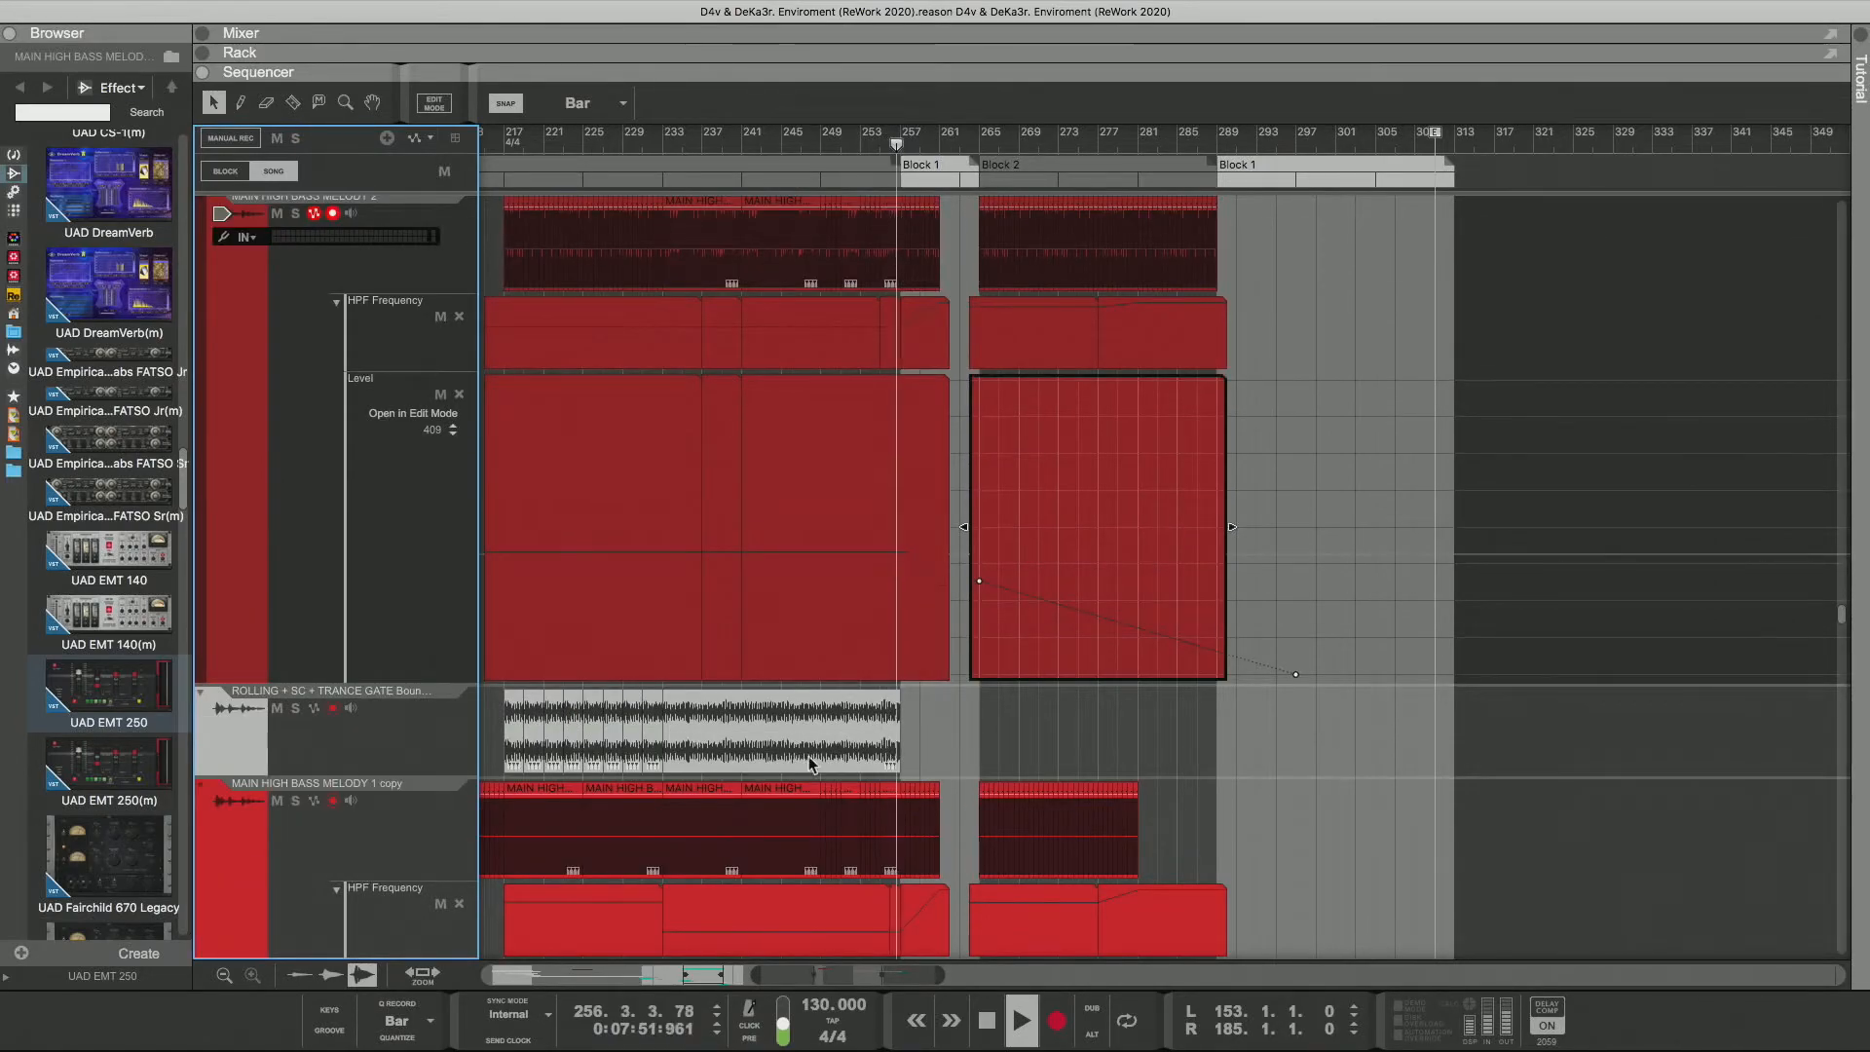
# Step: Shorten the ROLLING + SC + TRANCE GATE clip starting at bar 233 to 16 bars
pyautogui.click(891, 742)
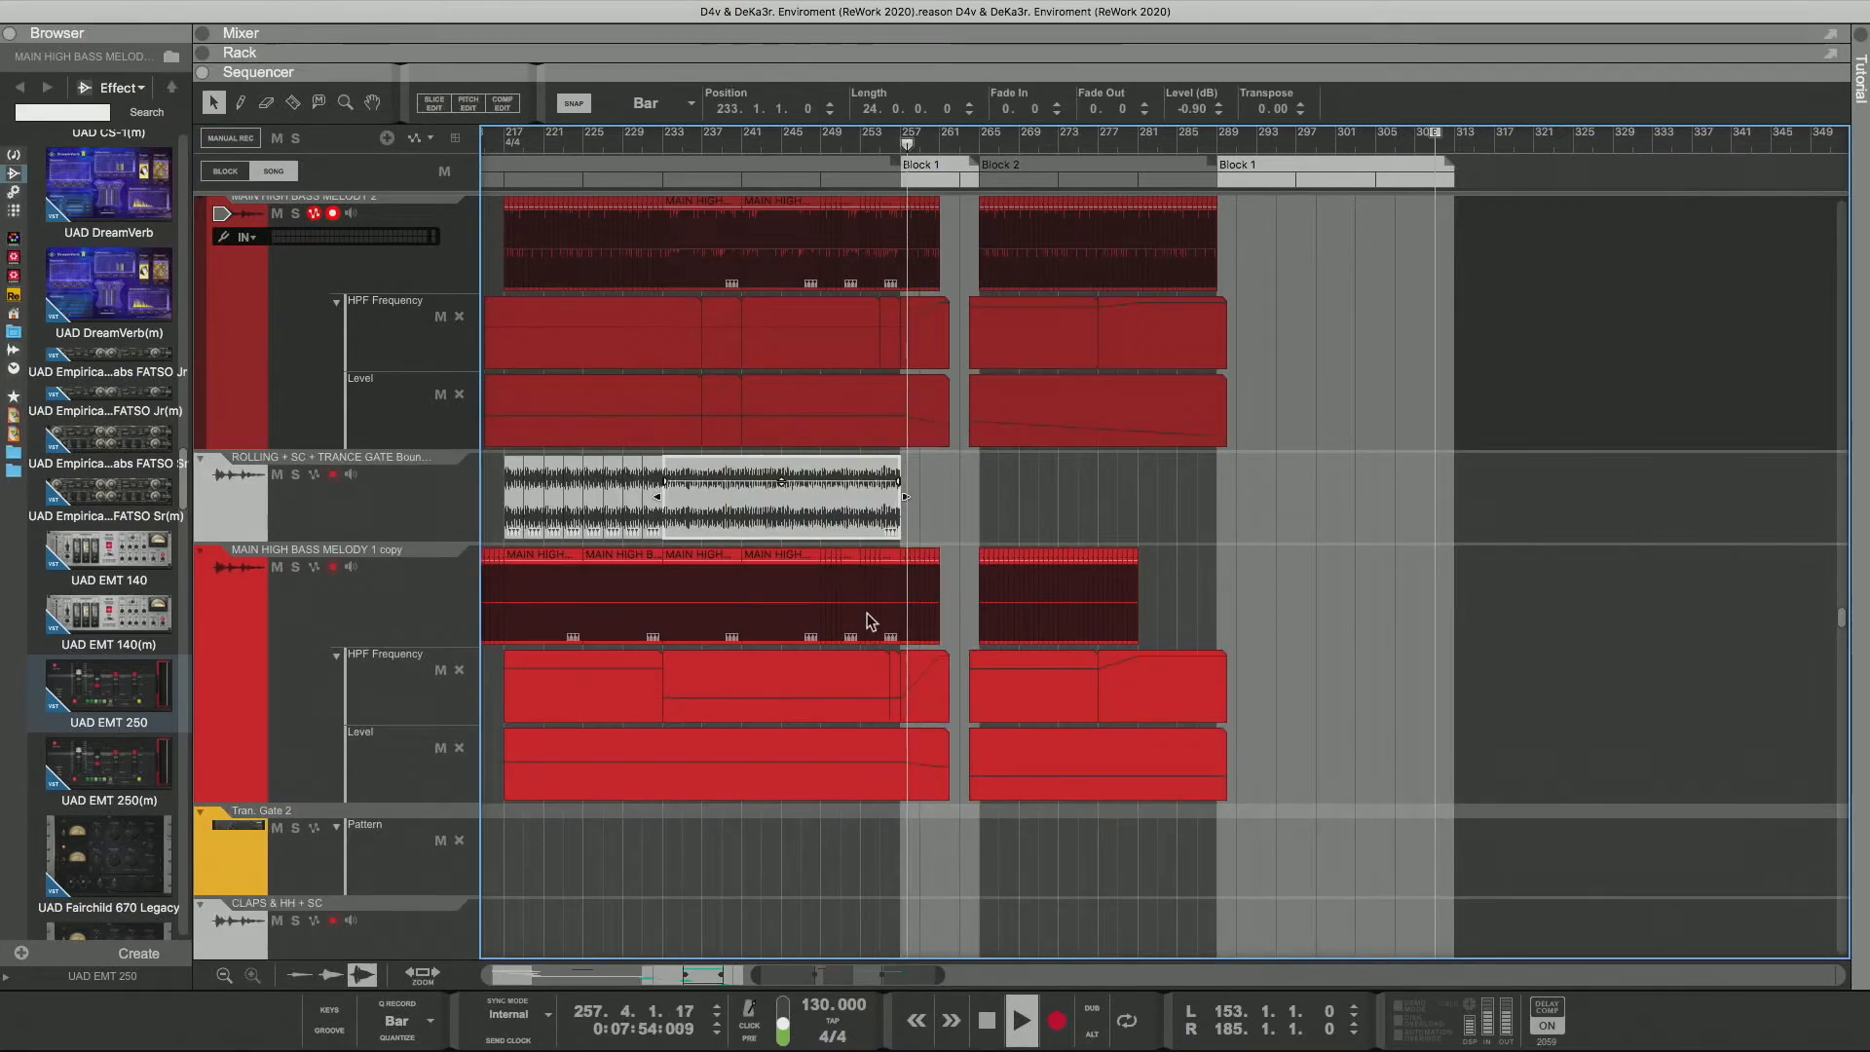
pyautogui.scroll(2, 870, 621)
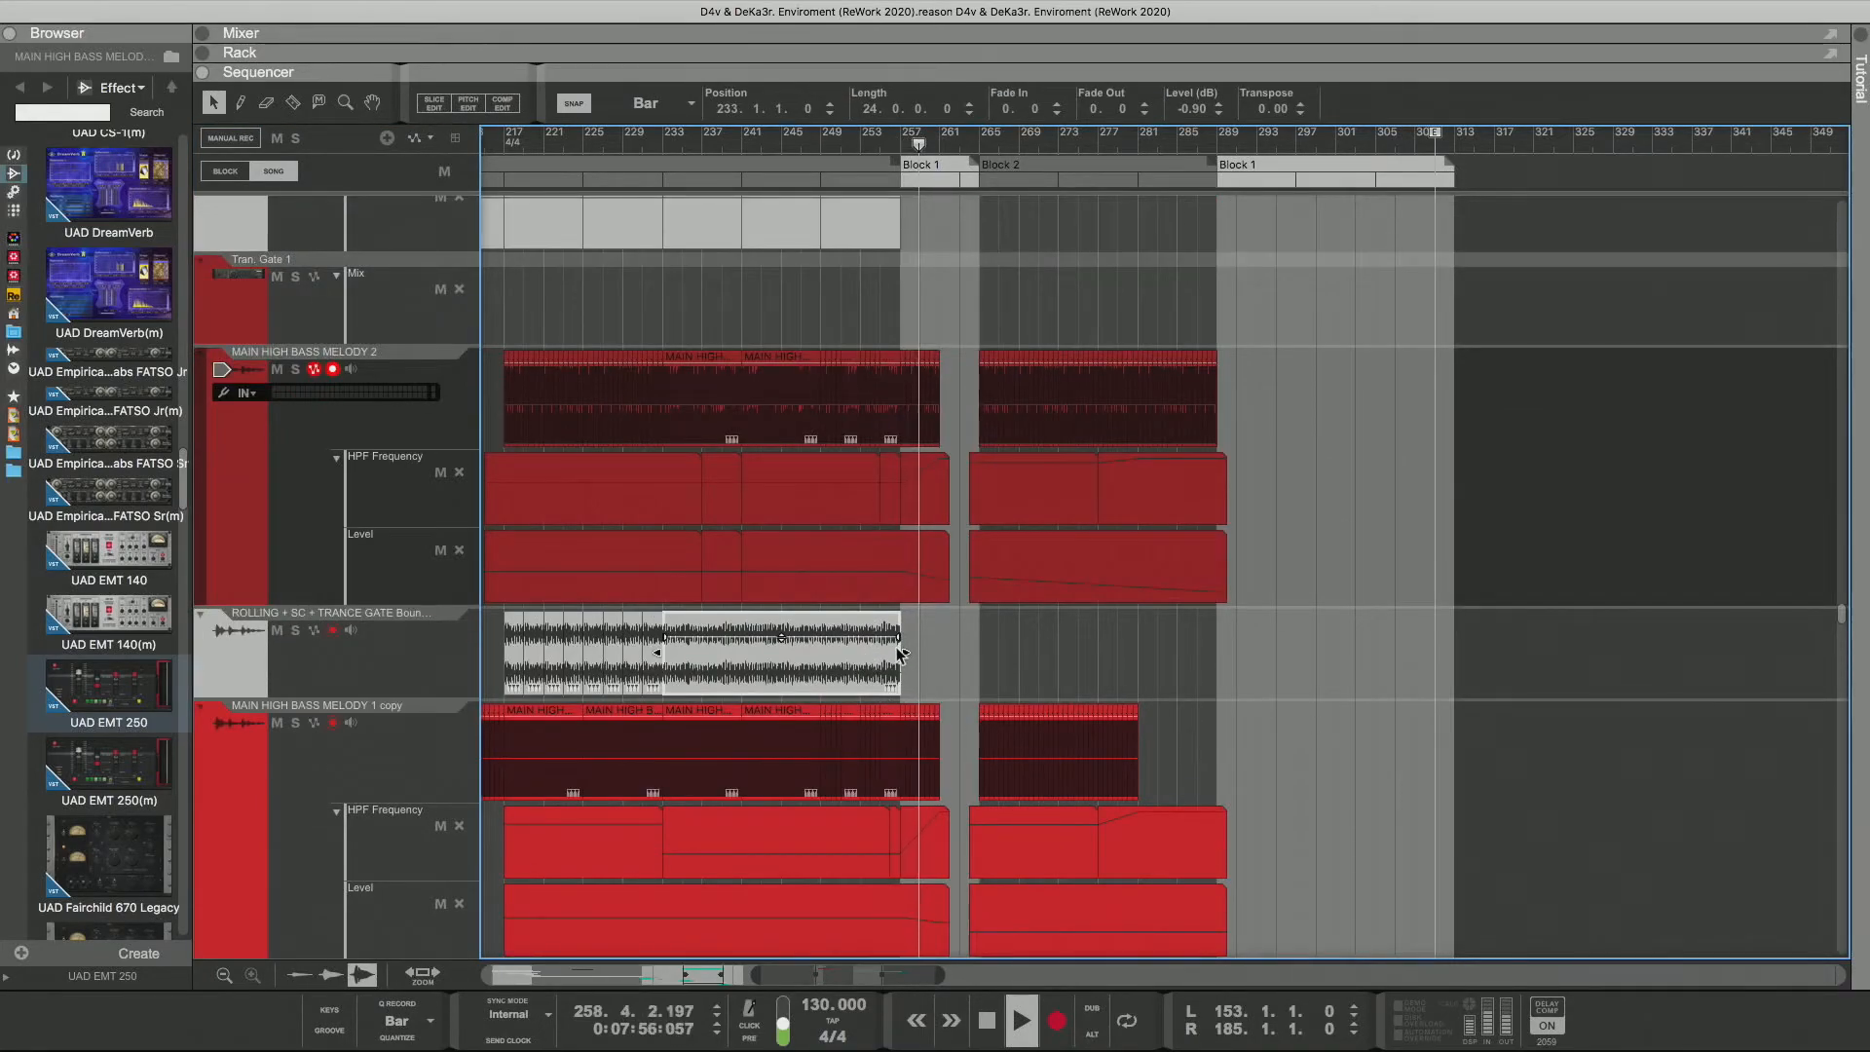
pyautogui.moveTo(881, 652); pyautogui.dragTo(838, 640)
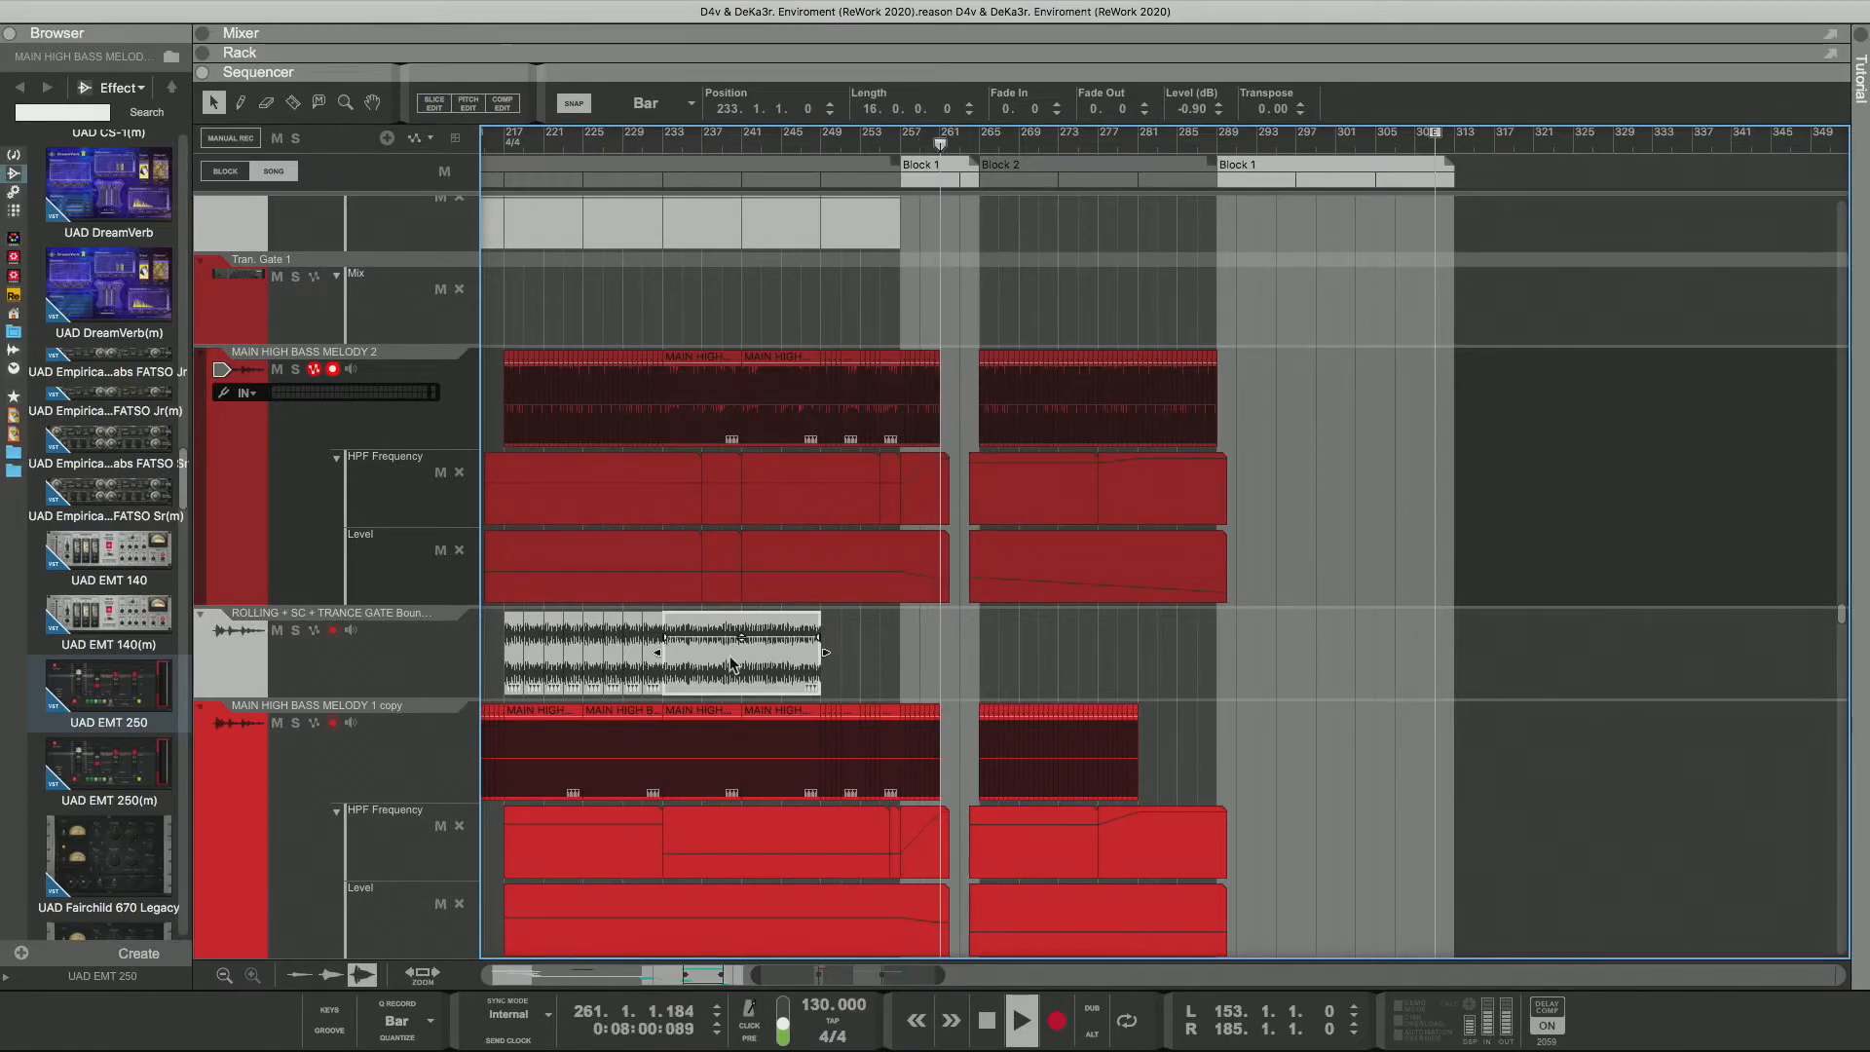
# Step: Trim the ROLLING + SC + TRANCE GATE clip at bar 217 to one bar and delete the old short clips up to bar 233
pyautogui.click(518, 651)
pyautogui.moveTo(528, 652); pyautogui.dragTo(517, 655)
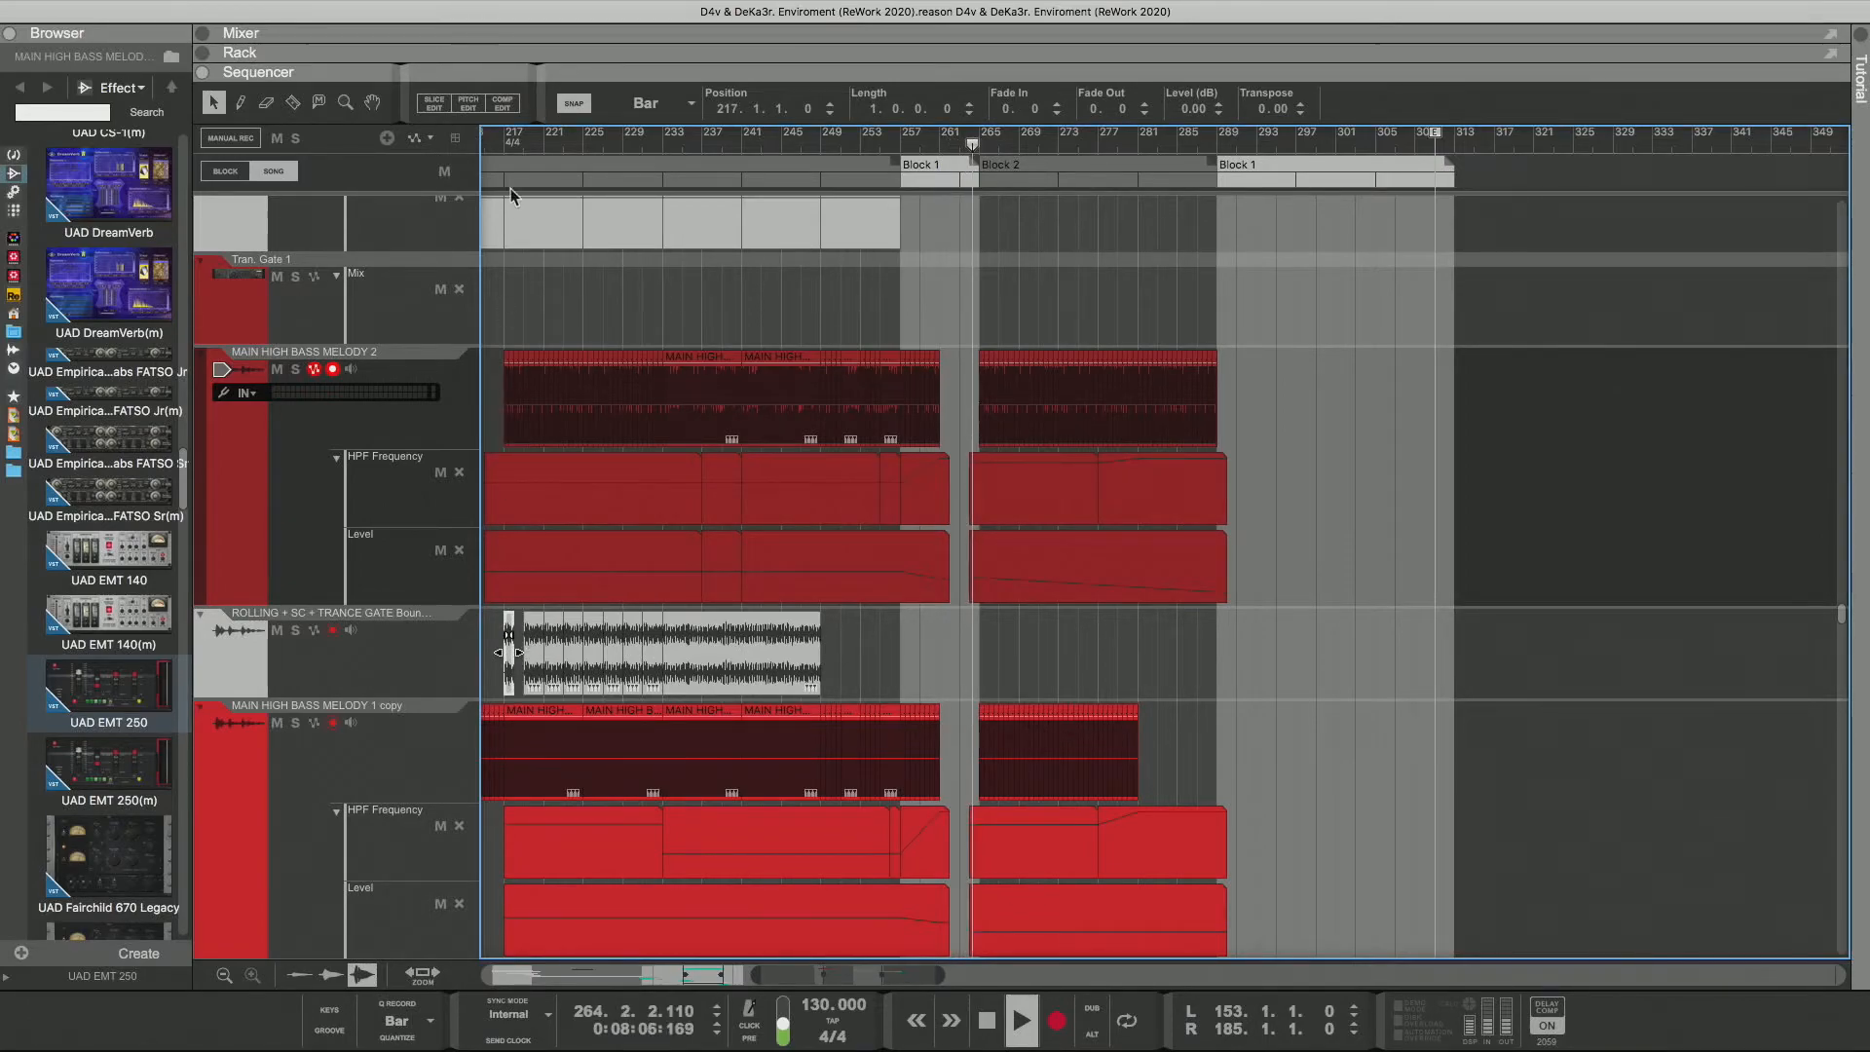
pyautogui.click(497, 143)
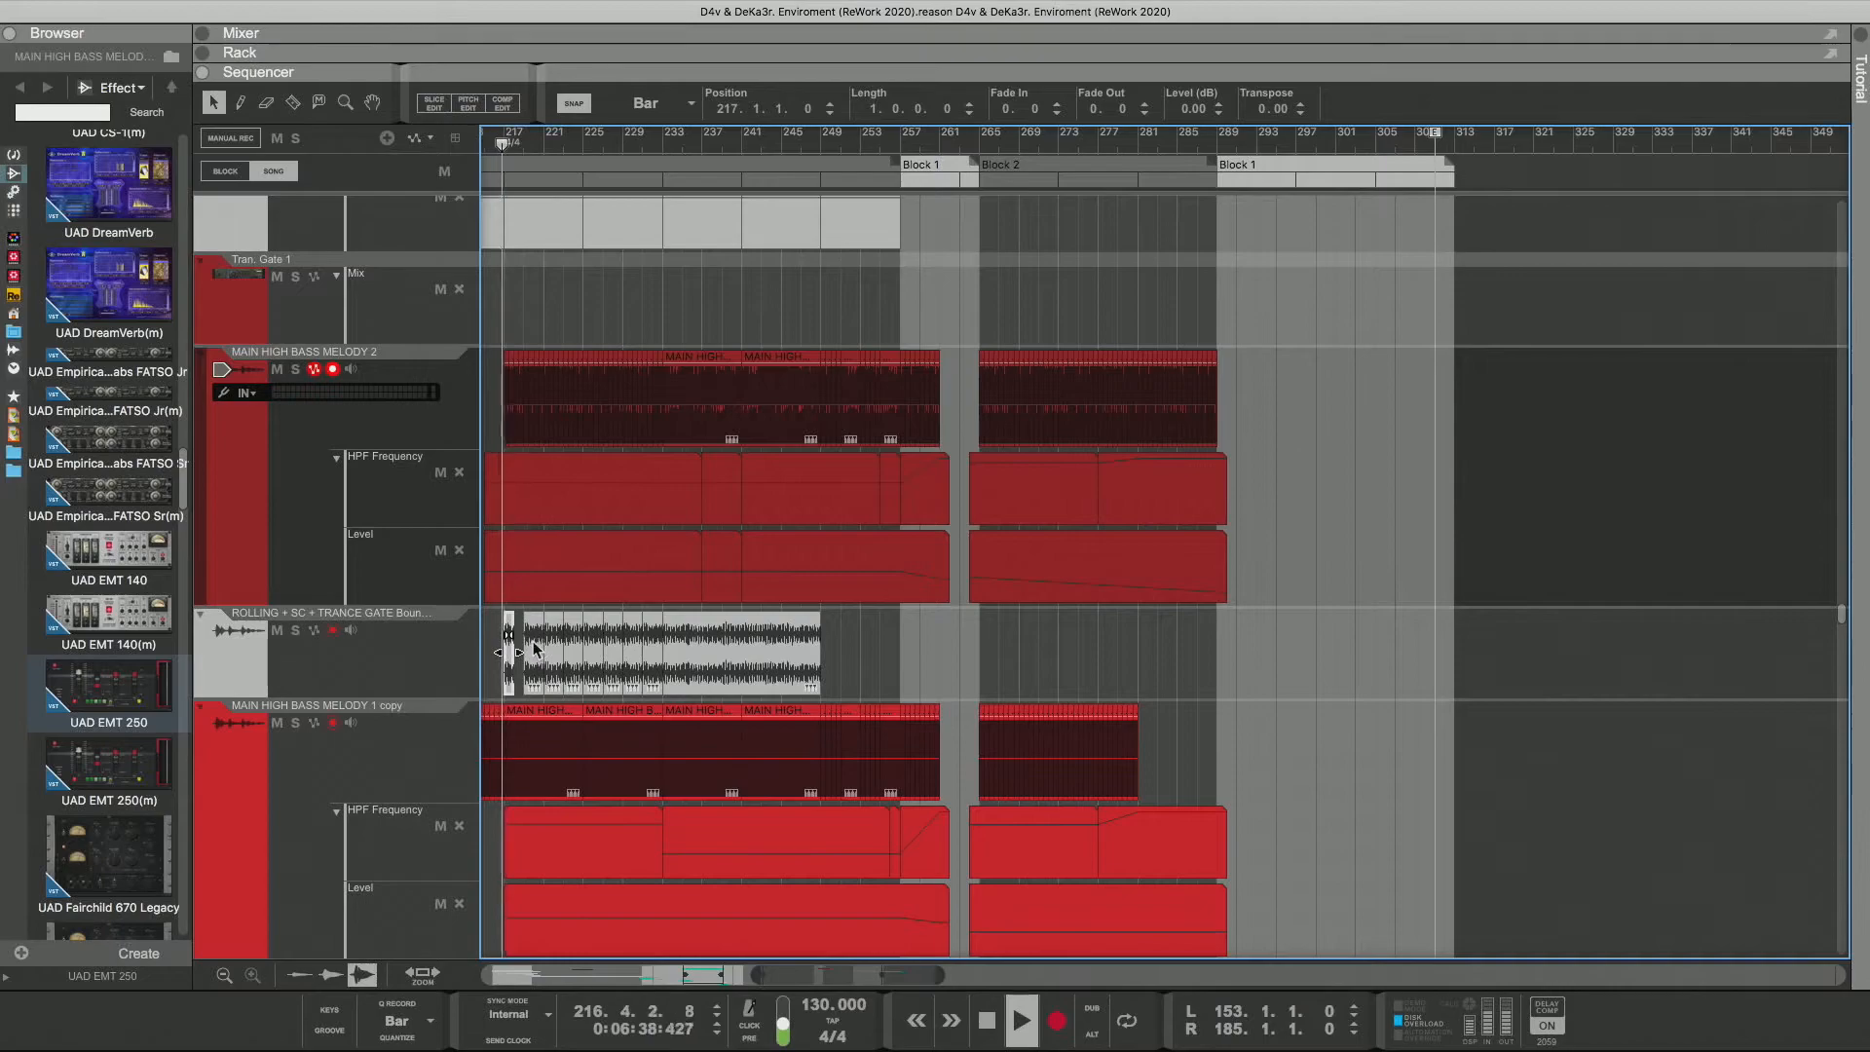
pyautogui.click(534, 652)
pyautogui.press('Delete')
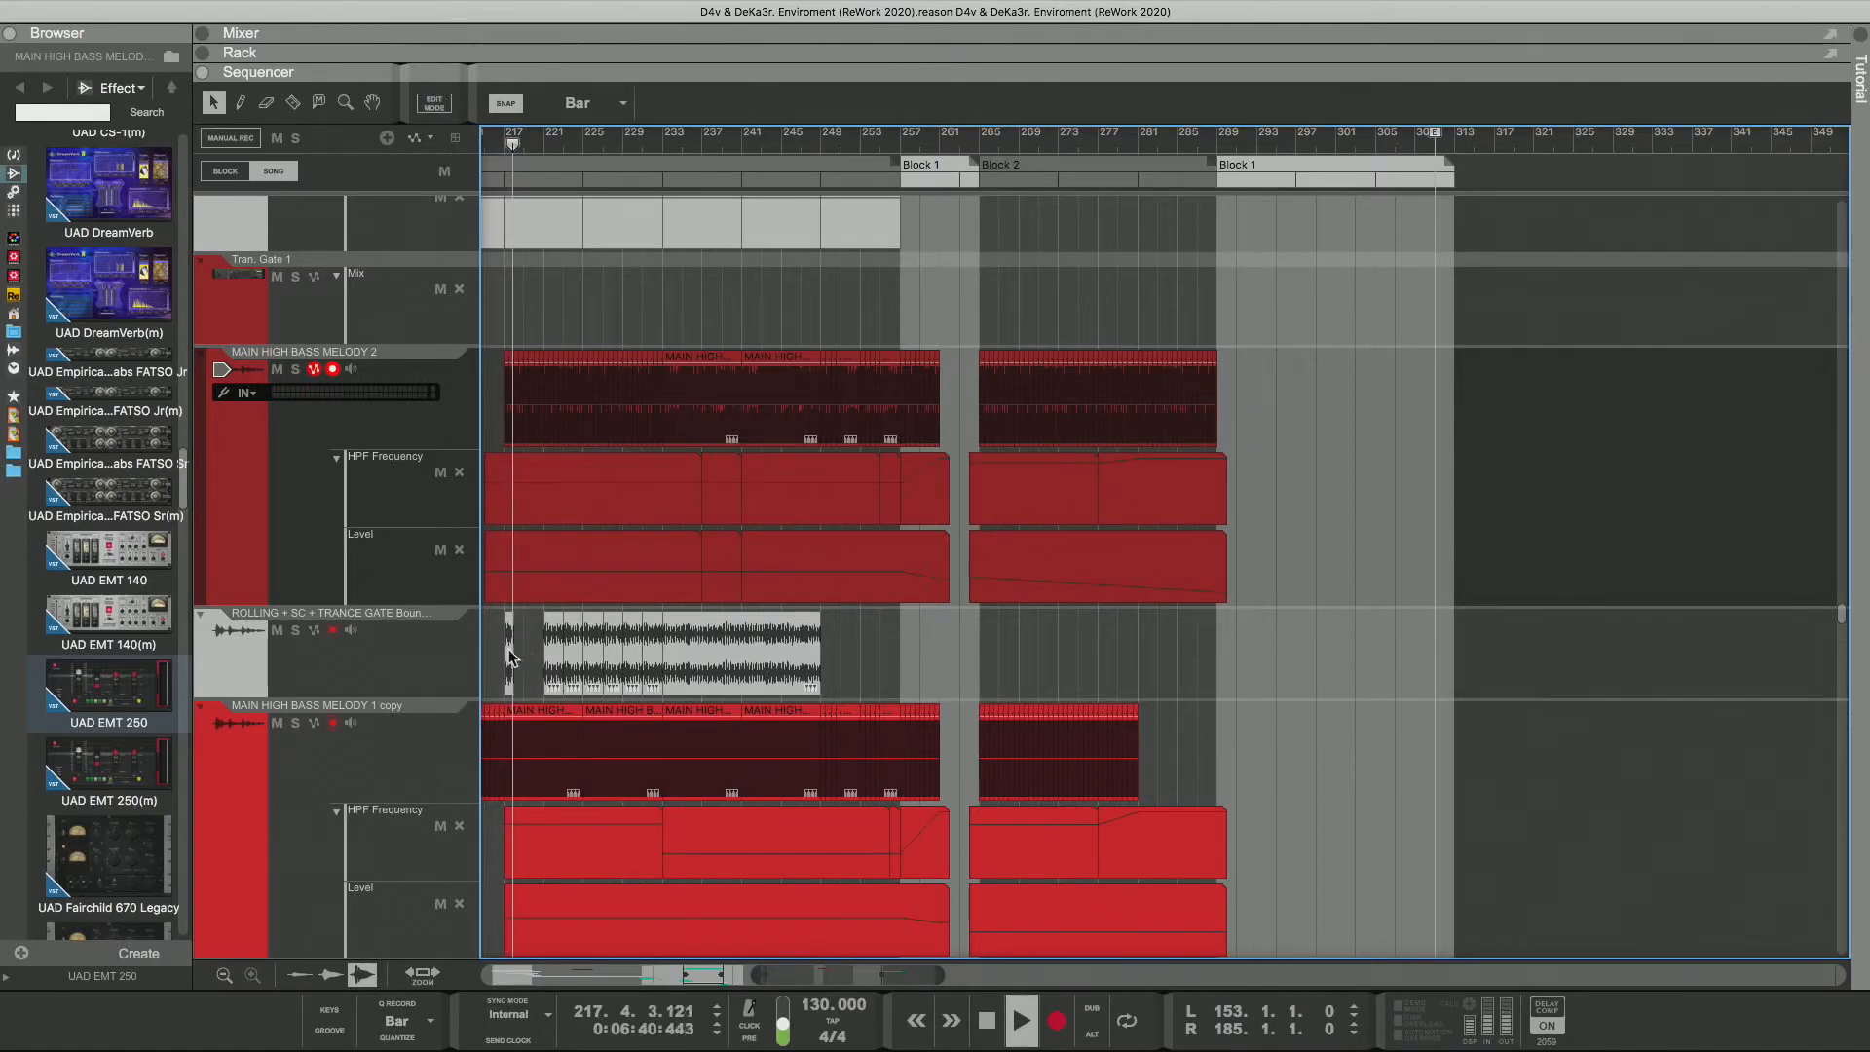
pyautogui.click(509, 654)
pyautogui.moveTo(511, 657); pyautogui.dragTo(656, 647)
pyautogui.press('Delete')
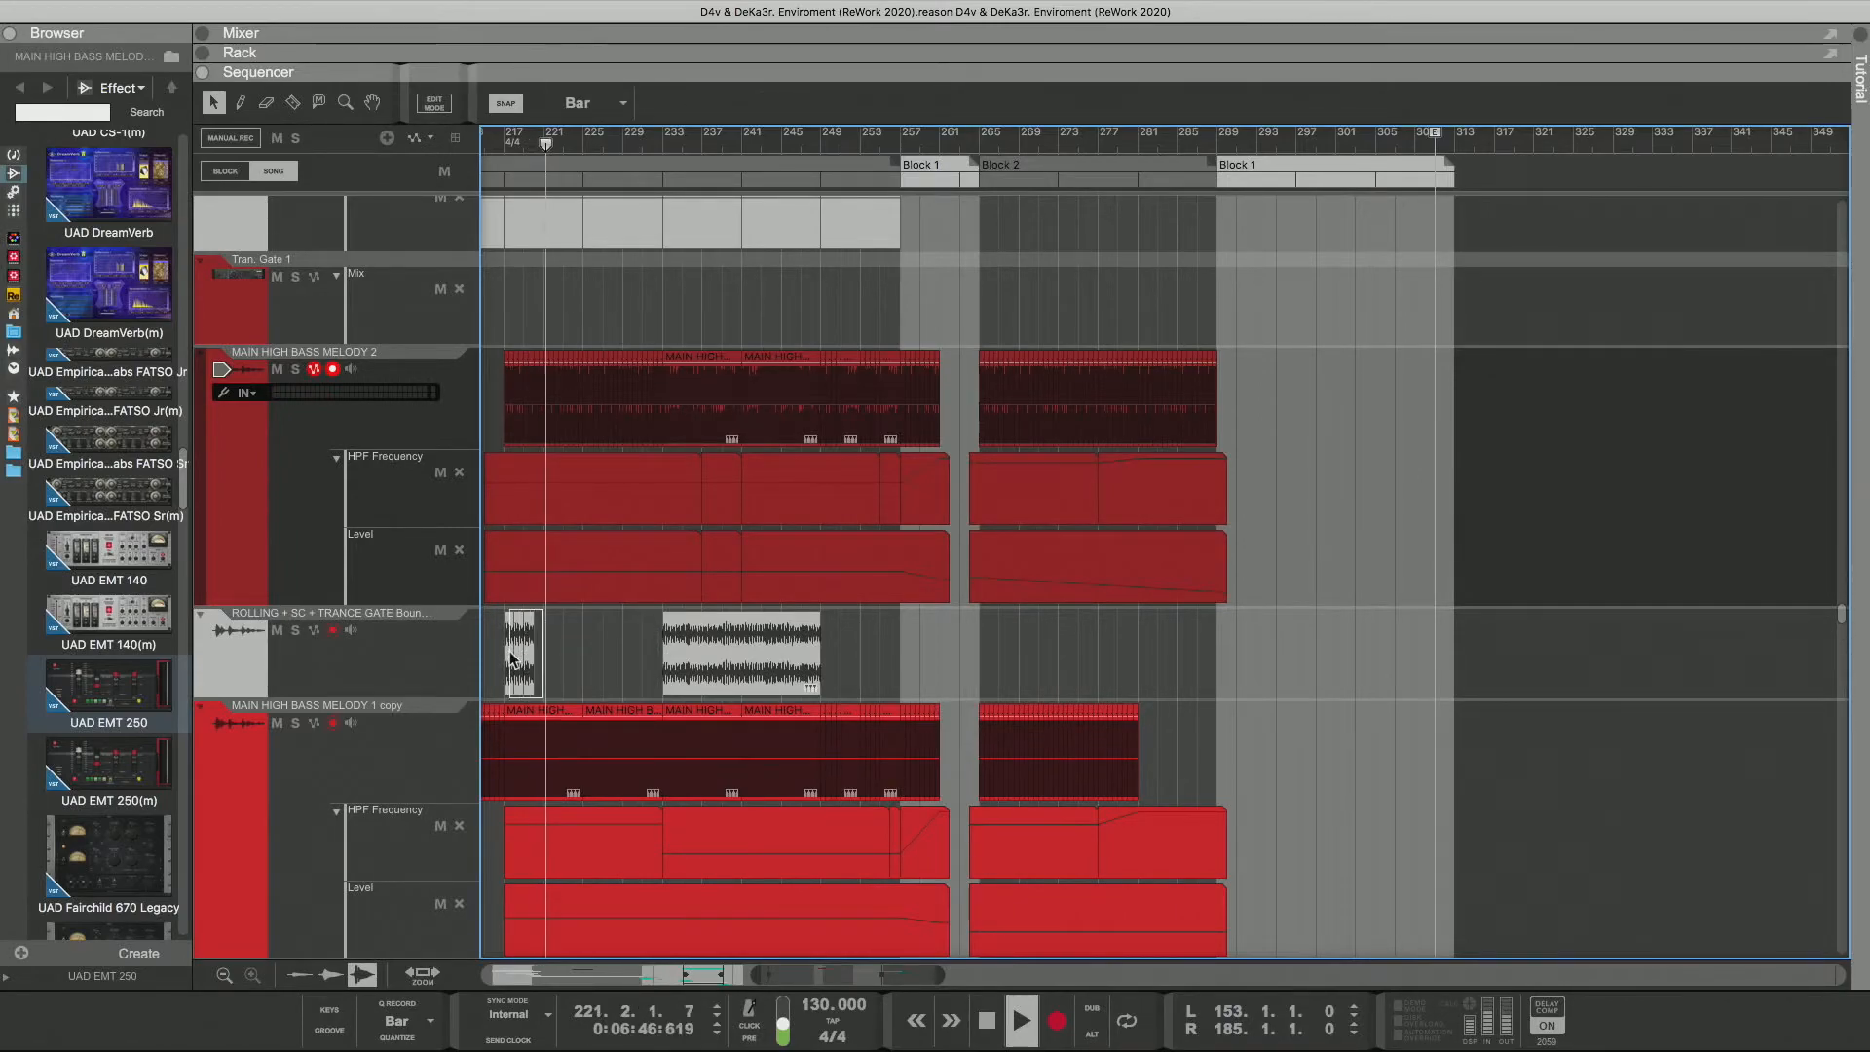
# Step: Duplicate the one-bar ROLLING + SC + TRANCE GATE clips until they fill the track up to bar 233
pyautogui.click(509, 647)
pyautogui.hotkey('ctrl', 'd')
pyautogui.hotkey('ctrl', 'd')
pyautogui.hotkey('ctrl', 'd')
pyautogui.hotkey('ctrl', 'd')
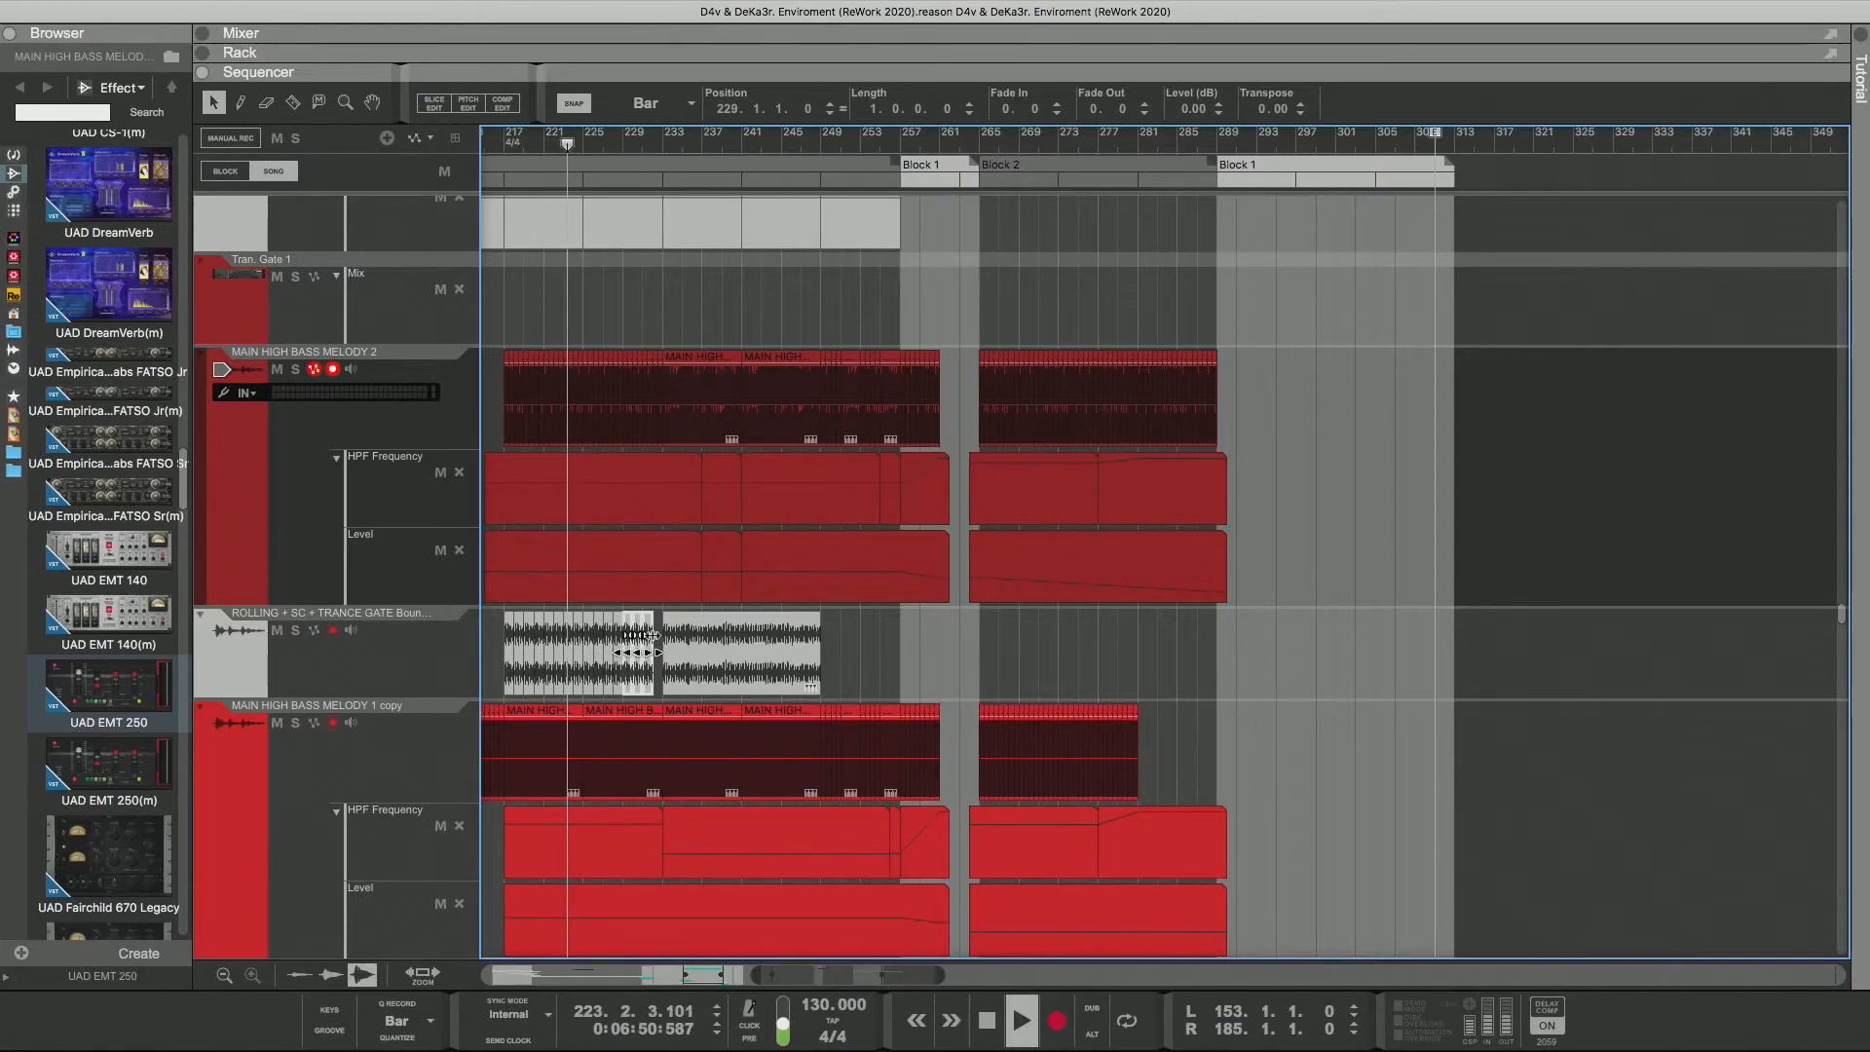
pyautogui.click(657, 626)
pyautogui.click(648, 631)
pyautogui.hotkey('ctrl', 'd')
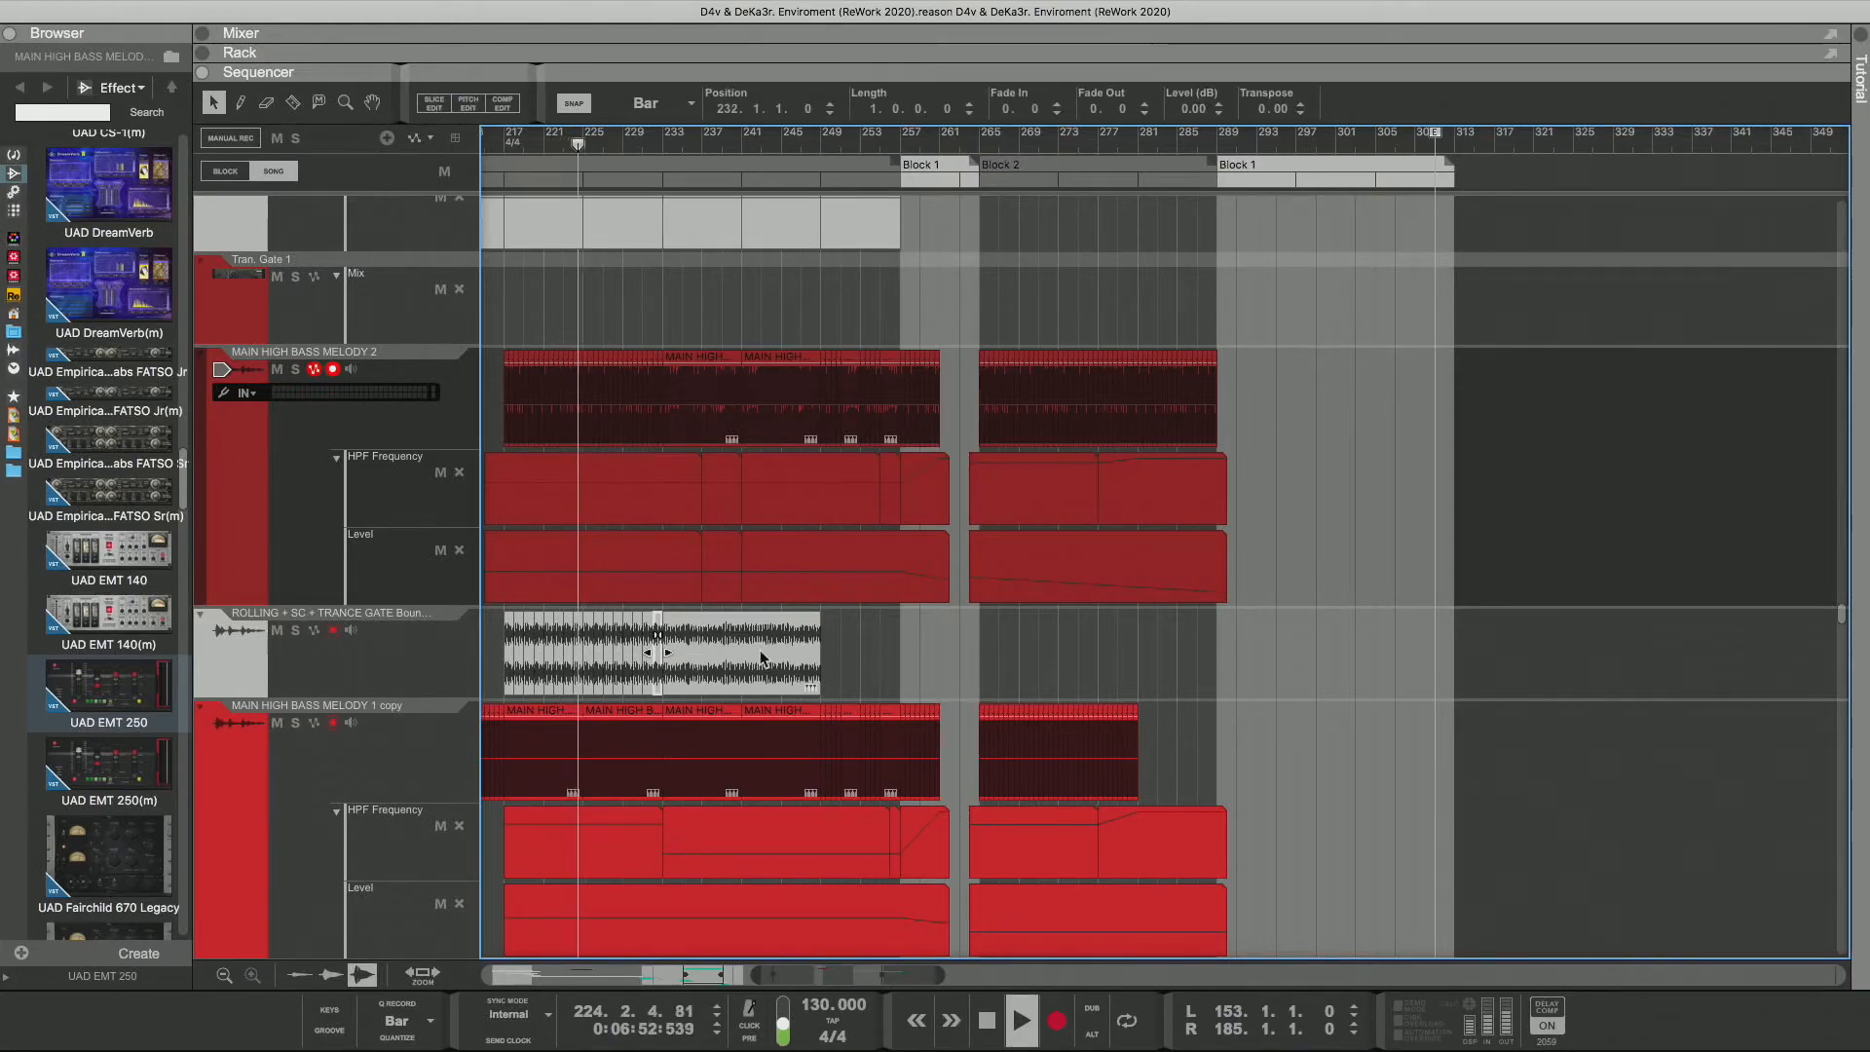
pyautogui.click(837, 627)
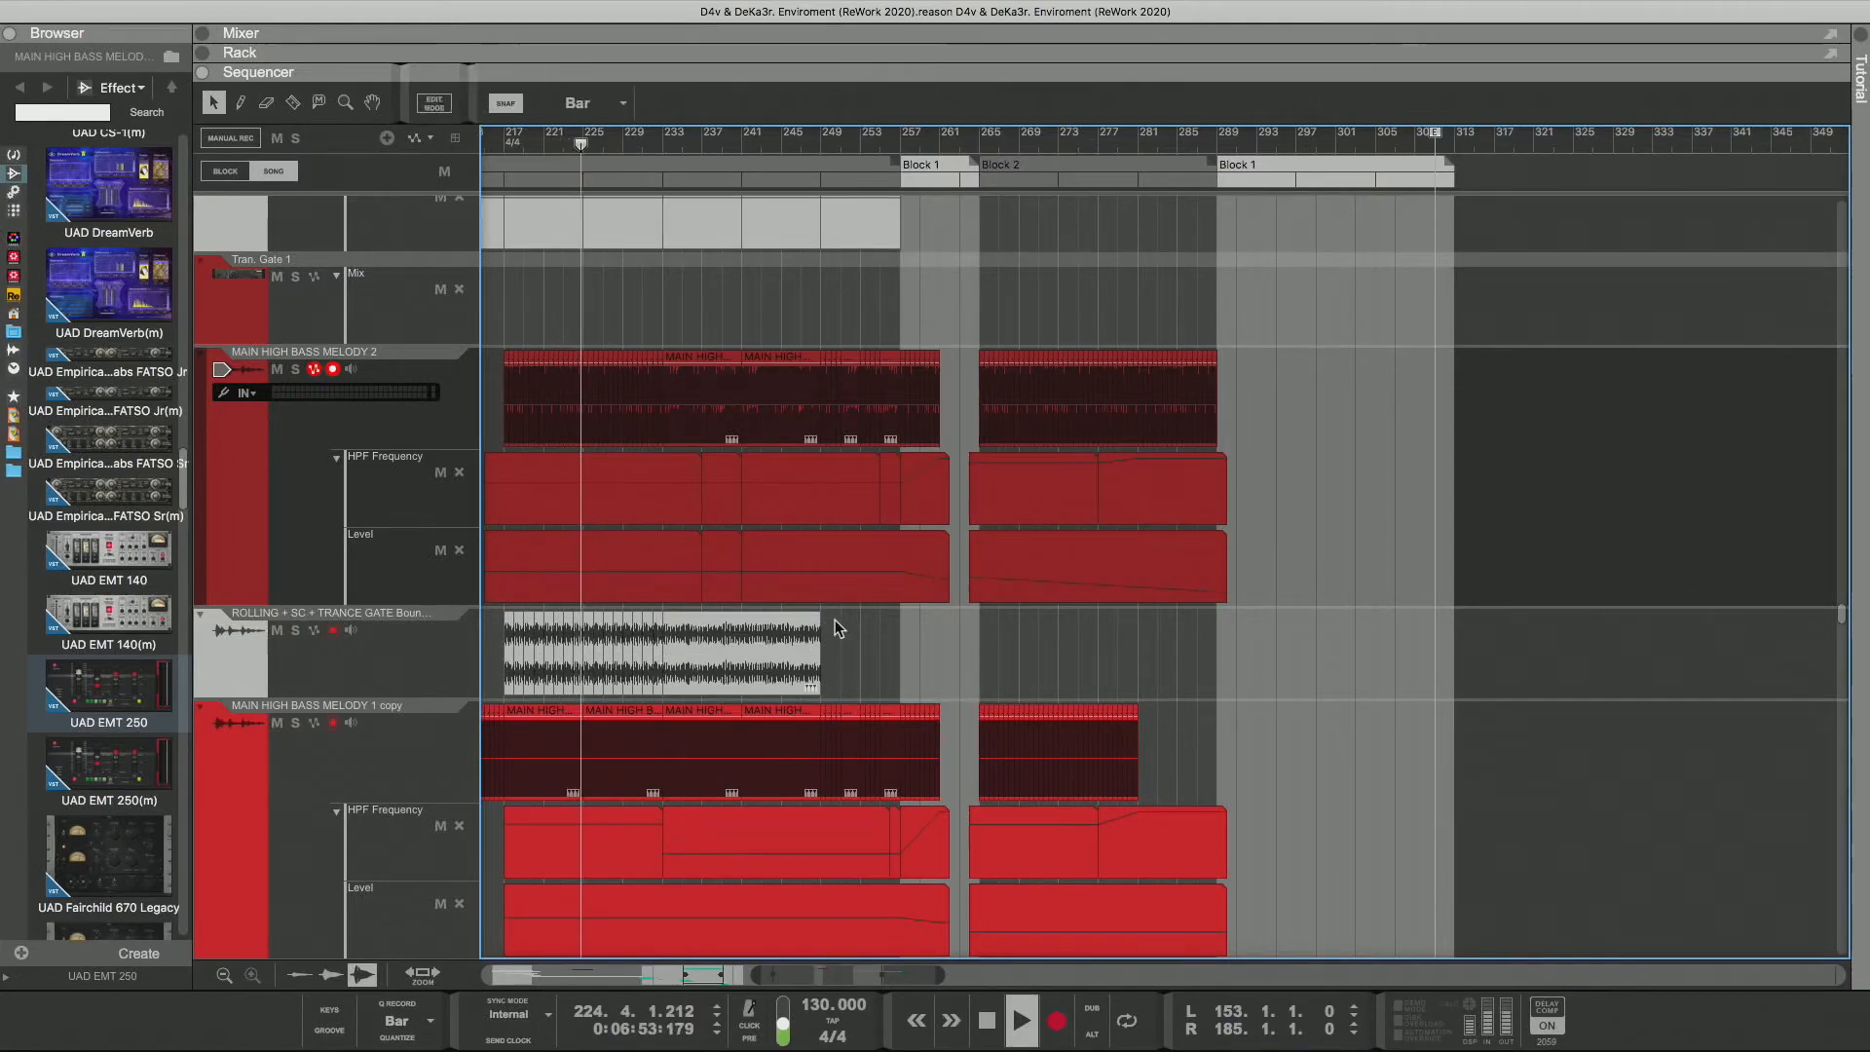
# Step: Audition the ROLLING + SC + TRANCE GATE track soloed and try a one-bar clip copy at bar 249
pyautogui.click(296, 630)
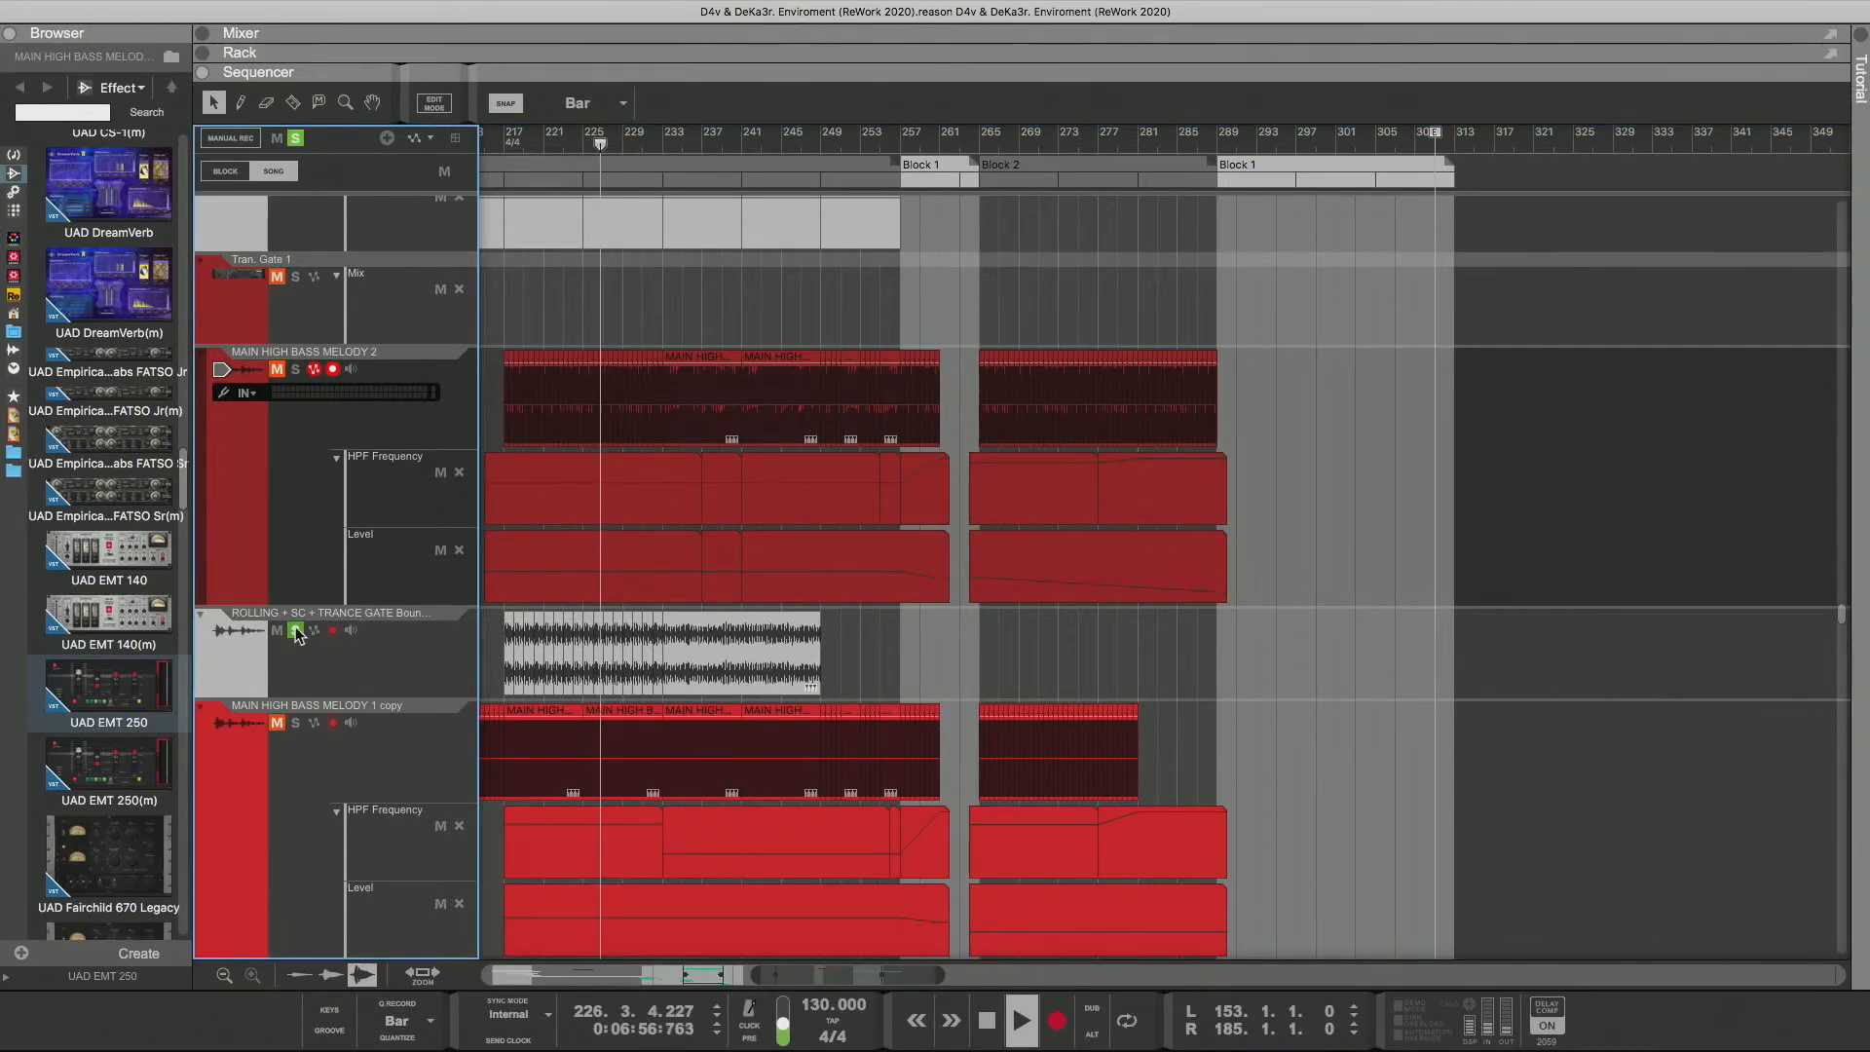
pyautogui.click(296, 630)
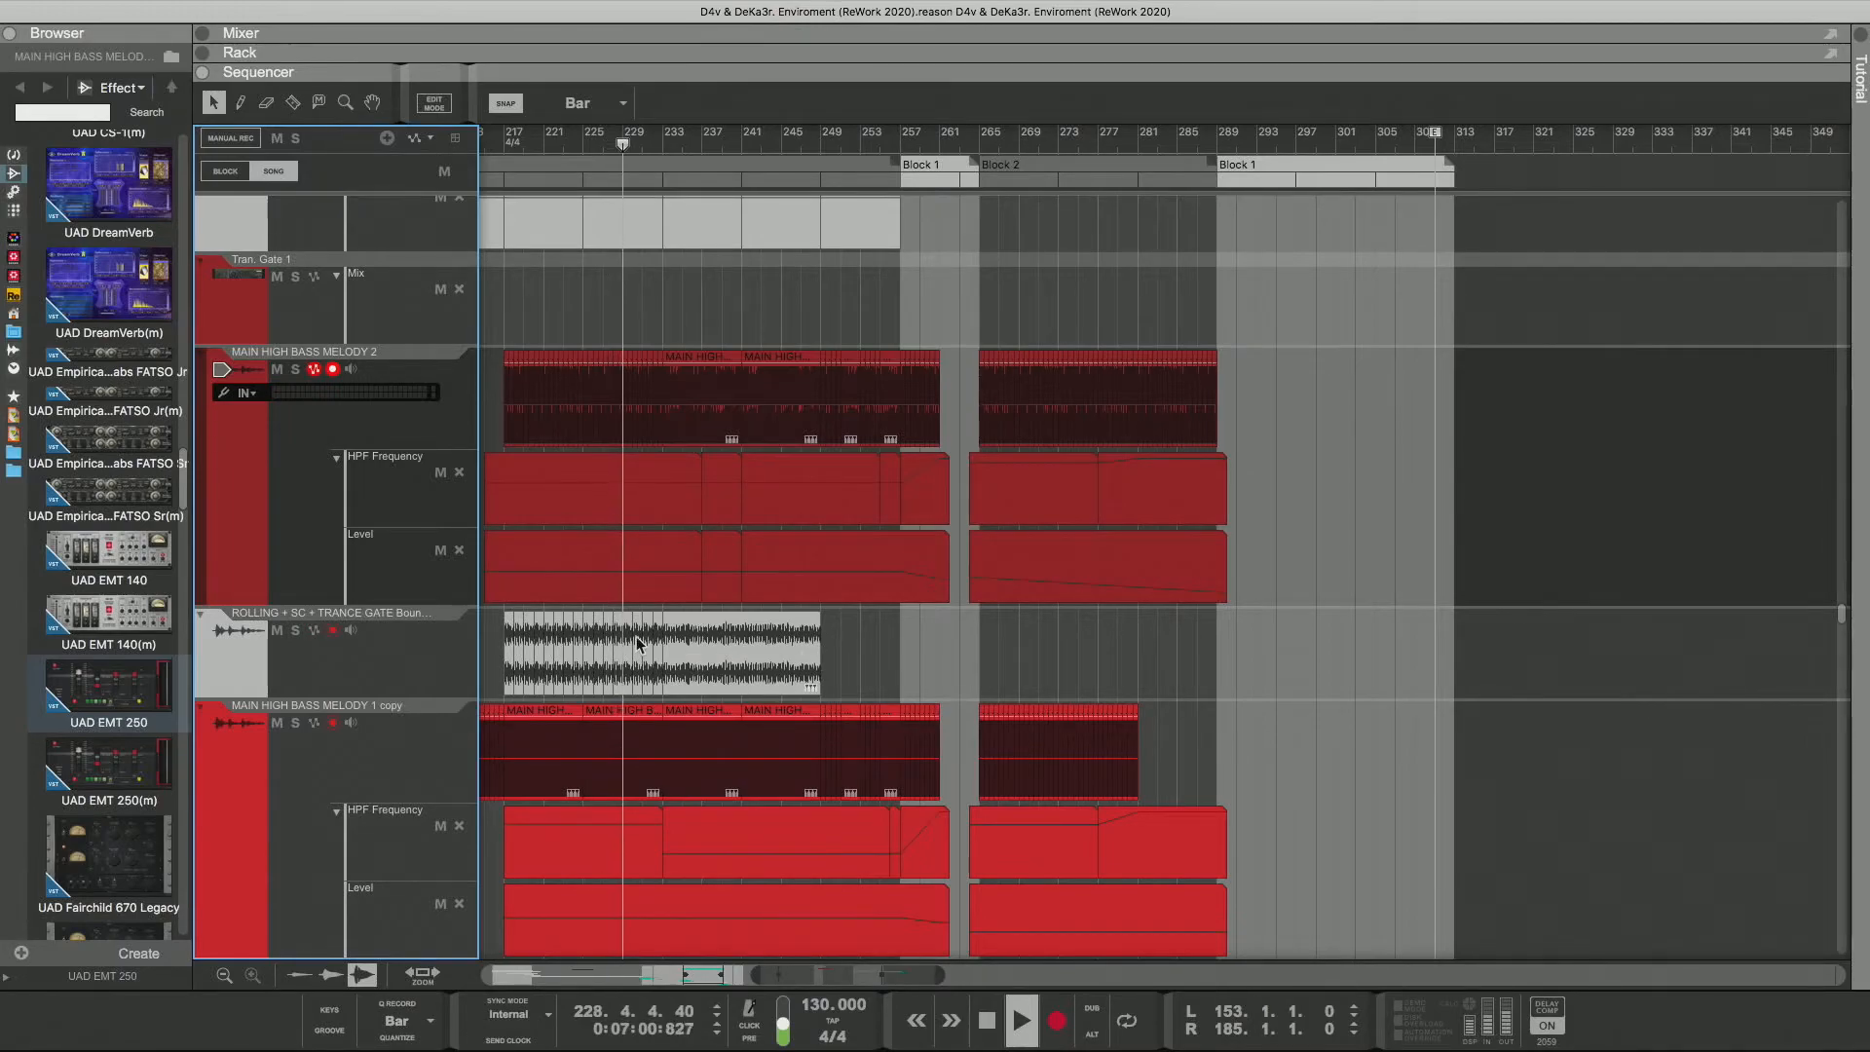
pyautogui.moveTo(508, 633); pyautogui.dragTo(827, 629)
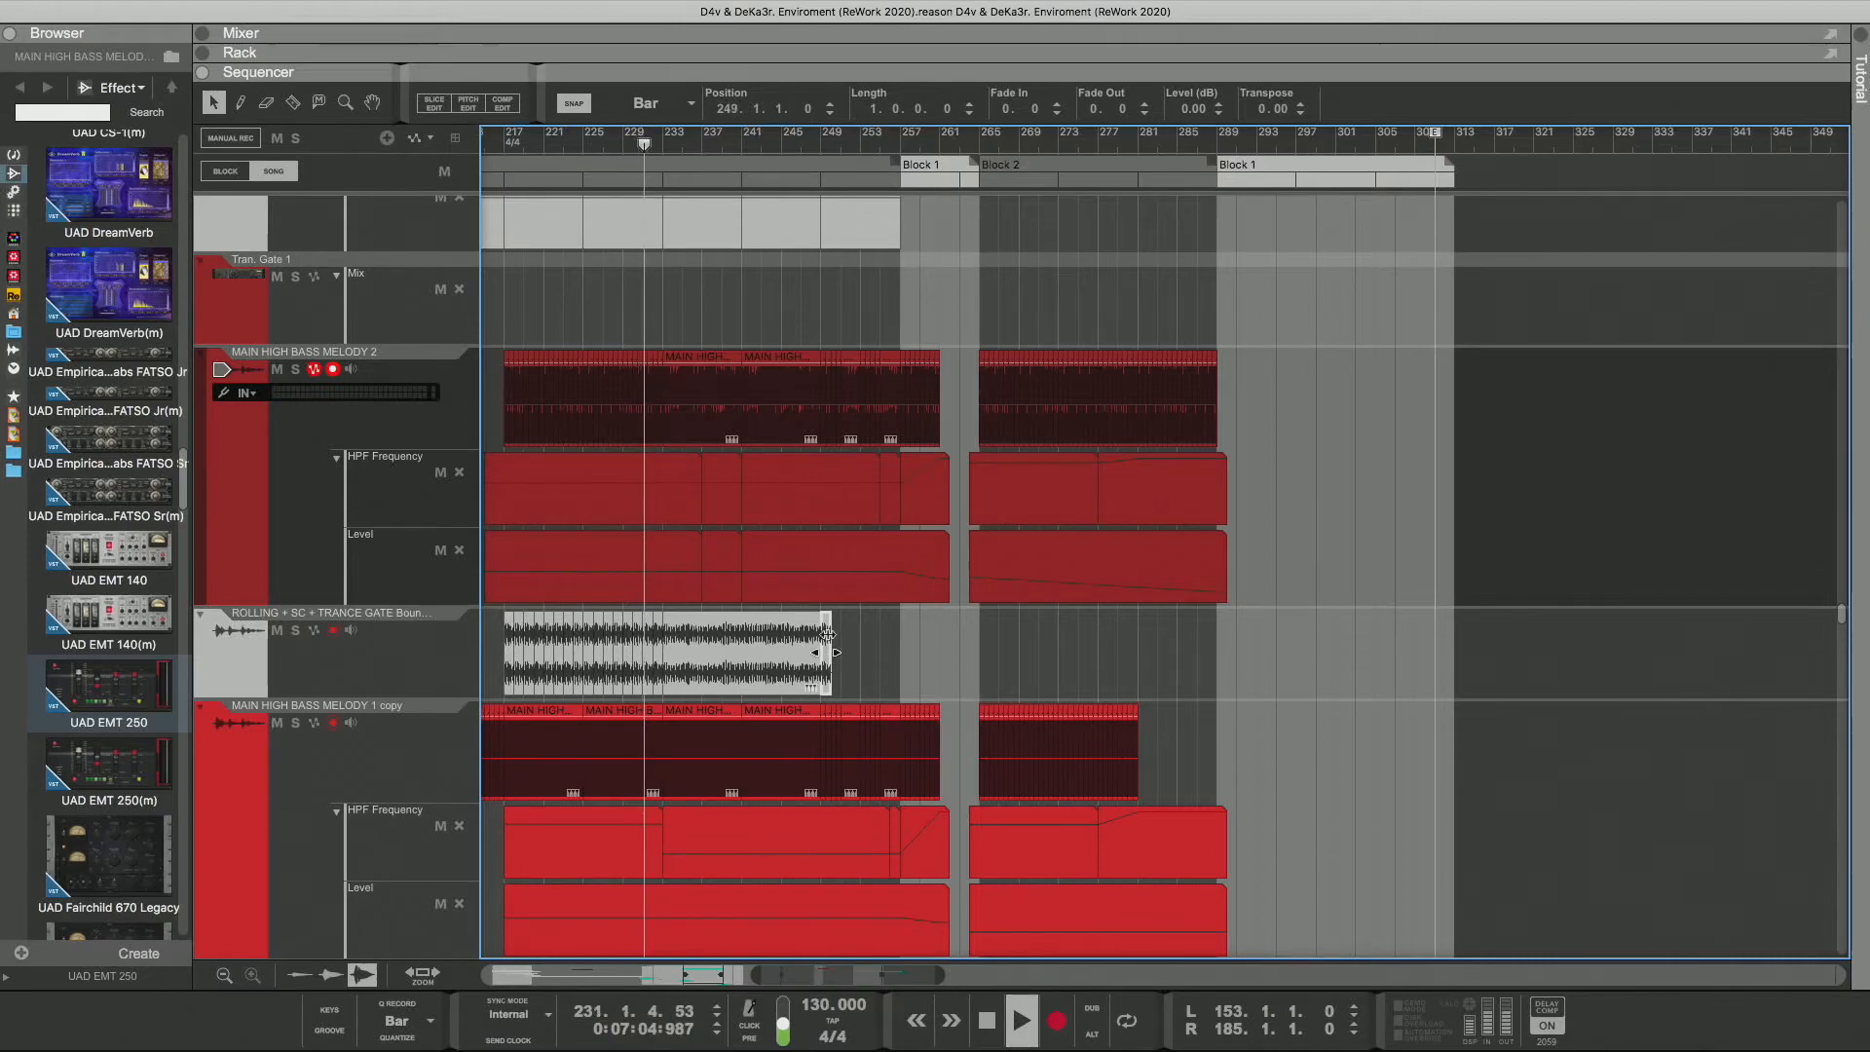
pyautogui.press('Delete')
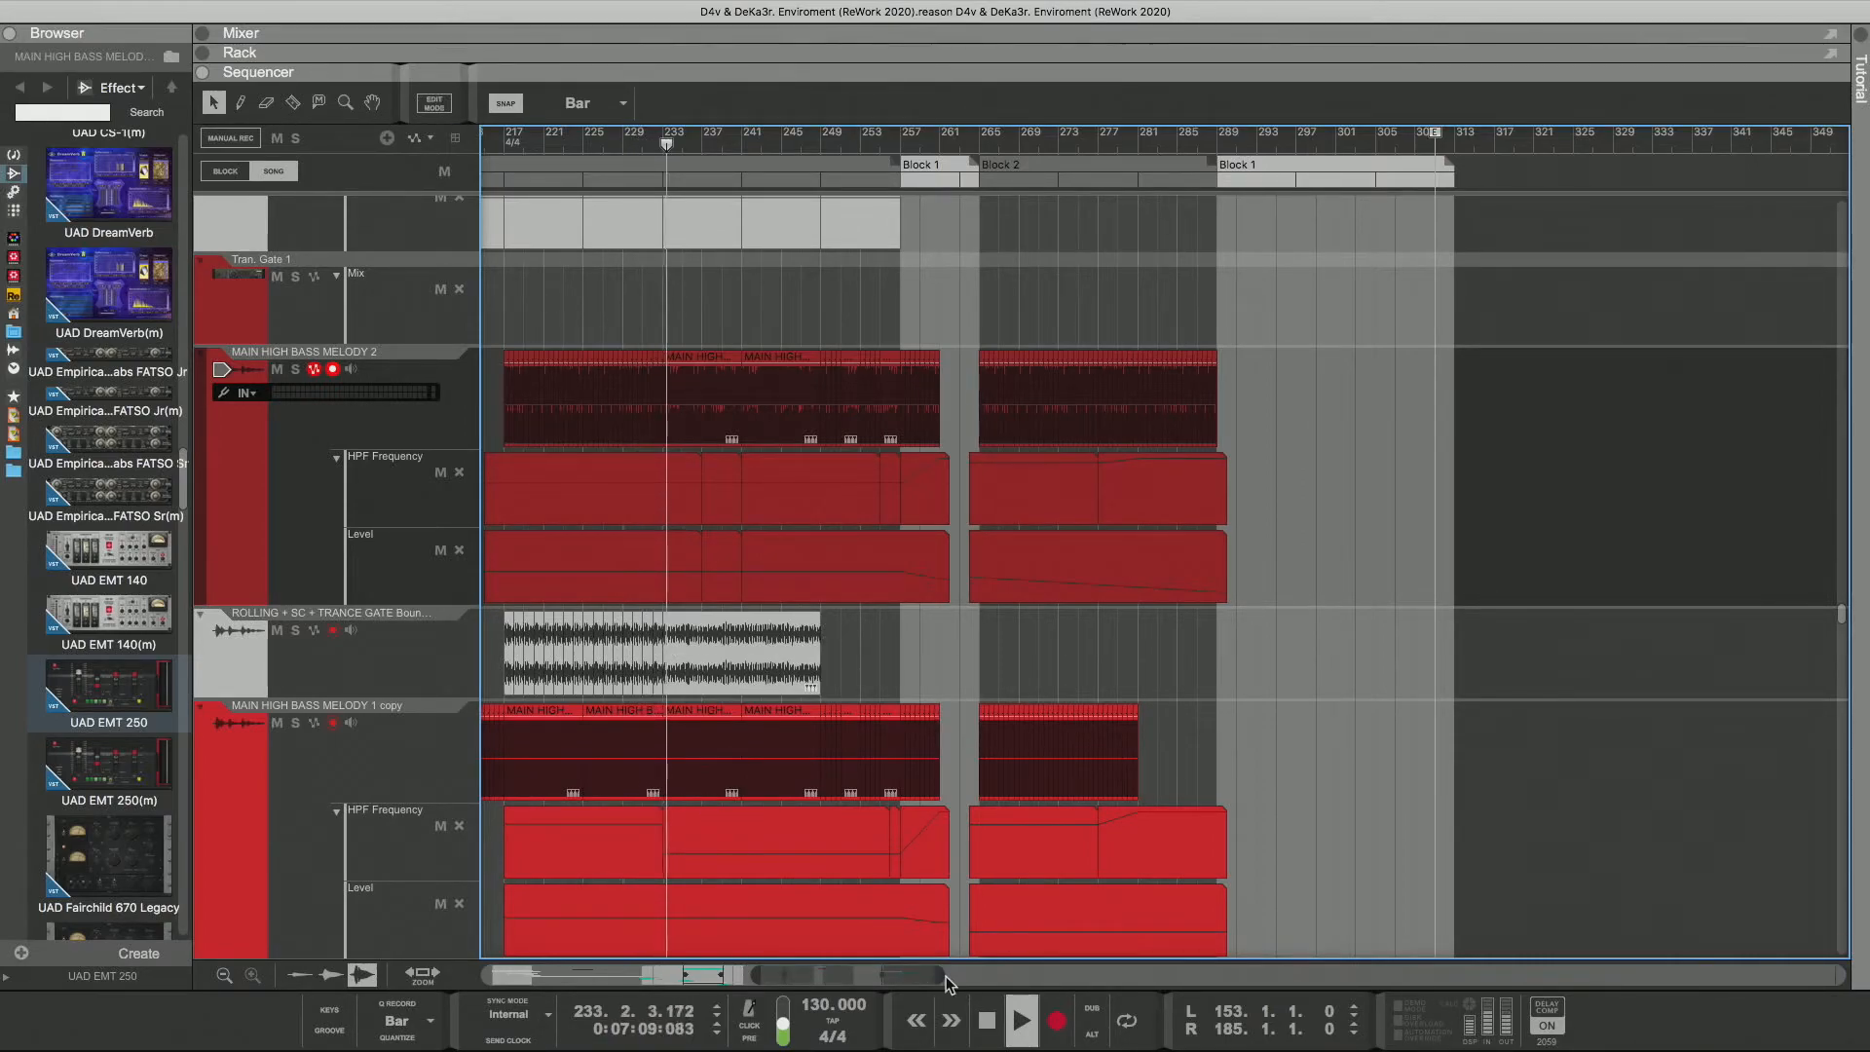
# Step: With snap at 1/2, trim the bar 217 ROLLING + SC + TRANCE GATE clip to half a bar and delete the remaining one-bar clips before bar 233
pyautogui.moveTo(945, 976); pyautogui.dragTo(816, 969)
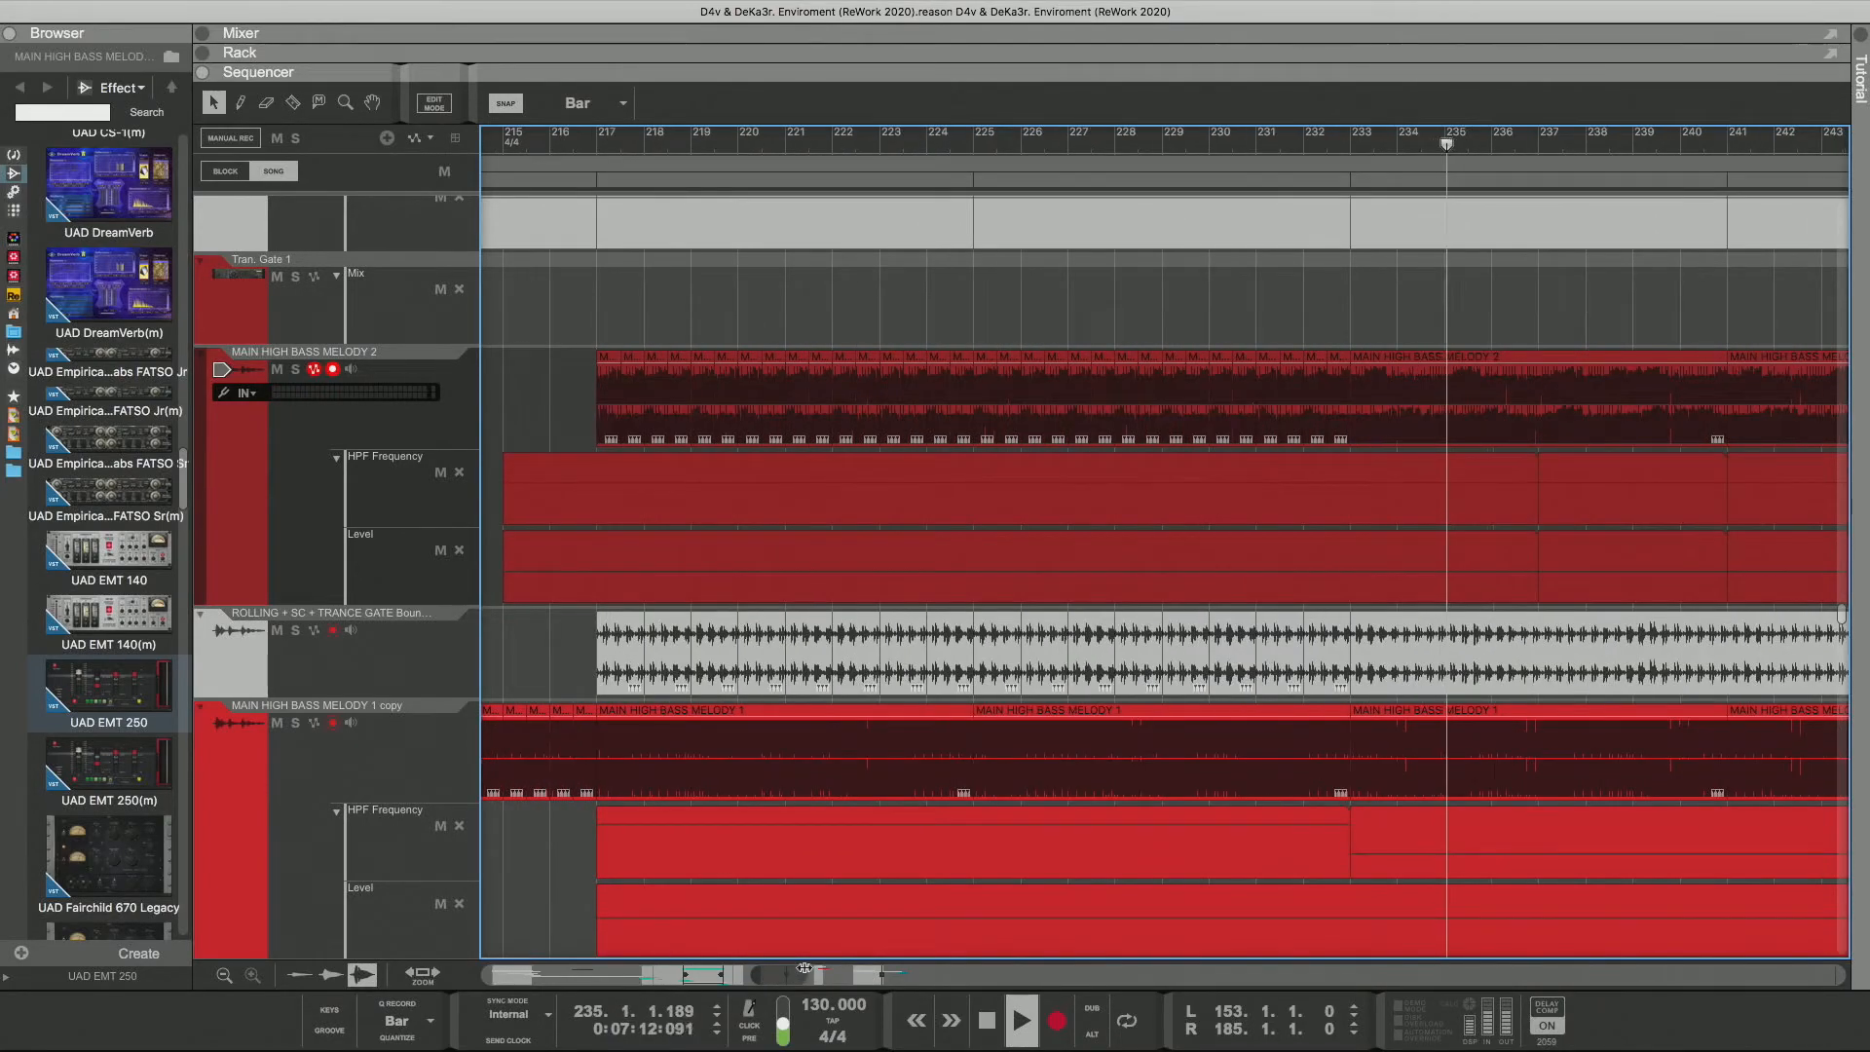
pyautogui.click(631, 665)
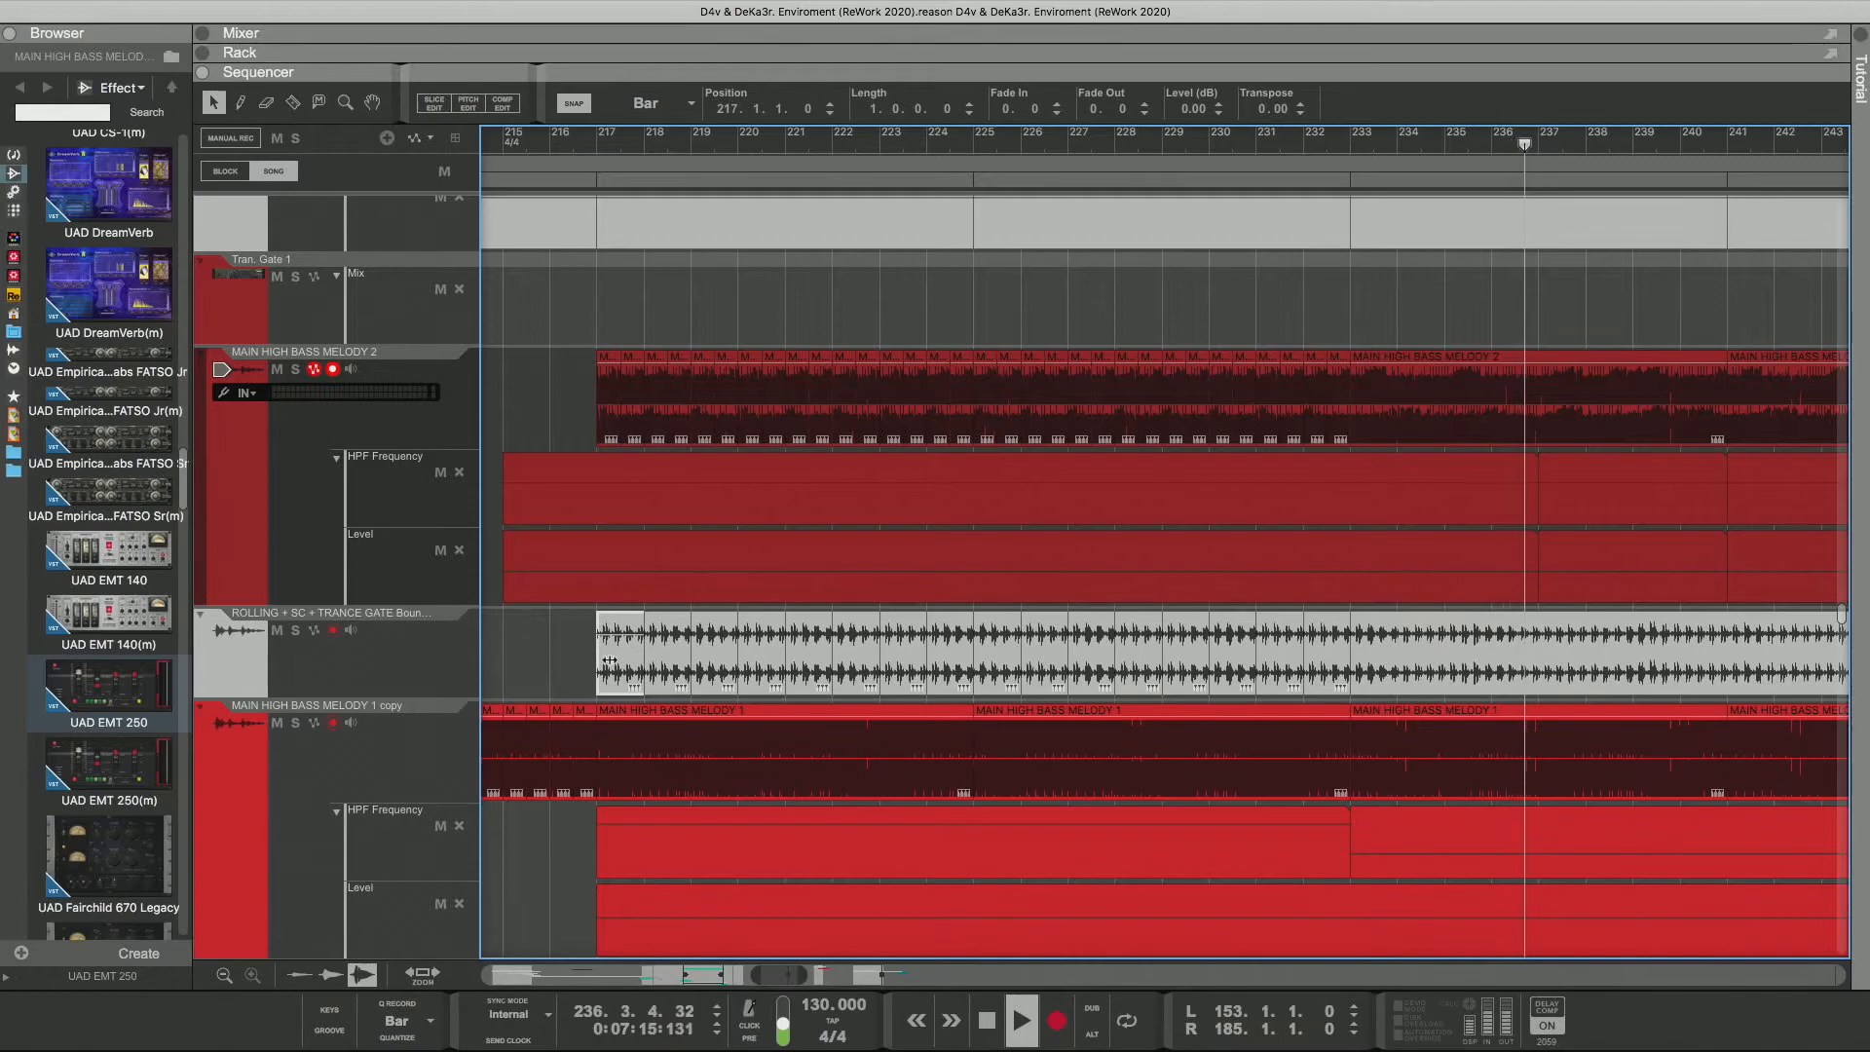
pyautogui.click(662, 110)
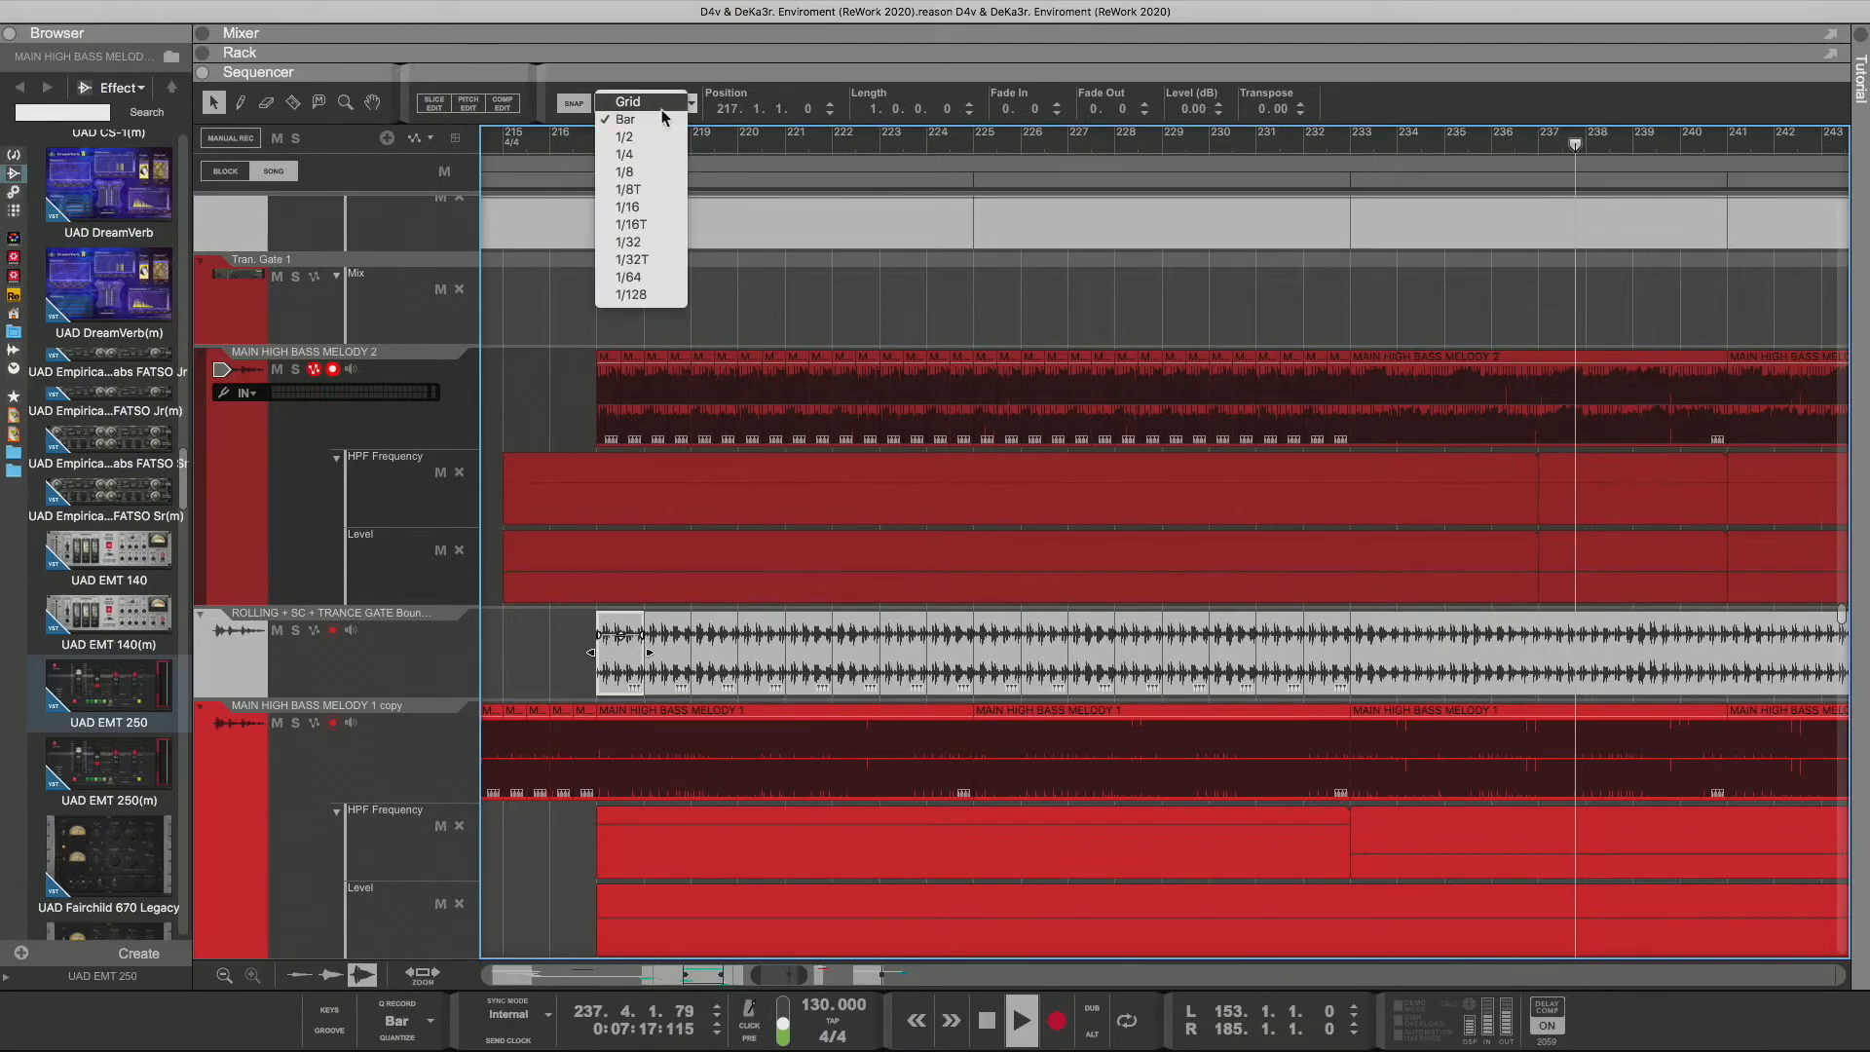
pyautogui.click(624, 136)
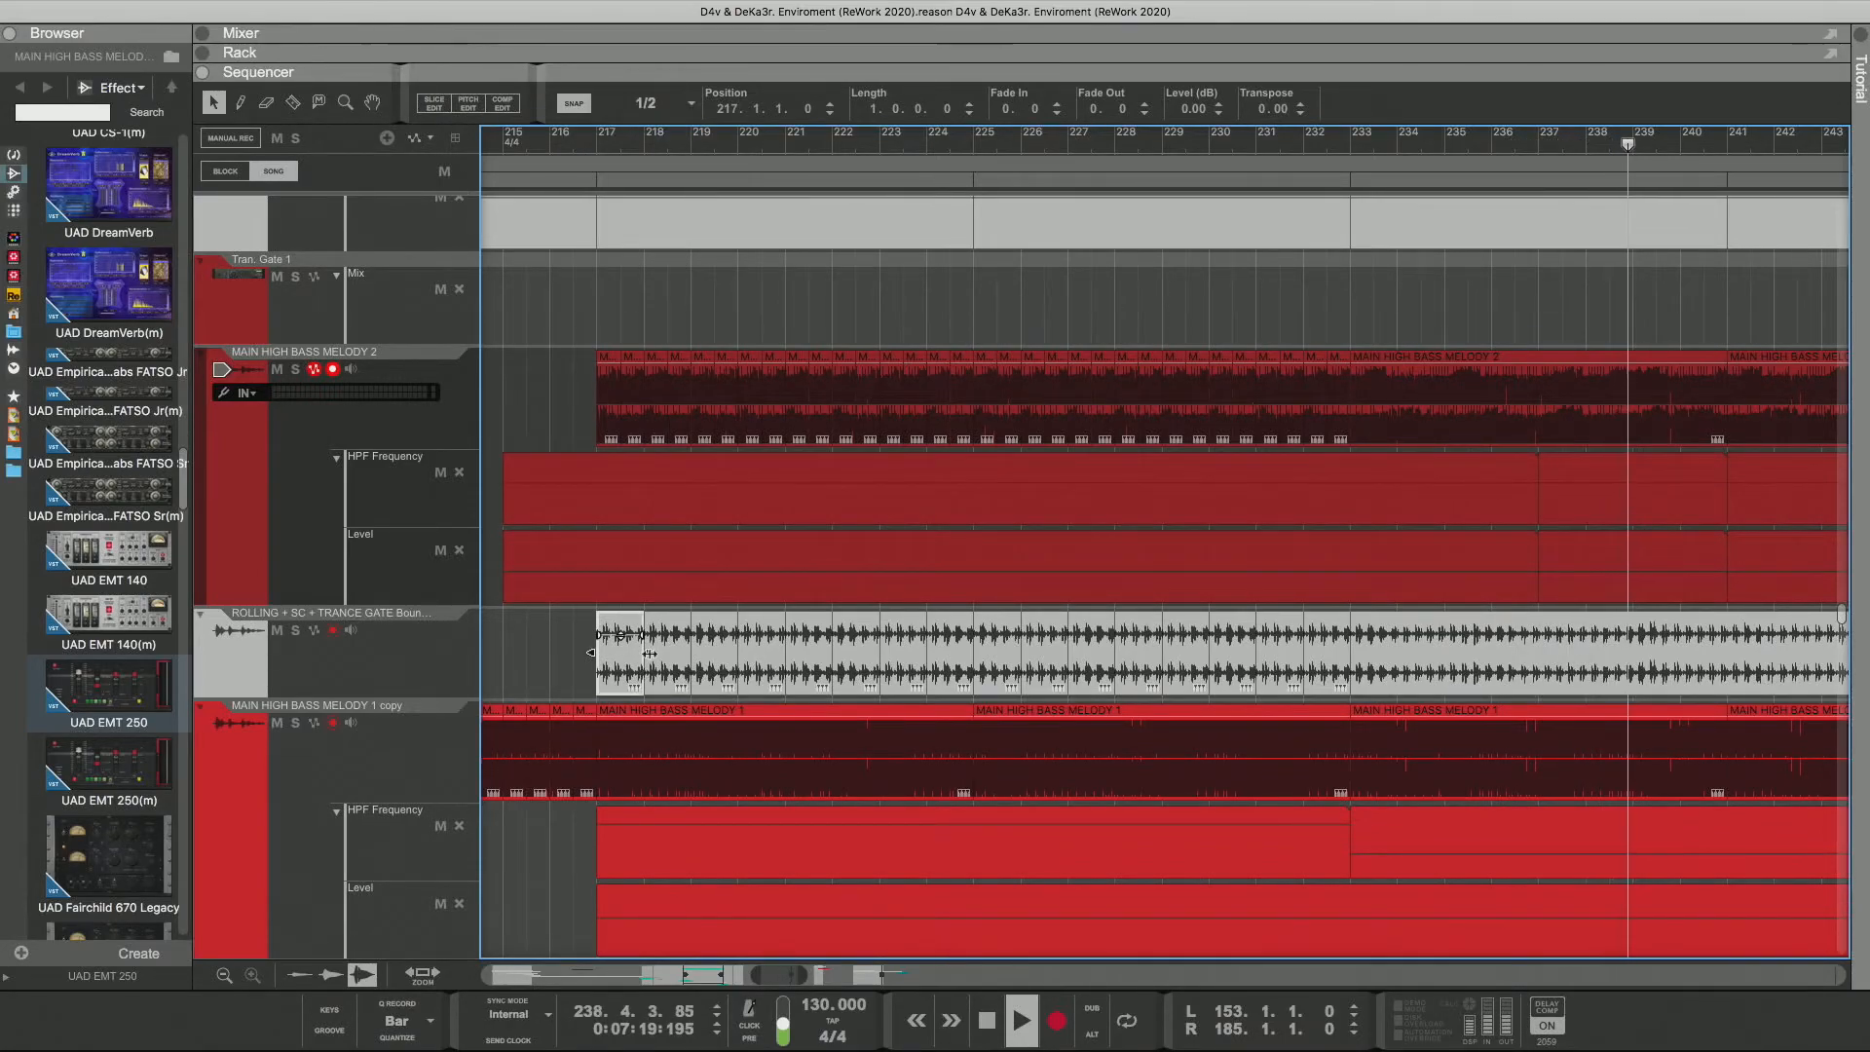
pyautogui.moveTo(647, 654); pyautogui.dragTo(1356, 664)
pyautogui.press('Delete')
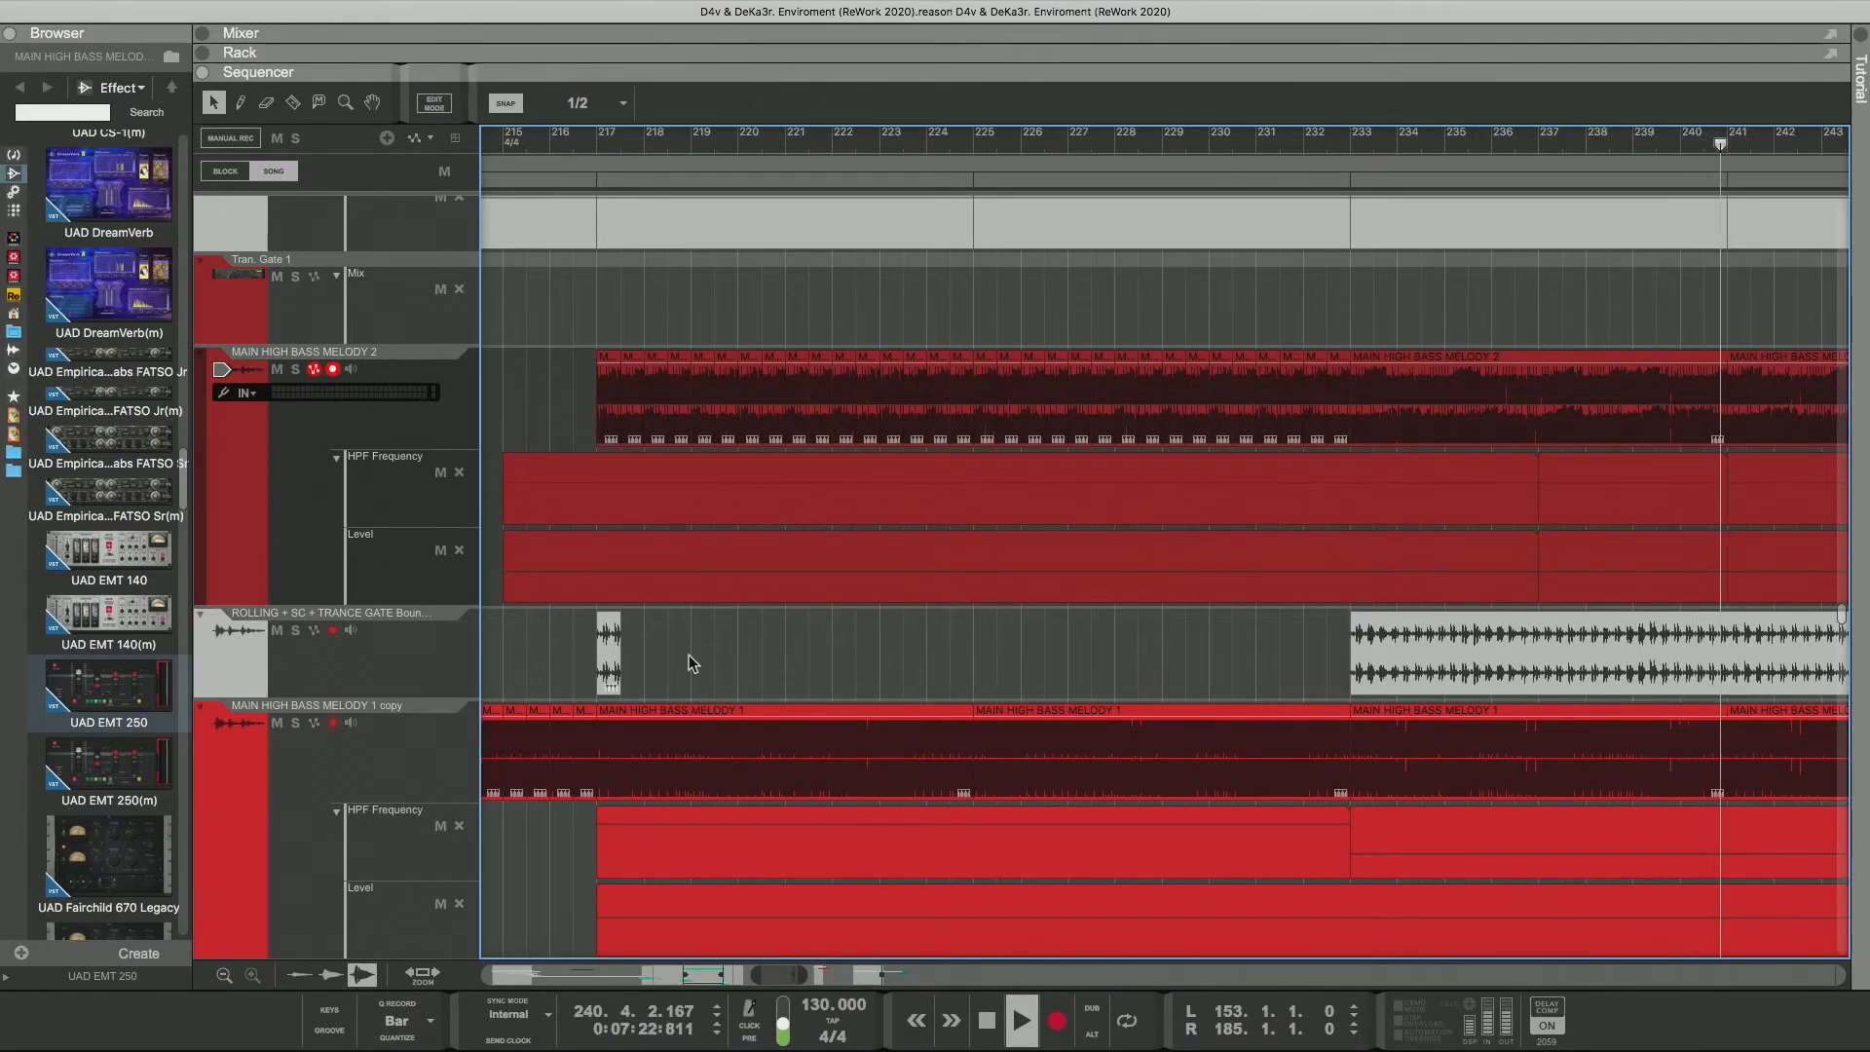
# Step: Duplicate the half-bar ROLLING + SC + TRANCE GATE clip repeatedly, using growing groups of copies, to fill bars 217 to 233
pyautogui.click(611, 667)
pyautogui.press('super+d')
pyautogui.press('super+d')
pyautogui.press('super+d')
pyautogui.press('super+d')
pyautogui.press('super+d')
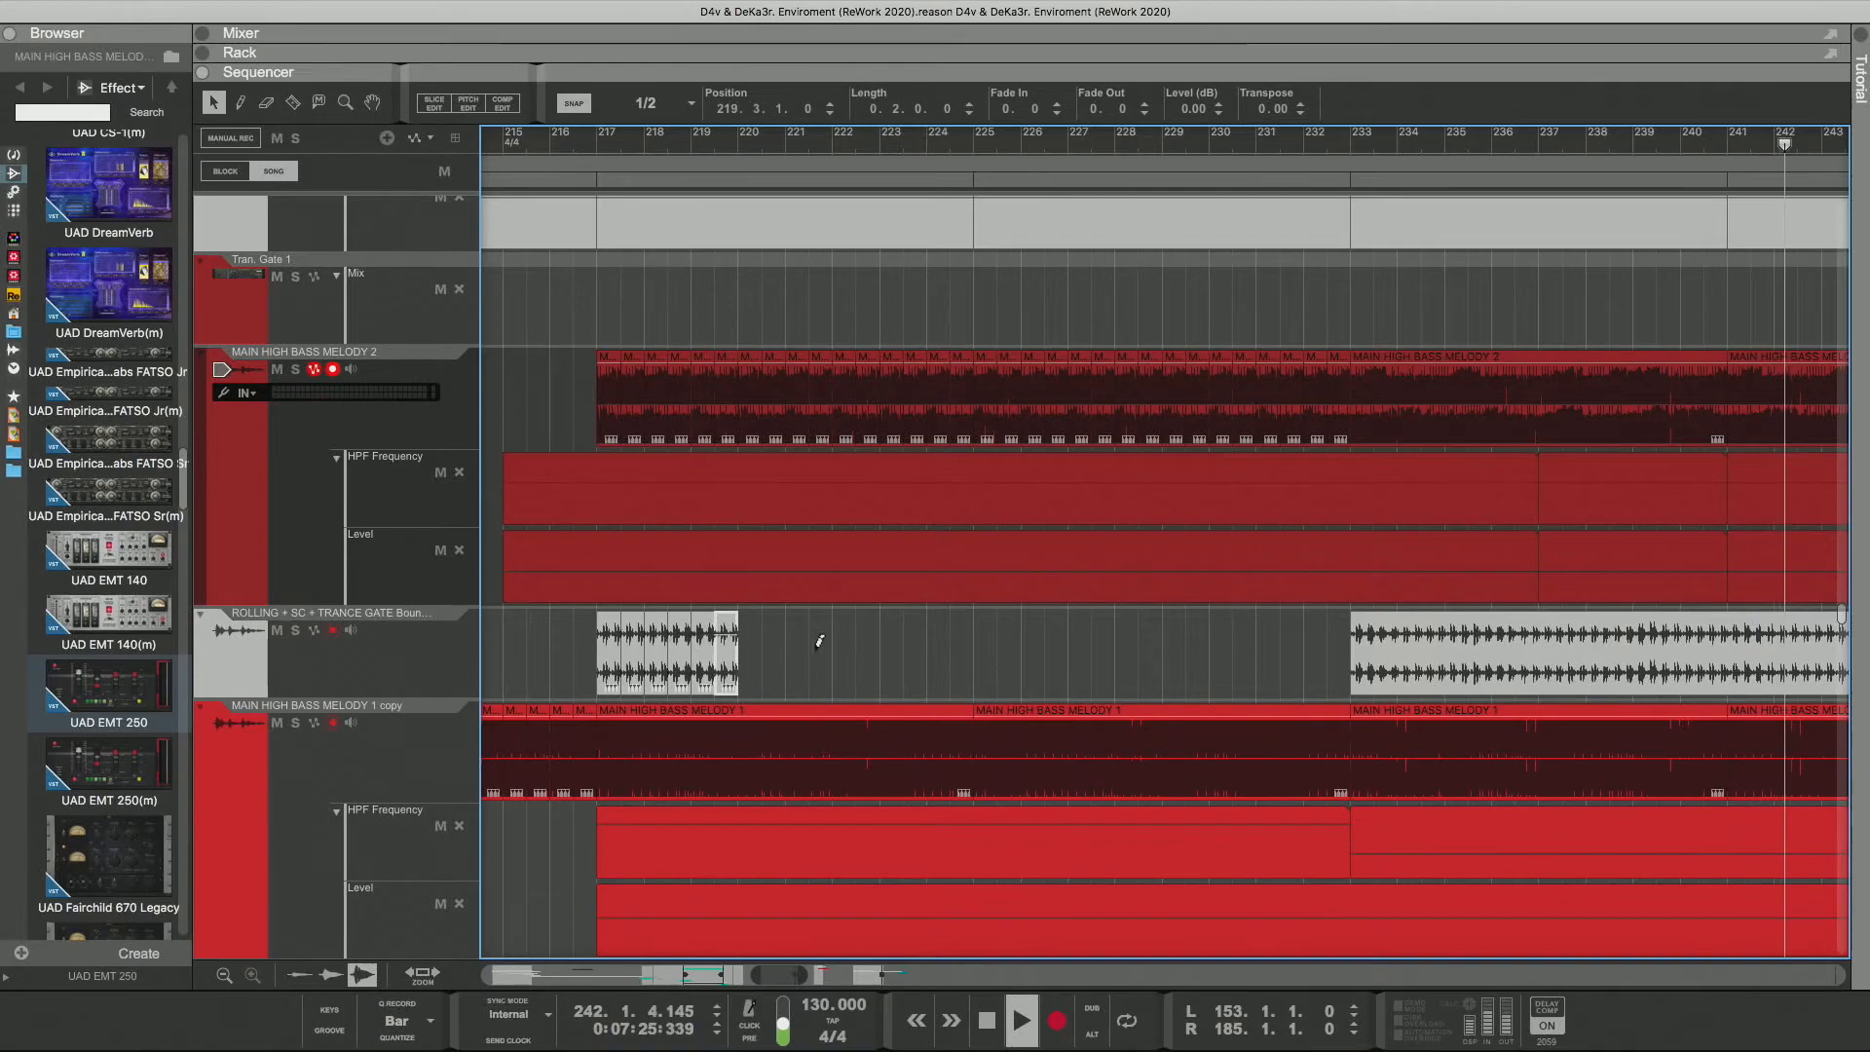
pyautogui.press('super+d')
pyautogui.press('super+d')
pyautogui.press('super+d')
pyautogui.moveTo(850, 649); pyautogui.dragTo(620, 645)
pyautogui.press('super+d')
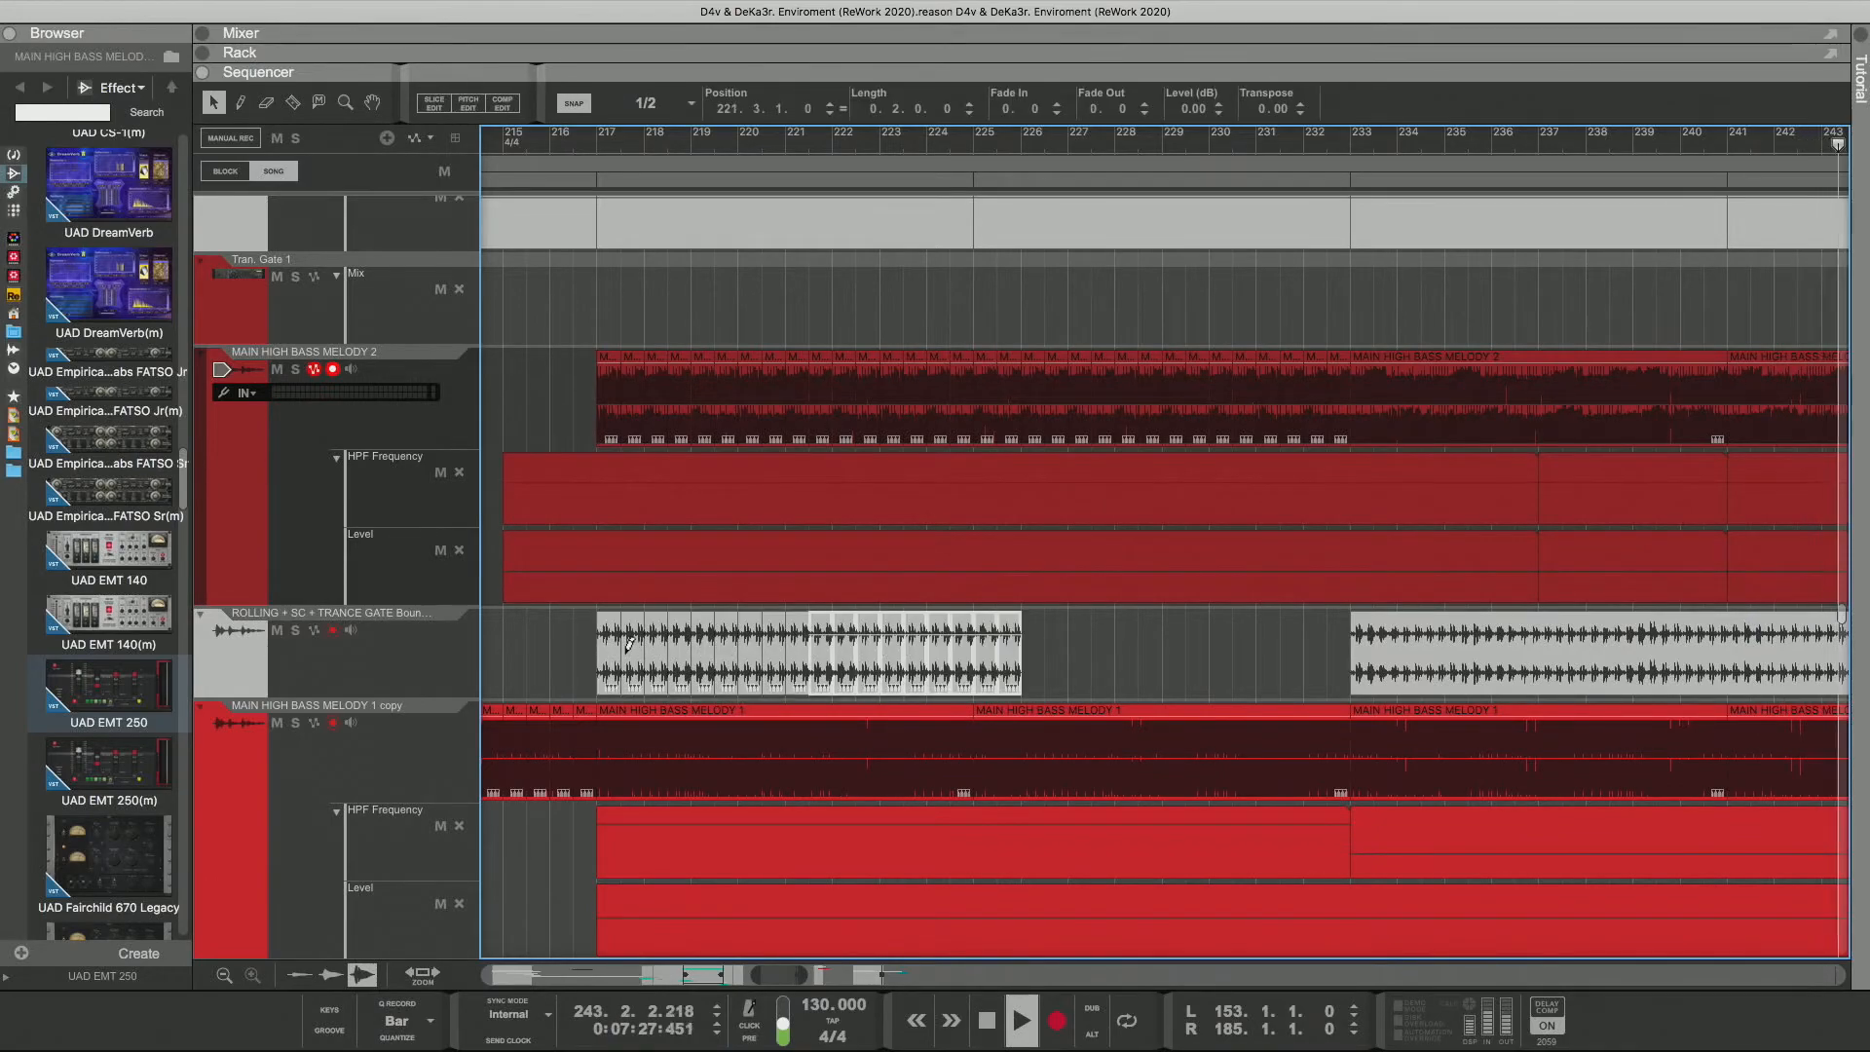
pyautogui.press('super+d')
pyautogui.moveTo(1254, 654); pyautogui.dragTo(1136, 660)
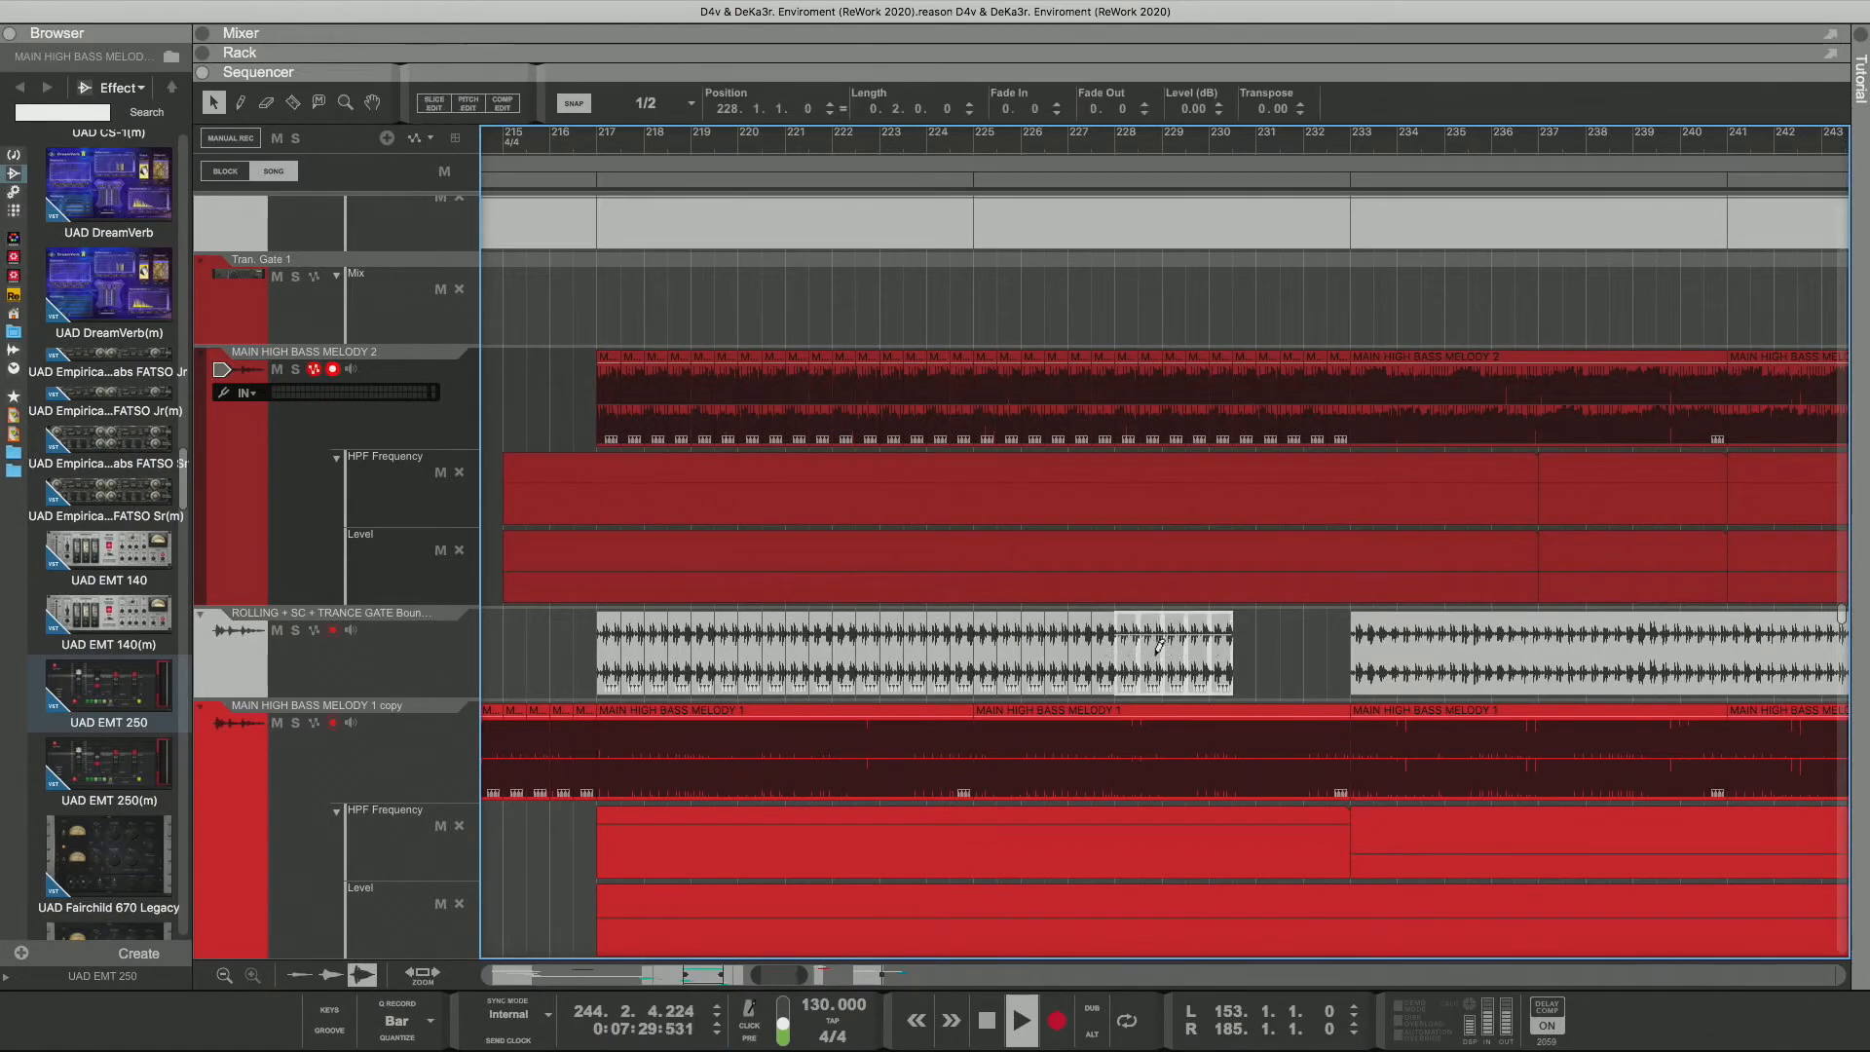
pyautogui.press('super+d')
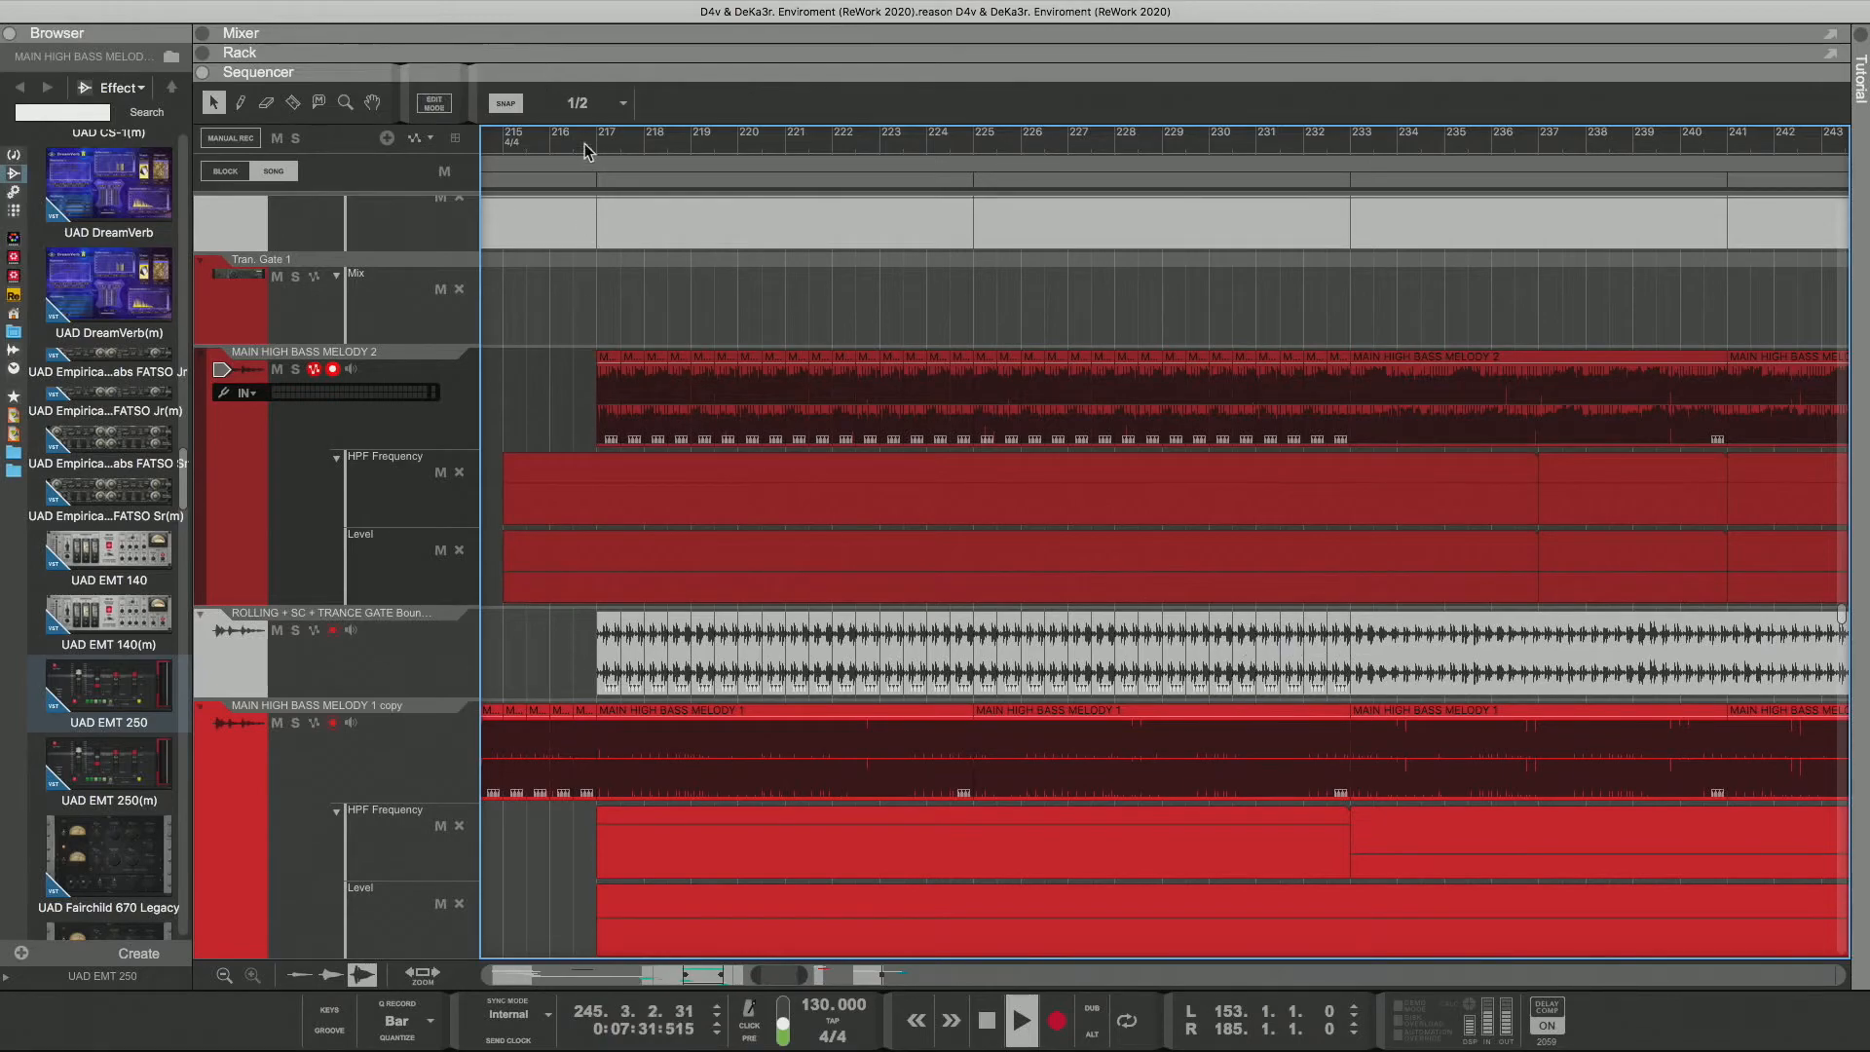
# Step: Play from bar 217 and audition the ROLLING + SC + TRANCE GATE track soloed
pyautogui.click(590, 148)
pyautogui.click(296, 630)
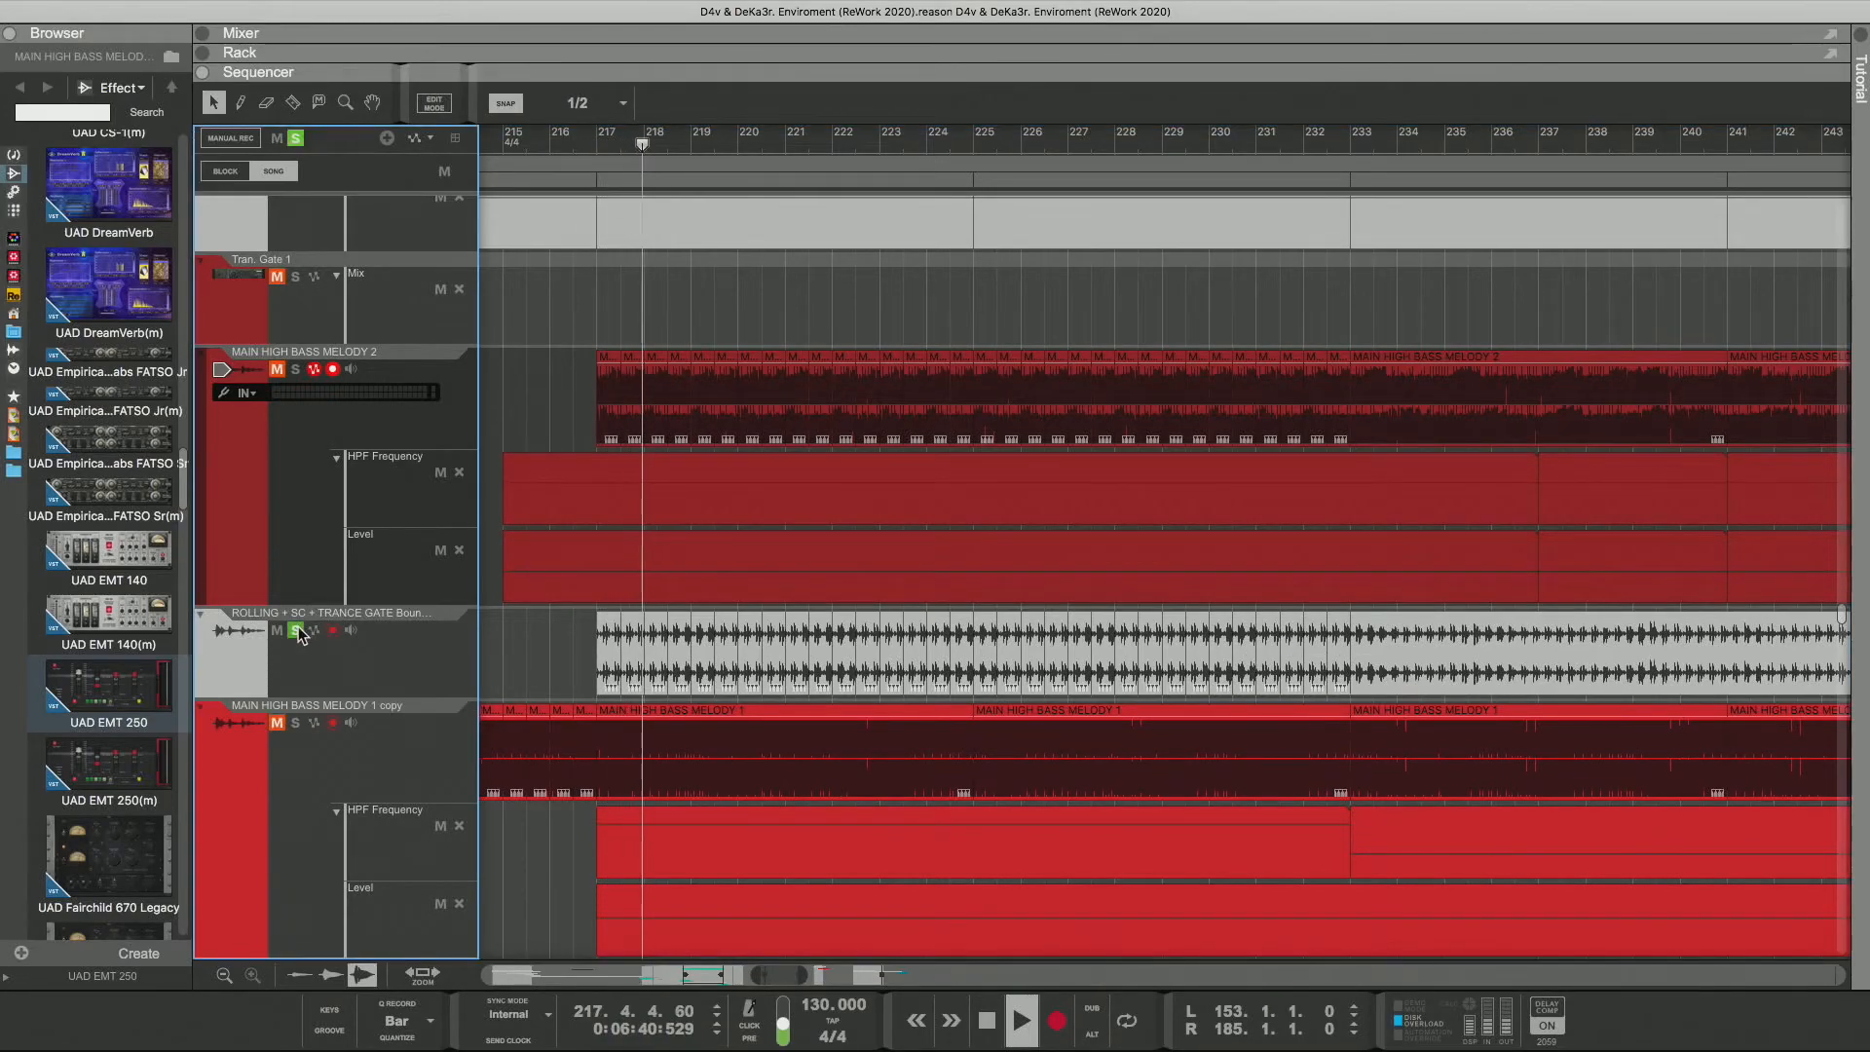
pyautogui.click(296, 630)
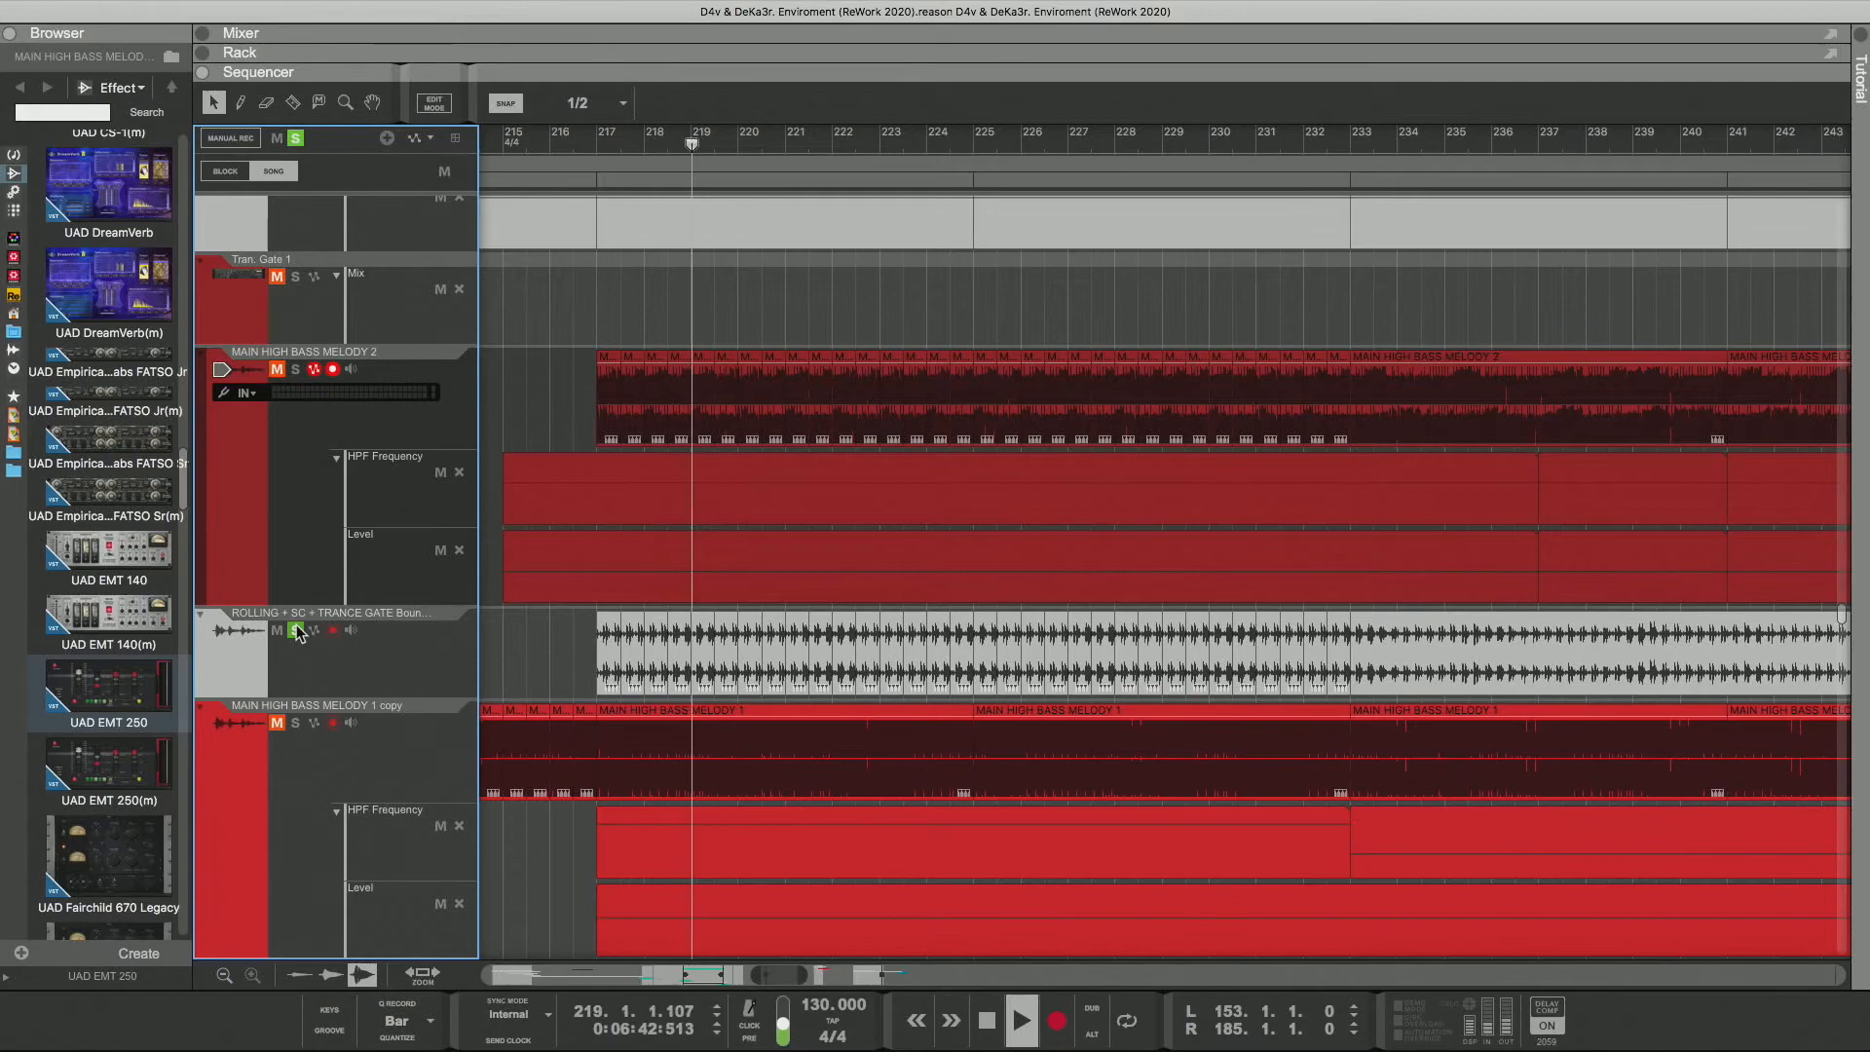
# Step: Set the clip level of the half-bar ROLLING + SC + TRANCE GATE clips from bar 217 to 233 to 1.38 dB and replay them
pyautogui.moveTo(805, 976); pyautogui.dragTo(829, 977)
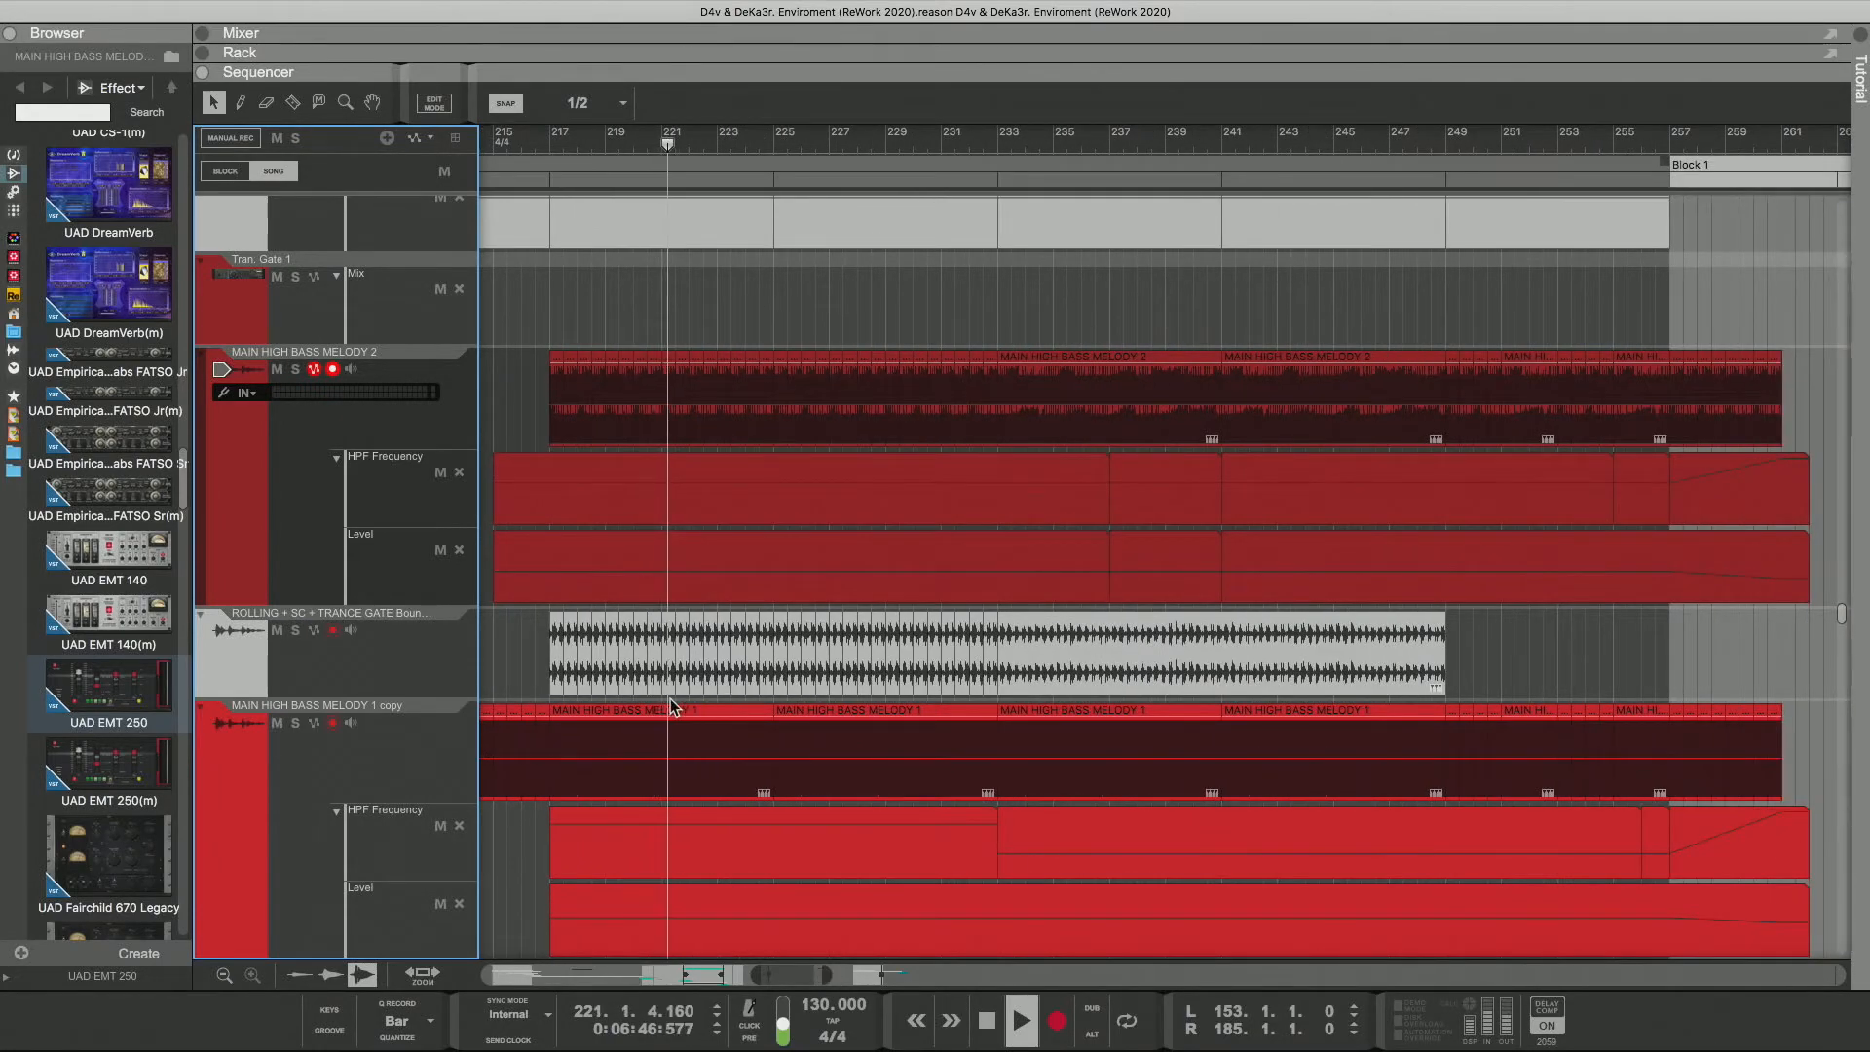
pyautogui.moveTo(531, 659); pyautogui.dragTo(946, 654)
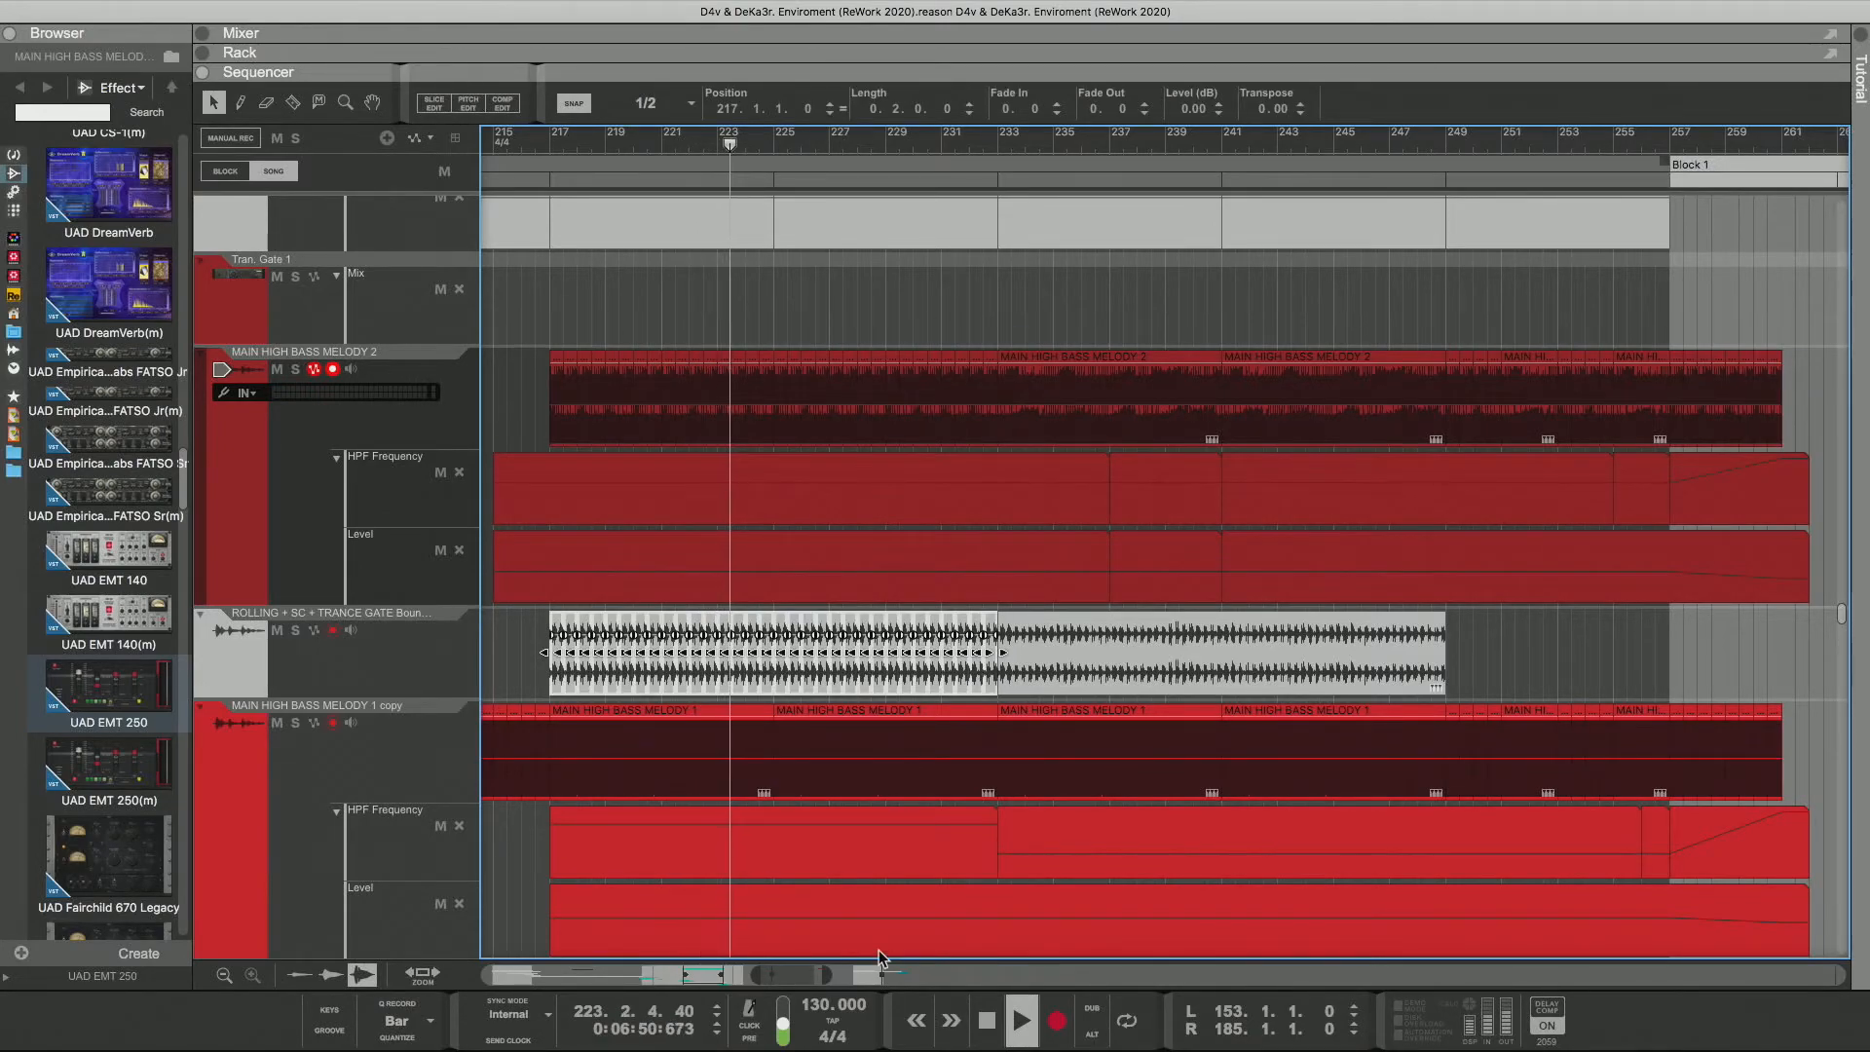
pyautogui.moveTo(818, 976); pyautogui.dragTo(752, 978)
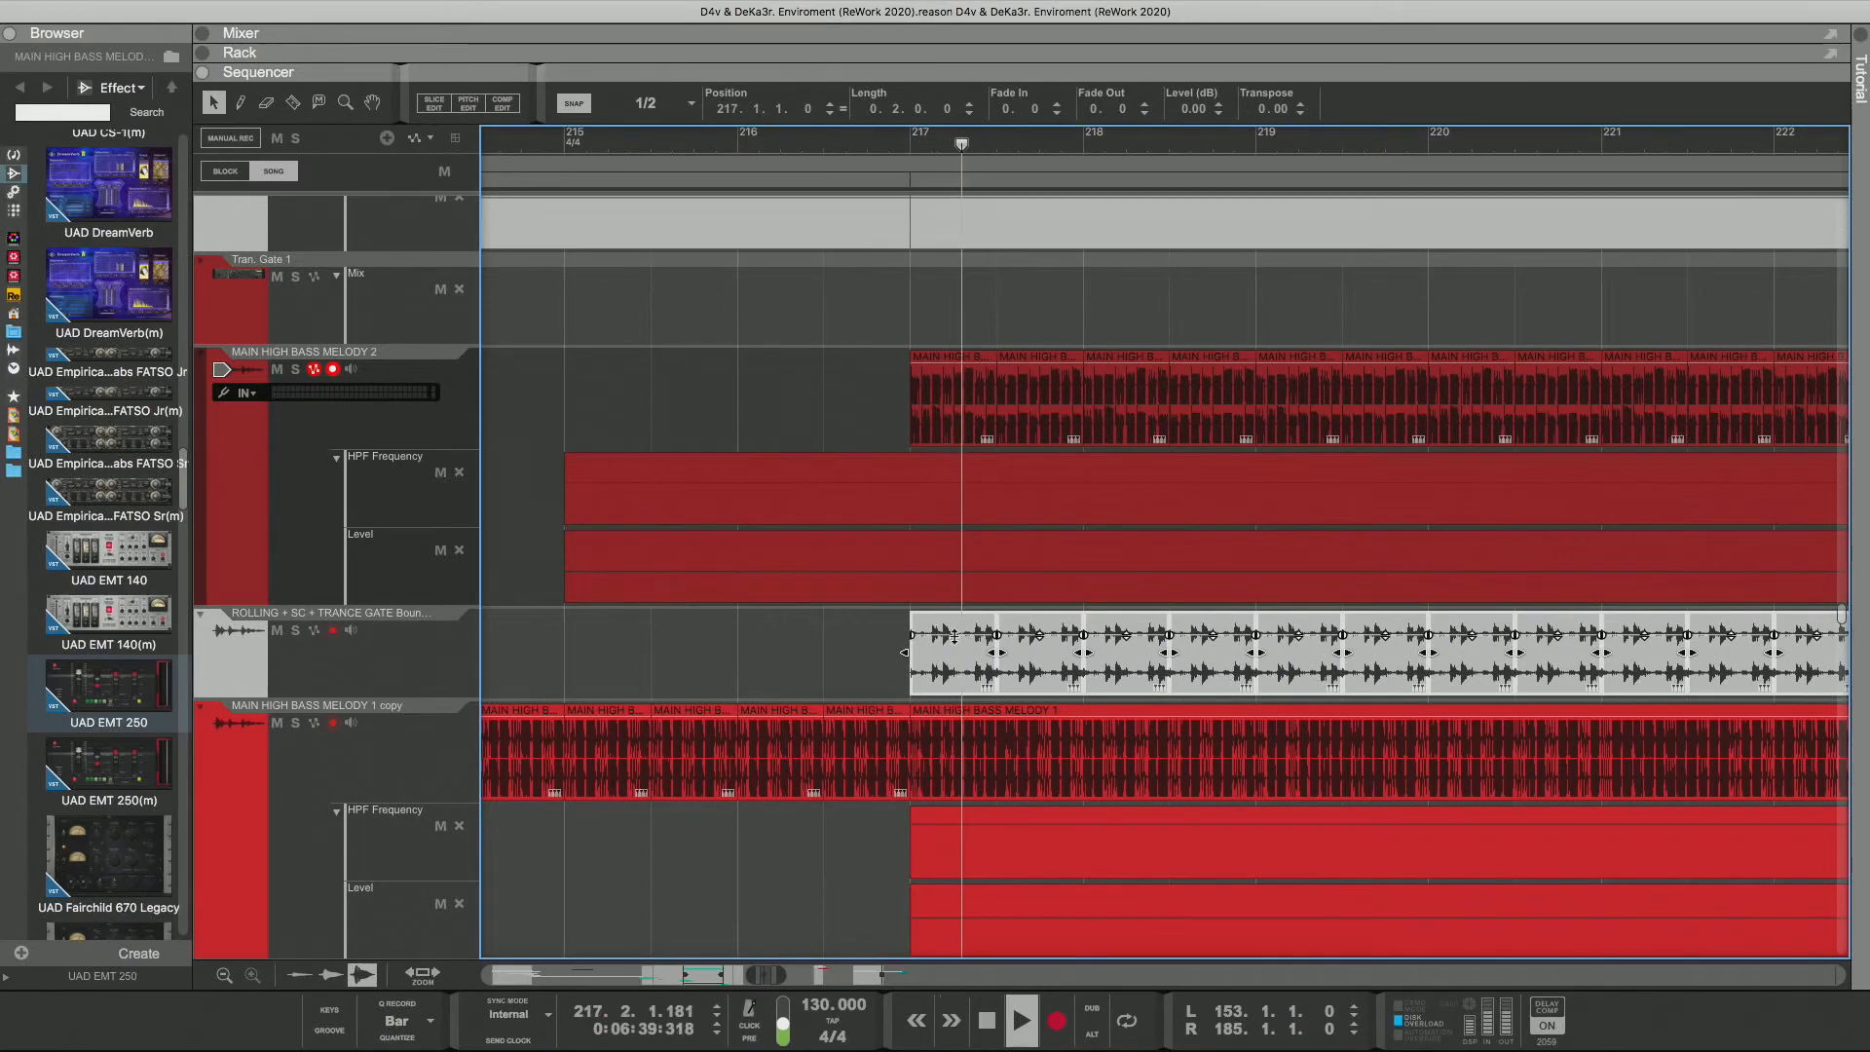
pyautogui.moveTo(955, 638); pyautogui.dragTo(956, 643)
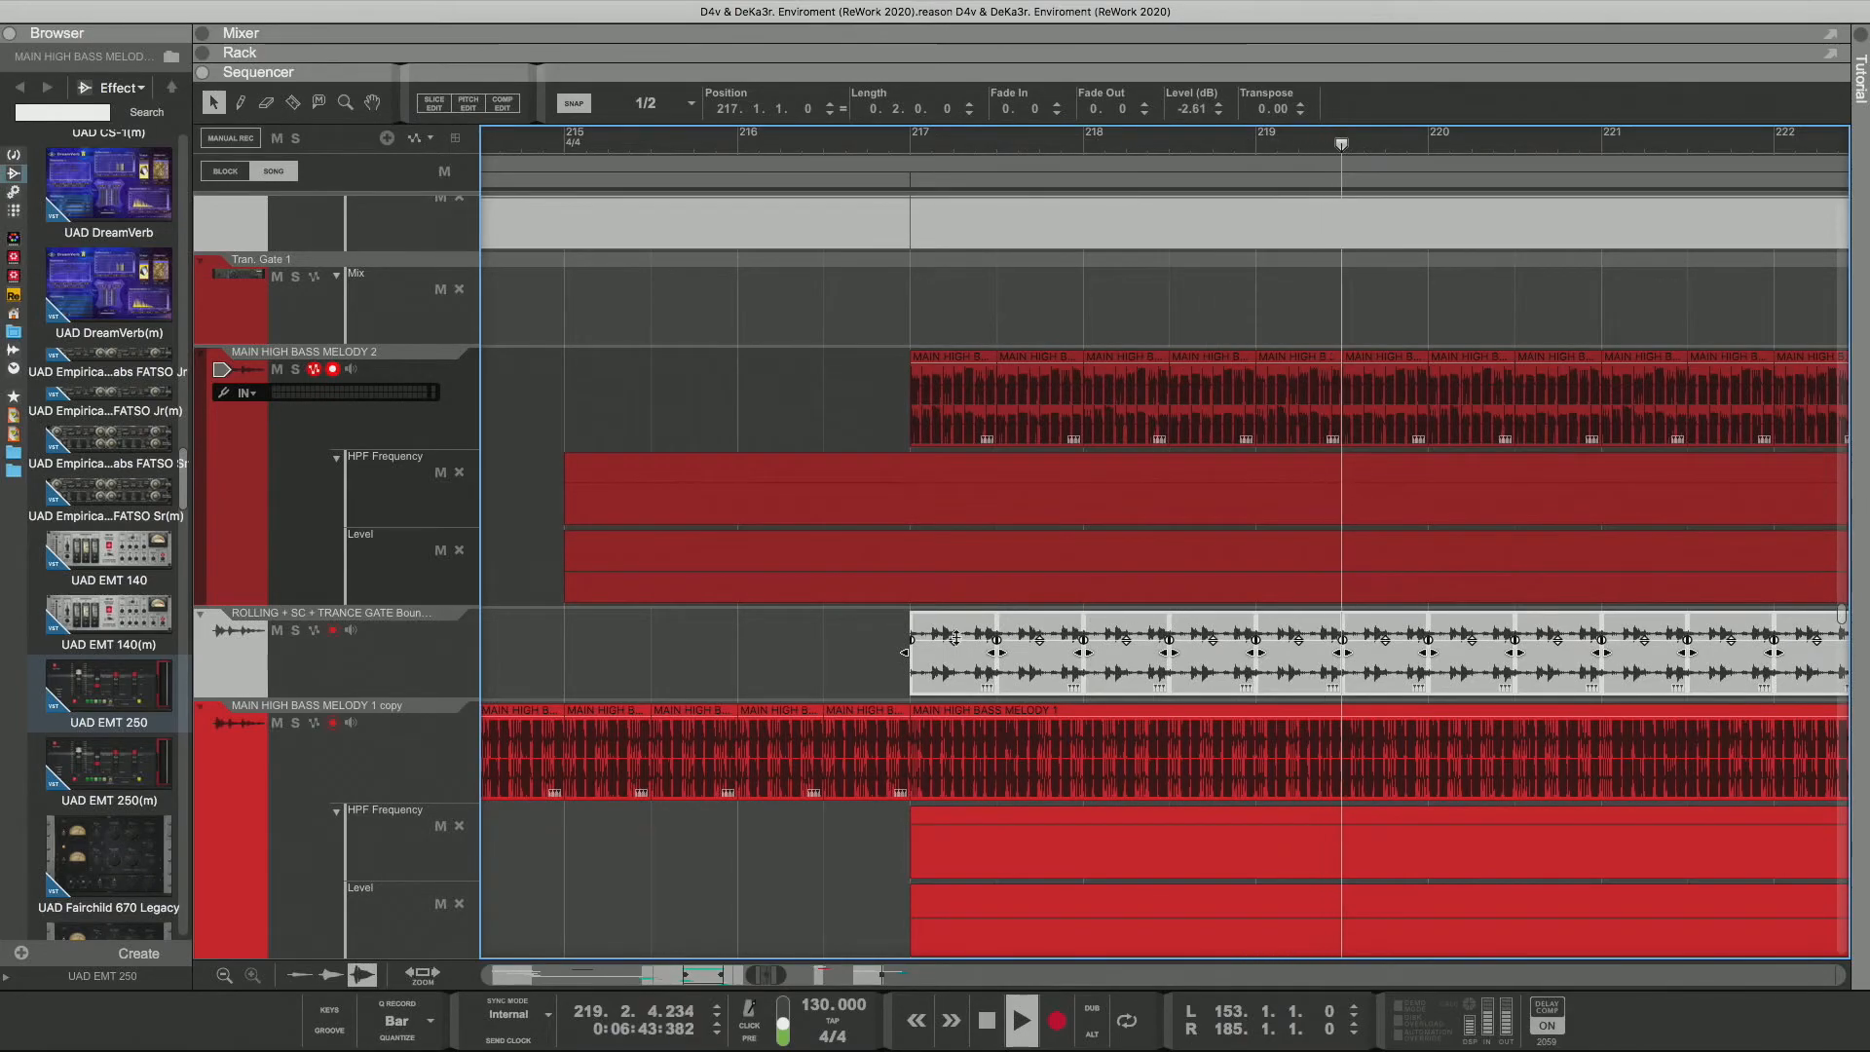
pyautogui.moveTo(954, 638); pyautogui.dragTo(953, 639)
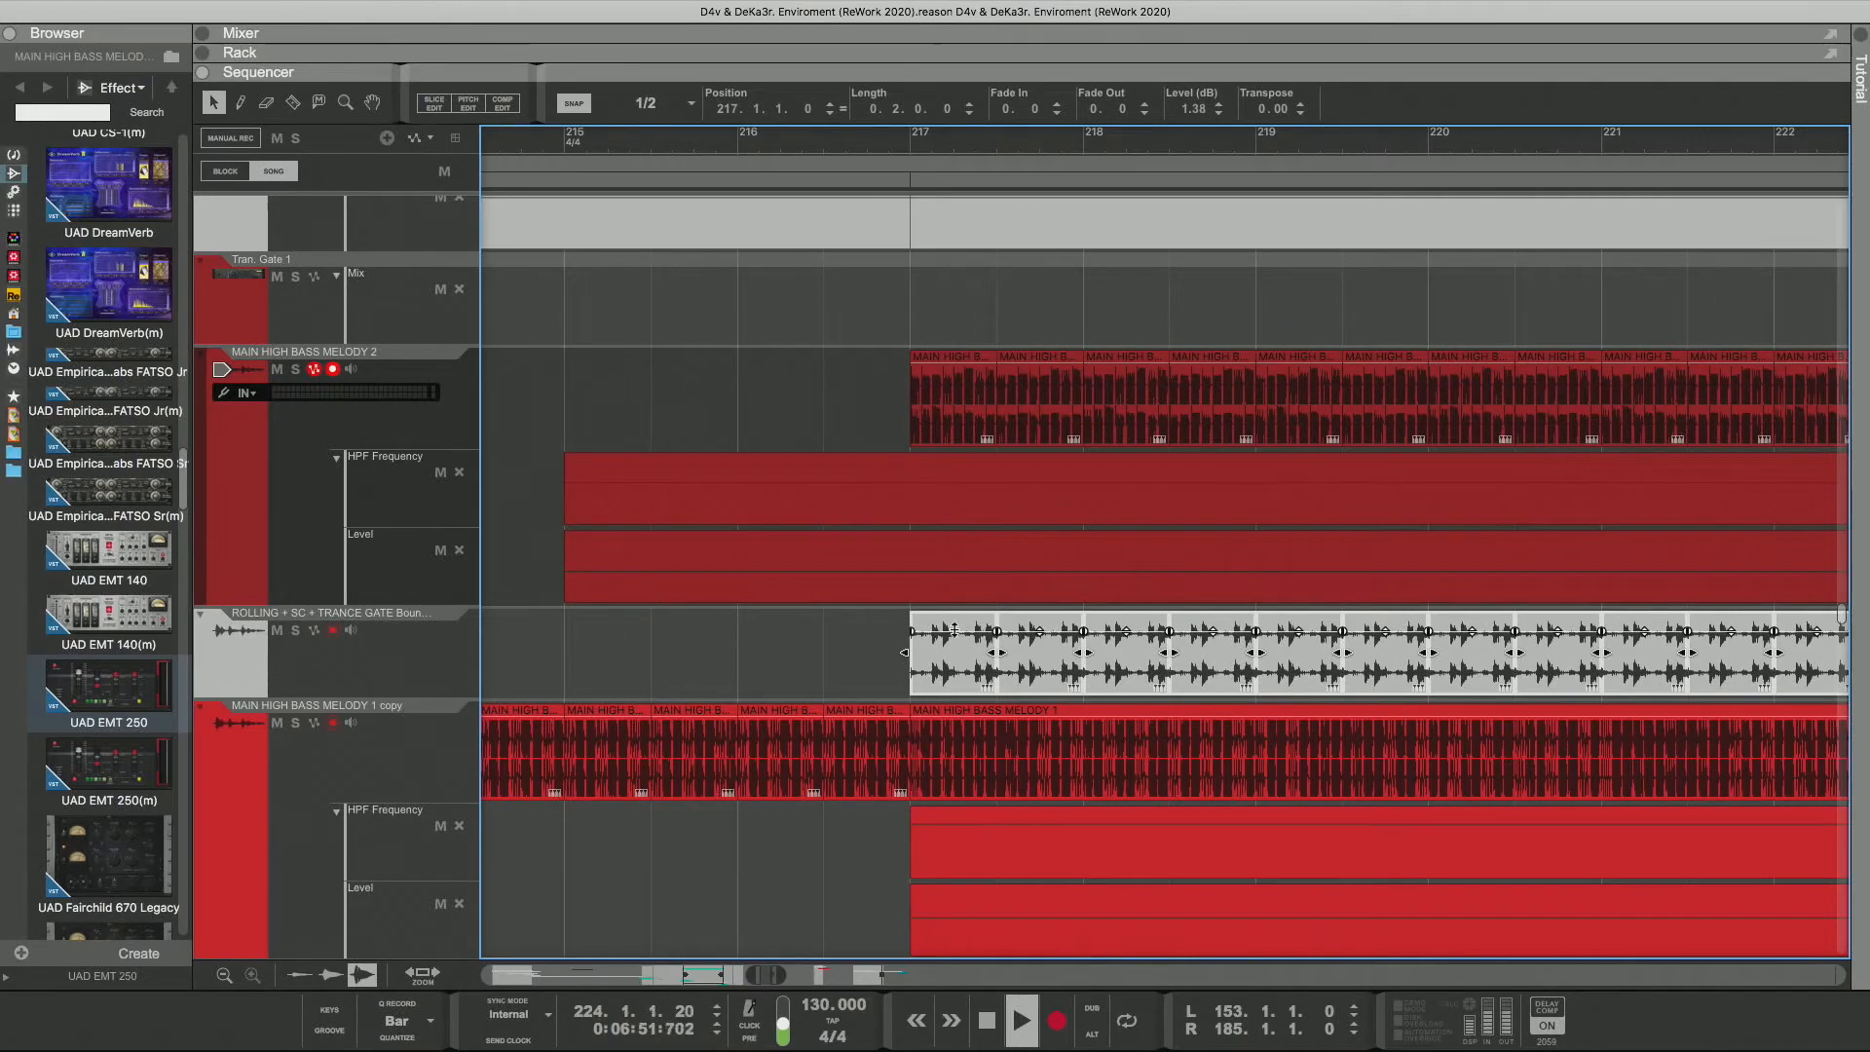
pyautogui.click(878, 143)
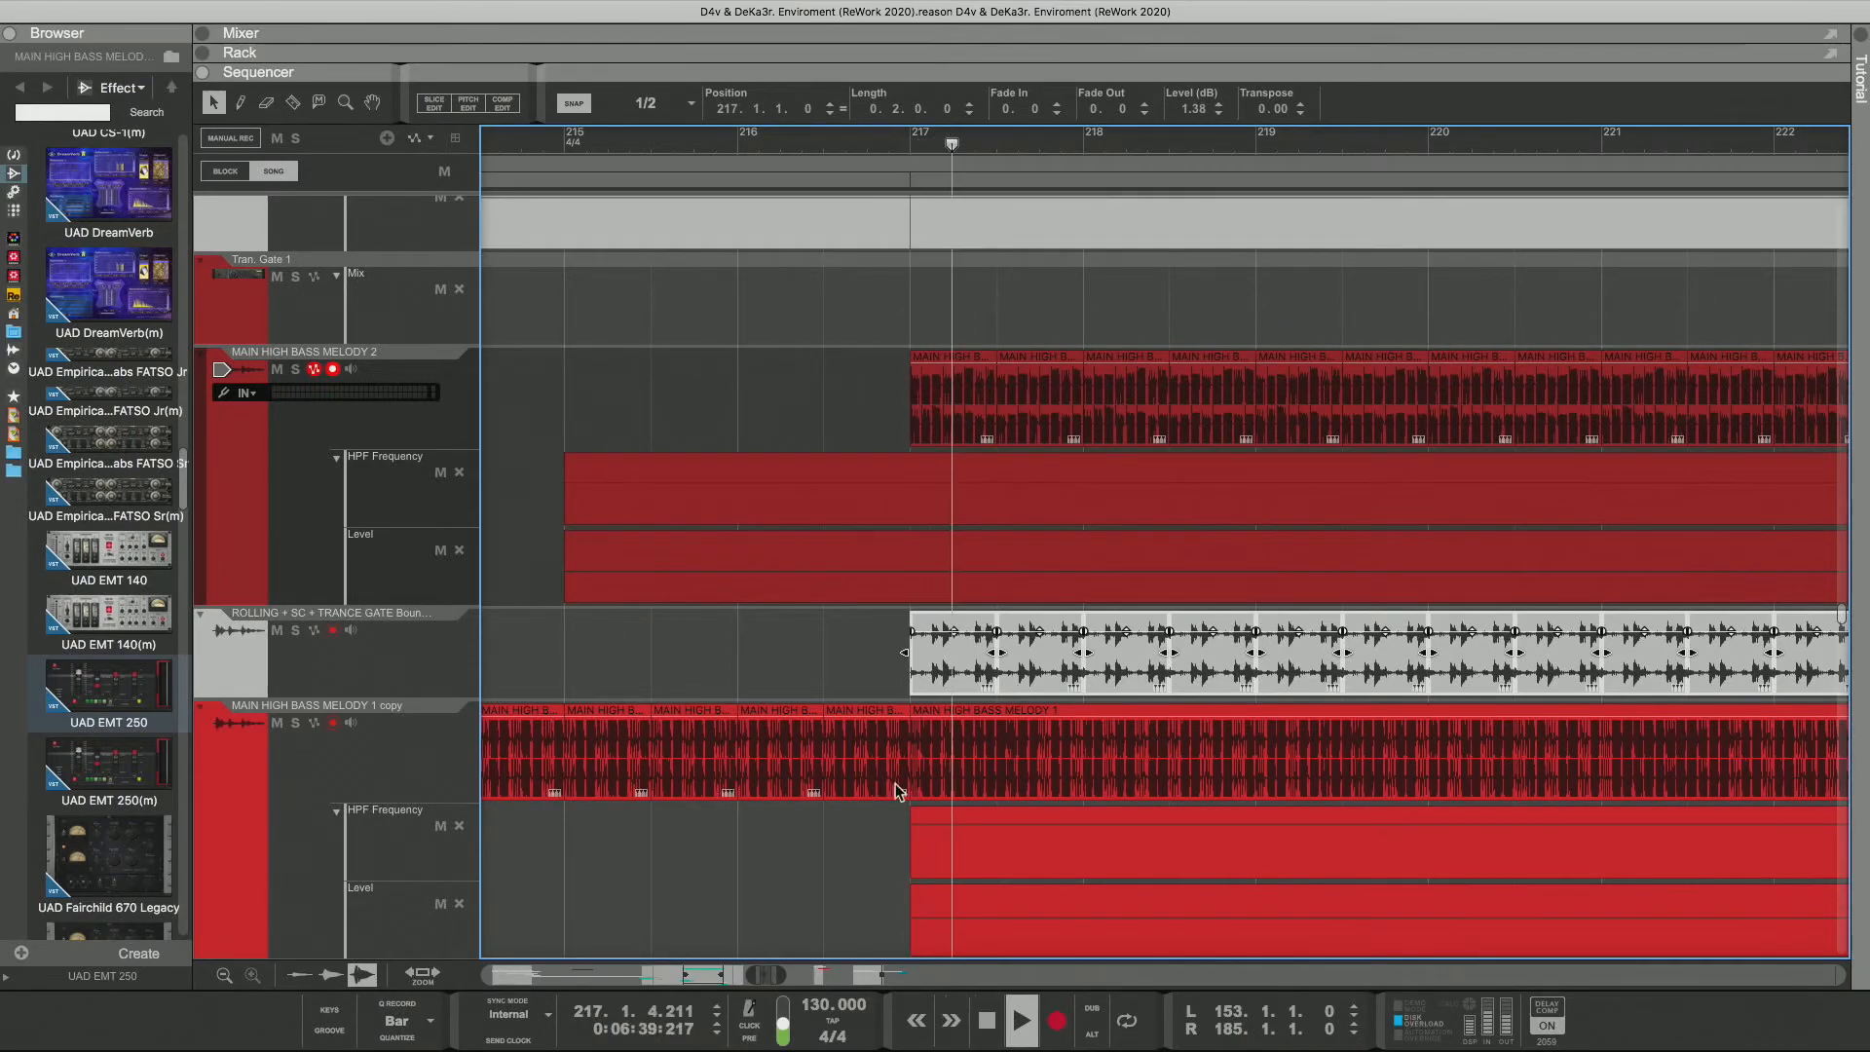
# Step: Lower the ROLLING + SC + TRANCE GATE clips between bars 225 and 233 to 0.53 dB and copy one into the gap at bar 225
pyautogui.moveTo(781, 976); pyautogui.dragTo(850, 975)
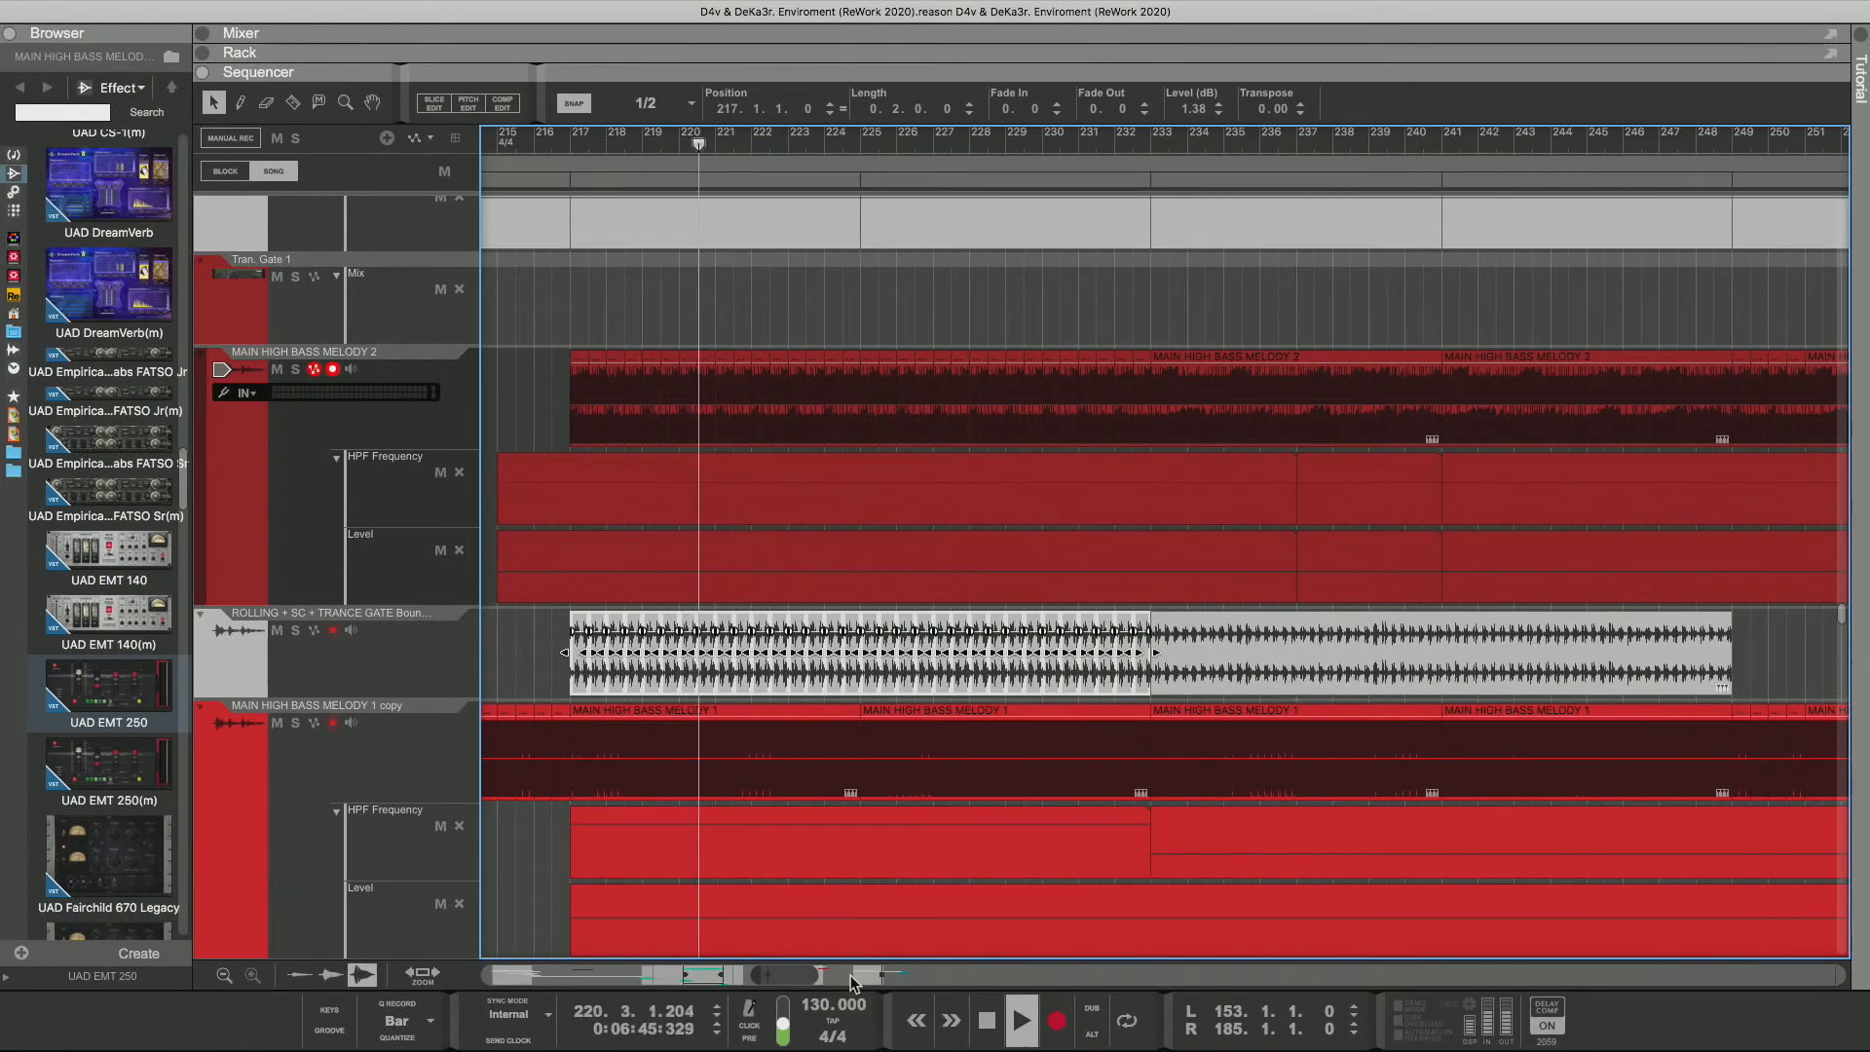
pyautogui.click(542, 660)
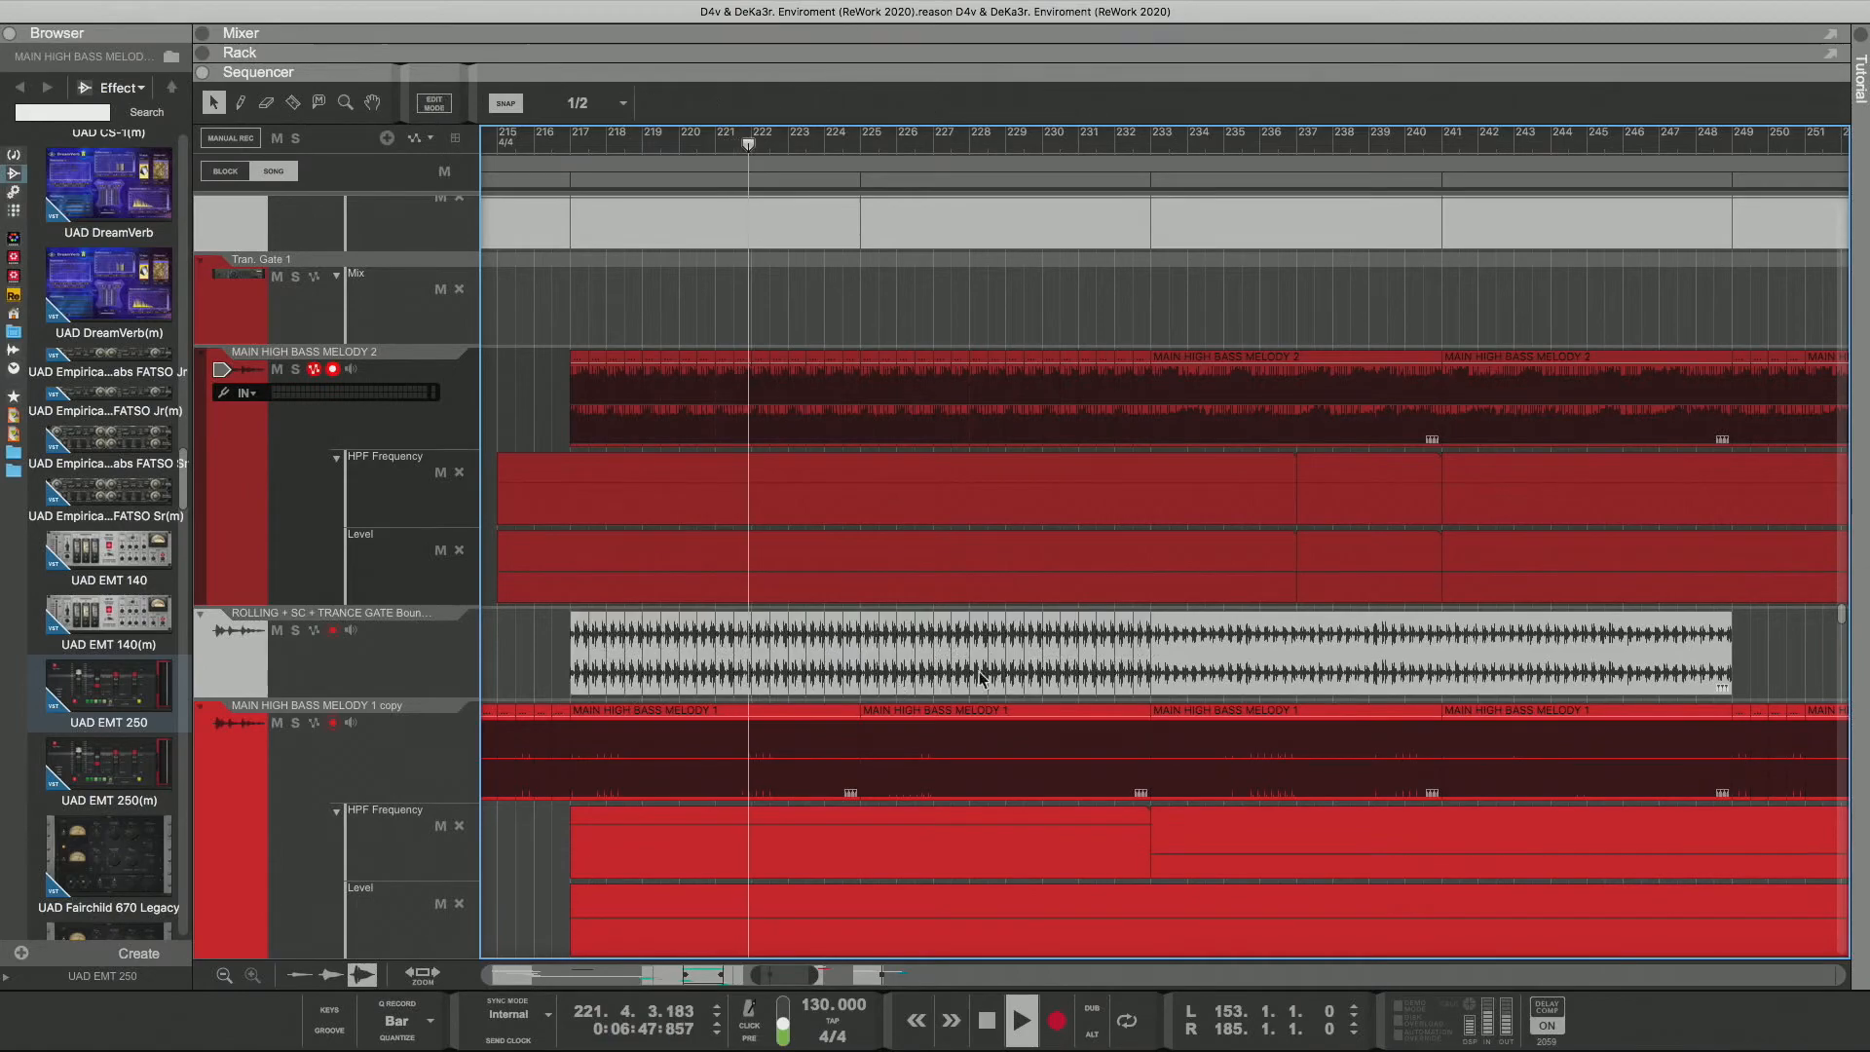
pyautogui.click(866, 667)
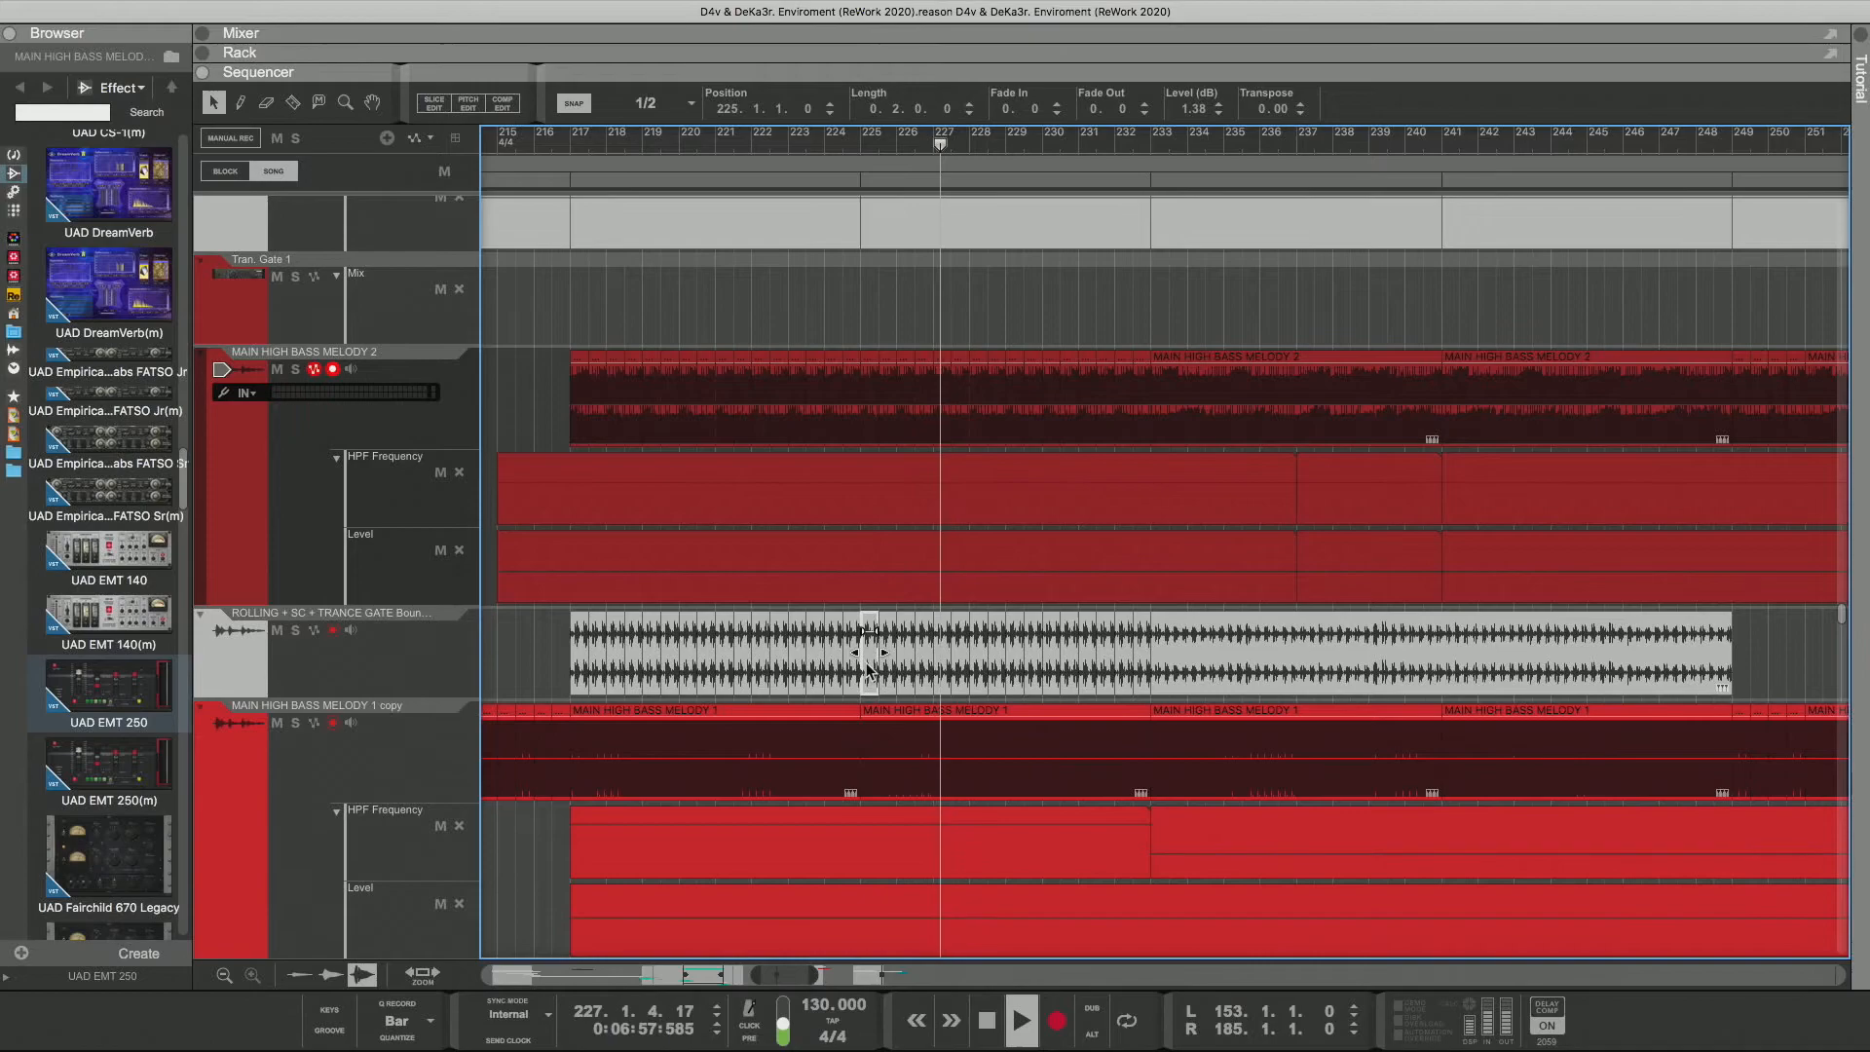
pyautogui.moveTo(866, 667); pyautogui.dragTo(1148, 672)
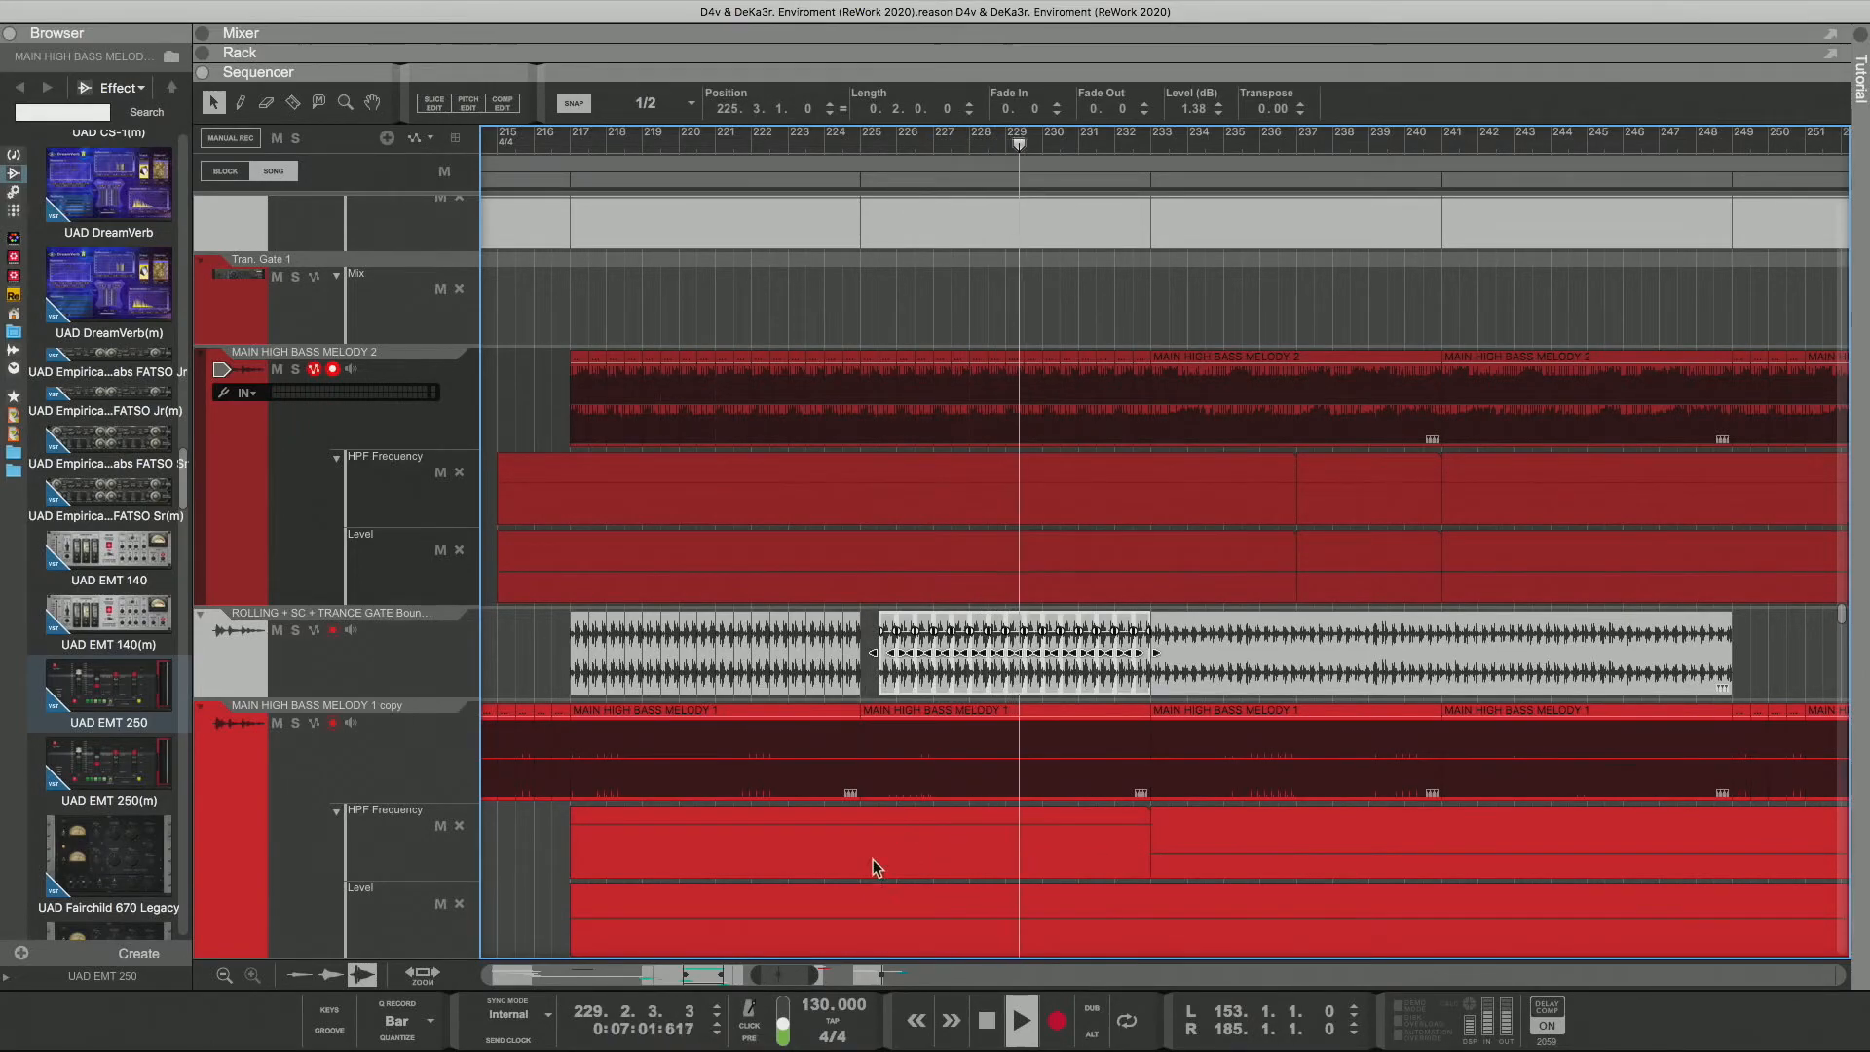
pyautogui.moveTo(798, 976); pyautogui.dragTo(782, 976)
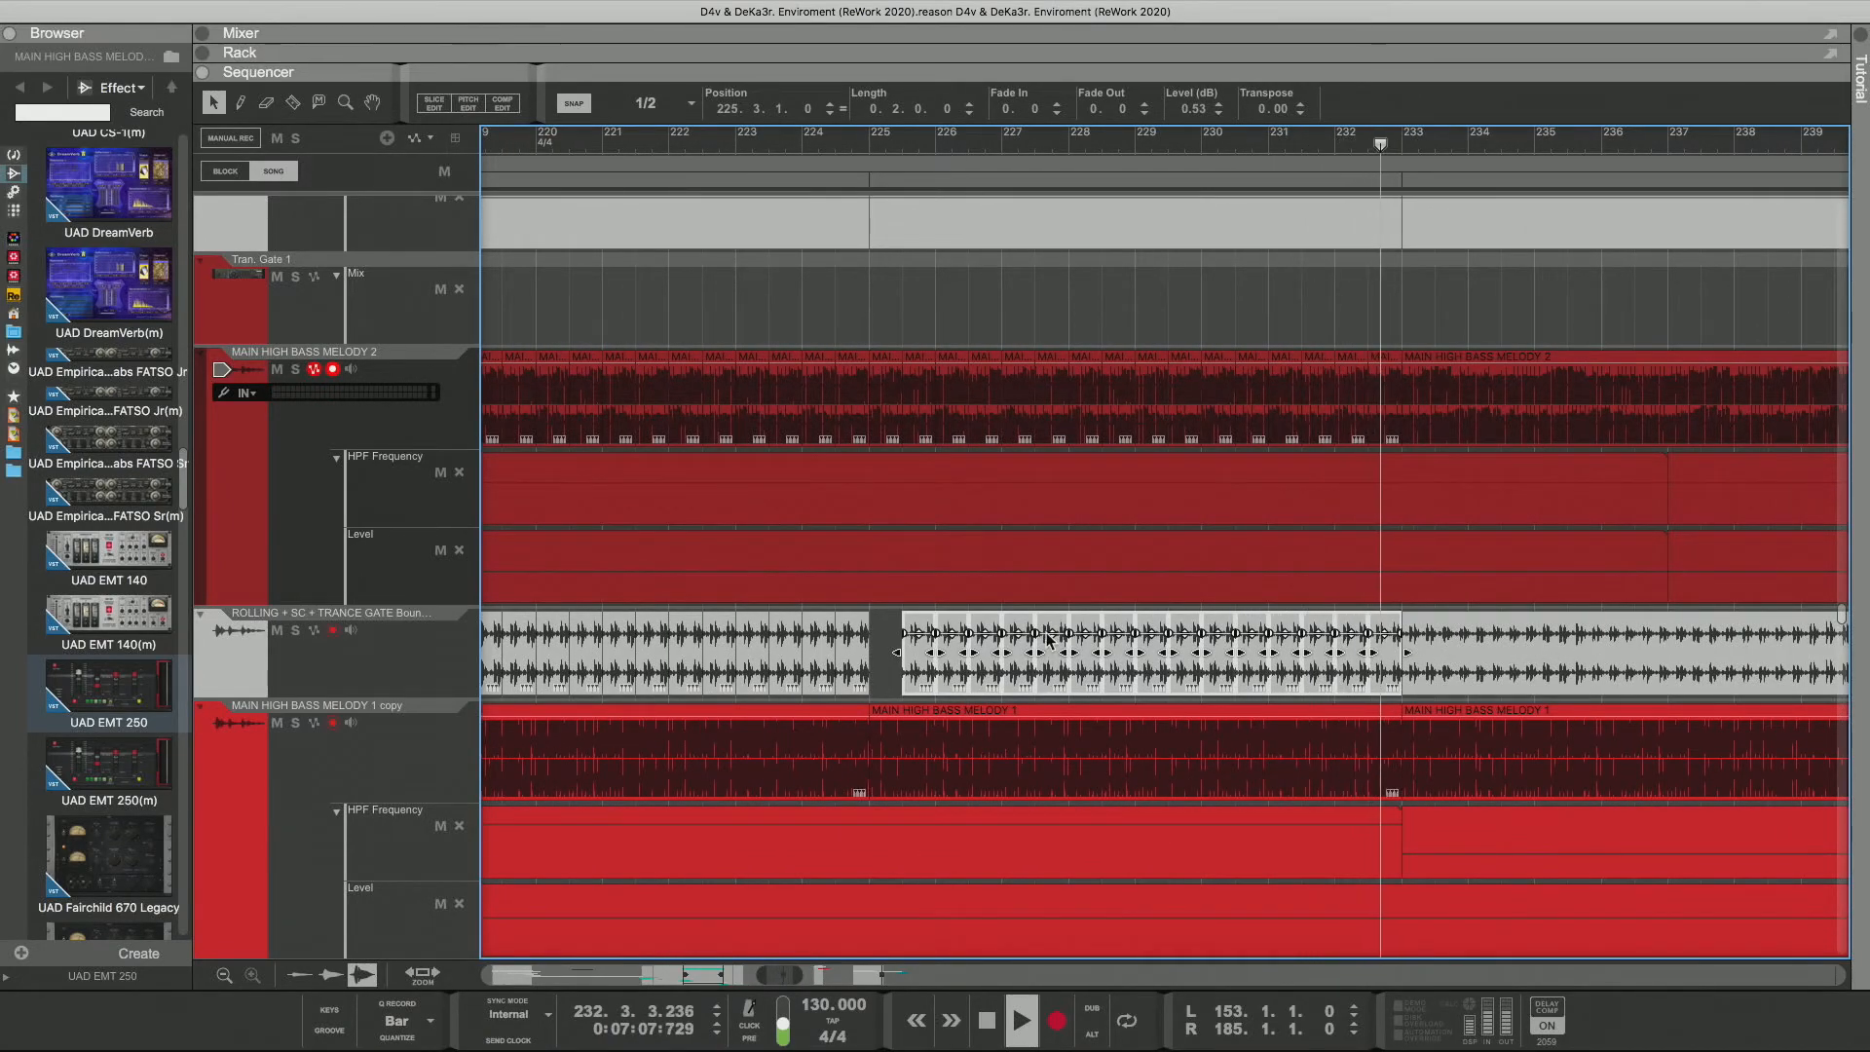
pyautogui.click(918, 653)
pyautogui.moveTo(903, 635); pyautogui.dragTo(885, 635)
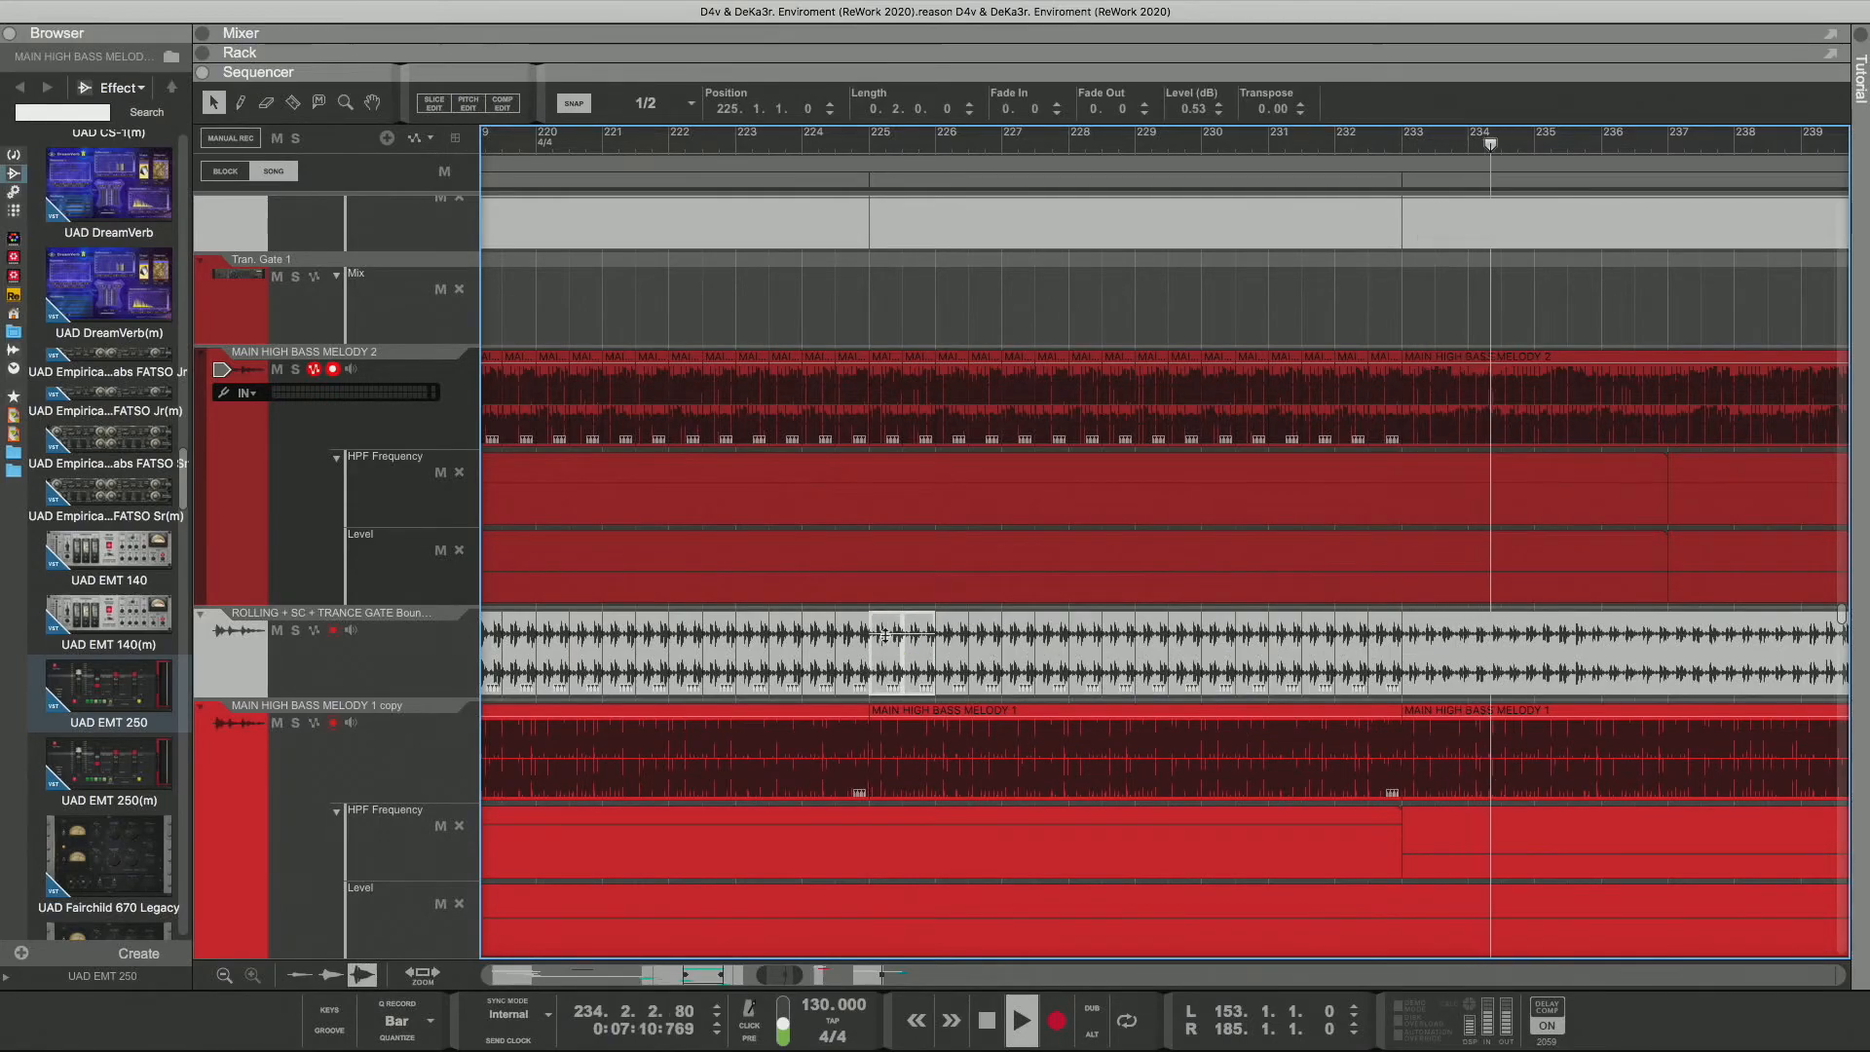
# Step: Raise the level of the 16-bar ROLLING + SC + TRANCE GATE clip at bar 233 to 1.04 dB and replay from its start
pyautogui.click(1431, 668)
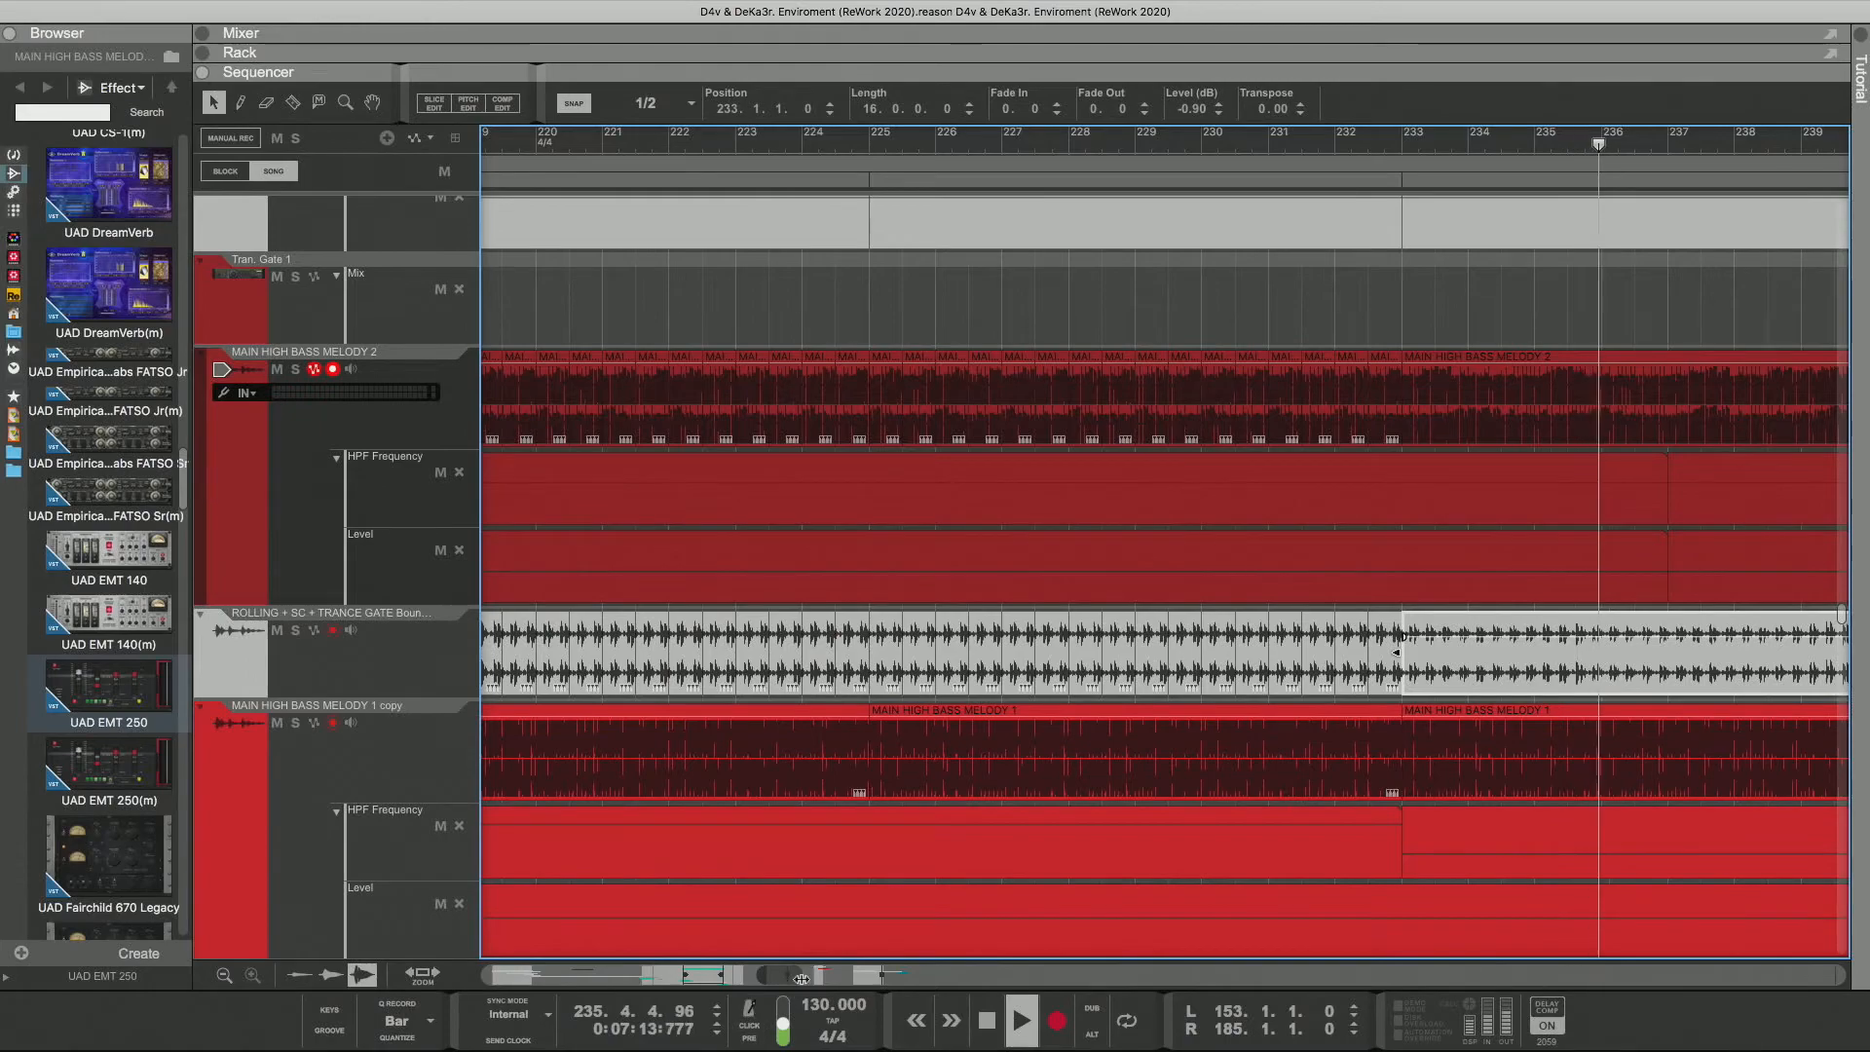
pyautogui.moveTo(740, 975); pyautogui.dragTo(844, 975)
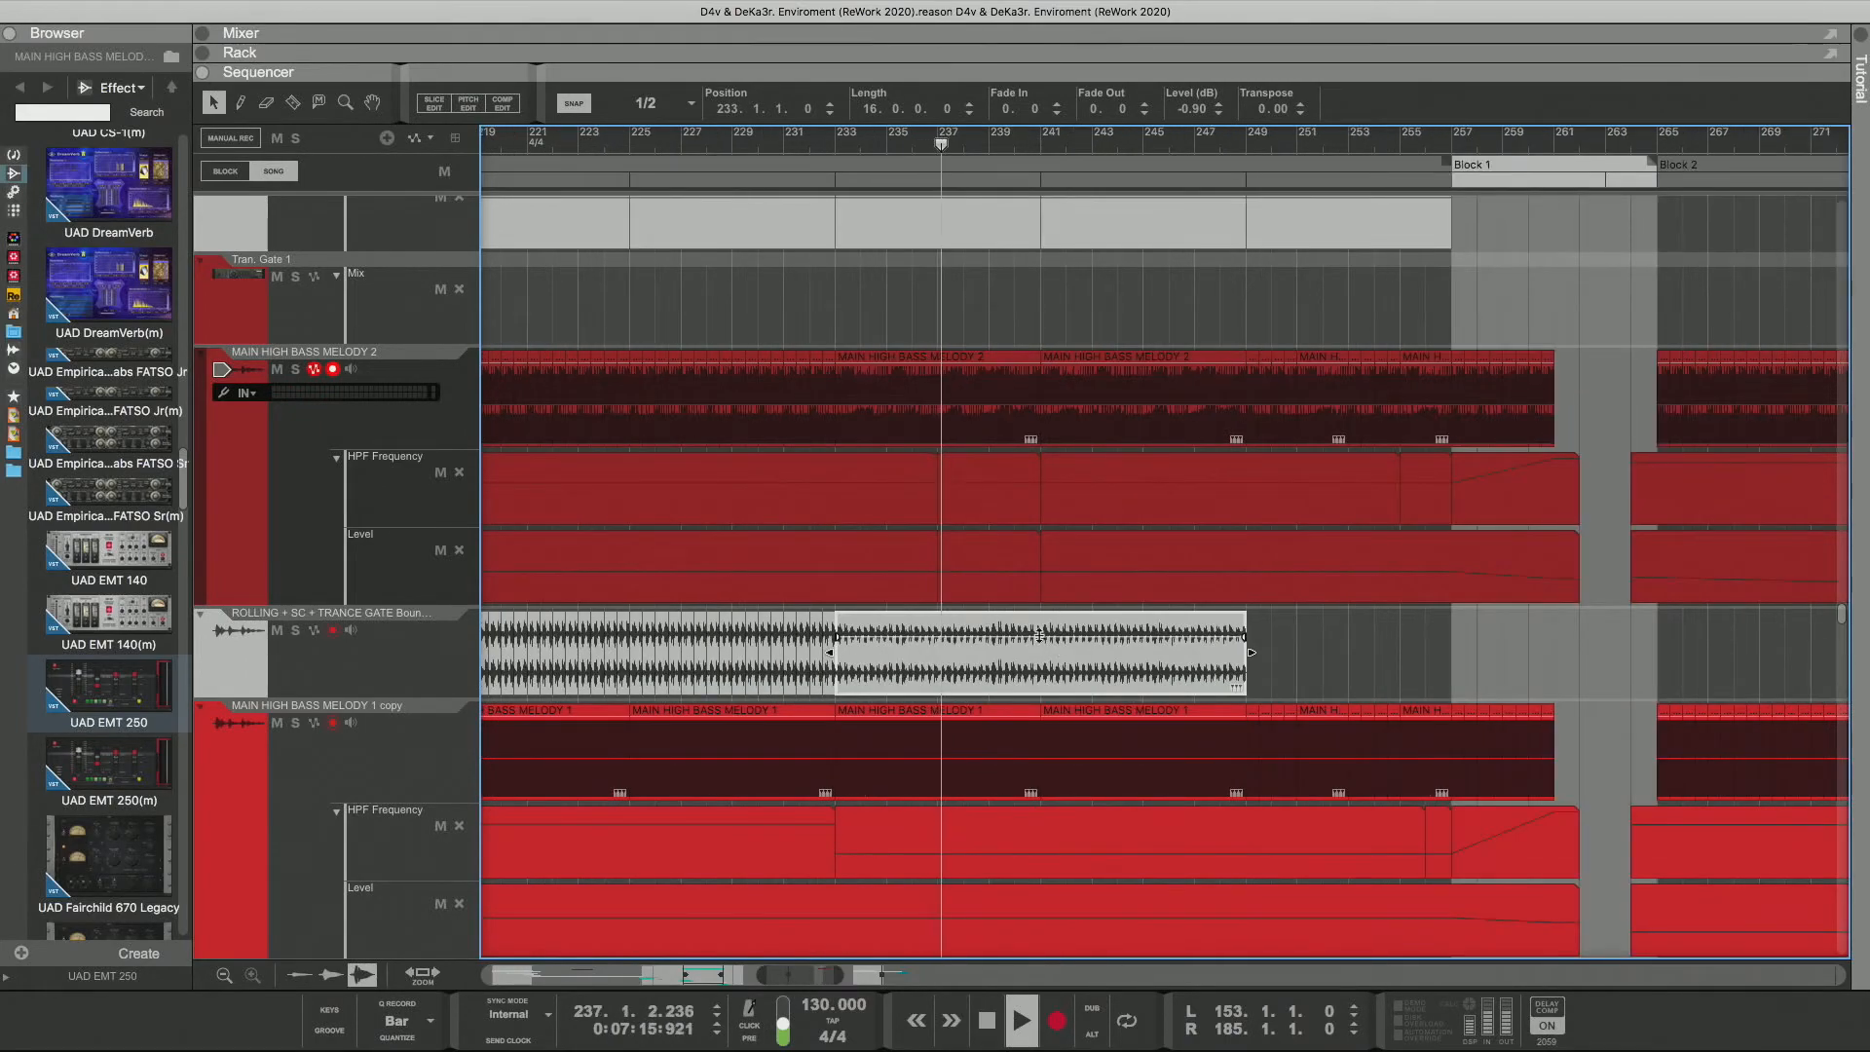
pyautogui.moveTo(1040, 638); pyautogui.dragTo(1043, 634)
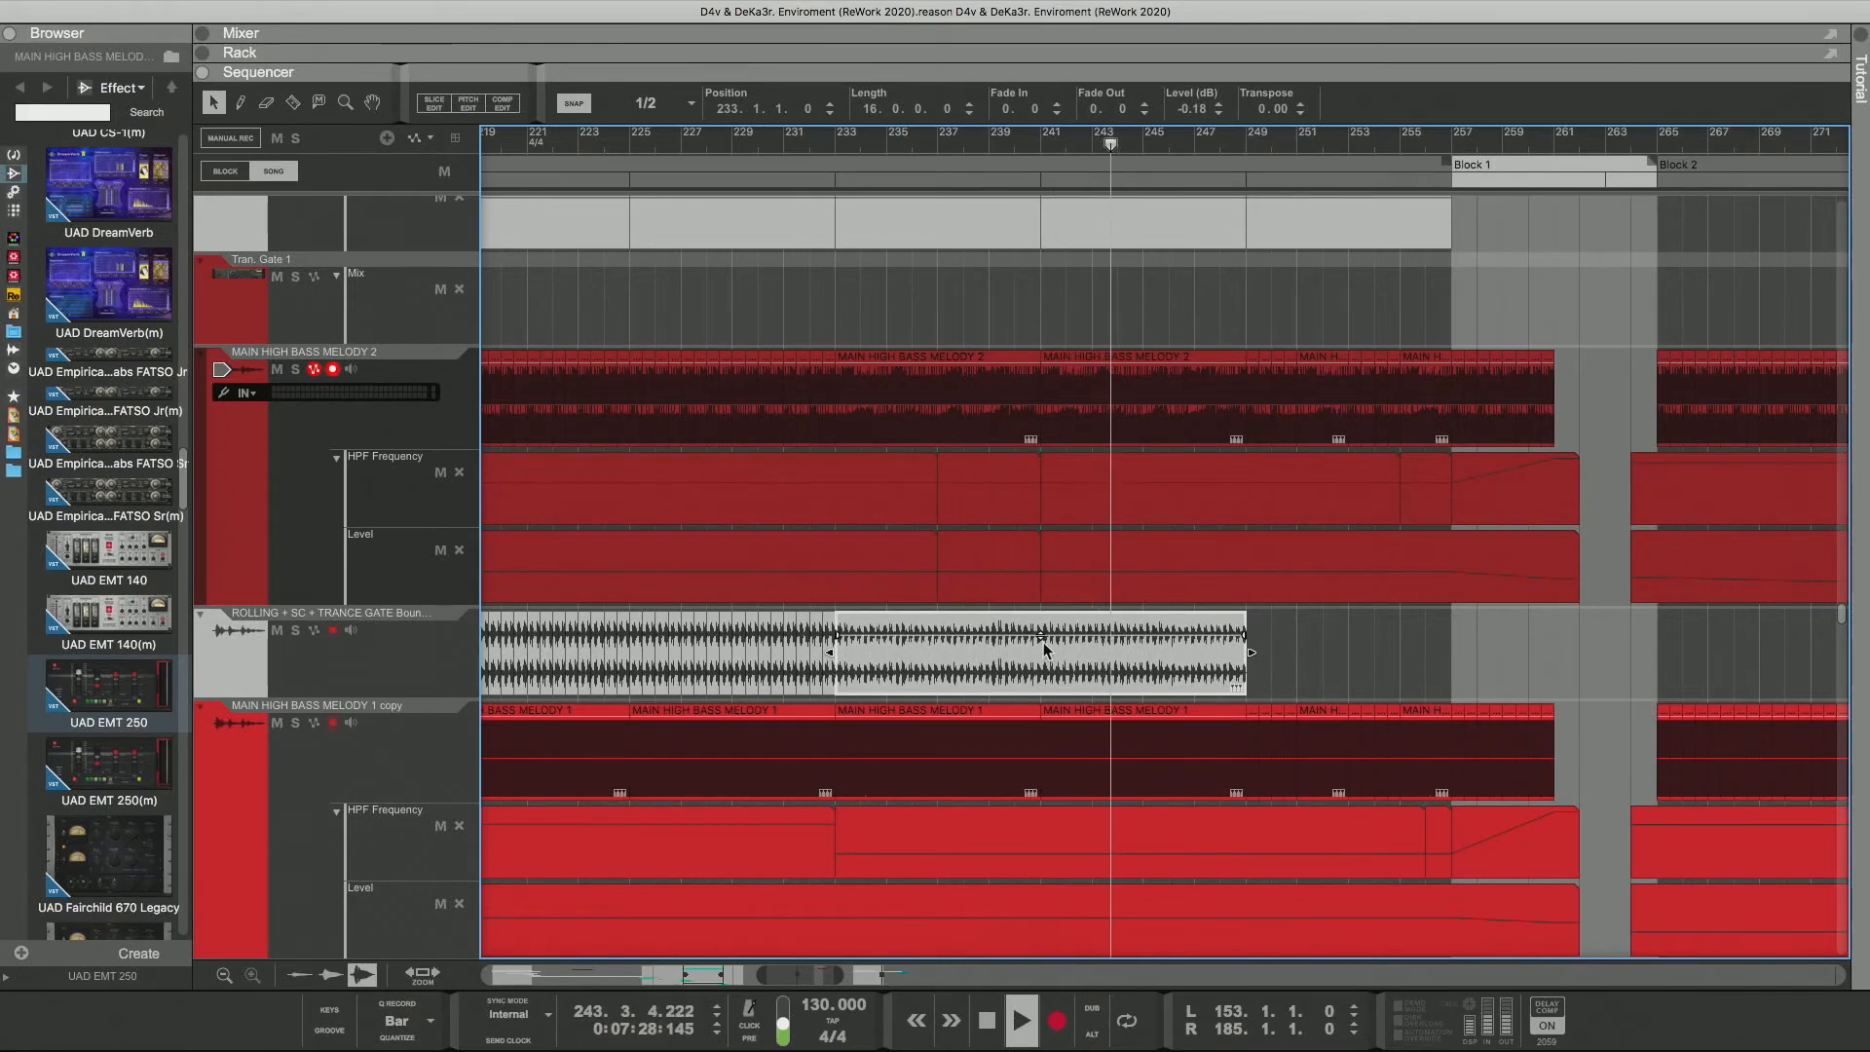
pyautogui.moveTo(1042, 634); pyautogui.dragTo(1041, 627)
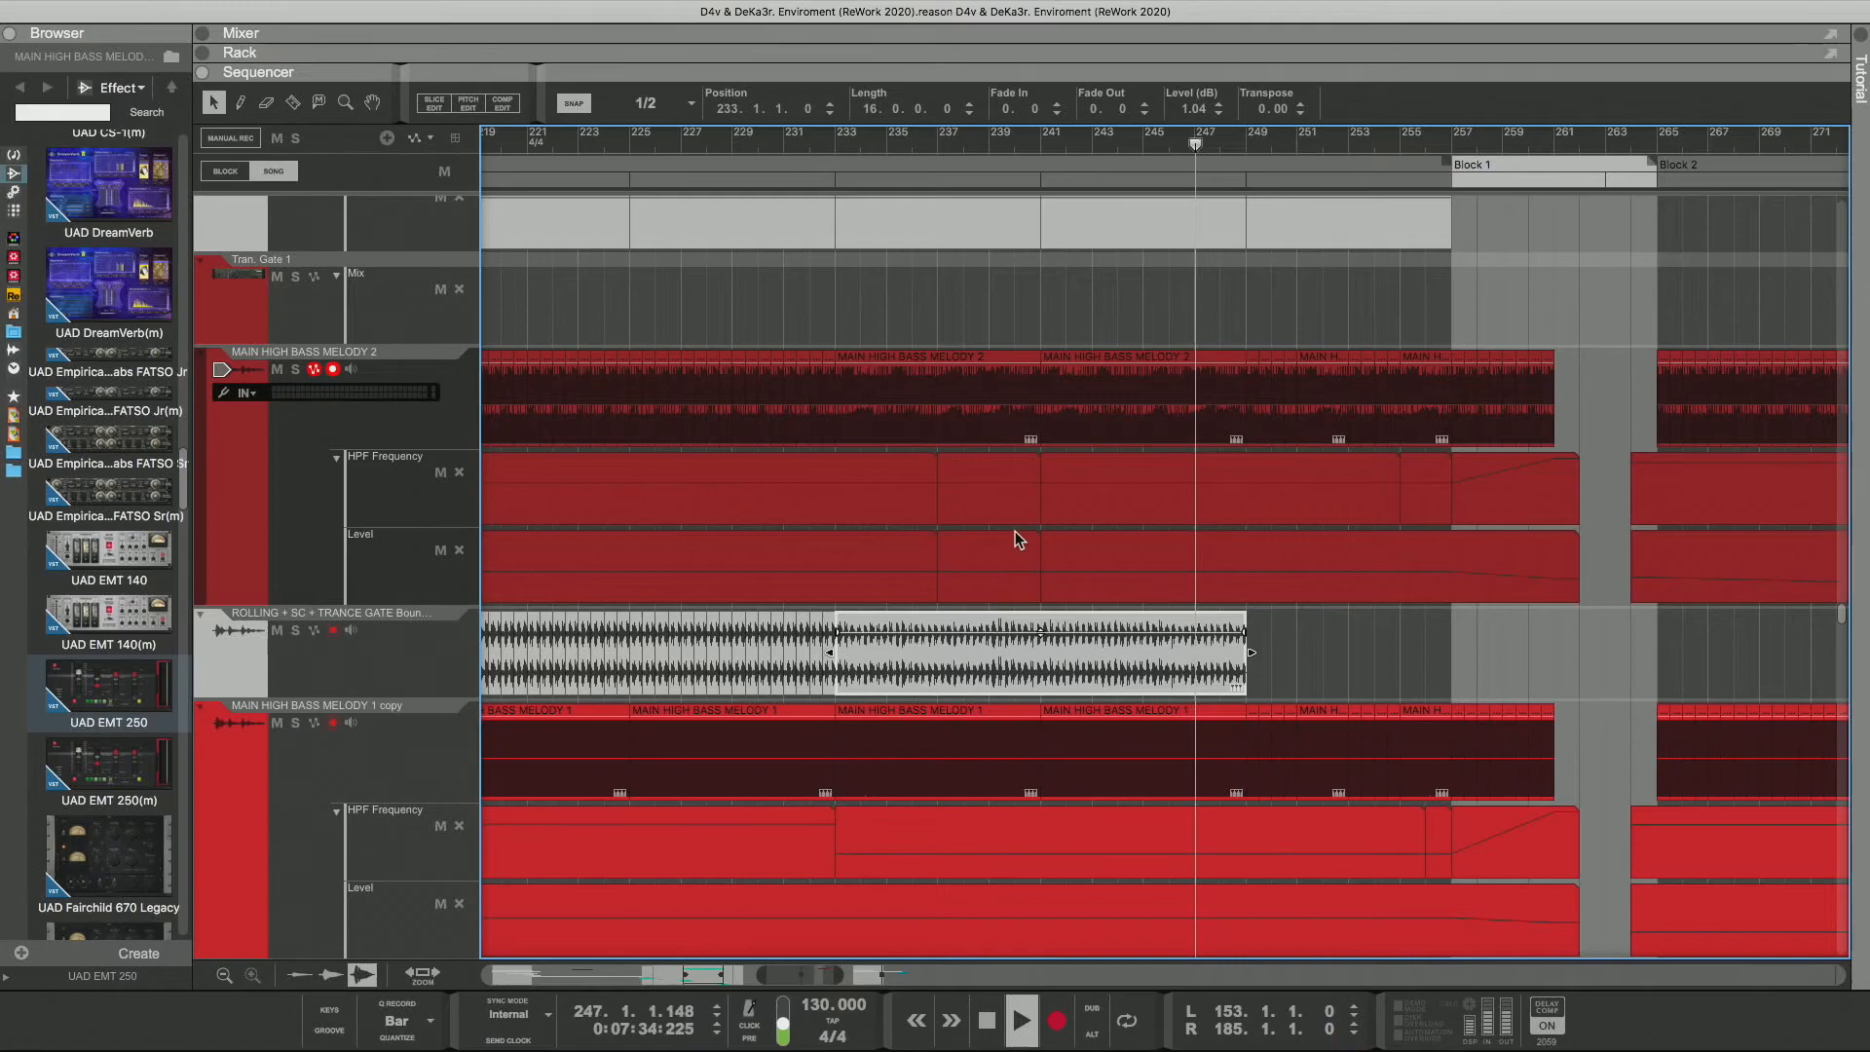
pyautogui.click(835, 146)
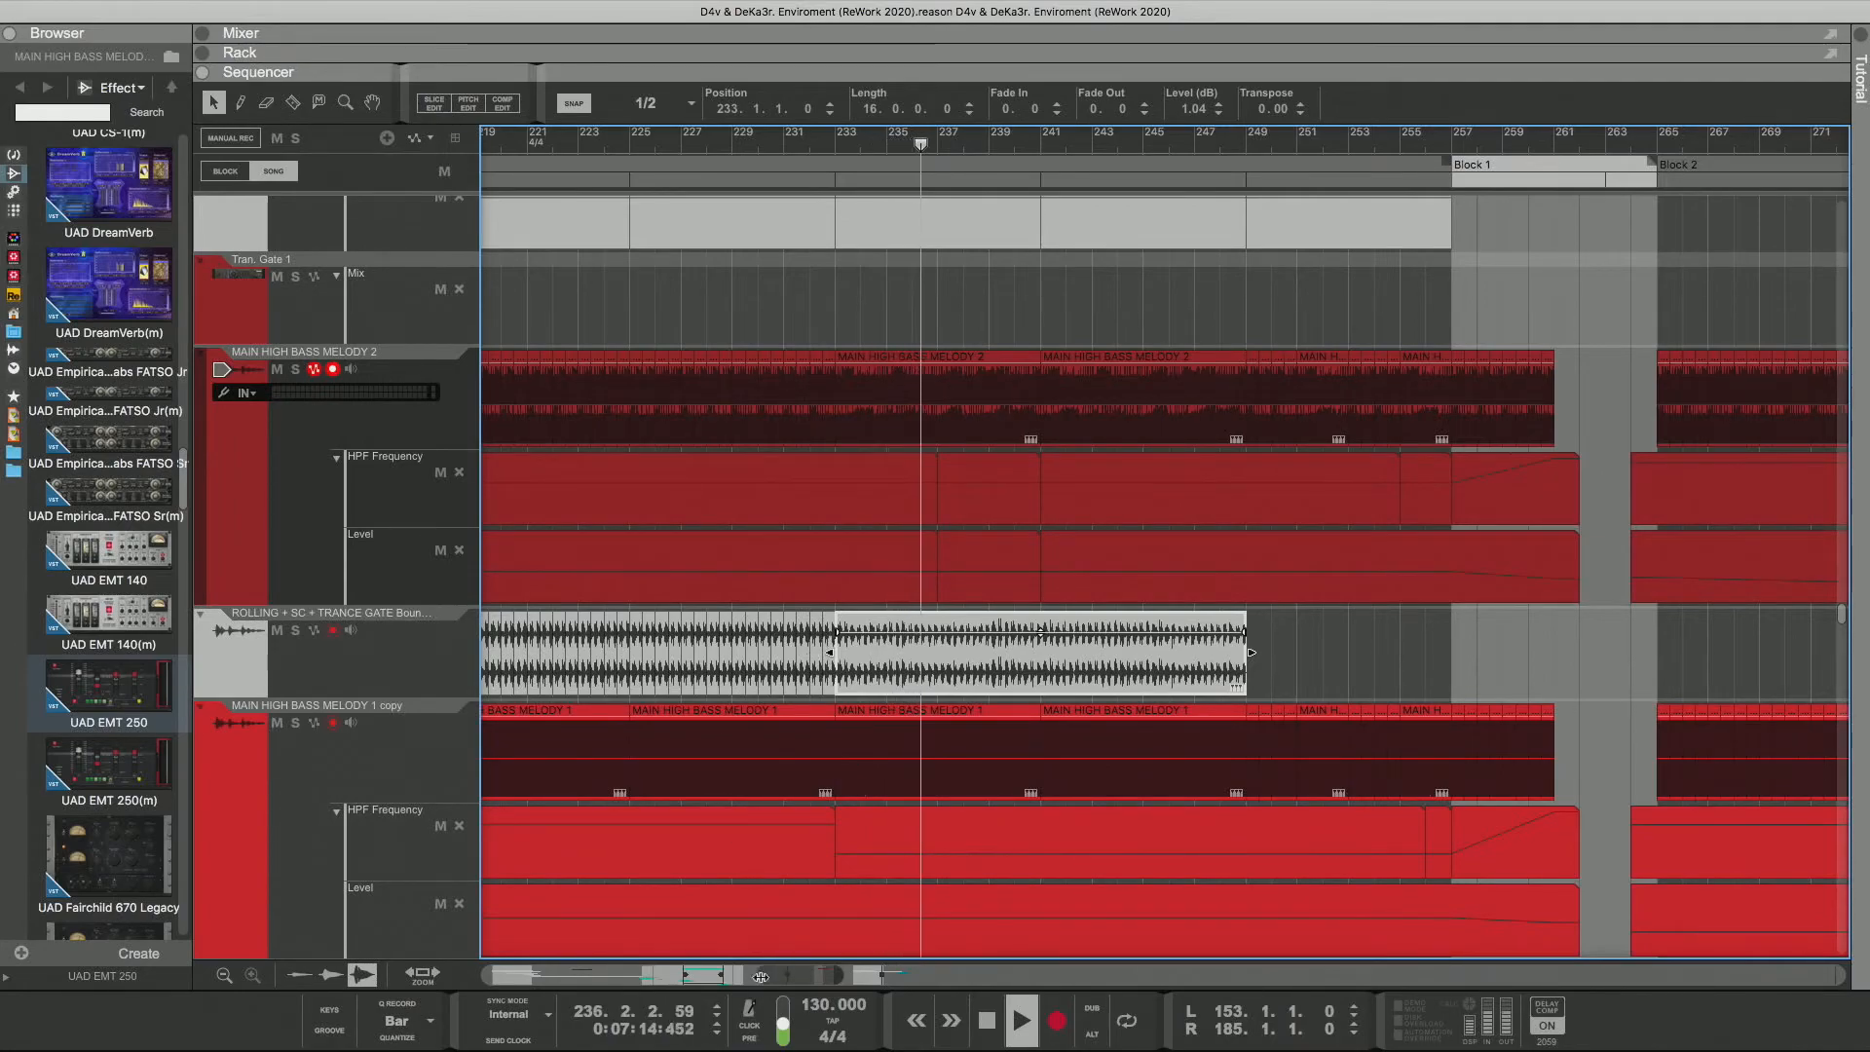
# Step: Copy the half-bar clip from bar 217 to bar 249, repeat it up to bar 251, and add a two-bar clip reaching bar 253
pyautogui.moveTo(761, 977); pyautogui.dragTo(748, 977)
pyautogui.moveTo(655, 665); pyautogui.dragTo(921, 670)
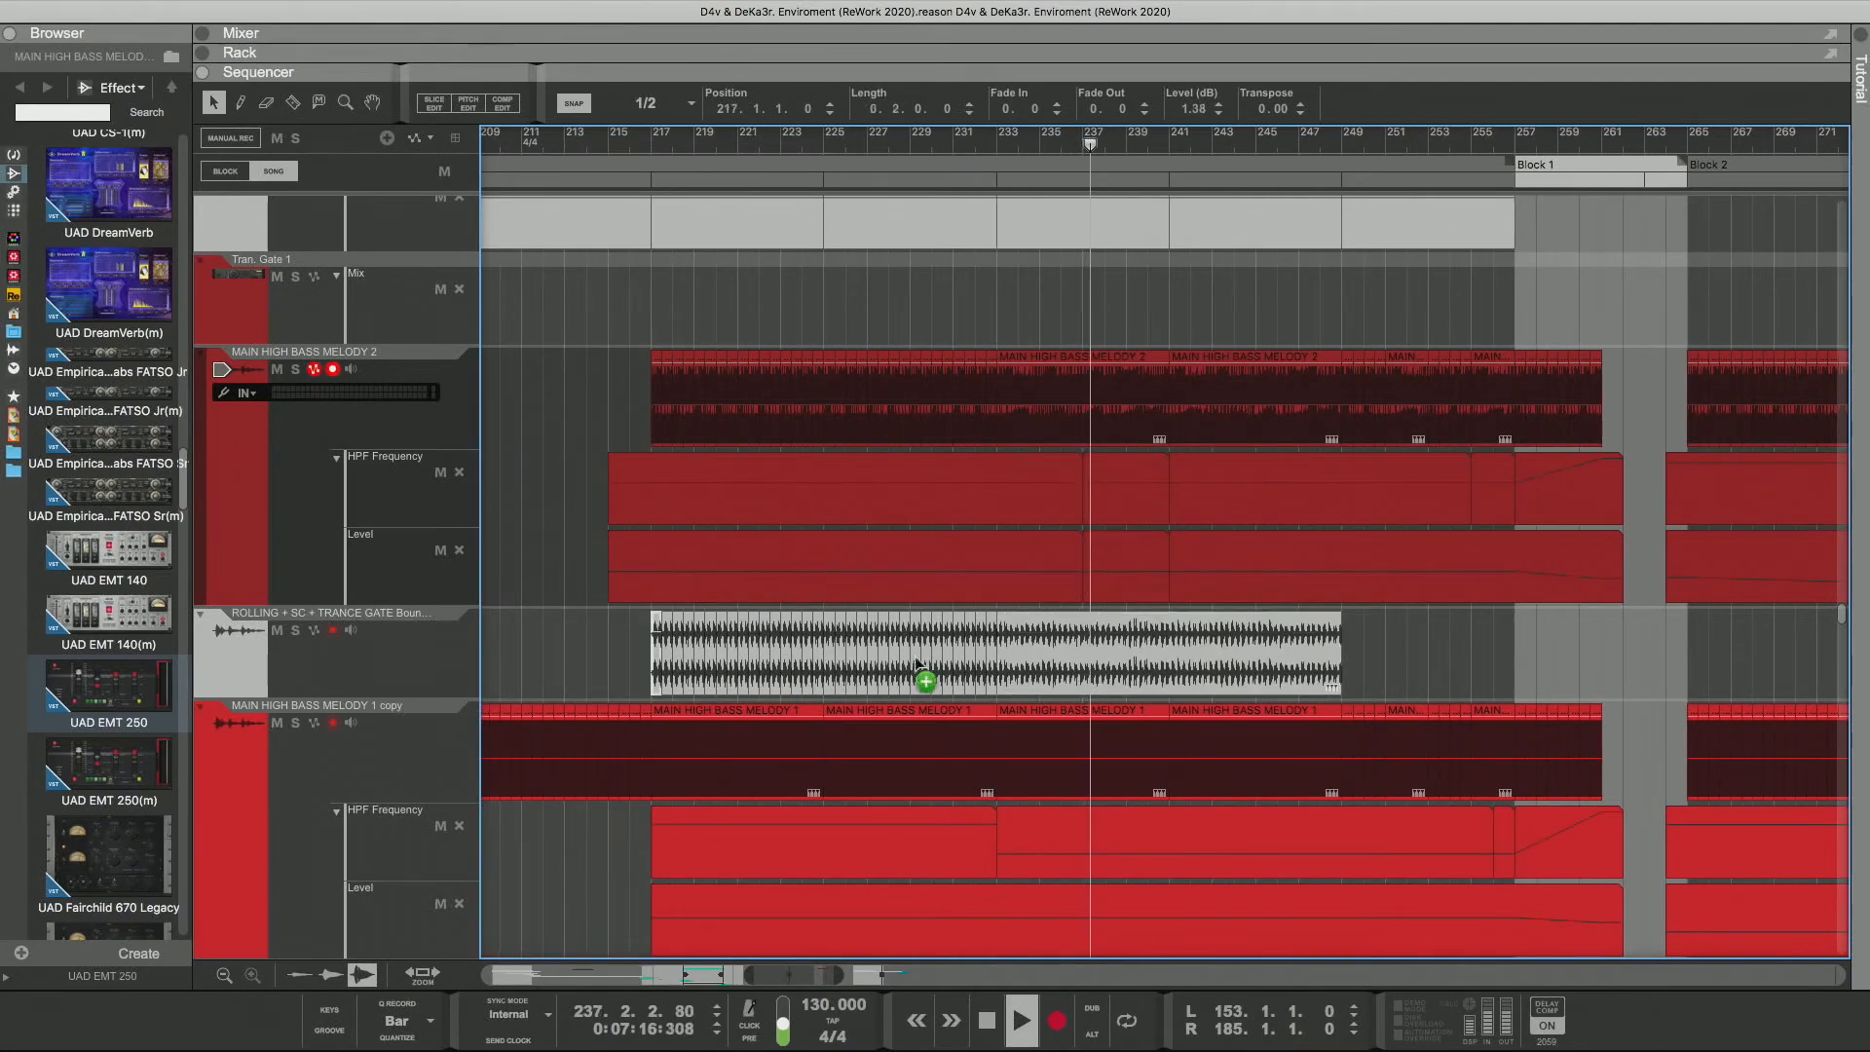
pyautogui.moveTo(1341, 662); pyautogui.dragTo(1353, 668)
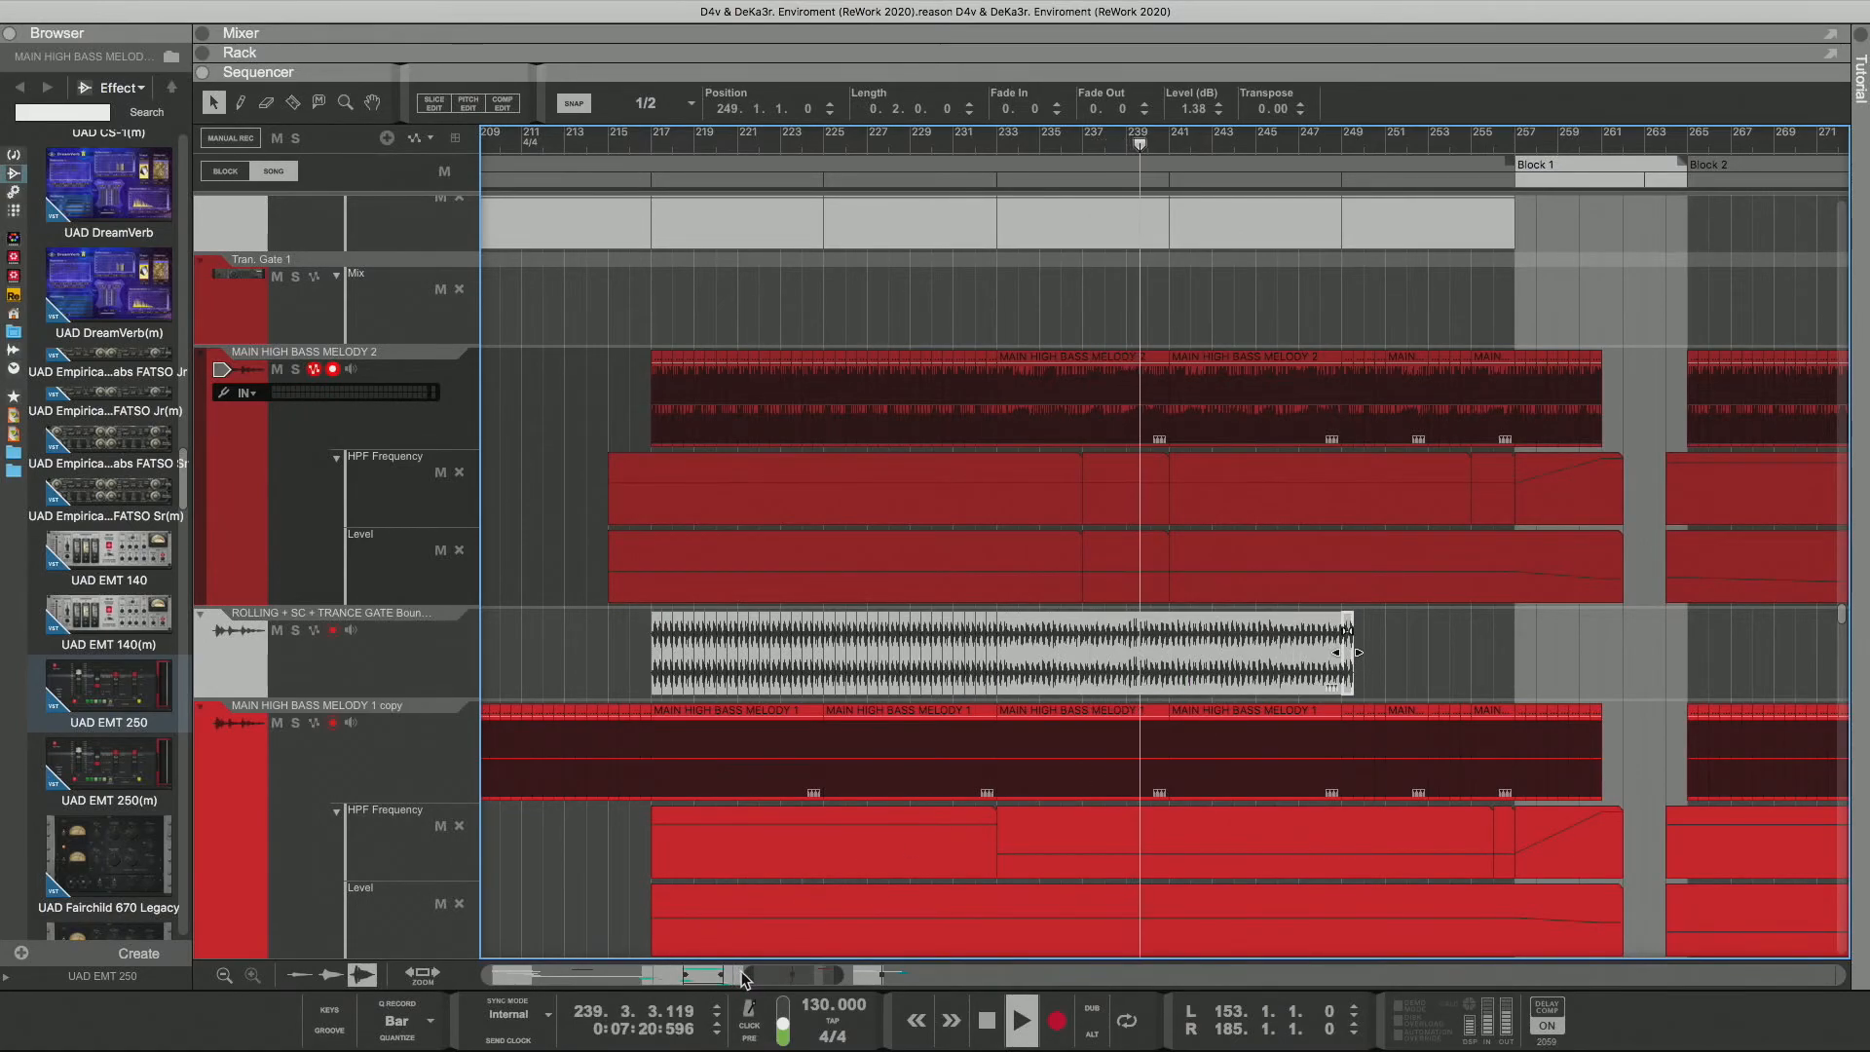
pyautogui.moveTo(742, 973); pyautogui.dragTo(803, 975)
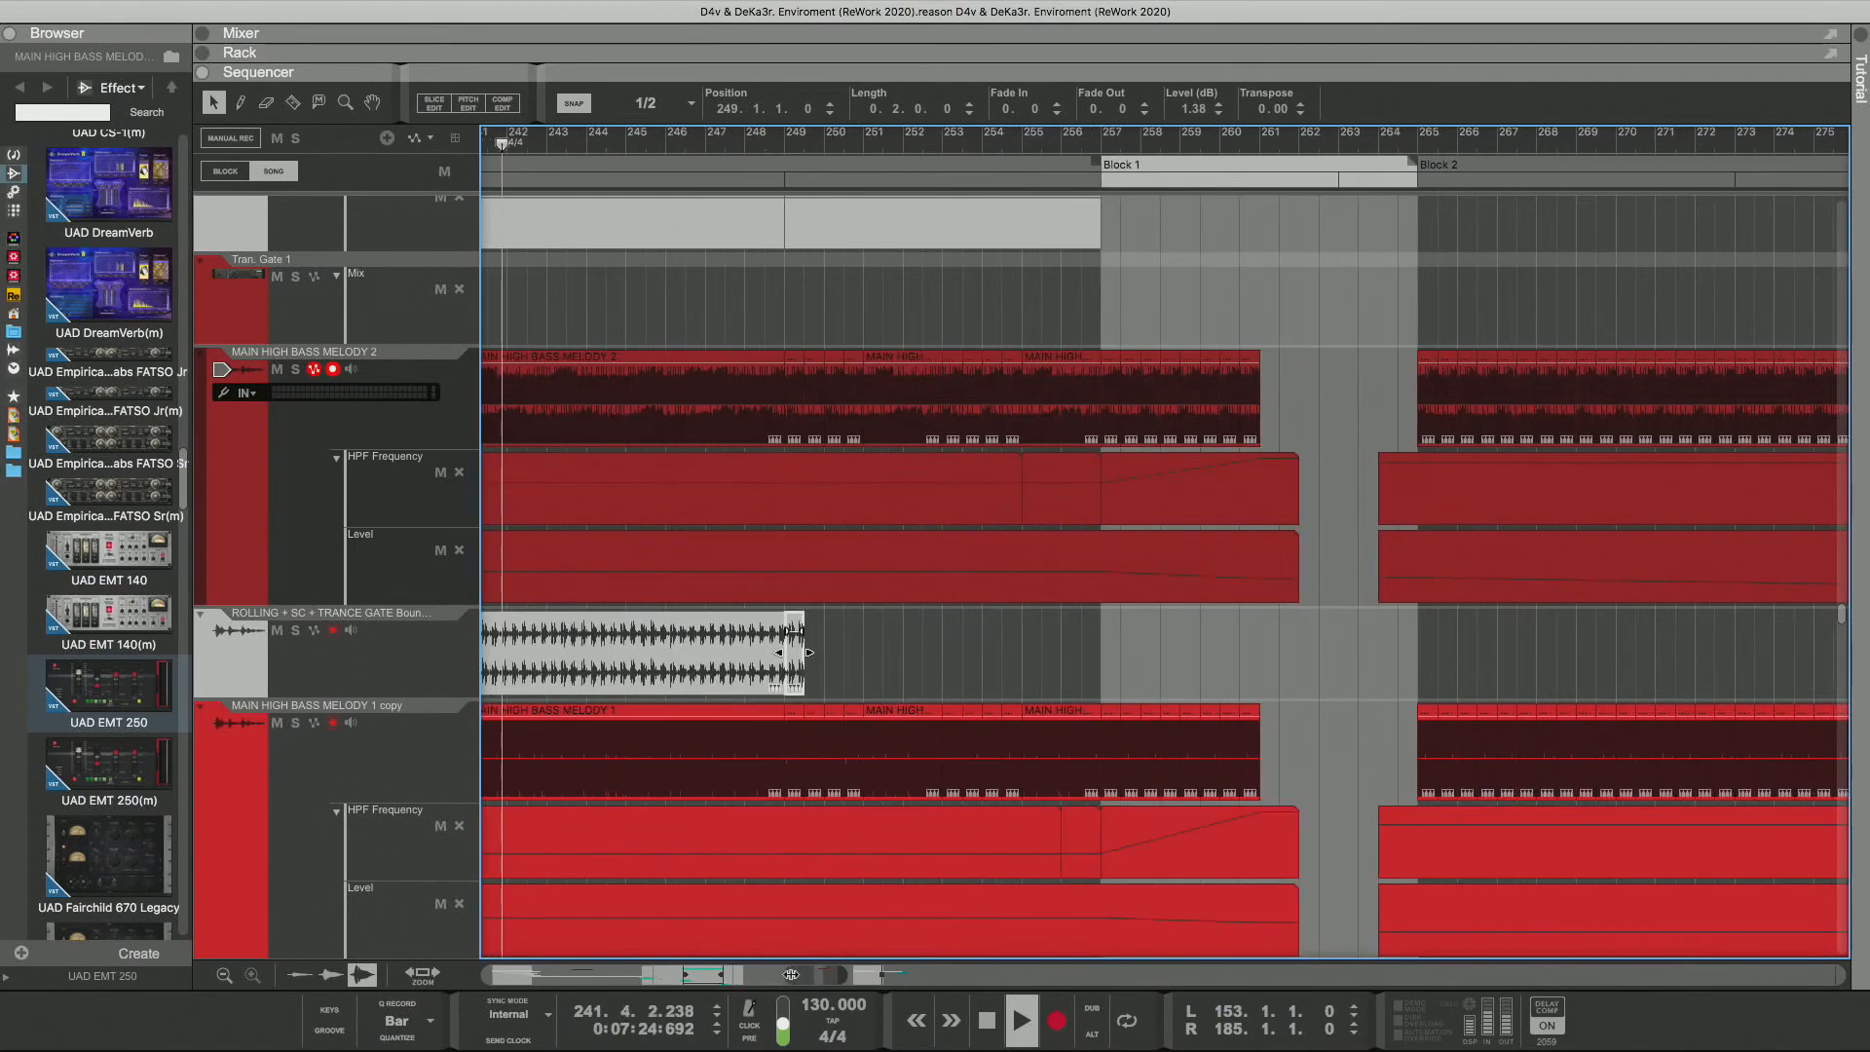
pyautogui.moveTo(804, 686); pyautogui.dragTo(941, 656)
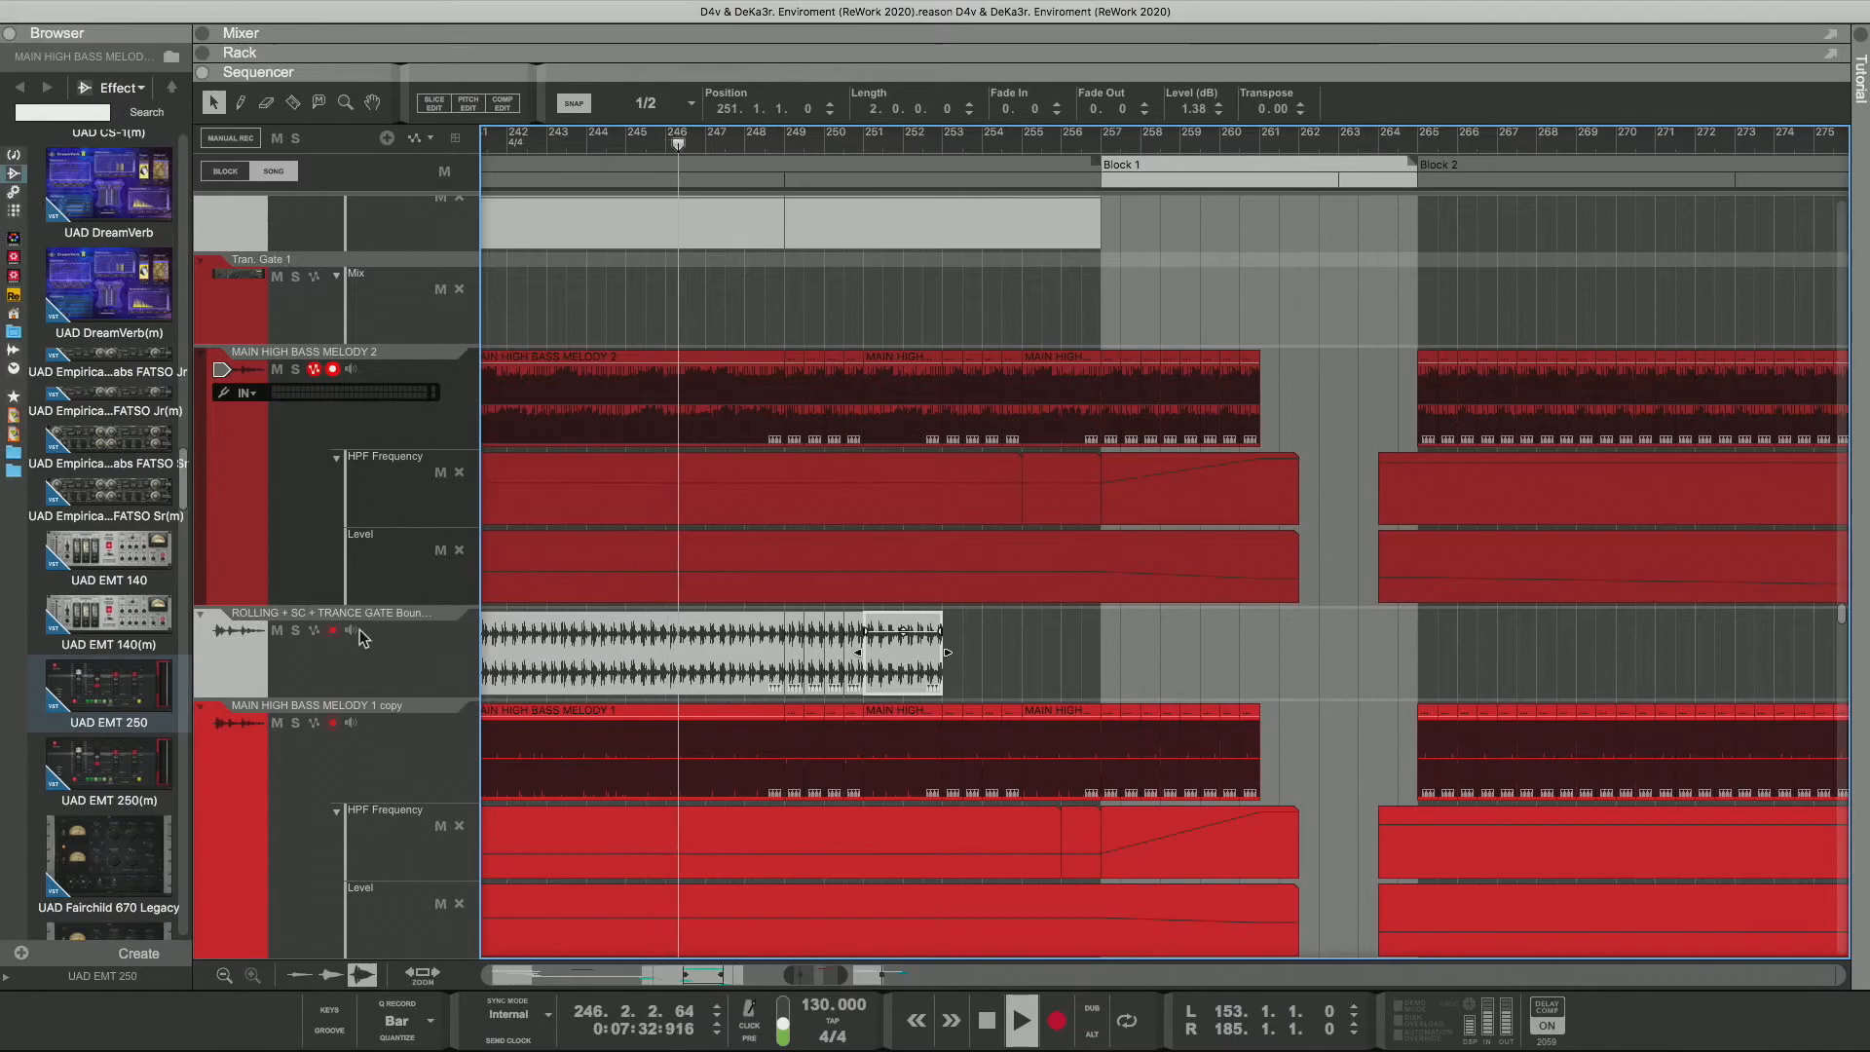
# Step: Solo the ROLLING + SC + TRANCE GATE track and duplicate its clips from bars 249 to 253 to extend it to bar 257
pyautogui.click(297, 630)
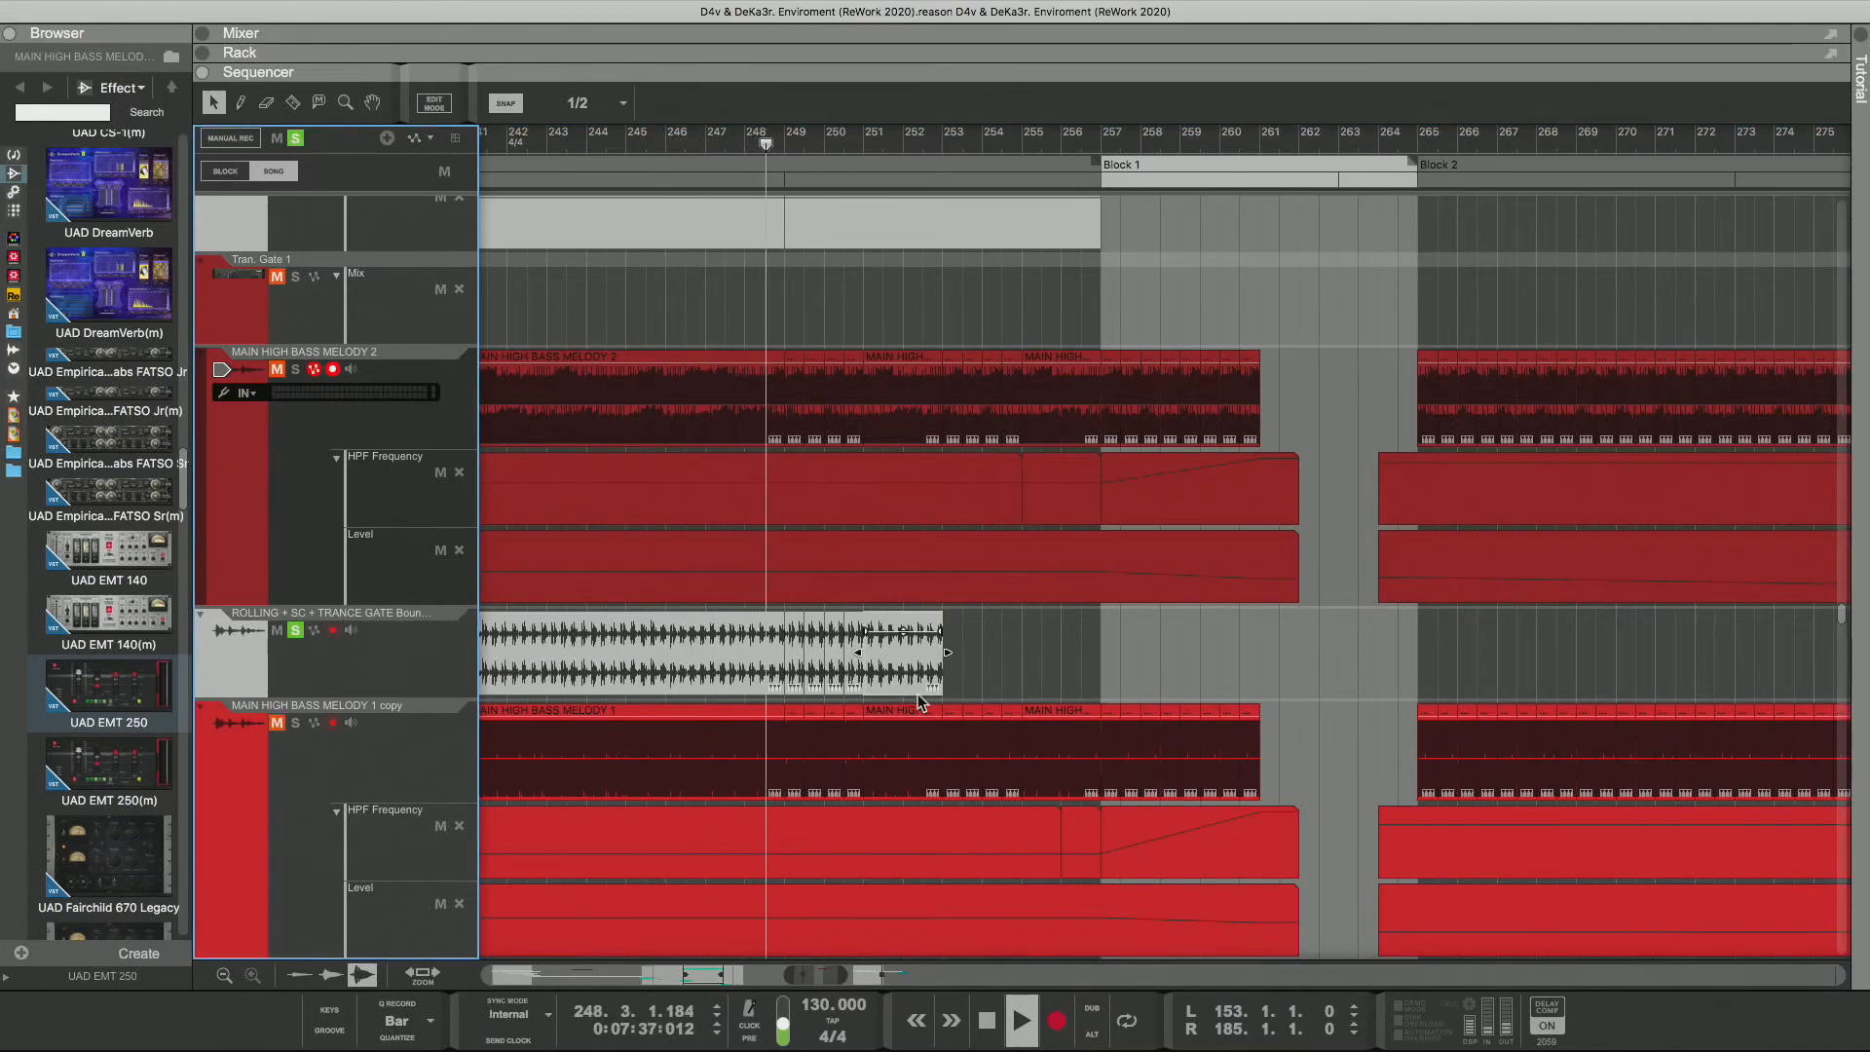
pyautogui.moveTo(985, 672); pyautogui.dragTo(797, 672)
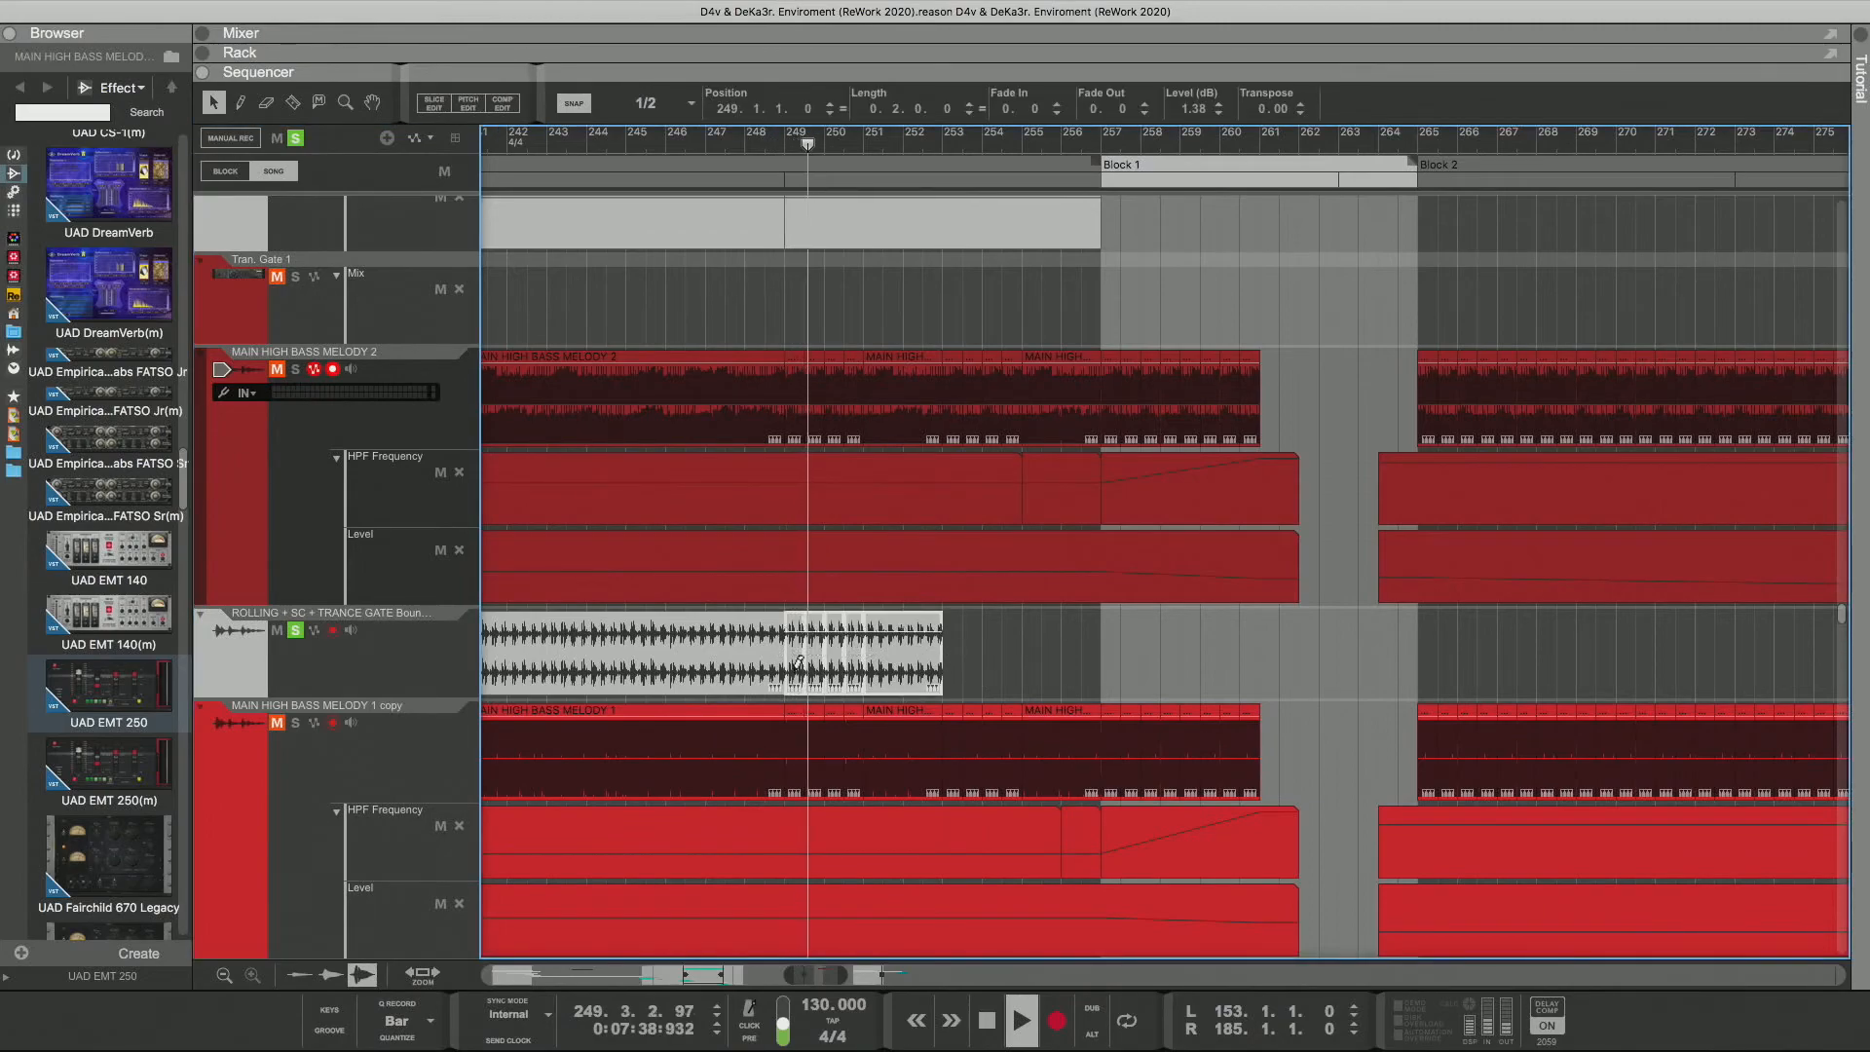
pyautogui.press('super+v')
pyautogui.click(1147, 643)
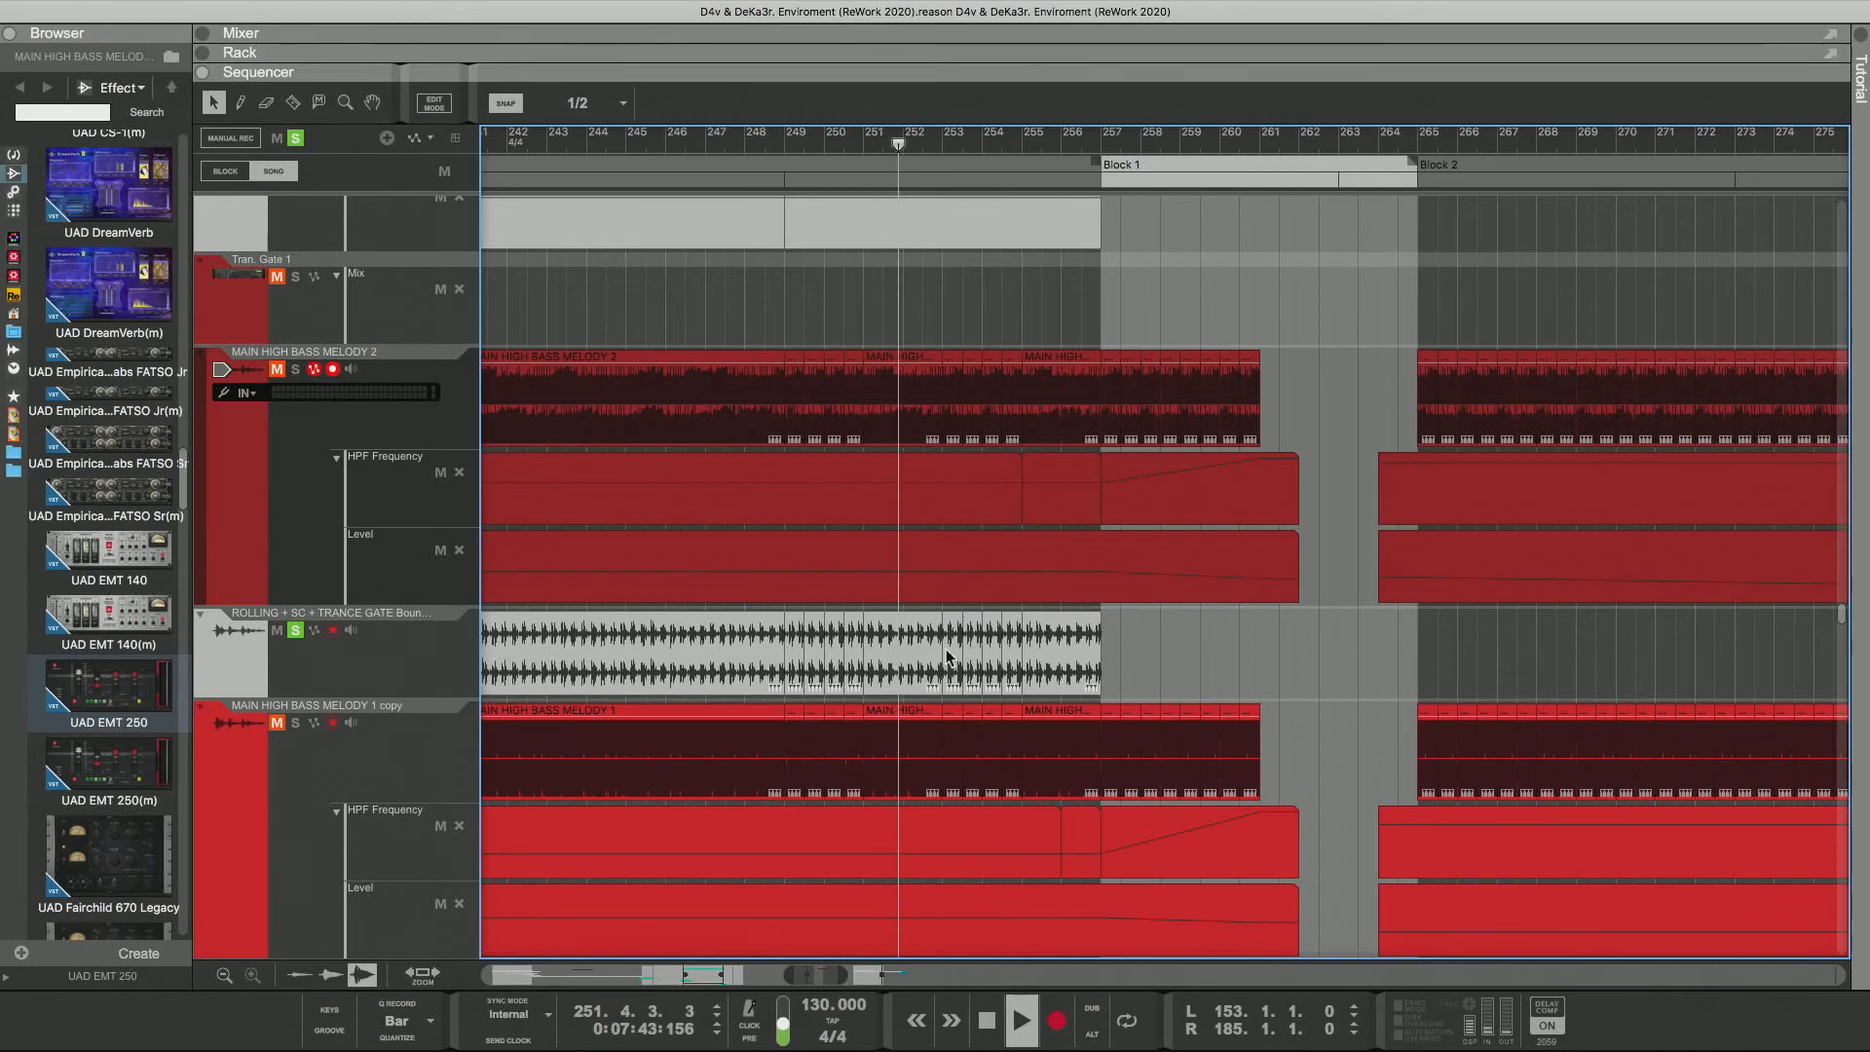
# Step: Solo MAIN HIGH BASS MELODY 2 as well and audition both tracks together from bar 251 and from bar 253
pyautogui.click(855, 142)
pyautogui.click(276, 369)
pyautogui.click(295, 369)
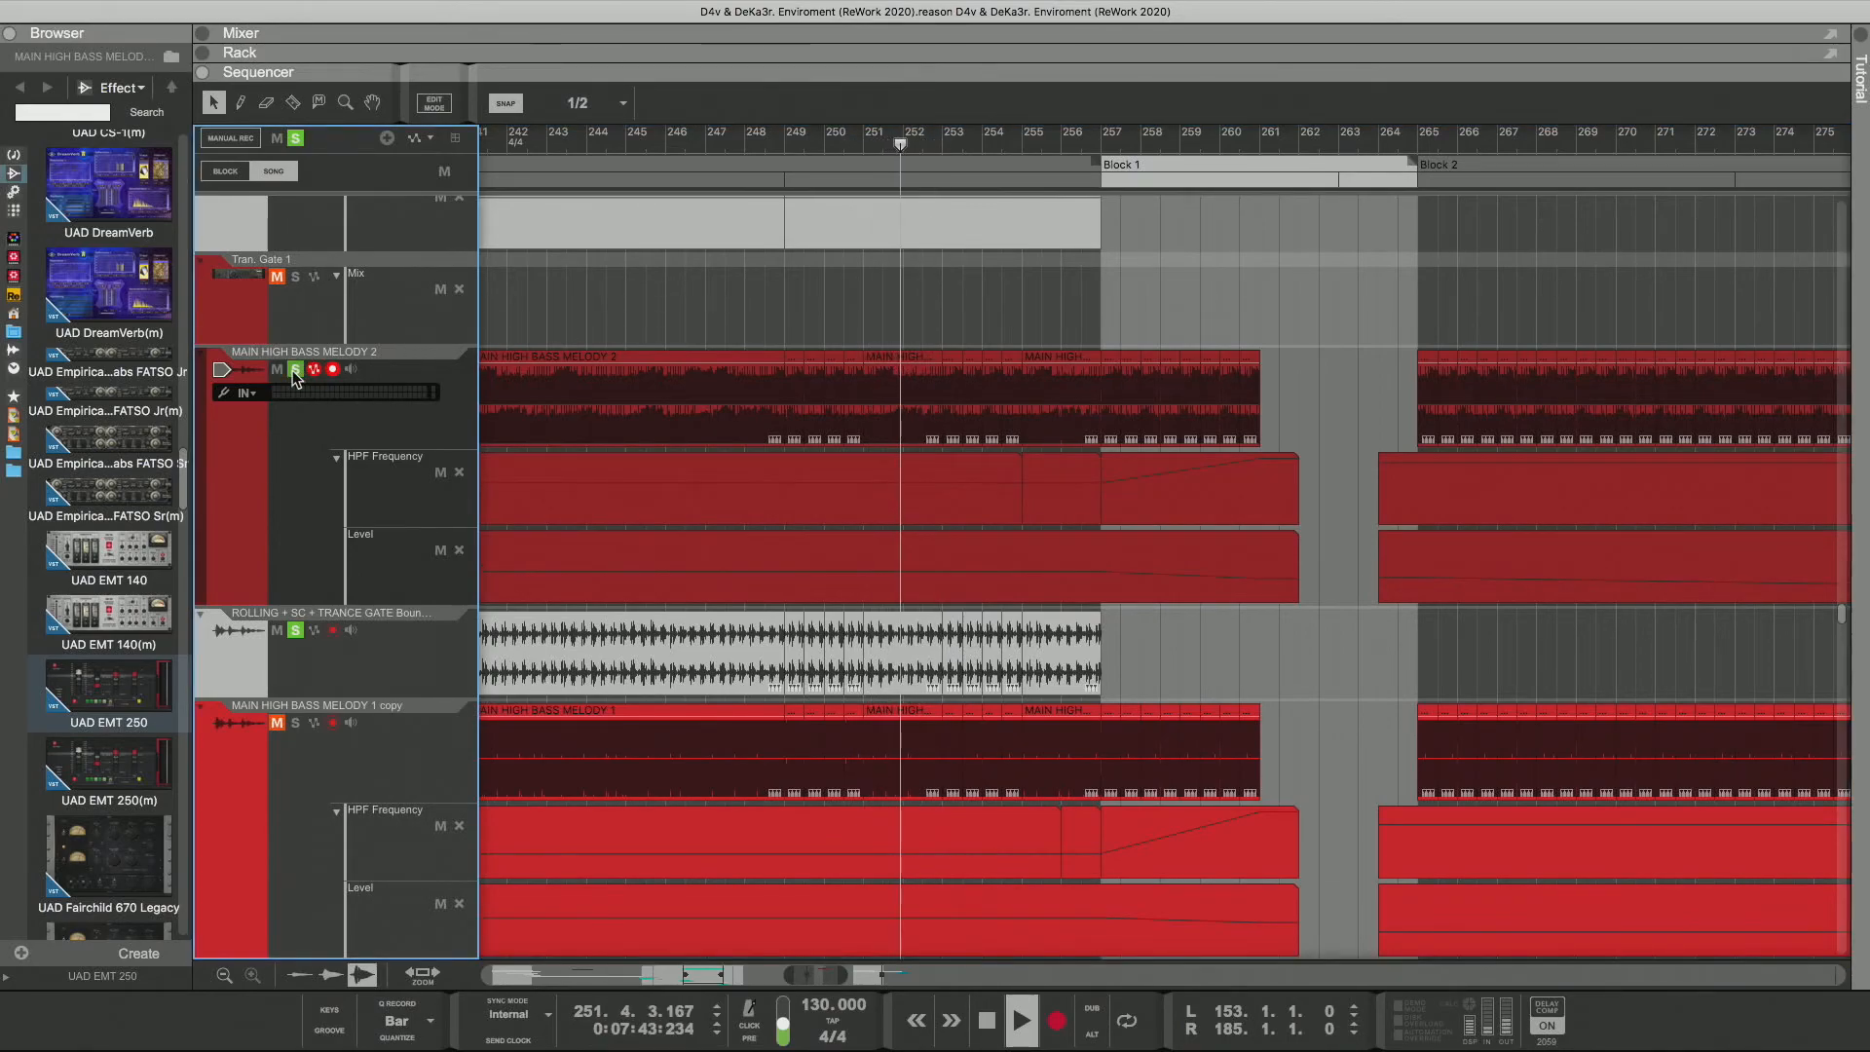
pyautogui.click(855, 143)
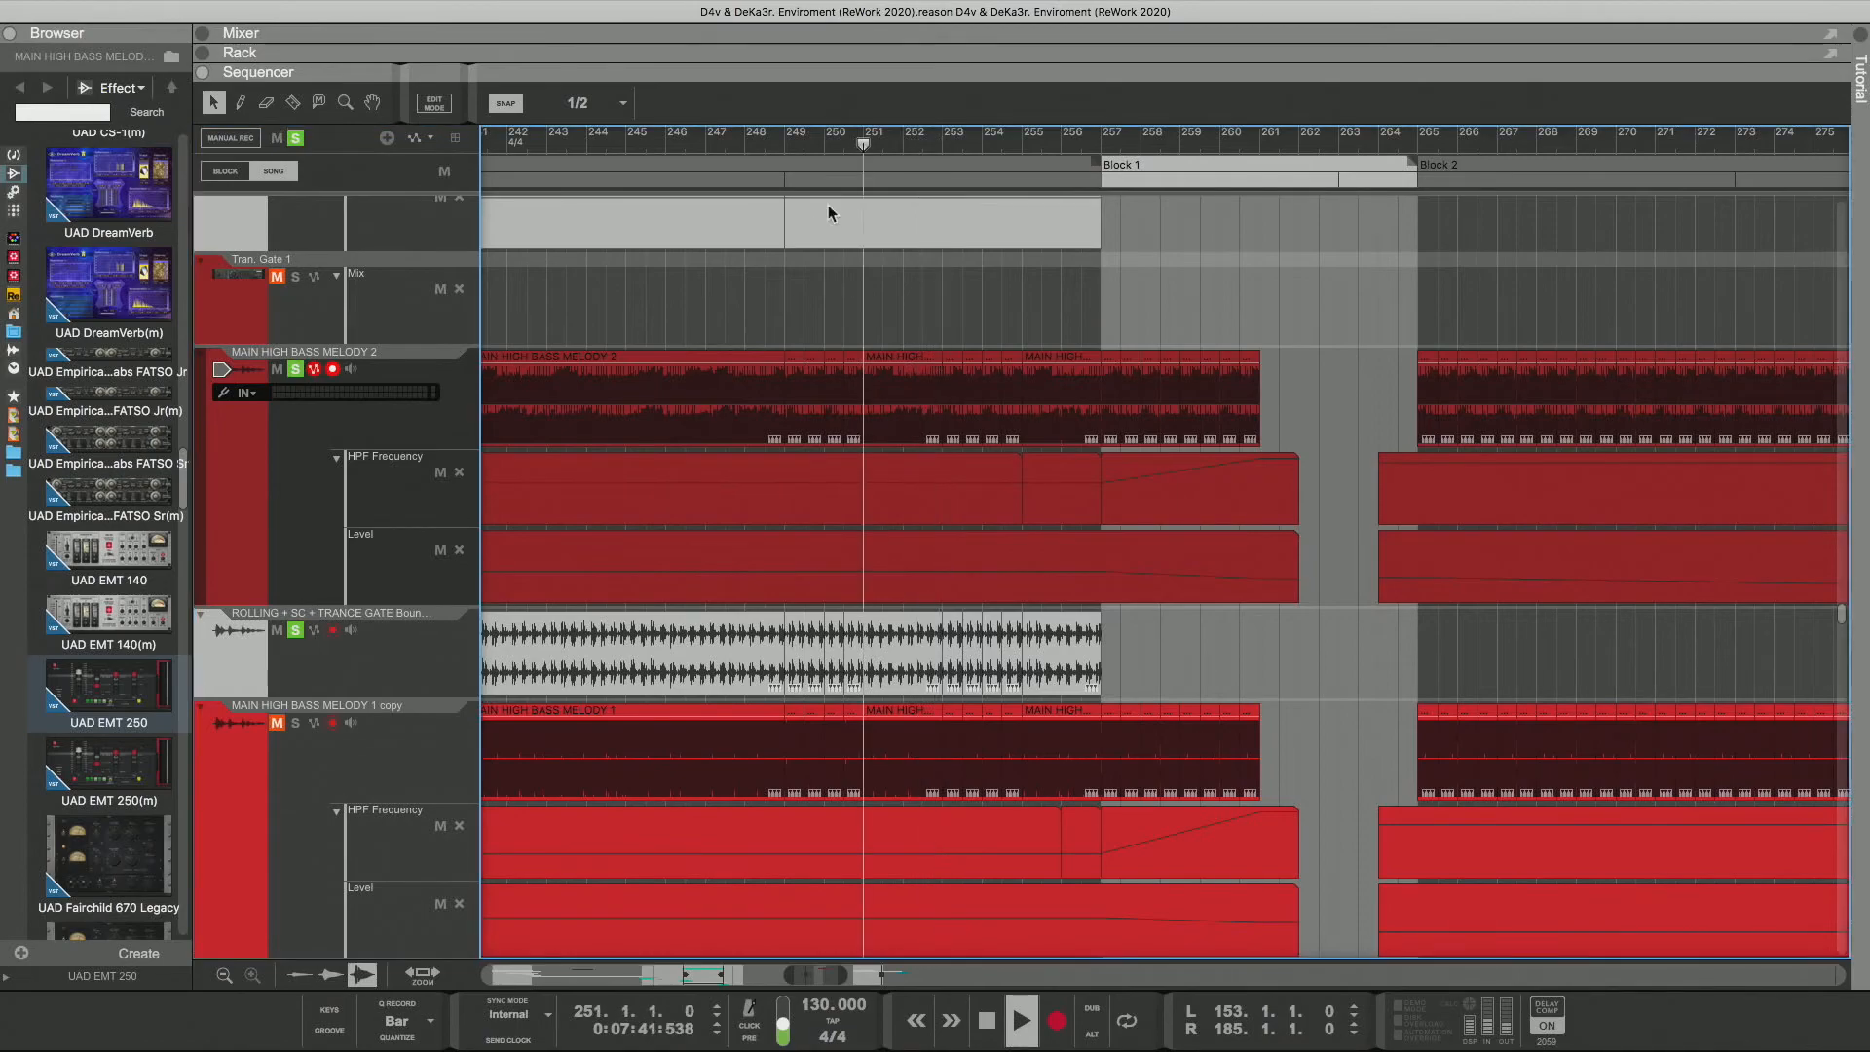
pyautogui.click(1075, 648)
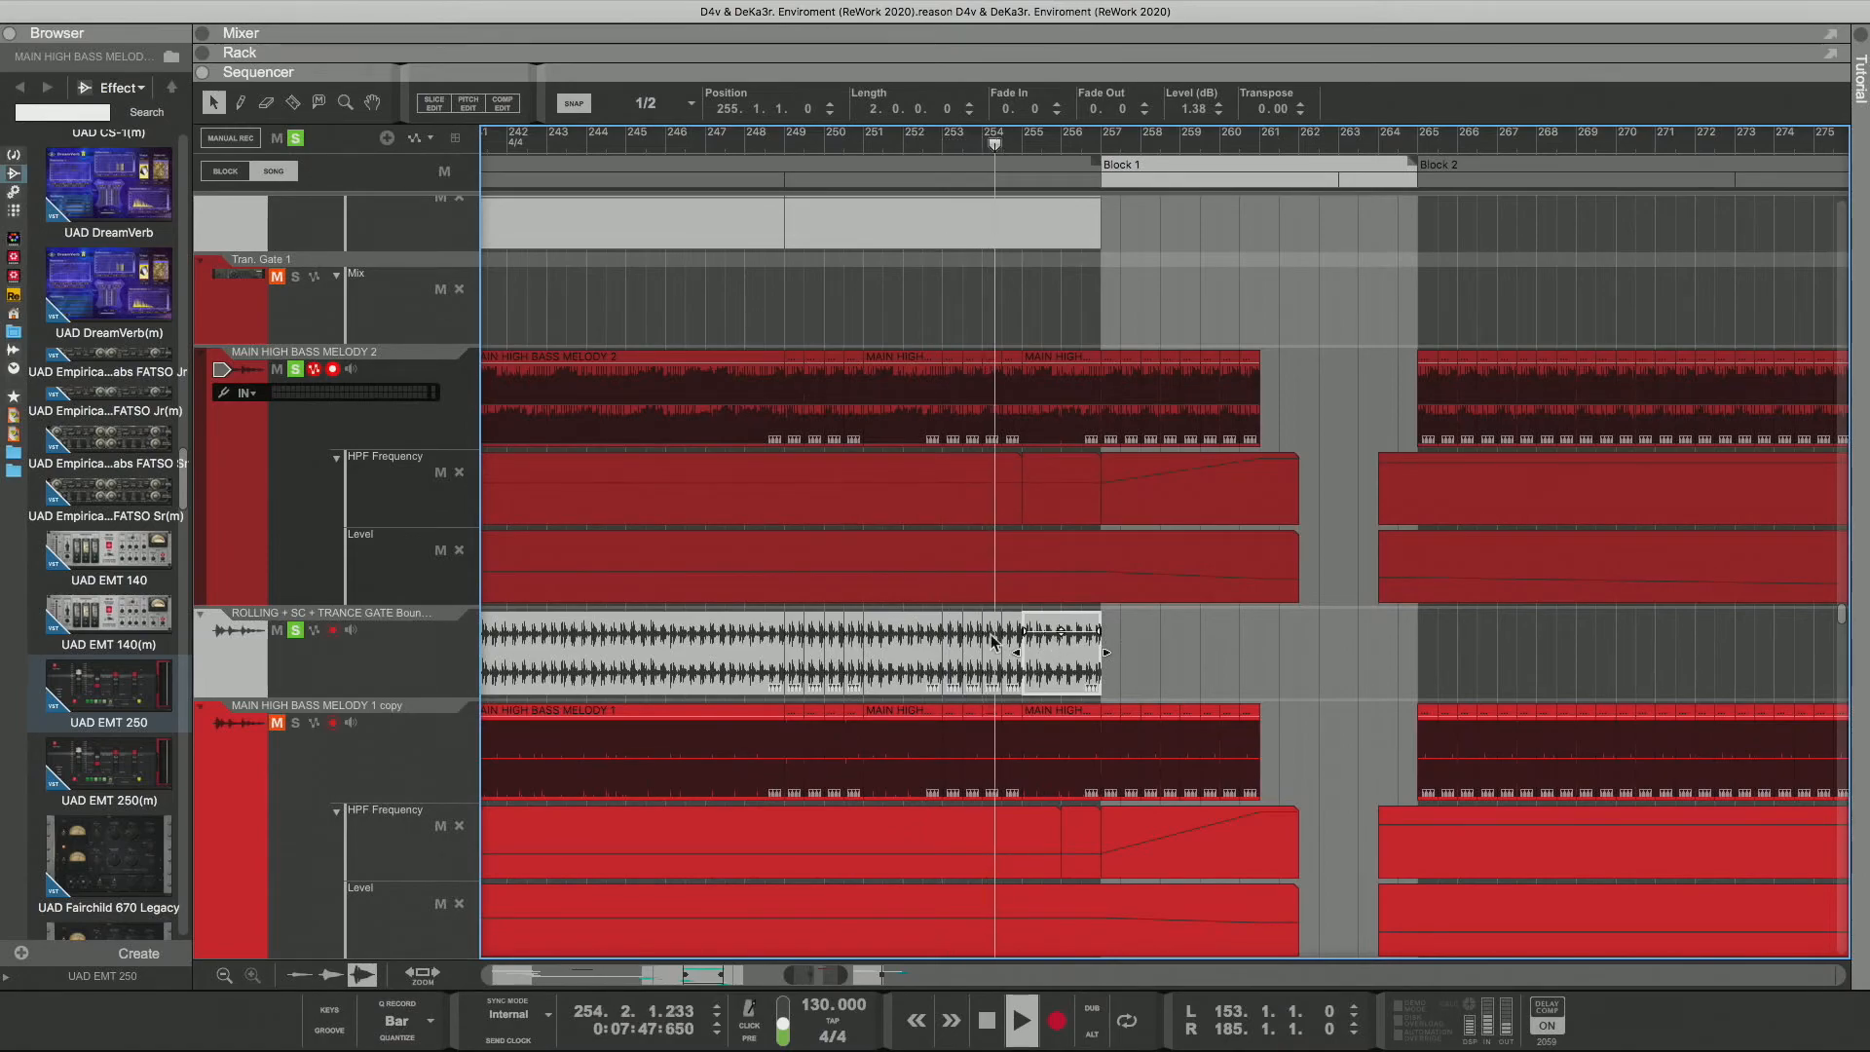
pyautogui.moveTo(1014, 616); pyautogui.dragTo(949, 531)
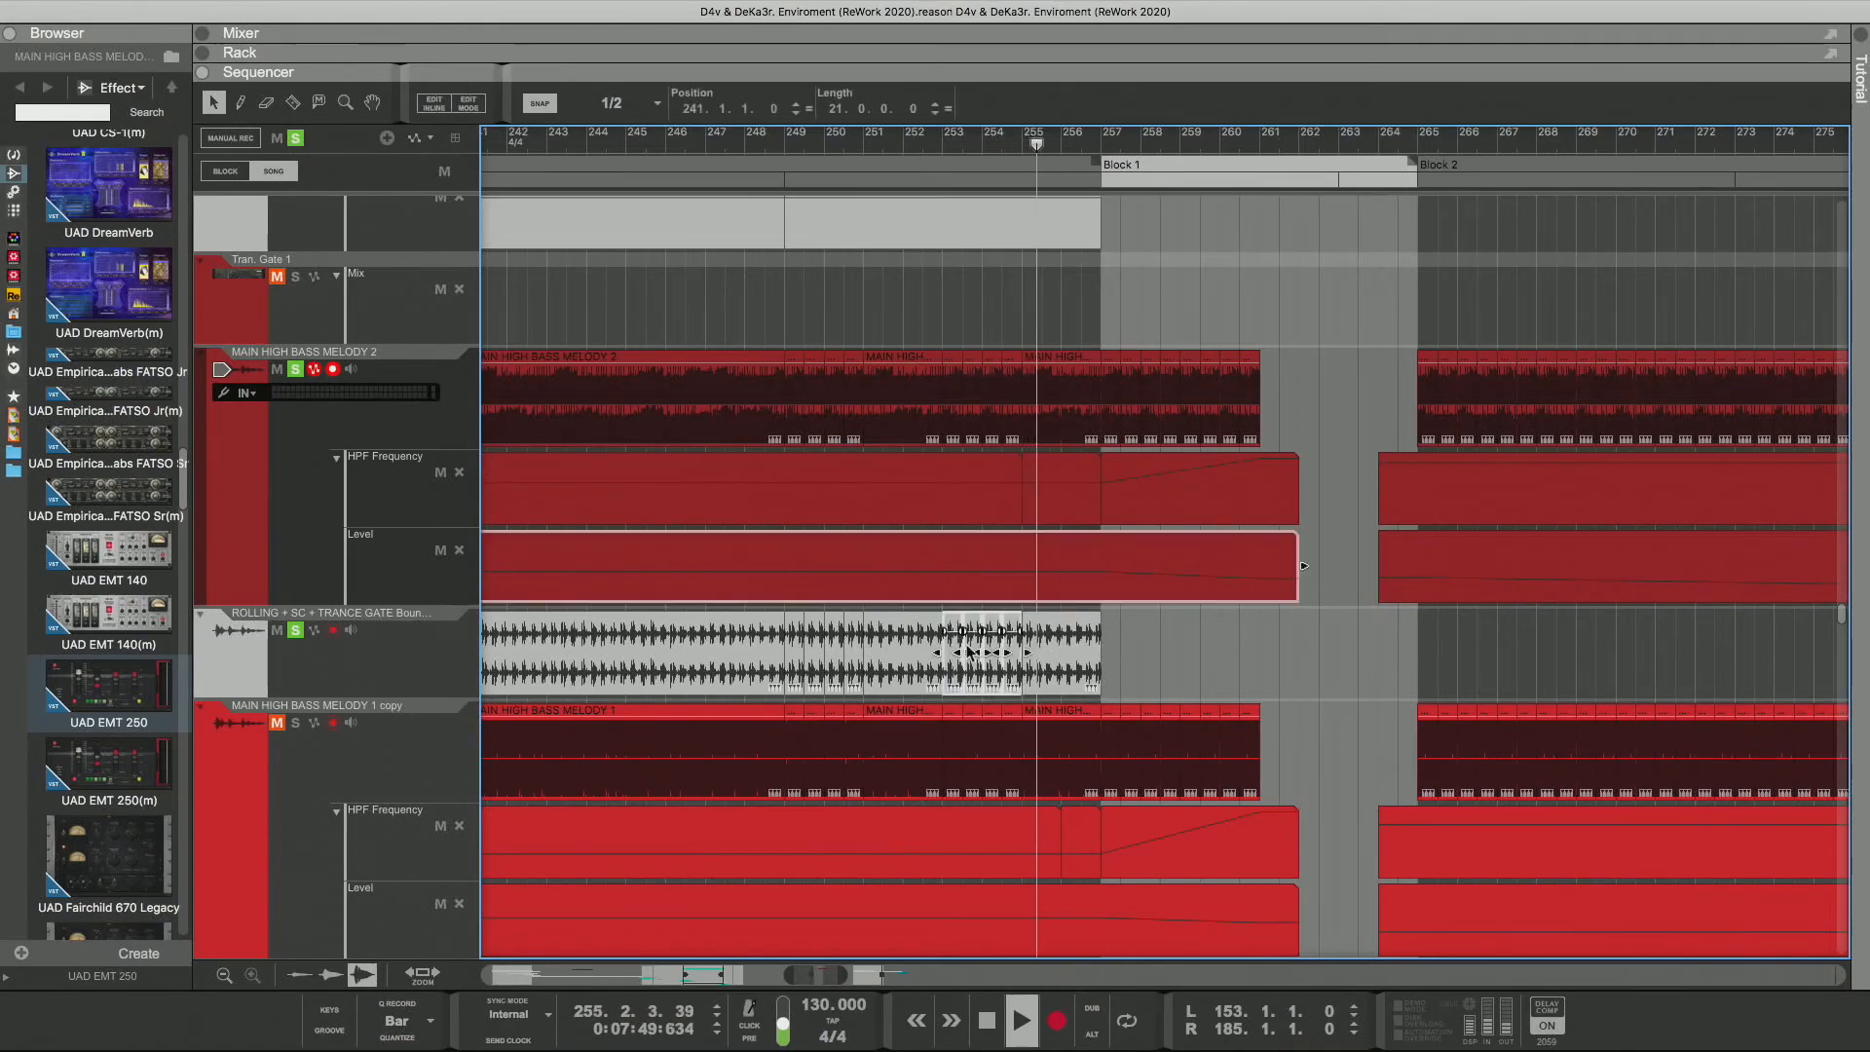
pyautogui.click(1132, 648)
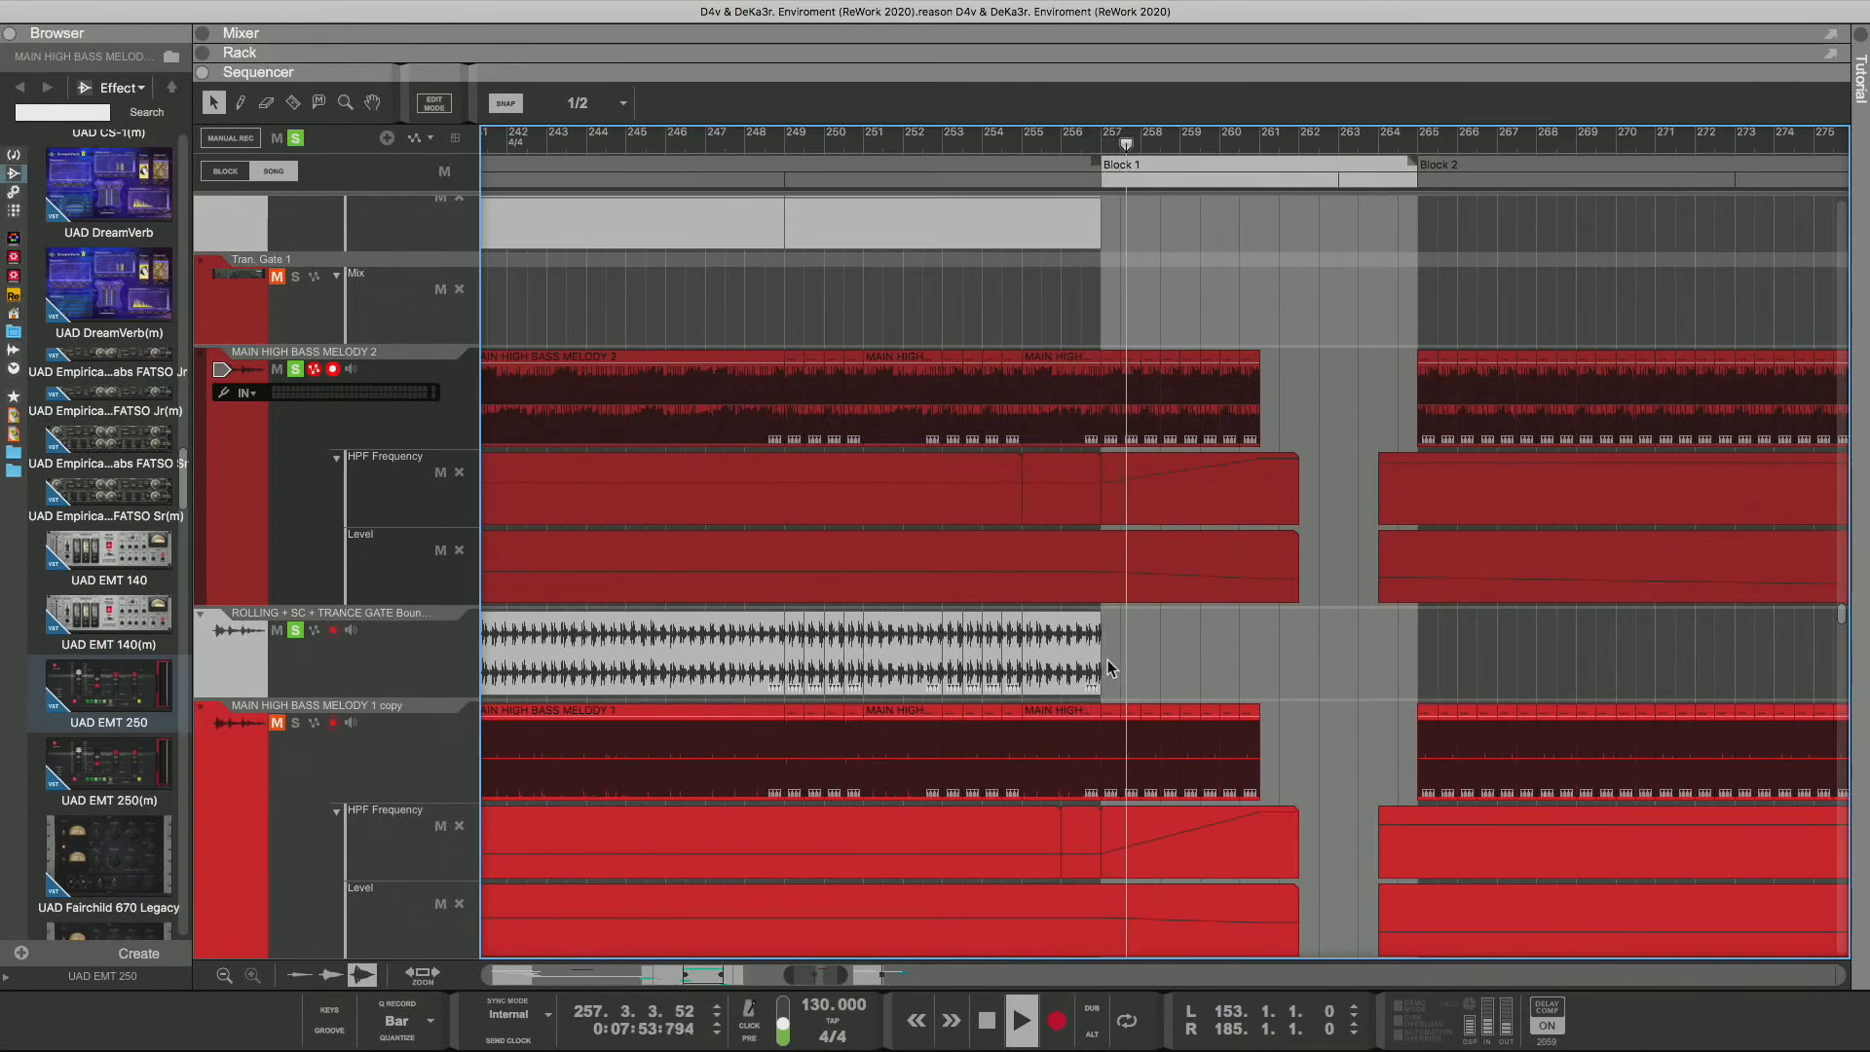
pyautogui.click(950, 143)
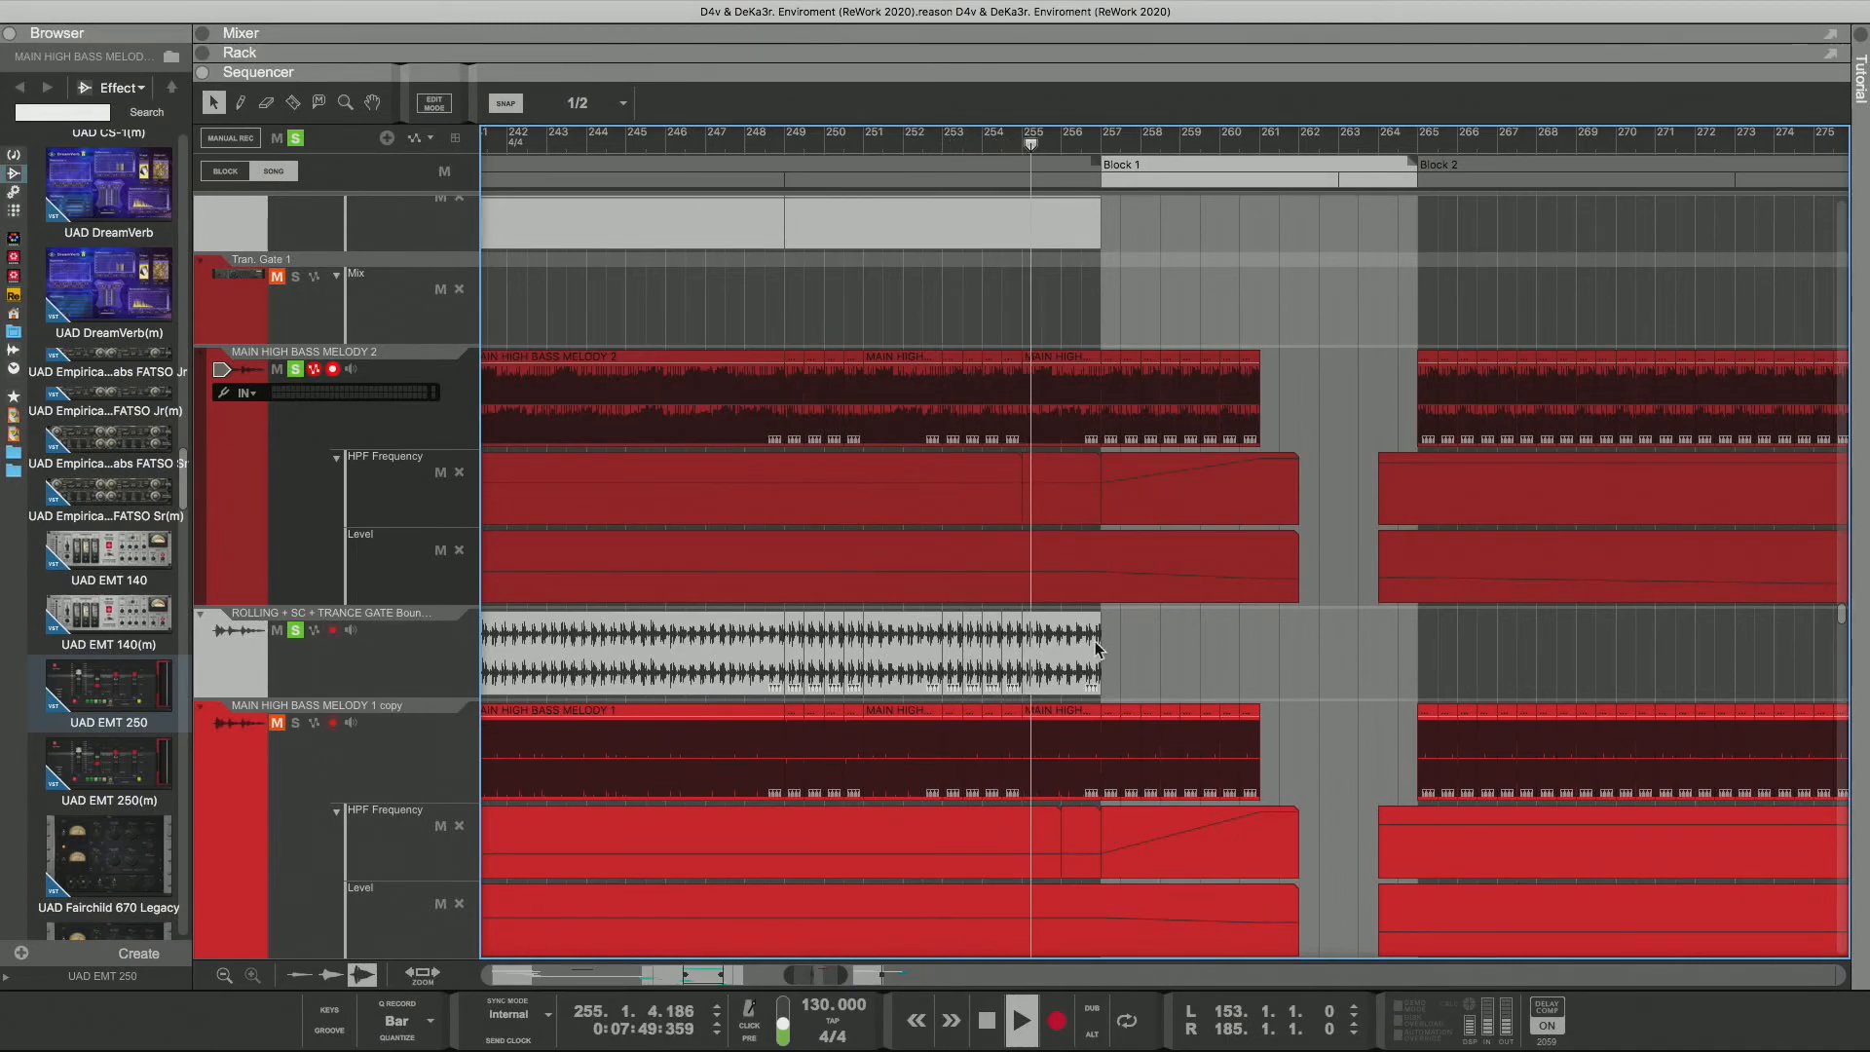
# Step: Duplicate the ROLLING + SC + TRANCE GATE clips from bars 253 to 257 up to bar 261 and select all the track's clips
pyautogui.moveTo(1089, 670); pyautogui.dragTo(365, 674)
pyautogui.click(1252, 678)
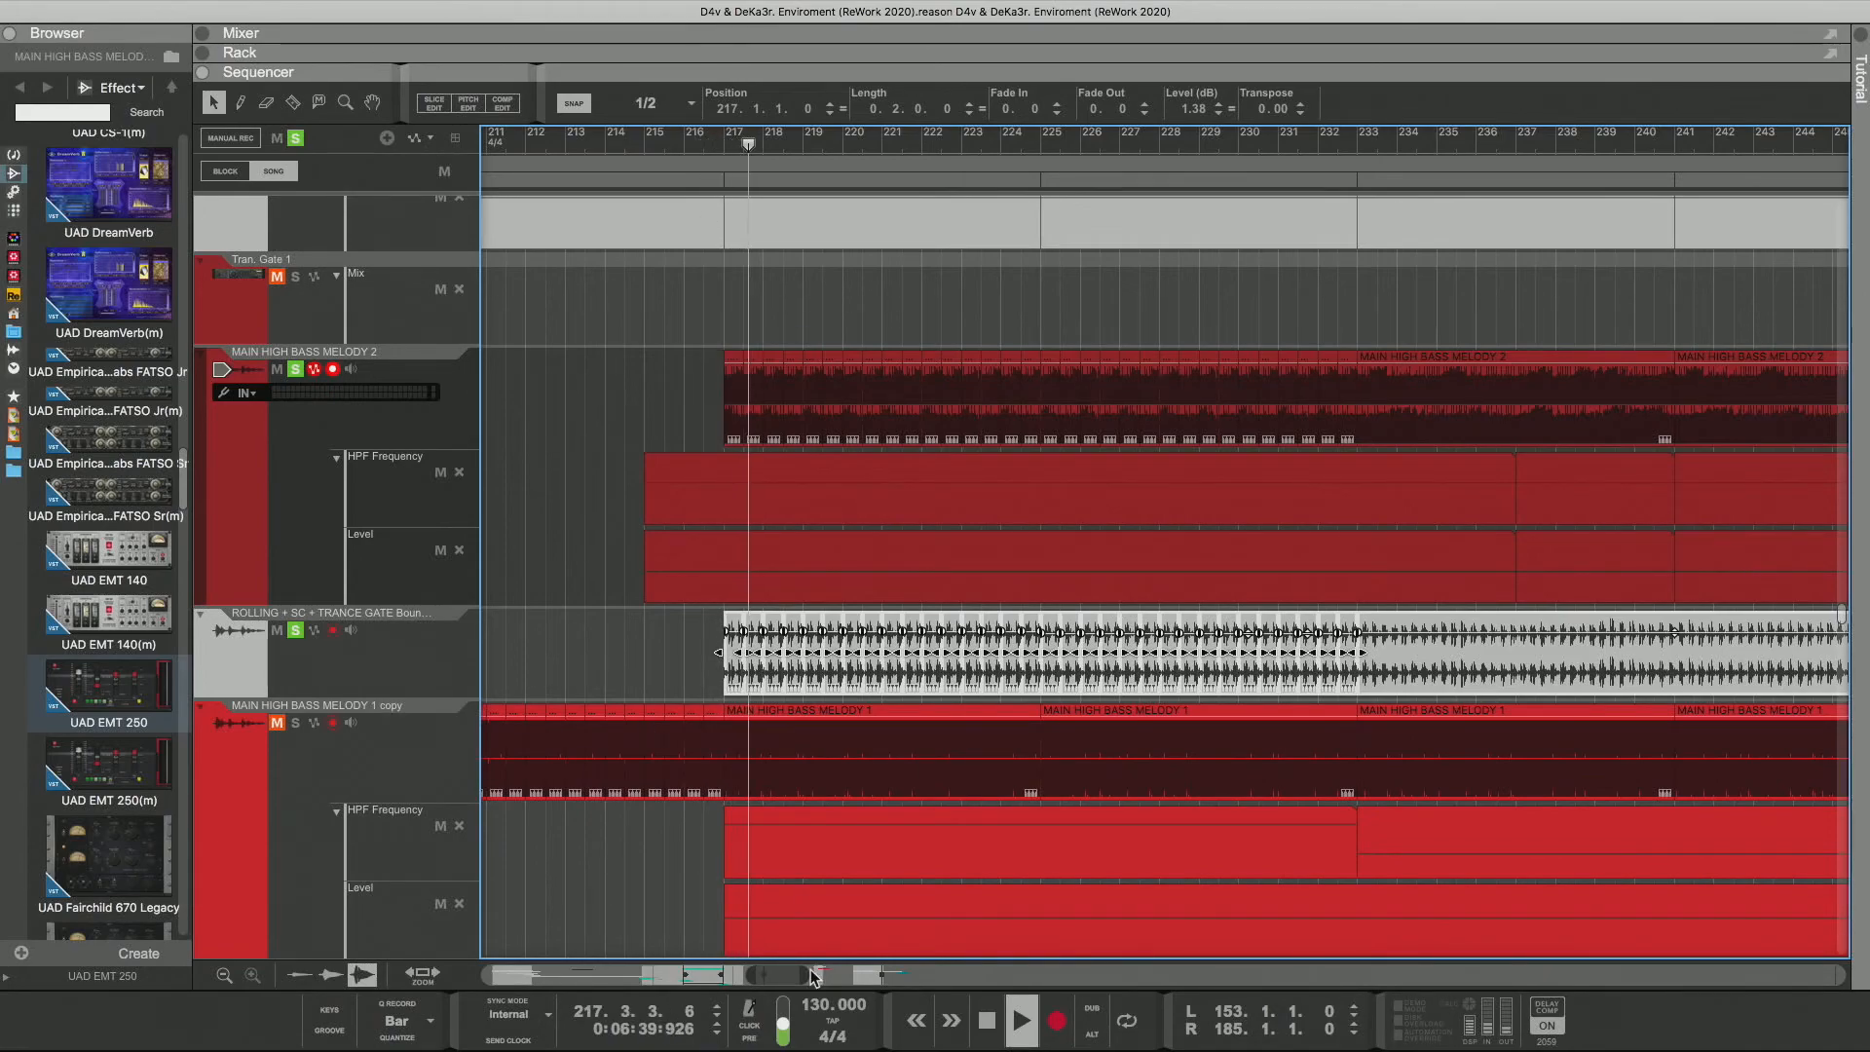
# Step: Set the snap value to 1/32 and try delaying the selected ROLLING + SC + TRANCE GATE clips to start at 217.1.1.120
pyautogui.moveTo(814, 977)
pyautogui.mouseDown()
pyautogui.moveTo(747, 976)
pyautogui.moveTo(801, 976)
pyautogui.mouseUp()
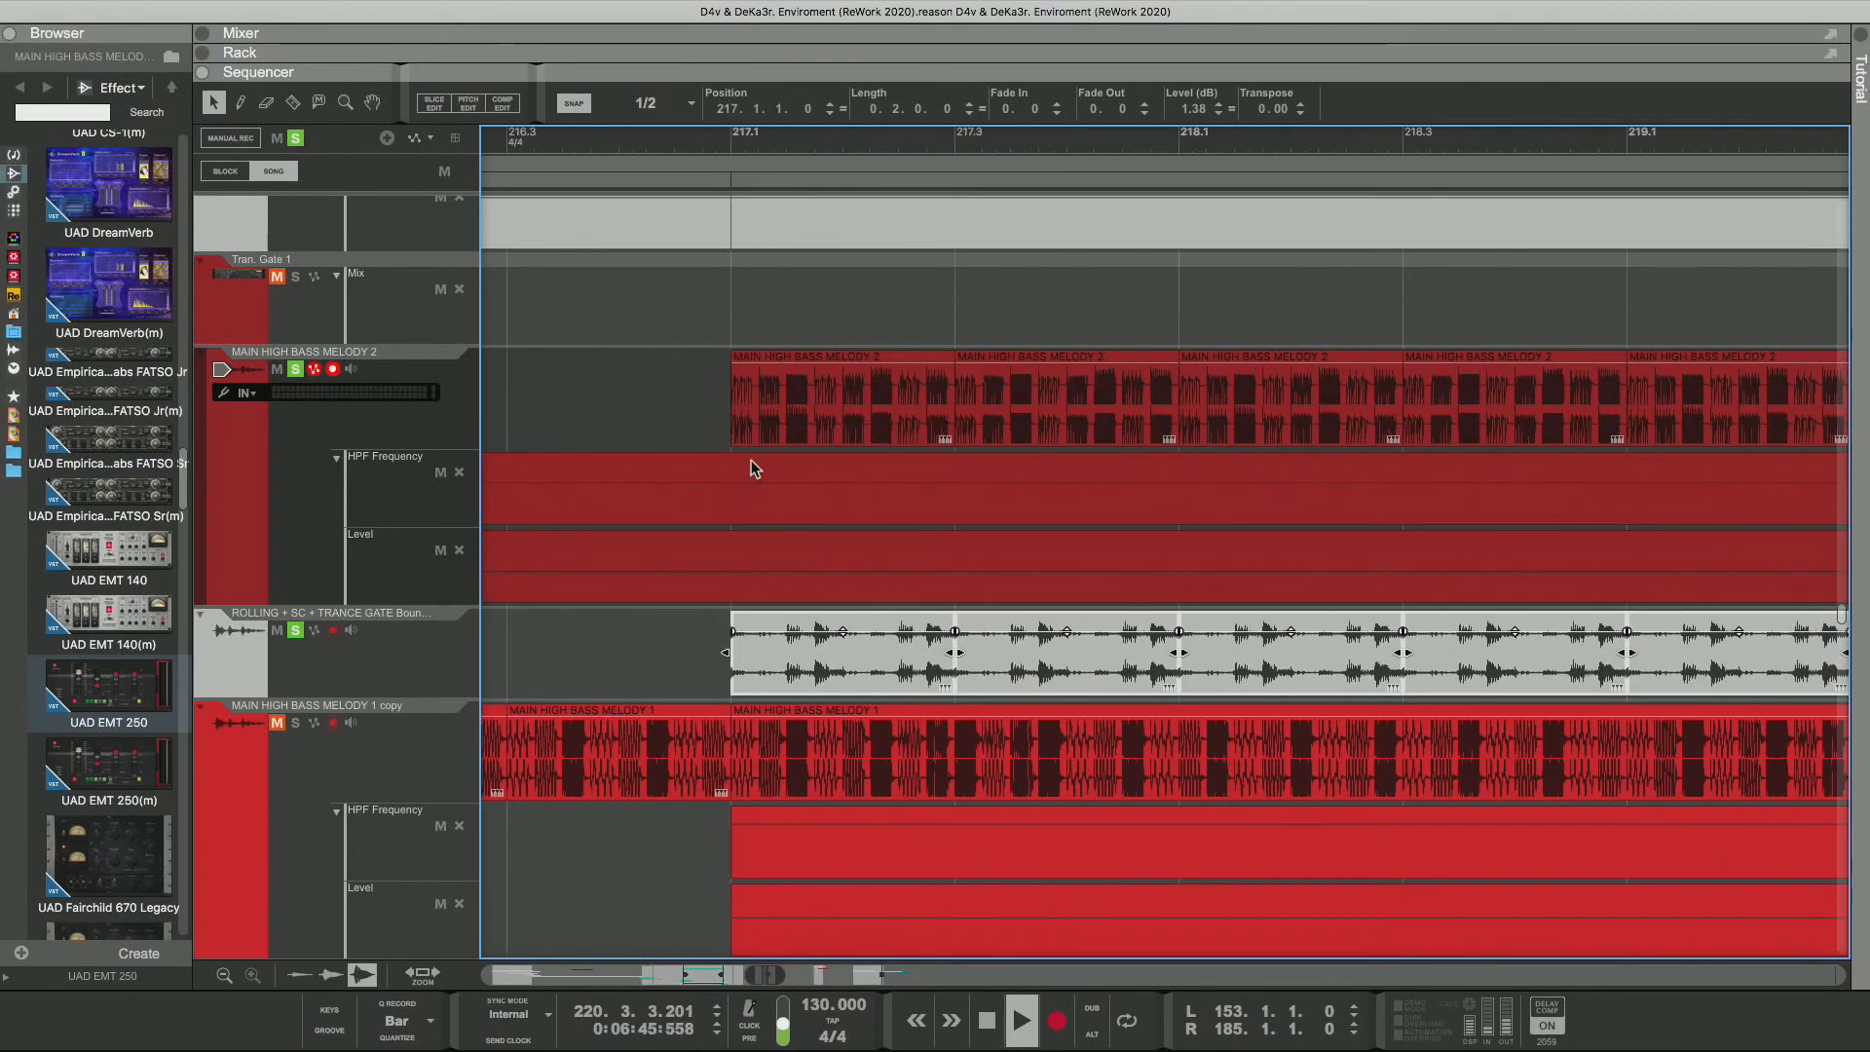
pyautogui.click(609, 105)
pyautogui.click(644, 244)
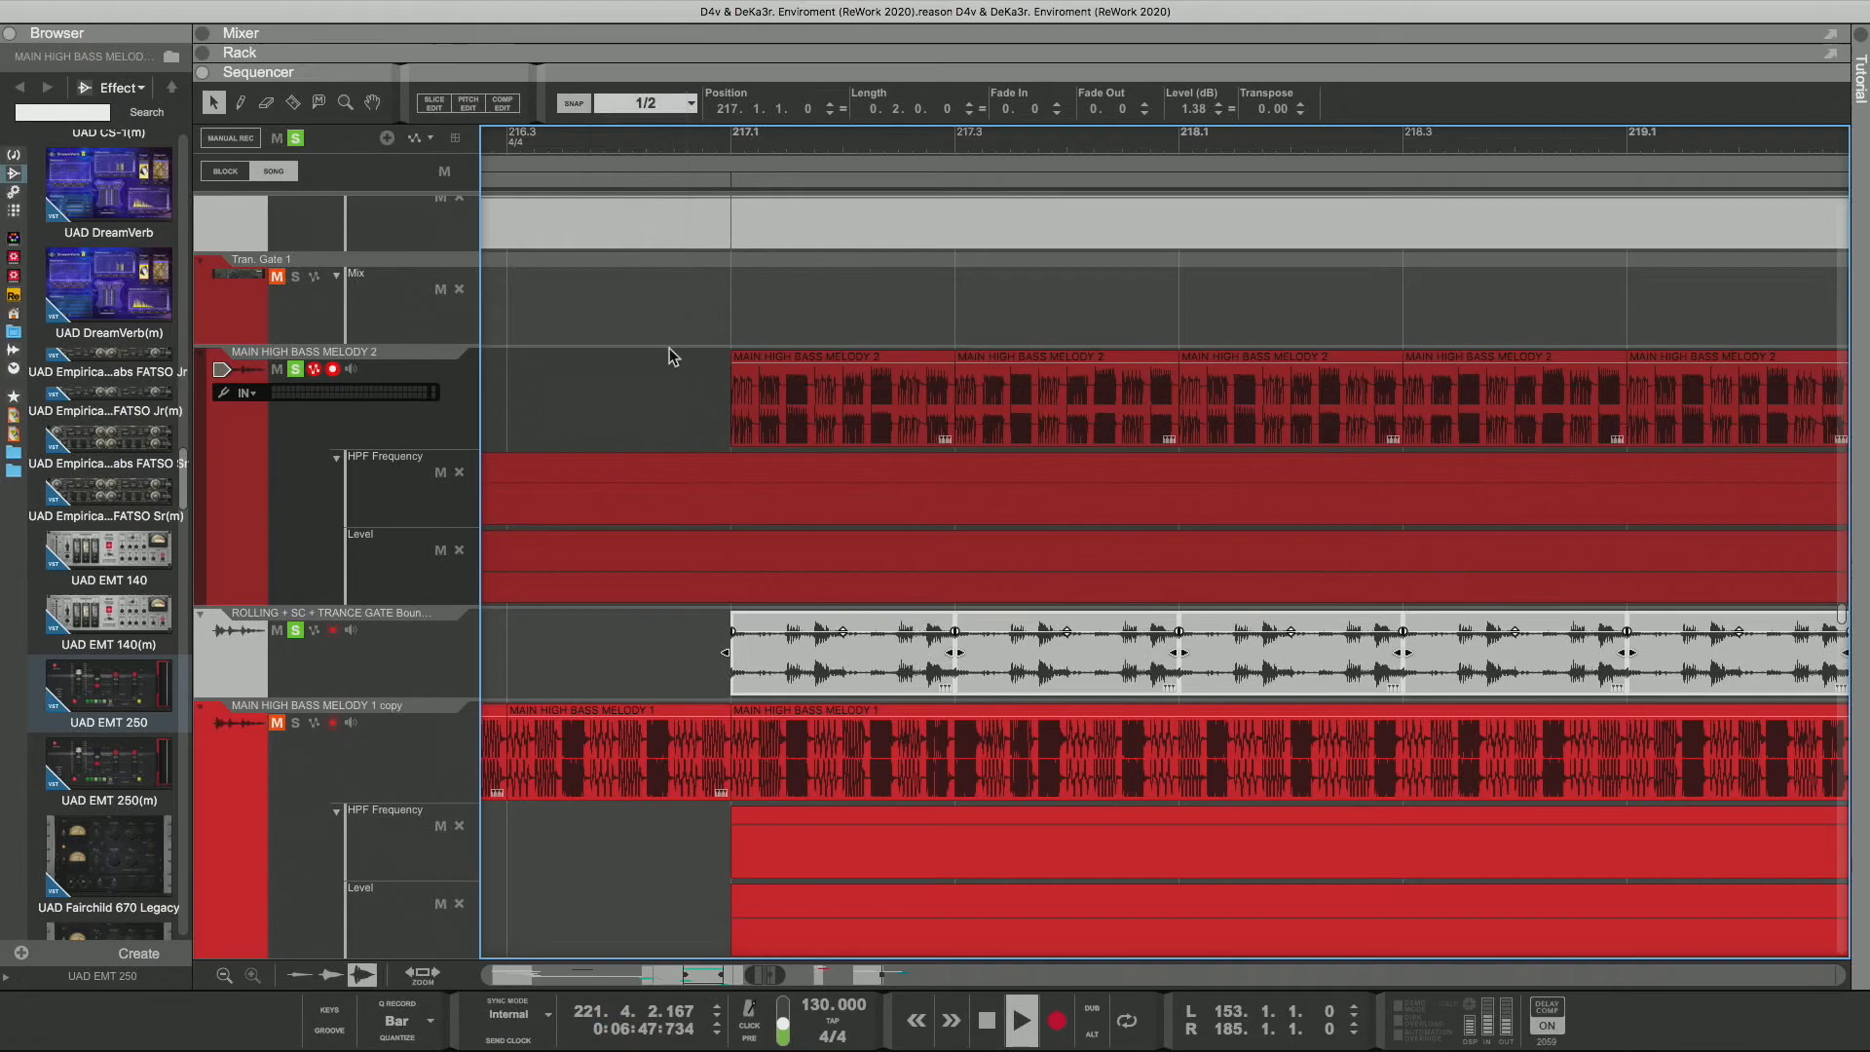
pyautogui.moveTo(749, 663); pyautogui.dragTo(767, 663)
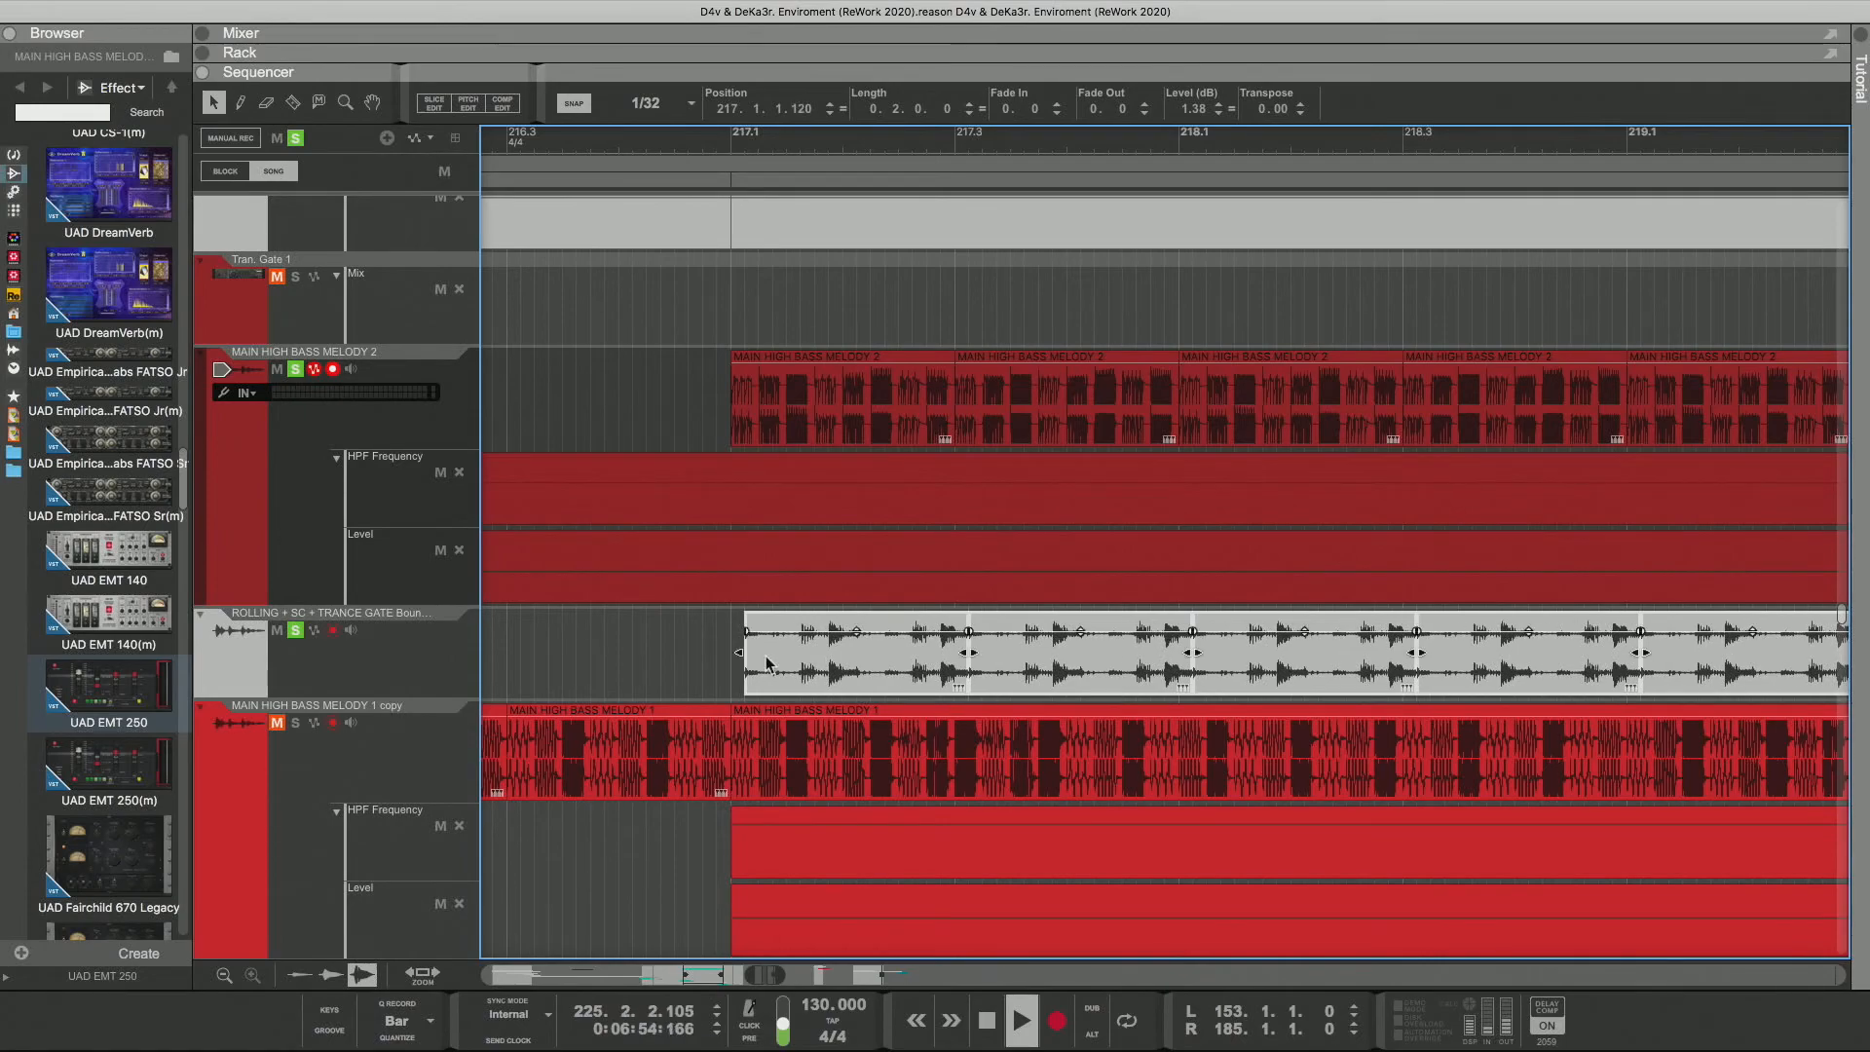
# Step: Set the snap value to 1/64 and try starting the selected clips slightly earlier, at 217.1.1.60
pyautogui.click(688, 105)
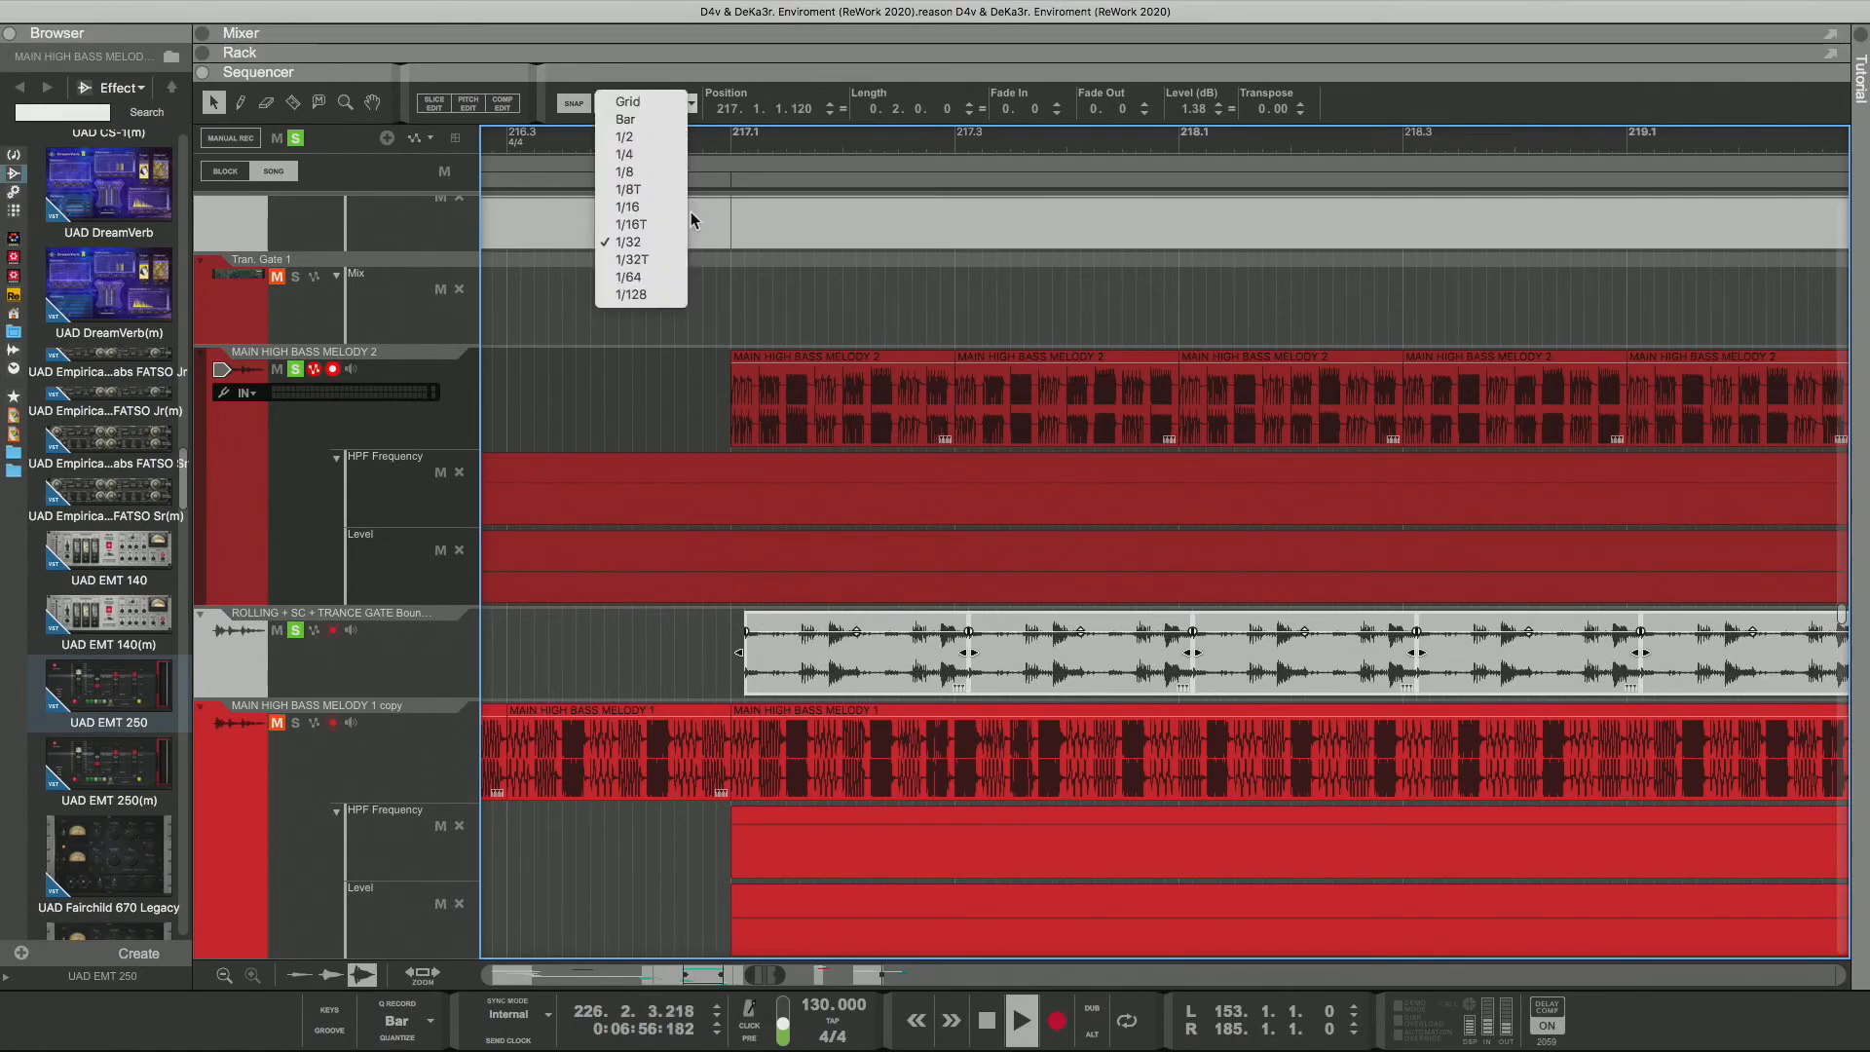
pyautogui.click(663, 278)
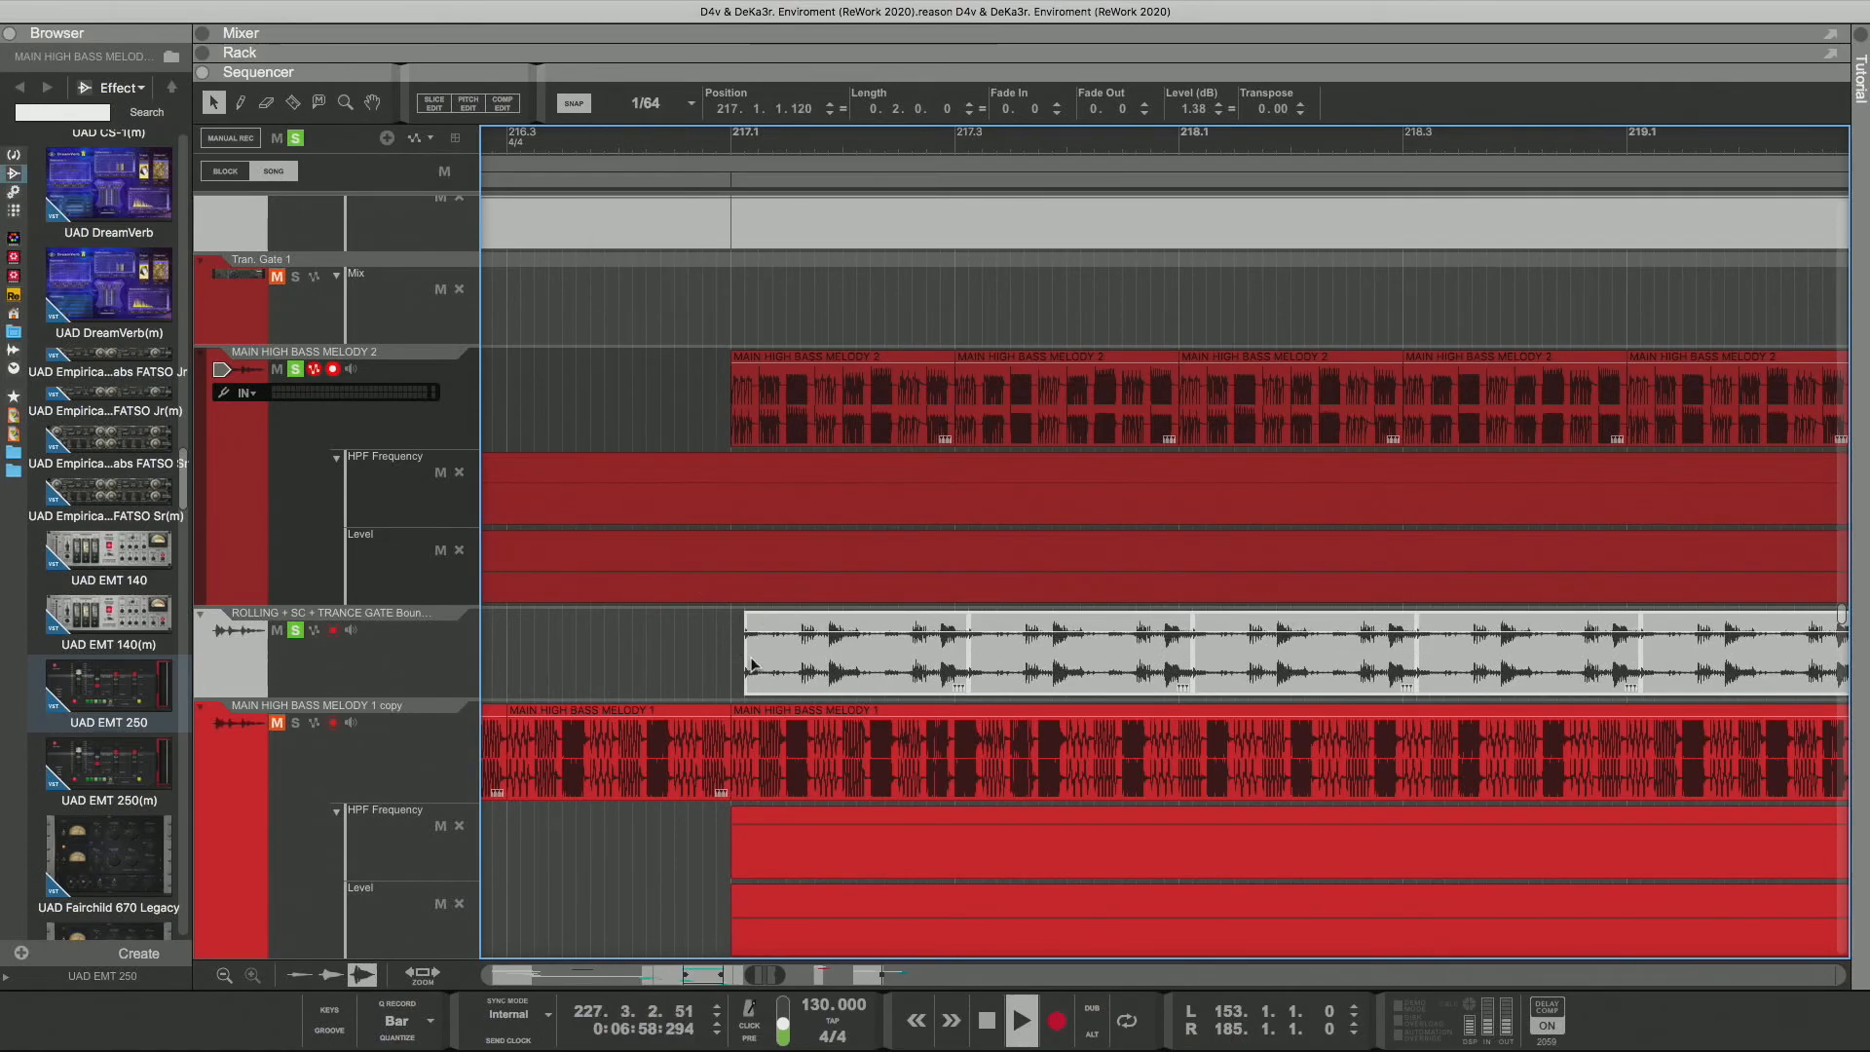
pyautogui.moveTo(751, 665); pyautogui.dragTo(749, 666)
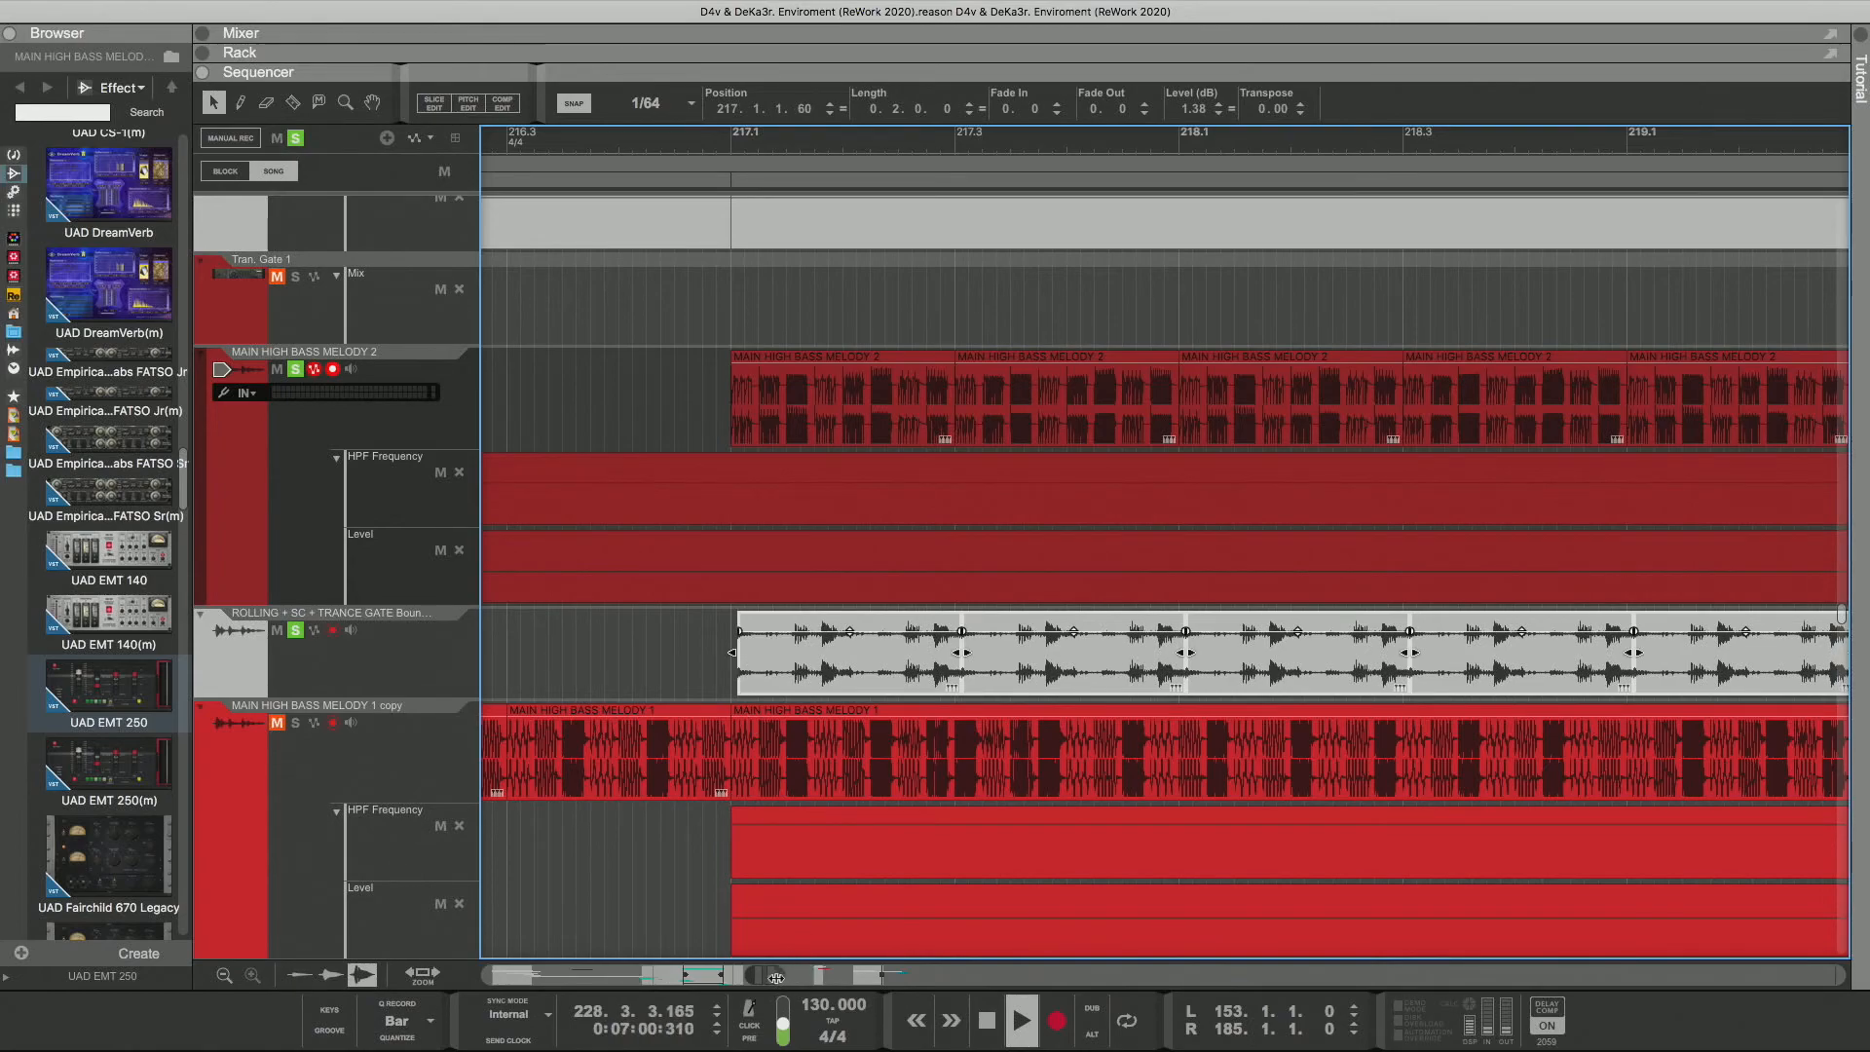
# Step: Set the snap value to 1/128 and try starting the selected clips at 217.1.1.30
pyautogui.moveTo(776, 977); pyautogui.dragTo(775, 837)
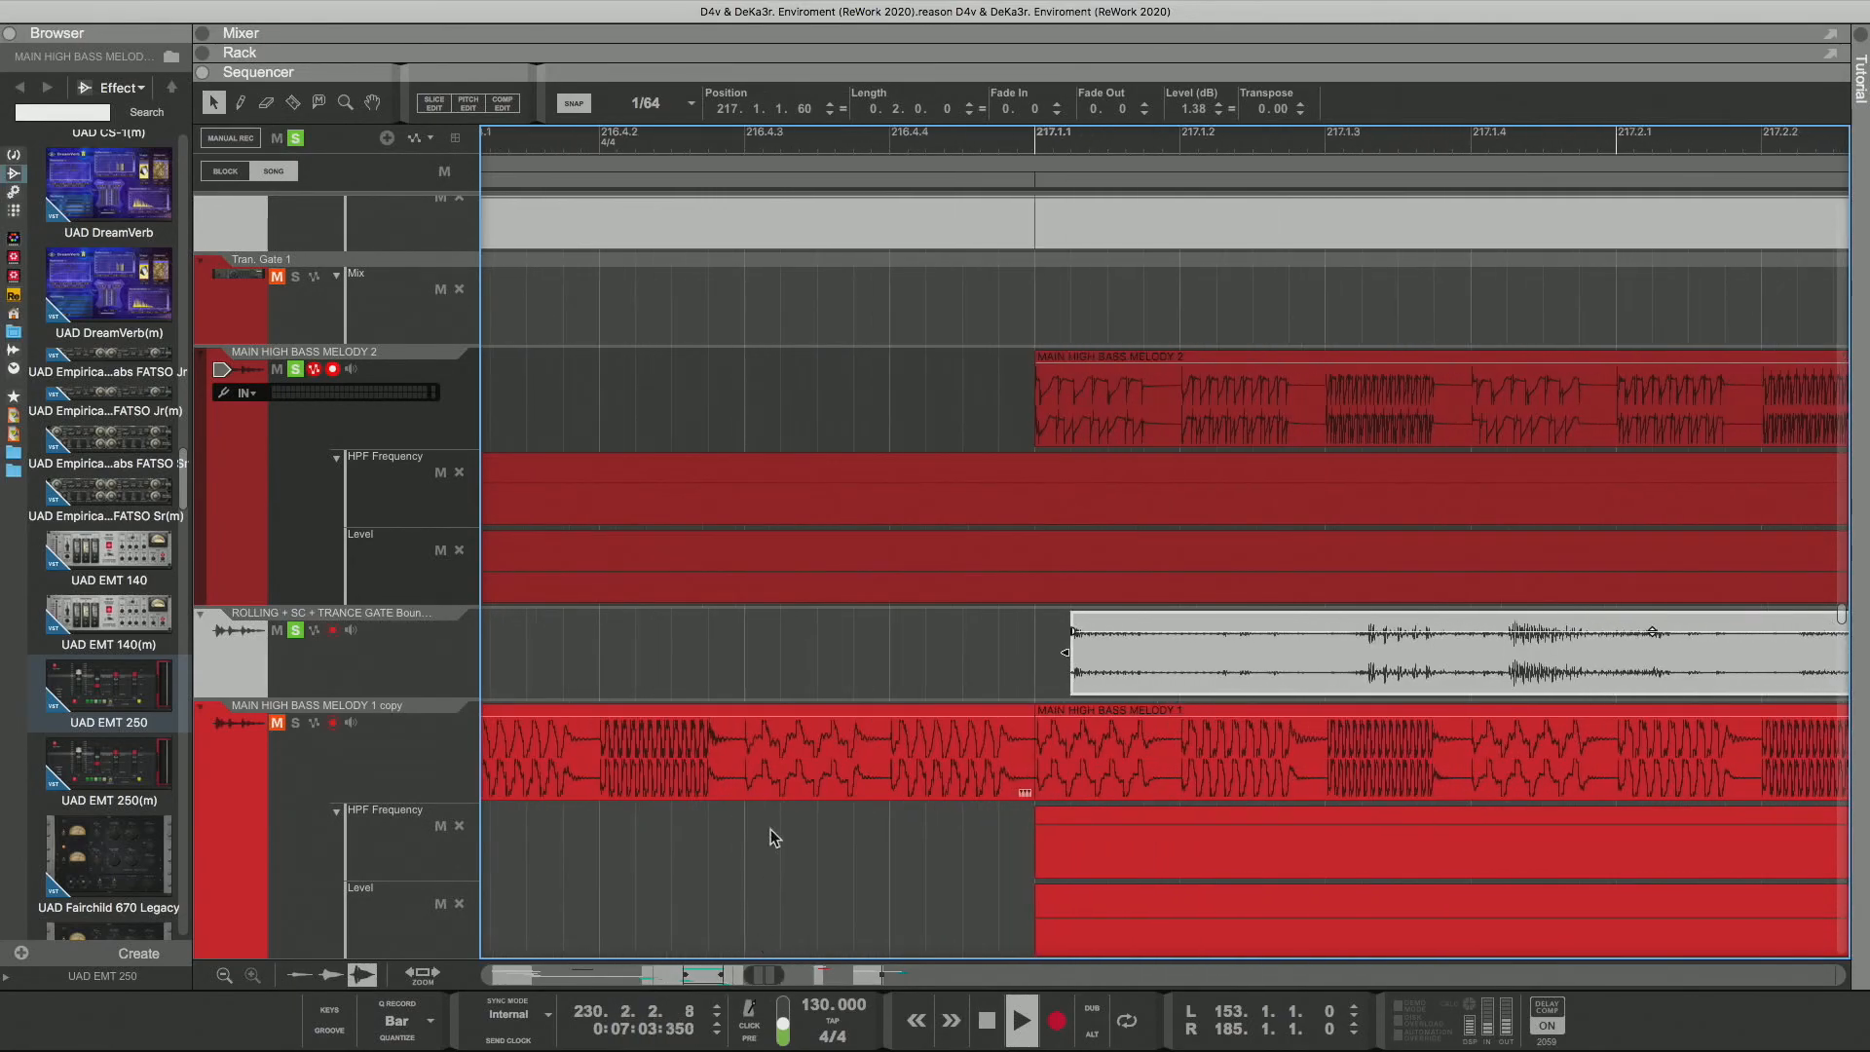
pyautogui.click(661, 109)
pyautogui.click(631, 295)
pyautogui.moveTo(1133, 672); pyautogui.dragTo(1125, 674)
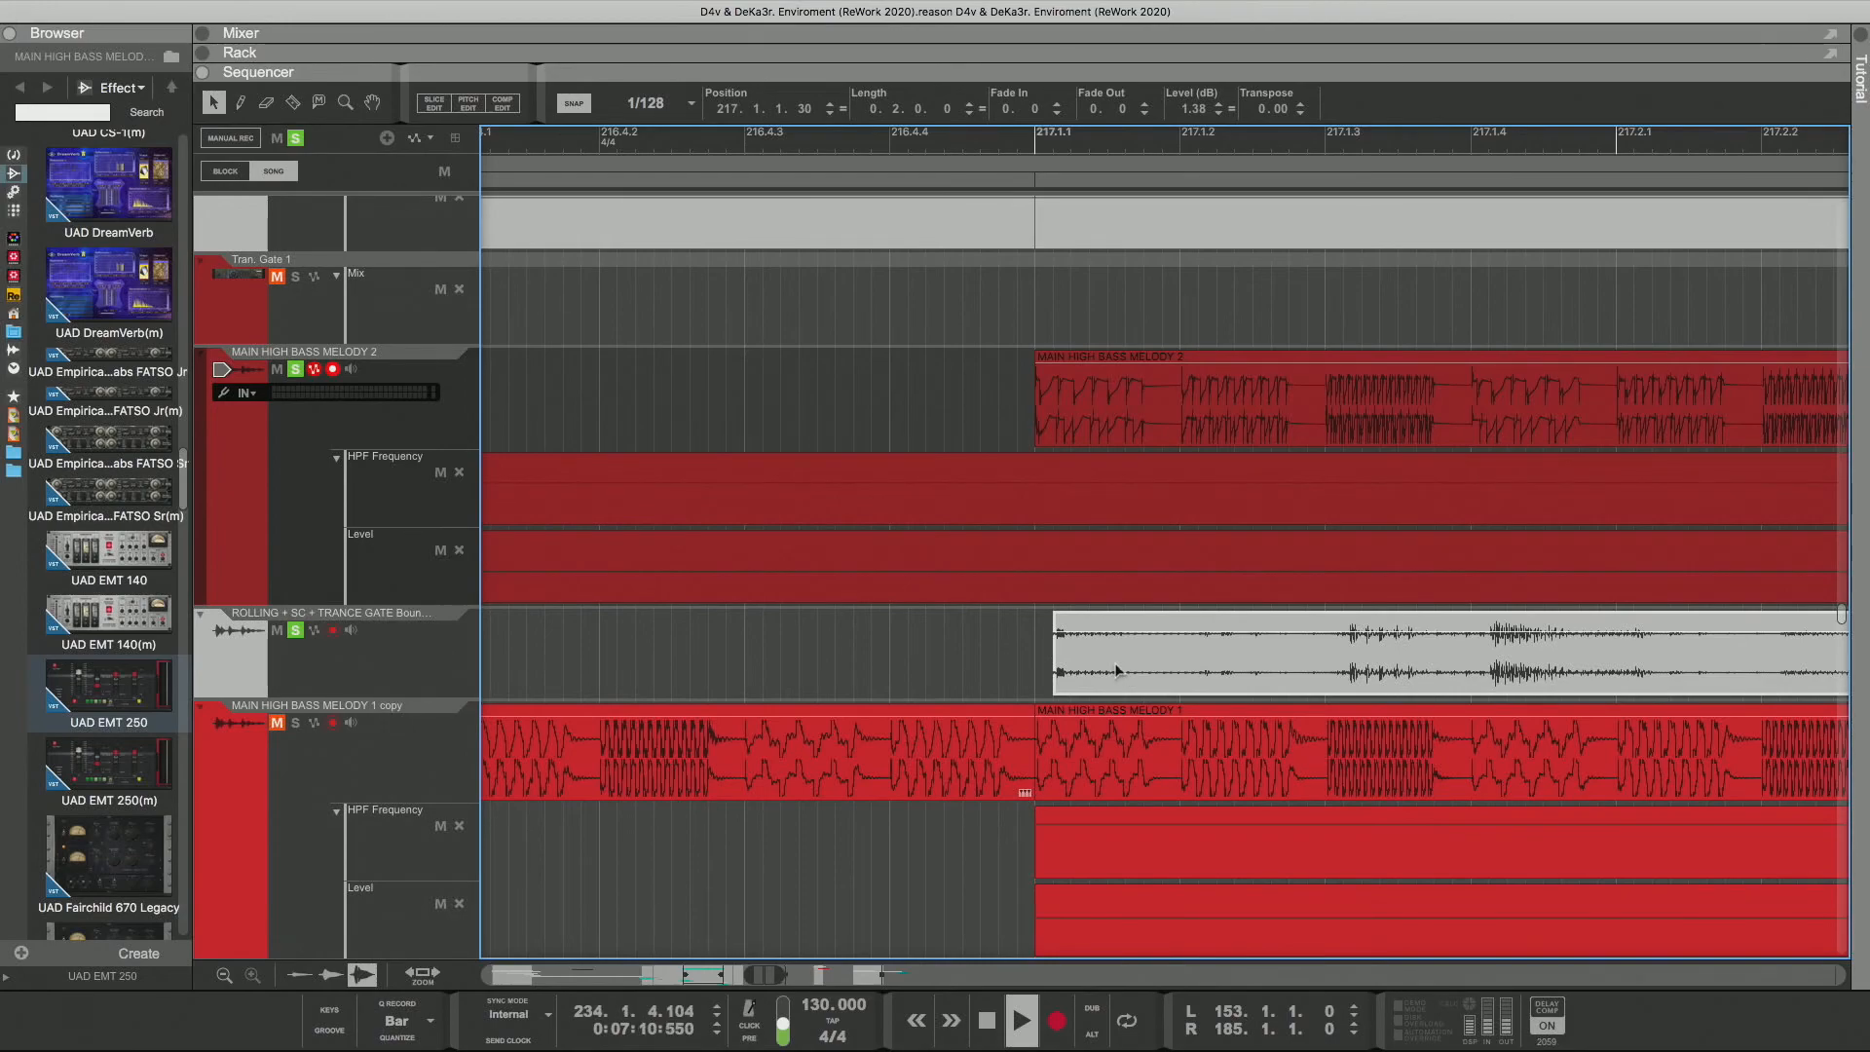
# Step: Return the selected clips to their original start at 217.1.1.0 and replay the section from just before bar 217
pyautogui.moveTo(1122, 665); pyautogui.dragTo(1107, 671)
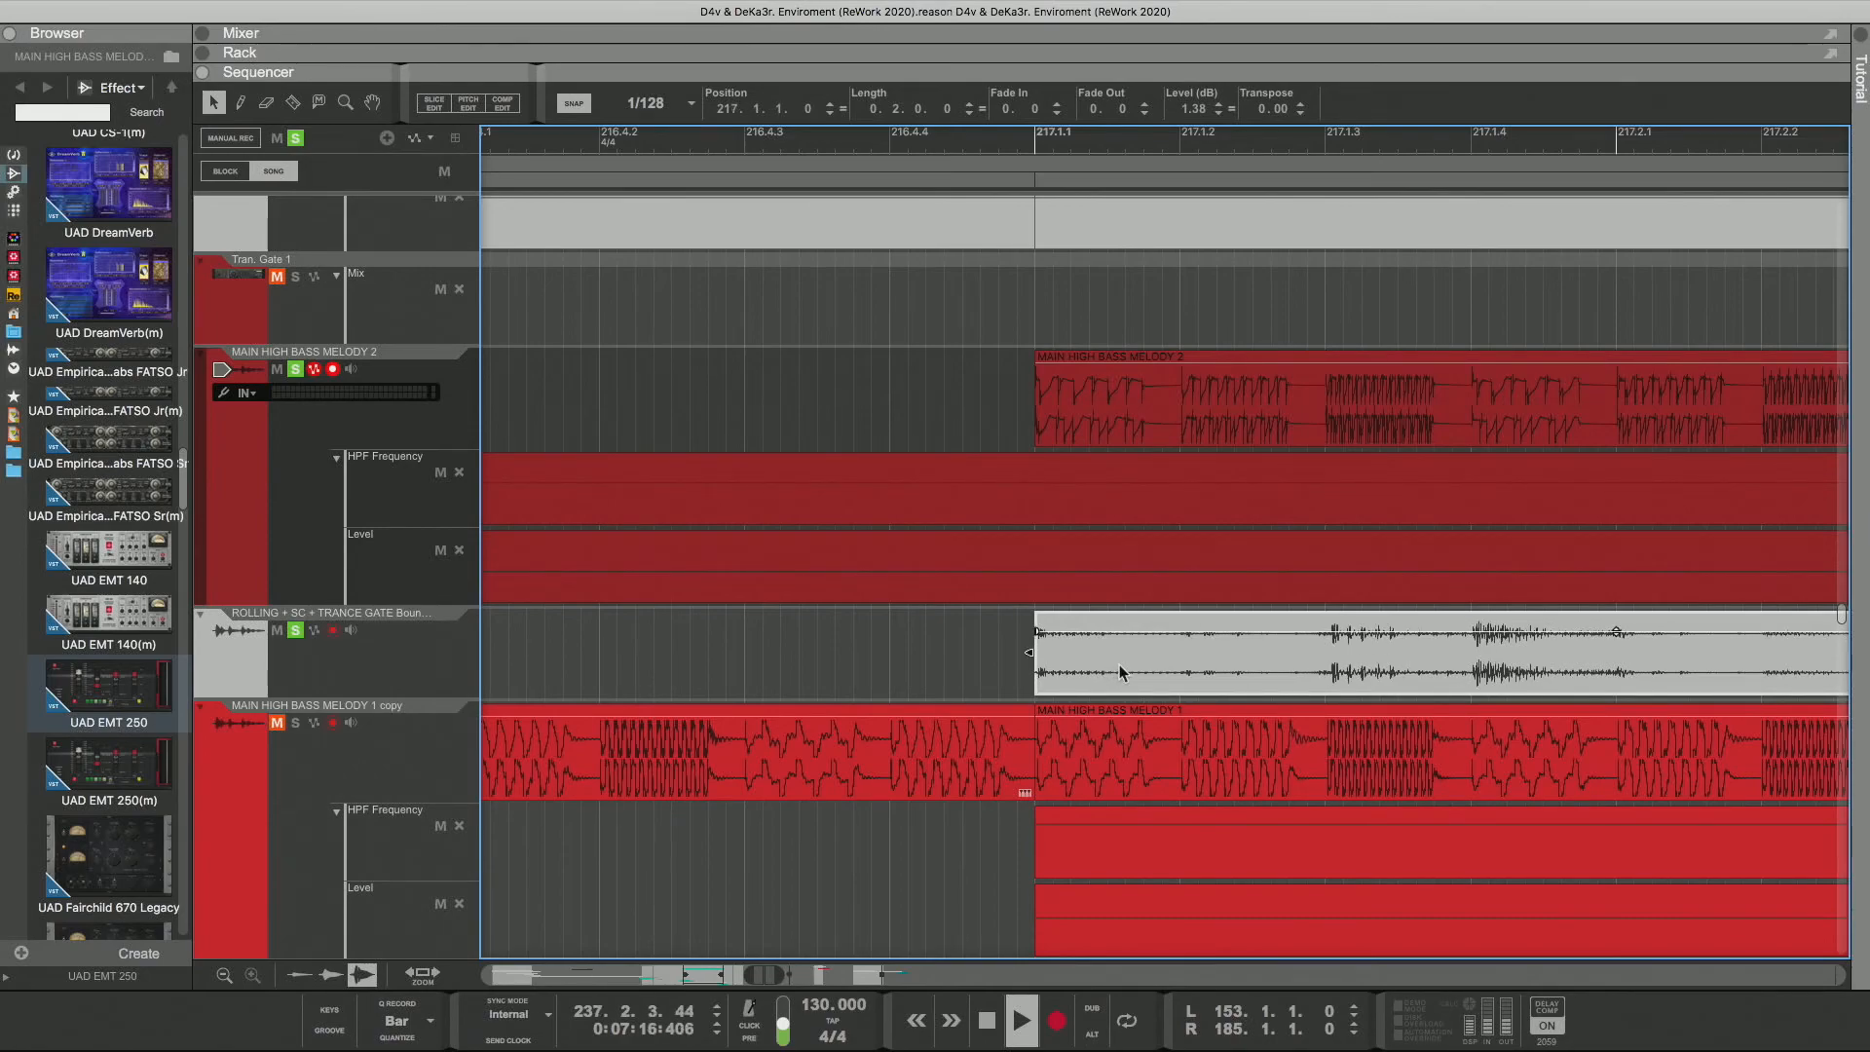
pyautogui.moveTo(1130, 671); pyautogui.dragTo(1115, 663)
pyautogui.moveTo(783, 975); pyautogui.dragTo(984, 976)
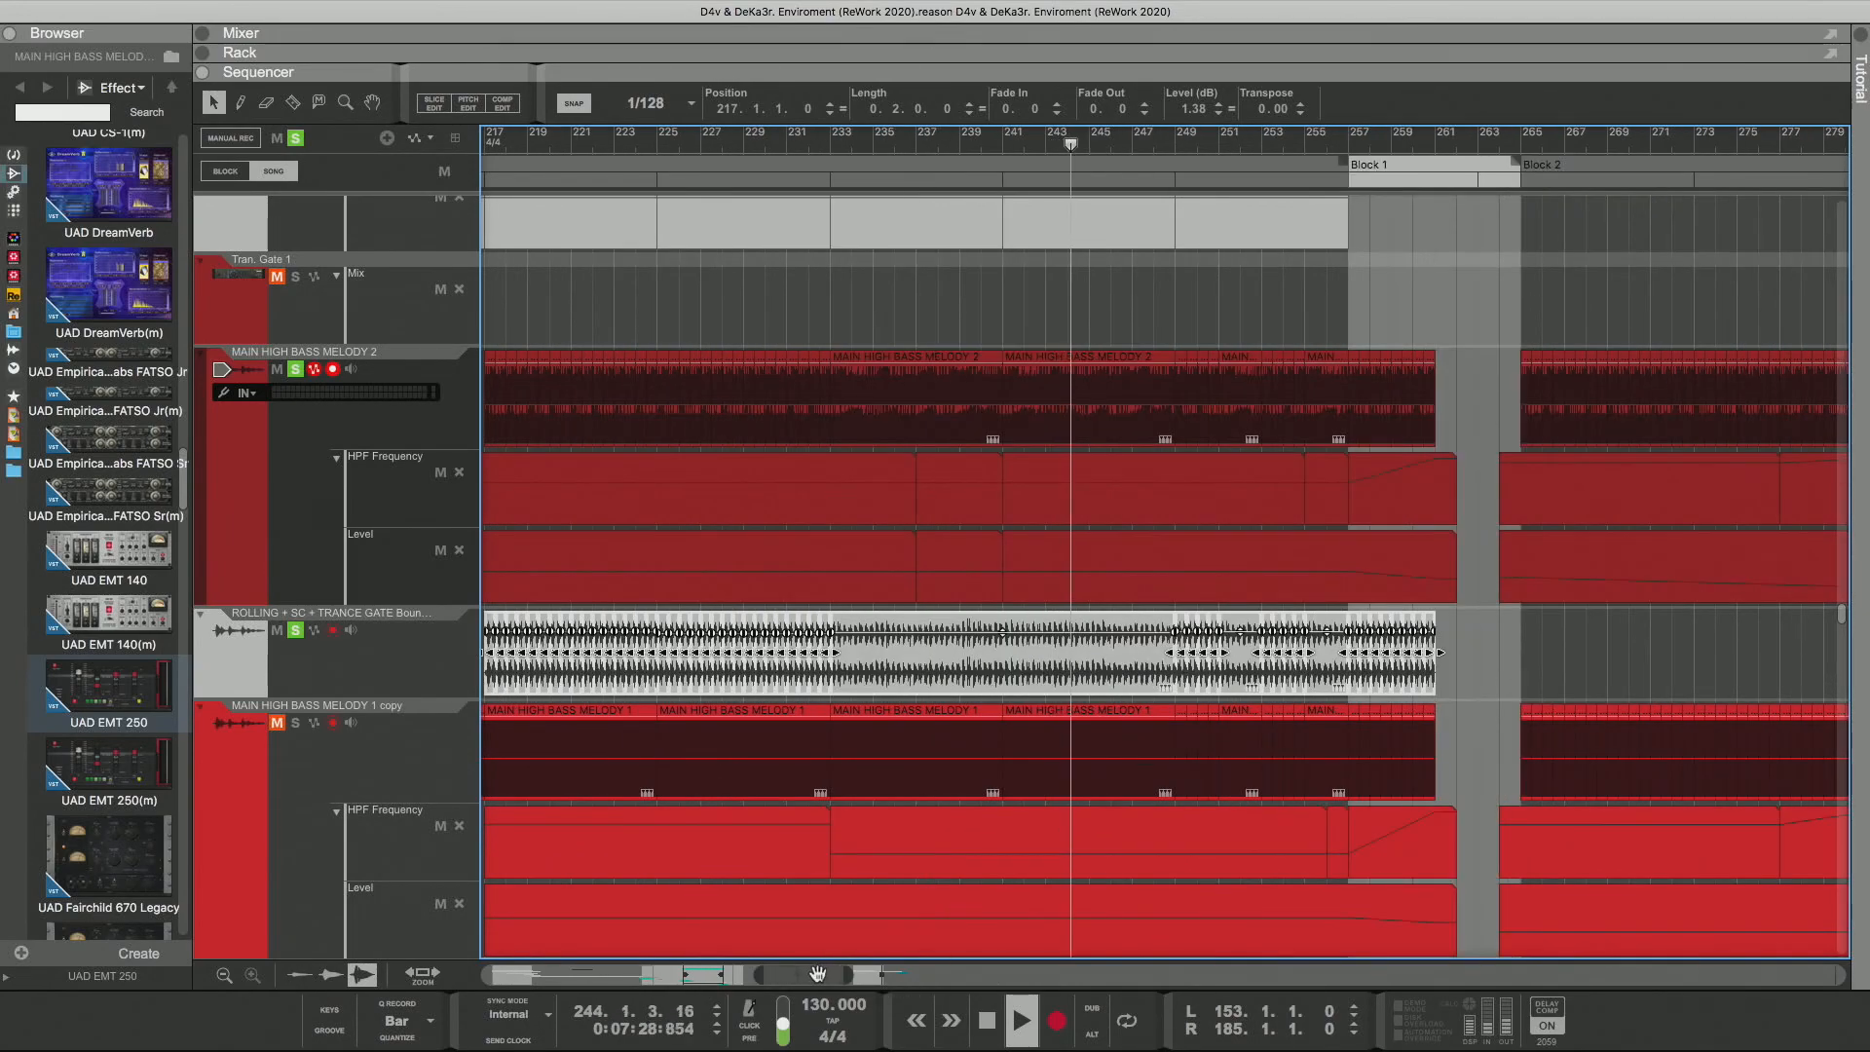
pyautogui.moveTo(825, 975); pyautogui.dragTo(811, 975)
pyautogui.click(566, 144)
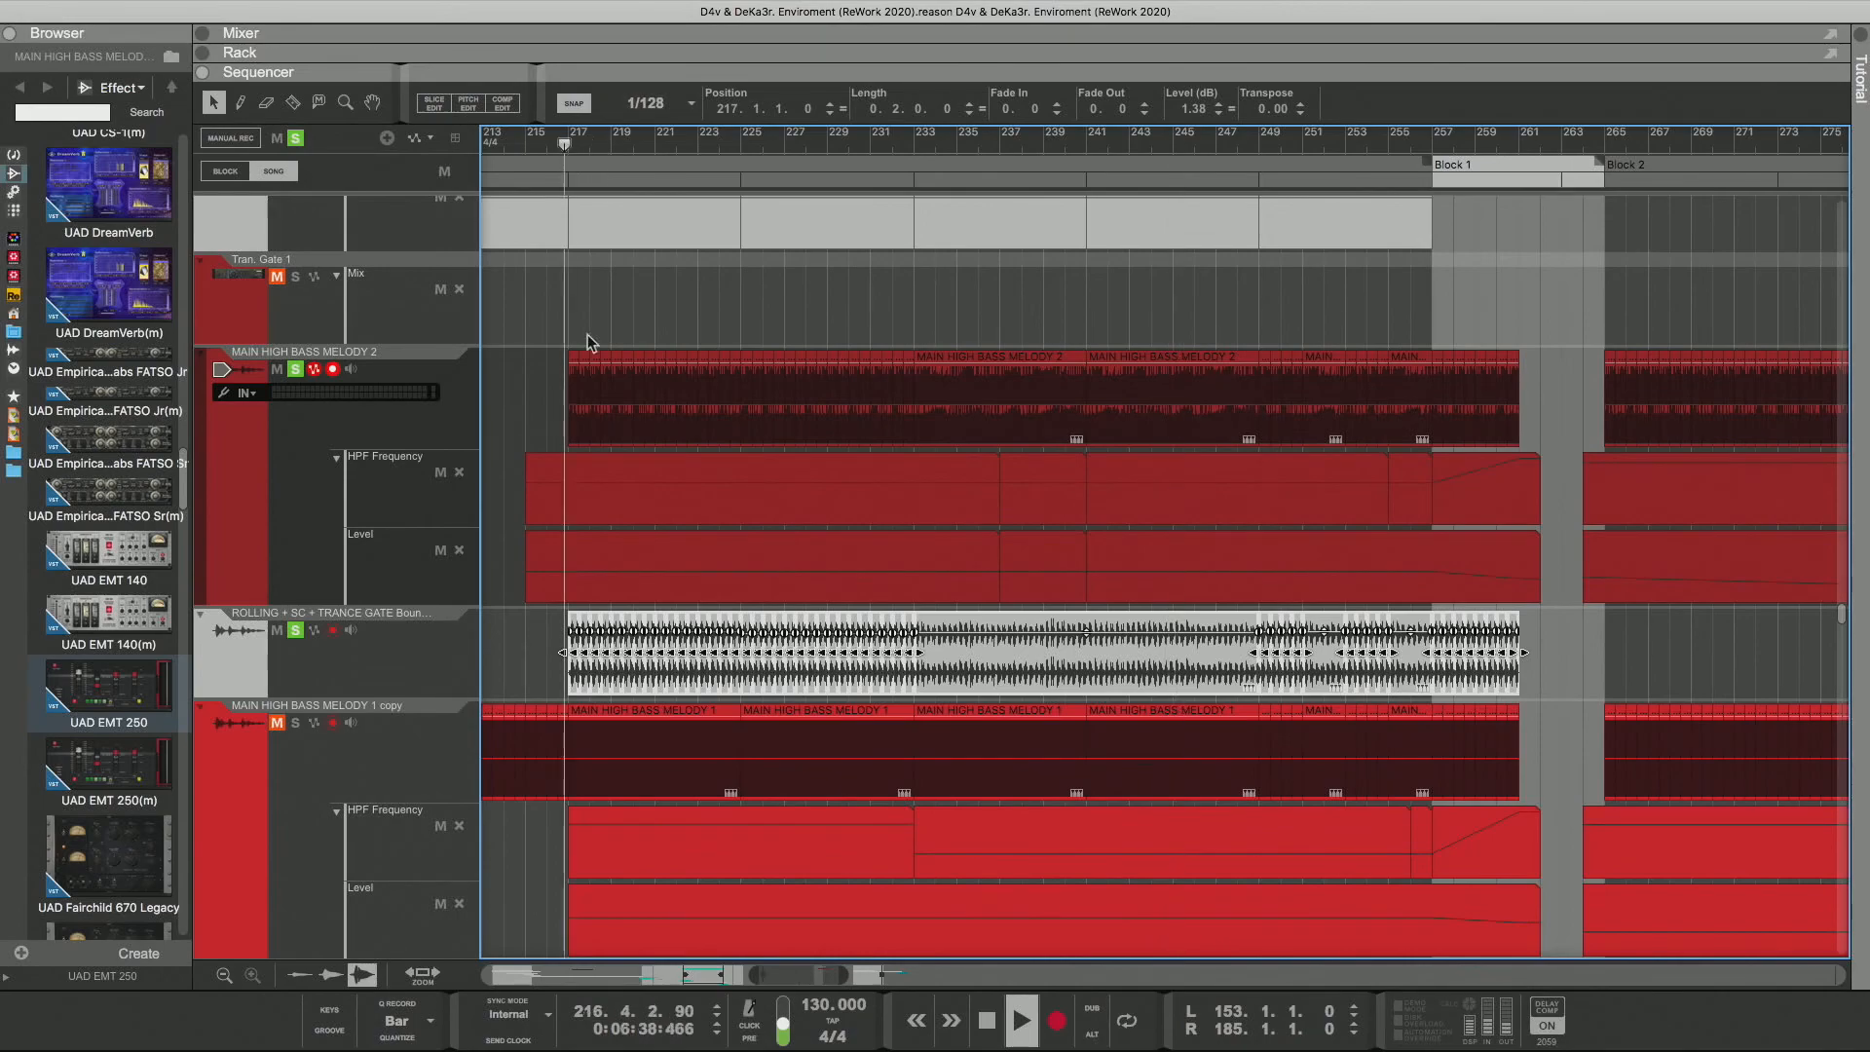
# Step: Select the half-bar ROLLING + SC + TRANCE GATE clips from bars 217 to 233 and lower their level to -6.64 dB
pyautogui.moveTo(527, 645); pyautogui.dragTo(912, 654)
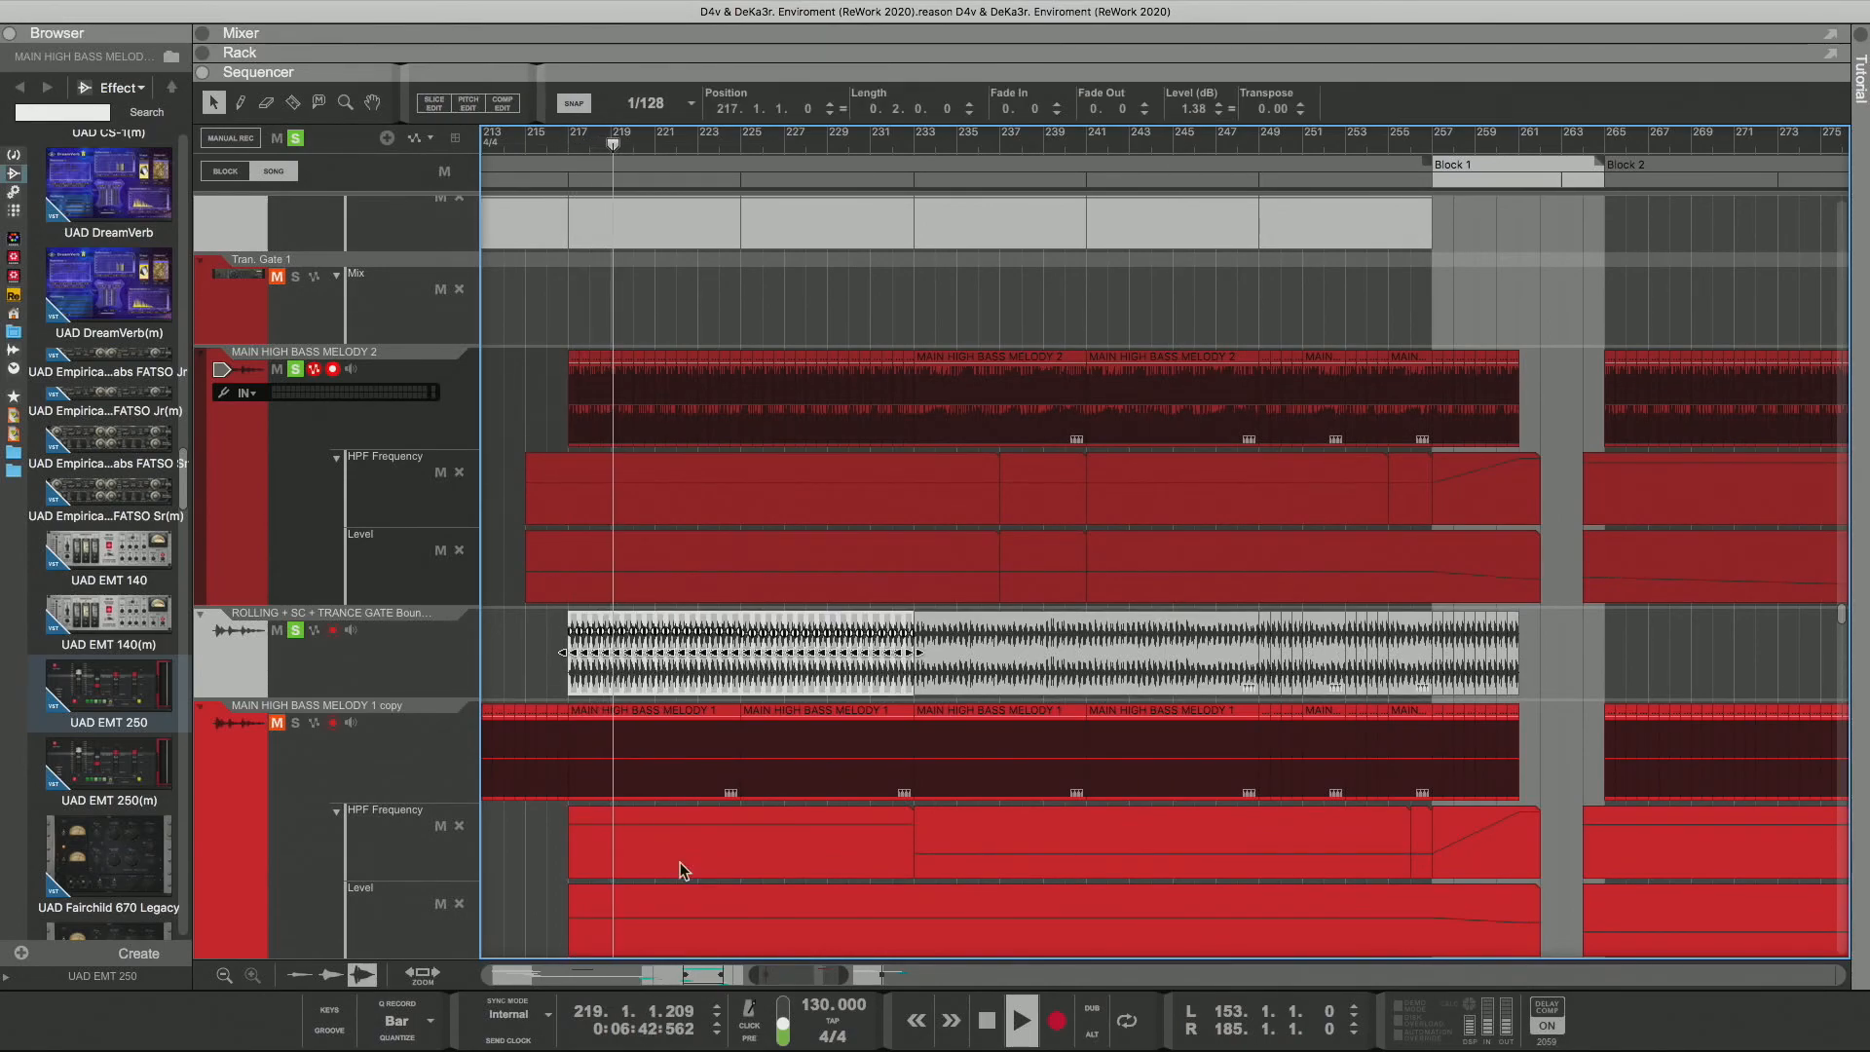
pyautogui.moveTo(839, 973); pyautogui.dragTo(777, 974)
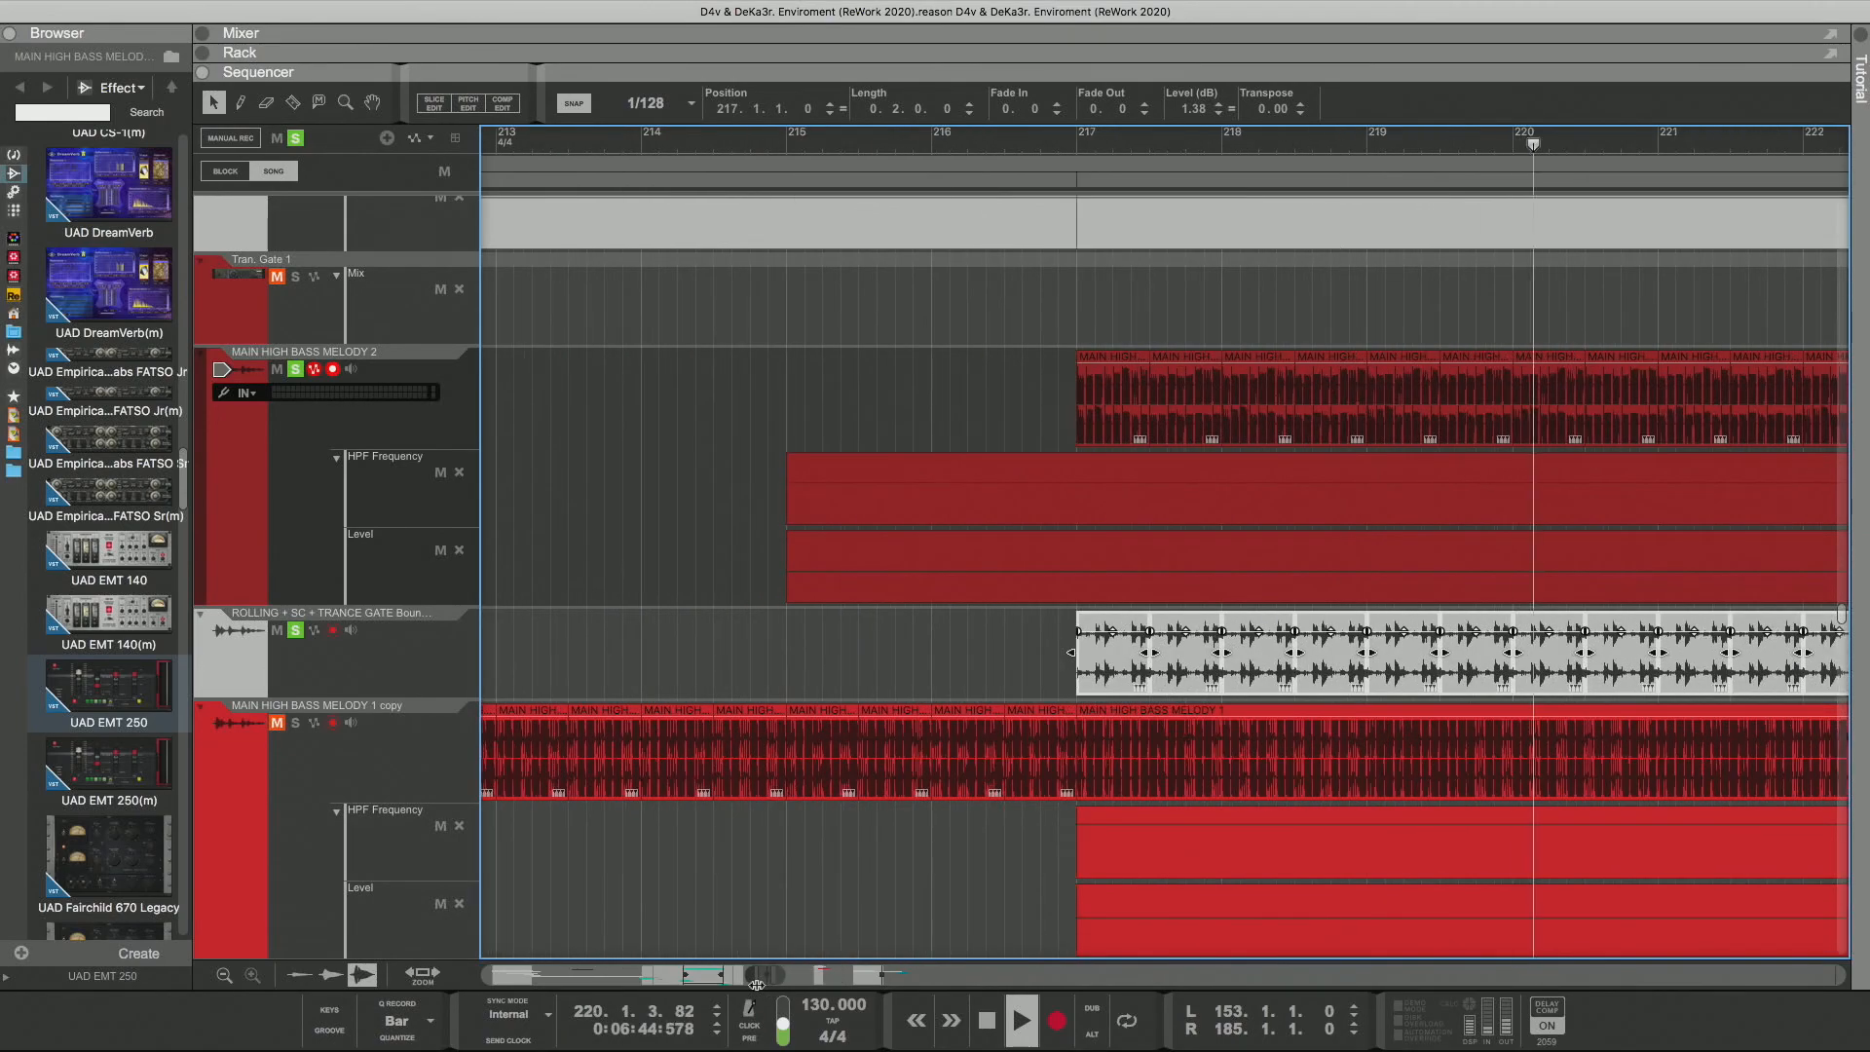
pyautogui.moveTo(1112, 632); pyautogui.dragTo(1113, 649)
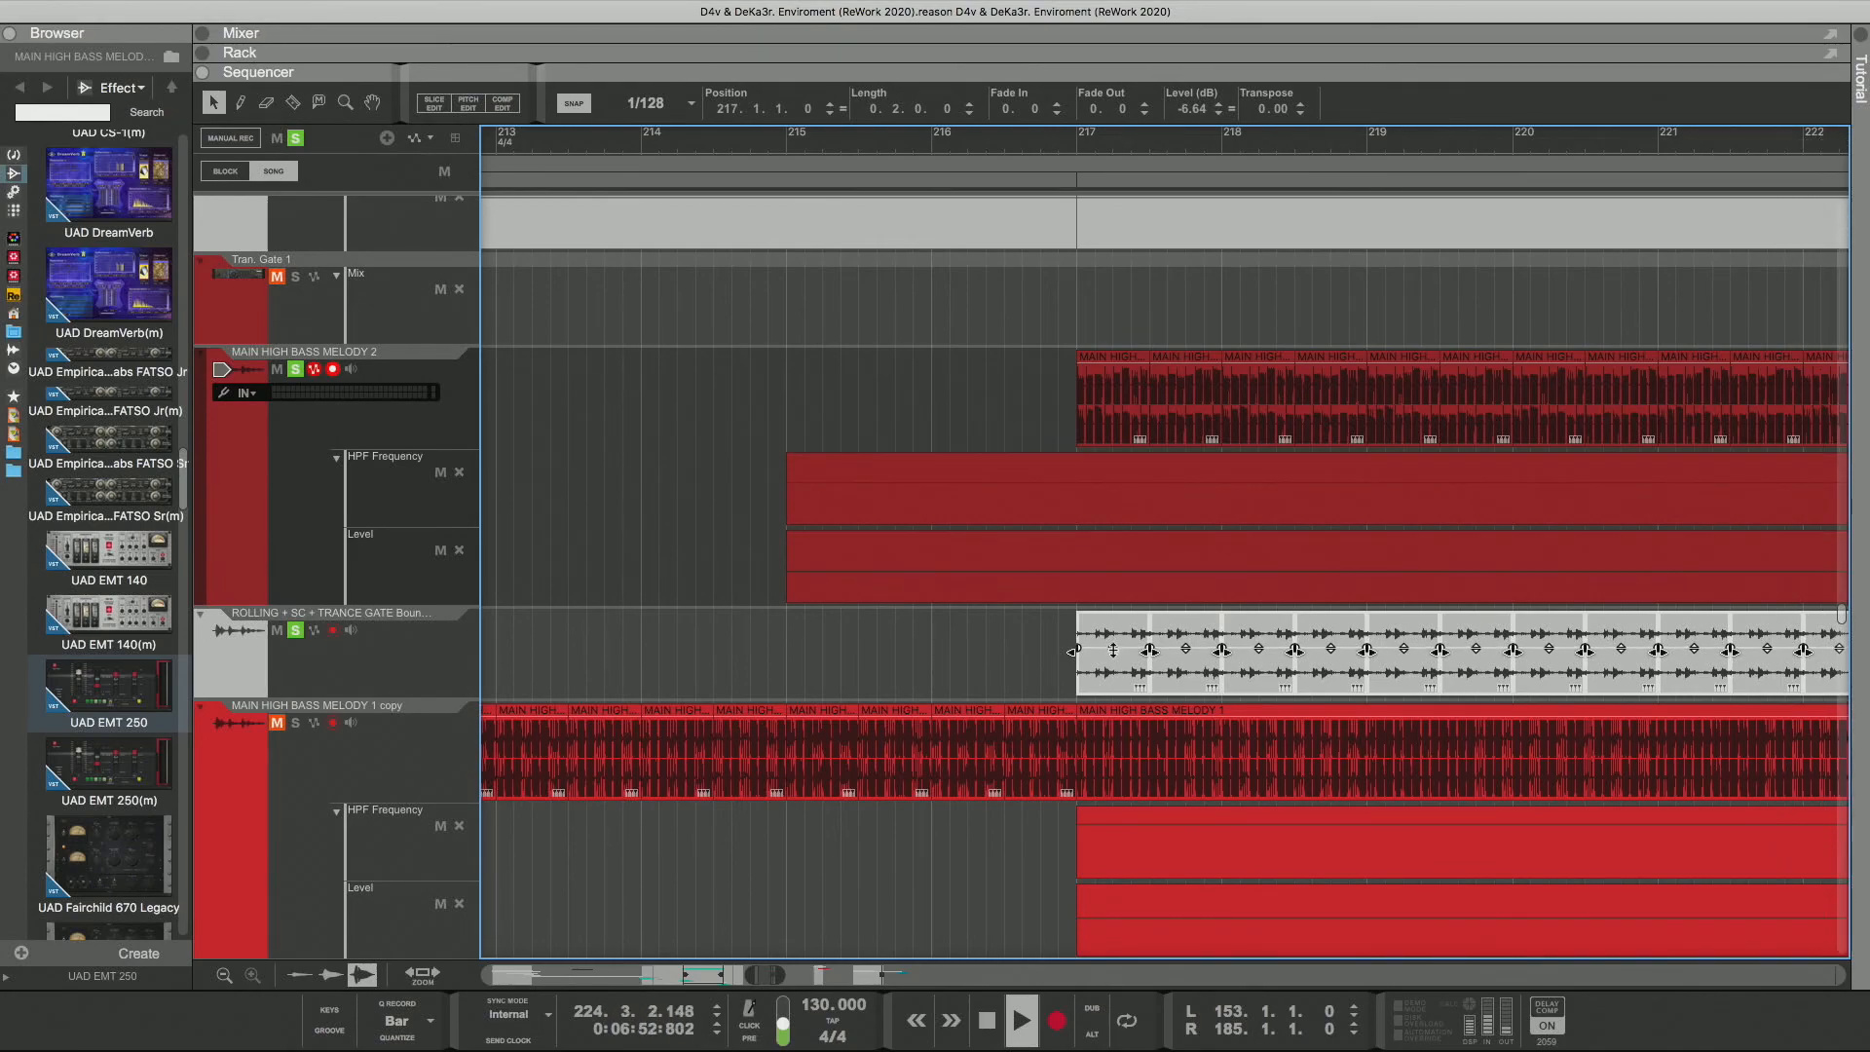
# Step: Lower the level of the 16-bar ROLLING + SC + TRANCE GATE clip starting at bar 233 to -3.82 dB
pyautogui.moveTo(763, 975); pyautogui.dragTo(808, 976)
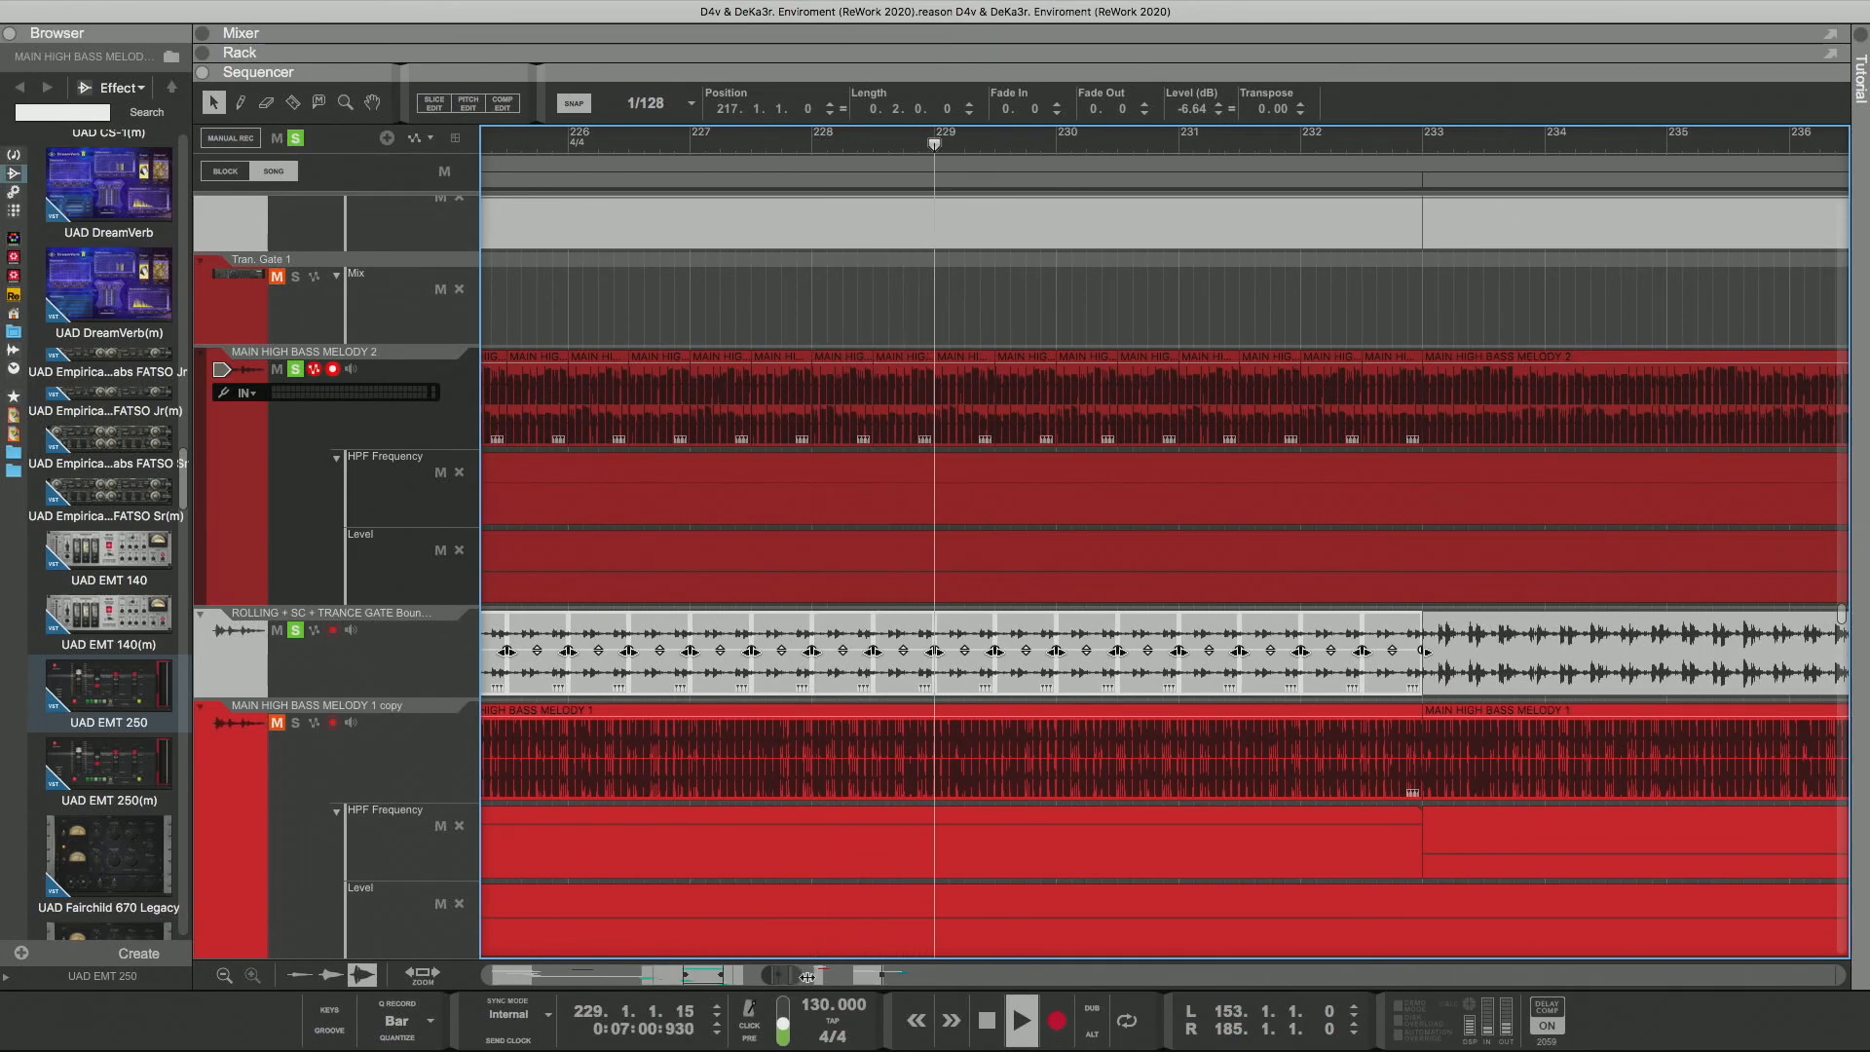
pyautogui.moveTo(808, 977); pyautogui.dragTo(855, 977)
pyautogui.click(989, 666)
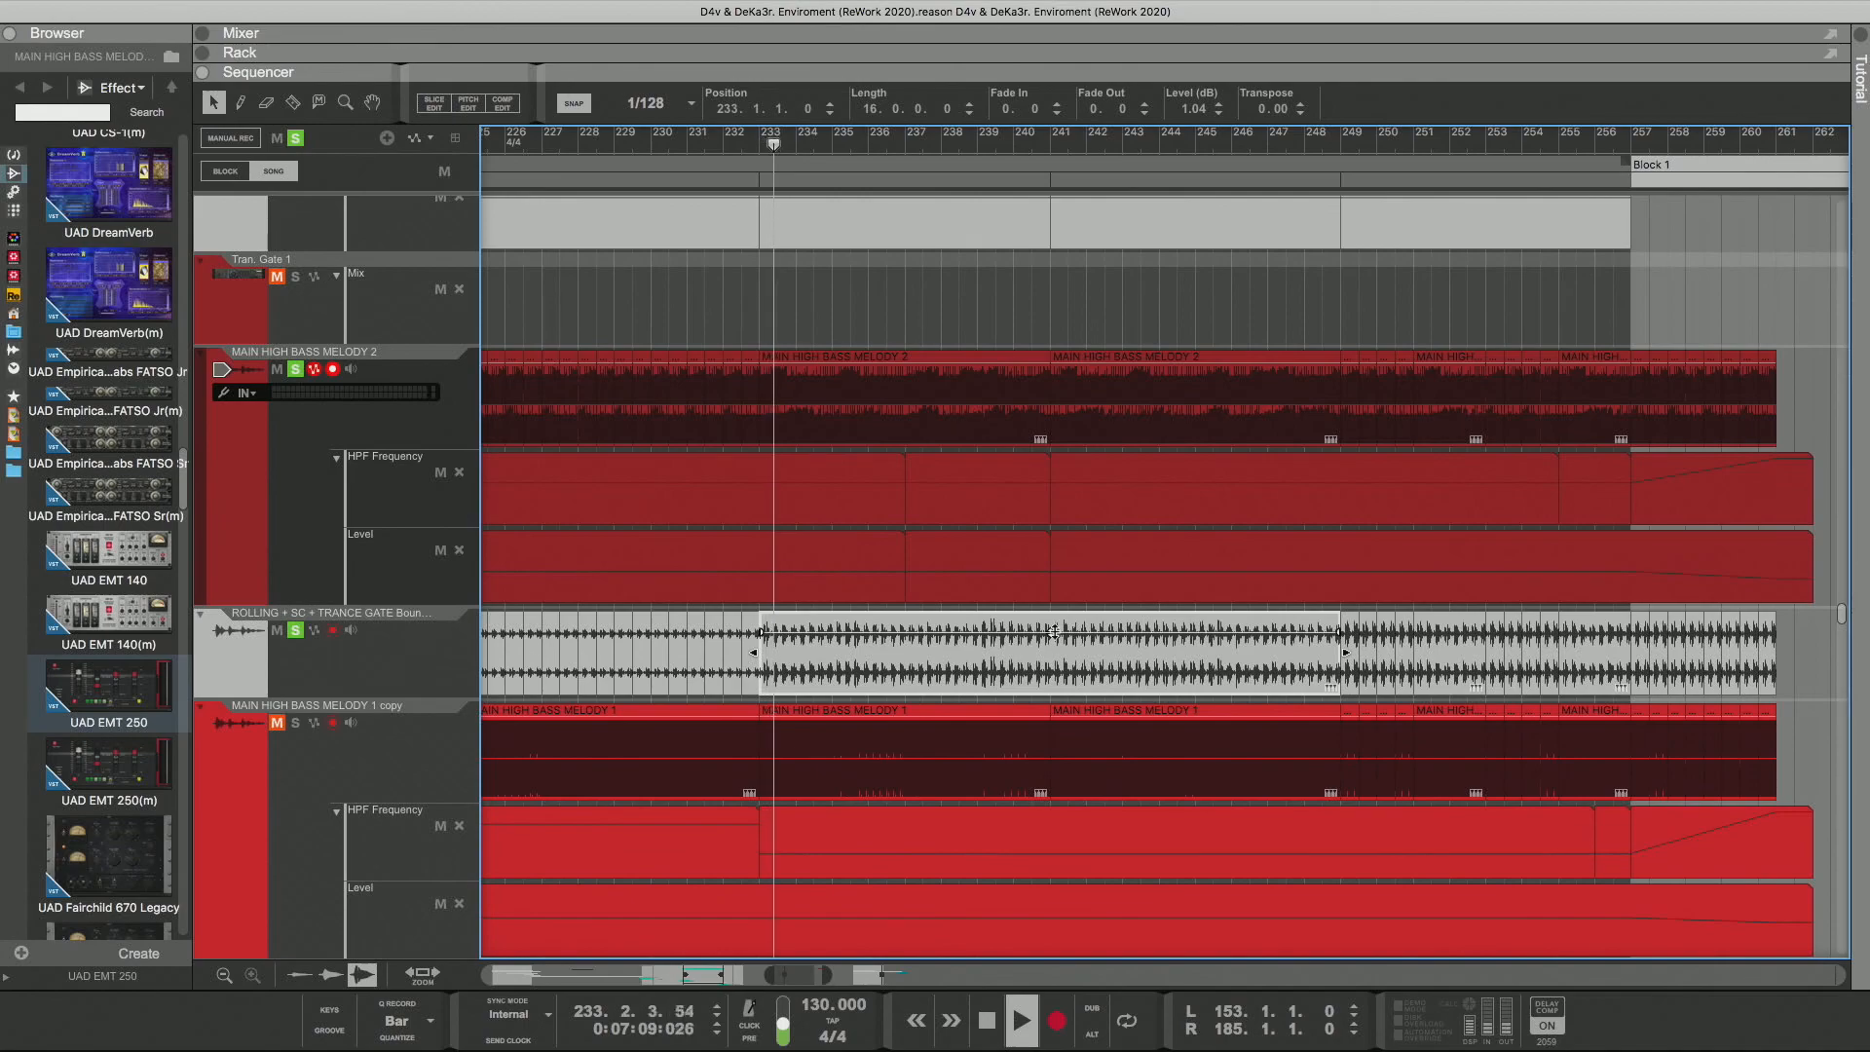
pyautogui.moveTo(1051, 635); pyautogui.dragTo(1051, 646)
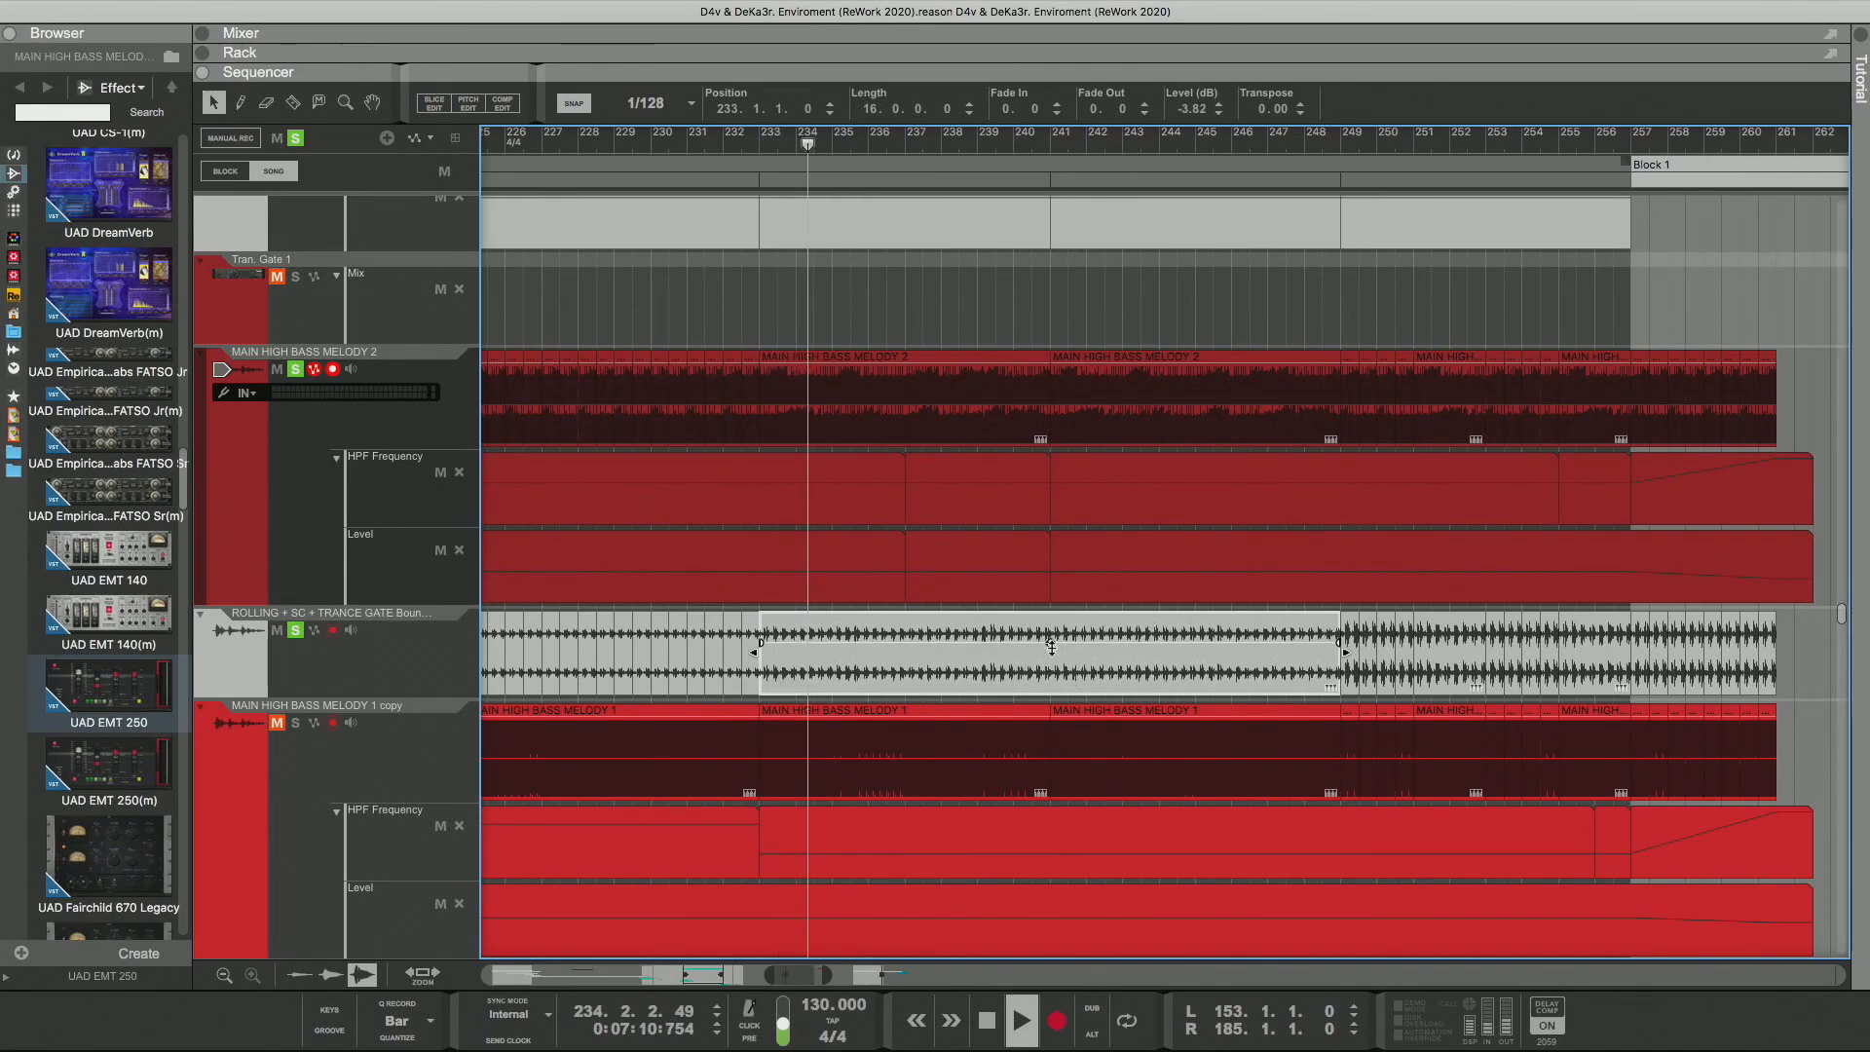